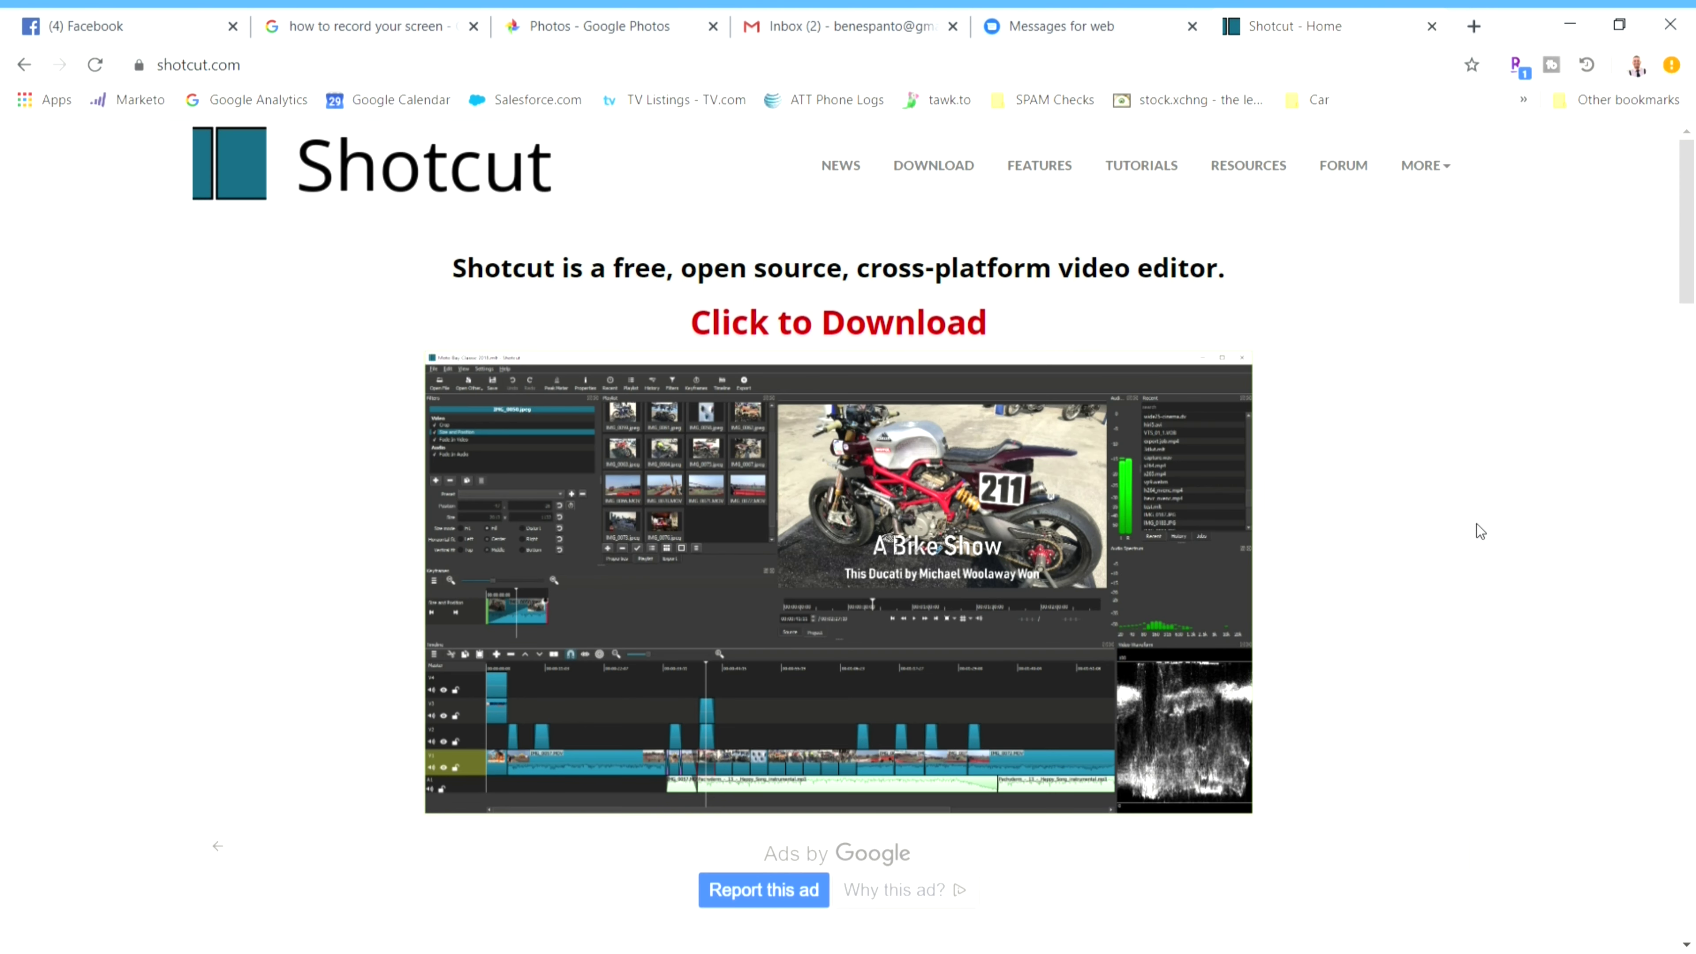
- Scroll the Shotcut home page past the screenshot down to the feature columns
{"action": "scroll", "coordinate": [1513, 512], "scroll_direction": "down", "scroll_amount": 10}
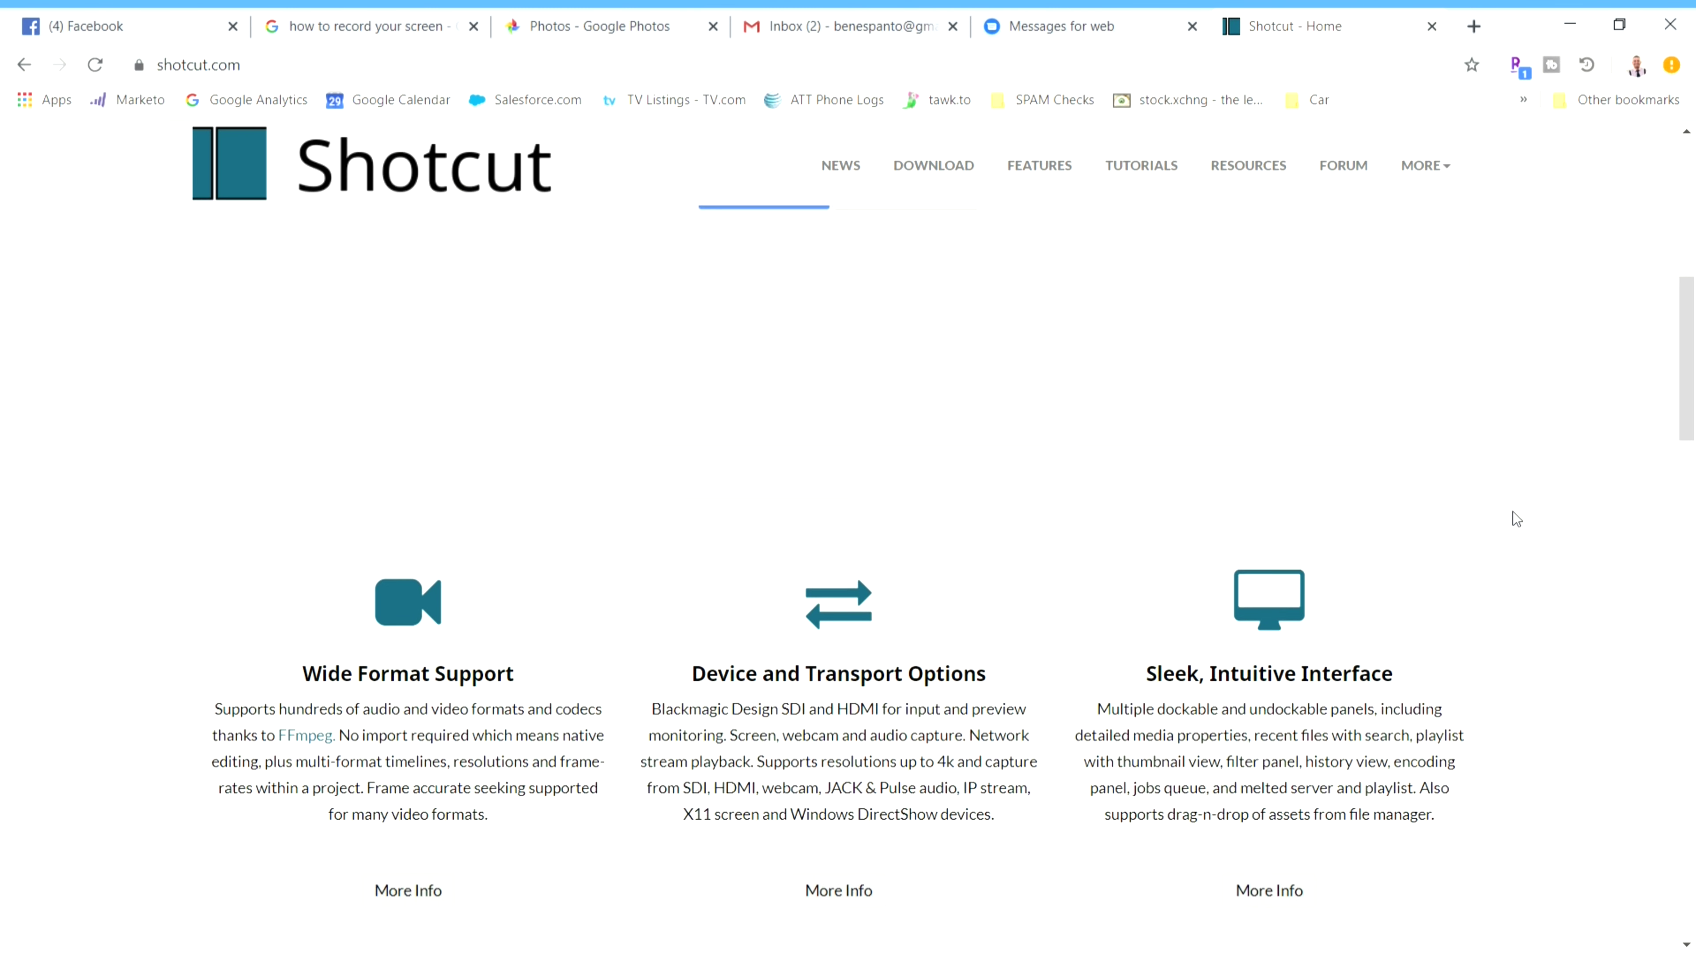
{"action": "scroll", "coordinate": [1512, 517], "scroll_direction": "down", "scroll_amount": 2}
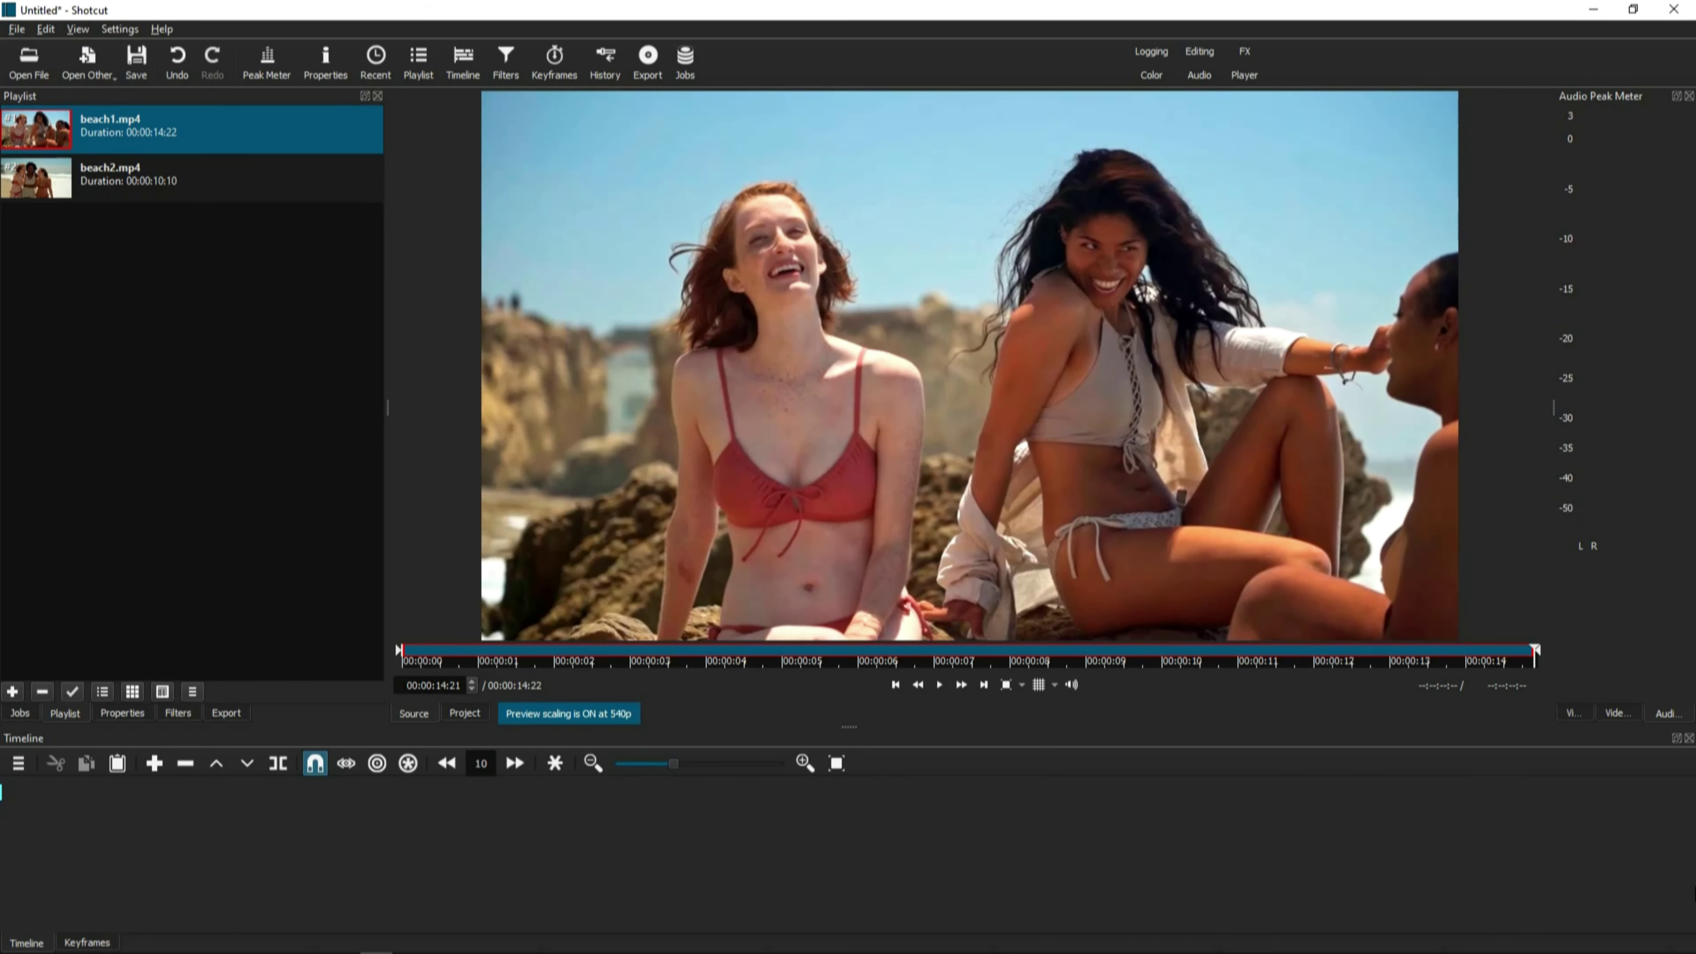
{"action": "left_click", "coordinate": [162, 29]}
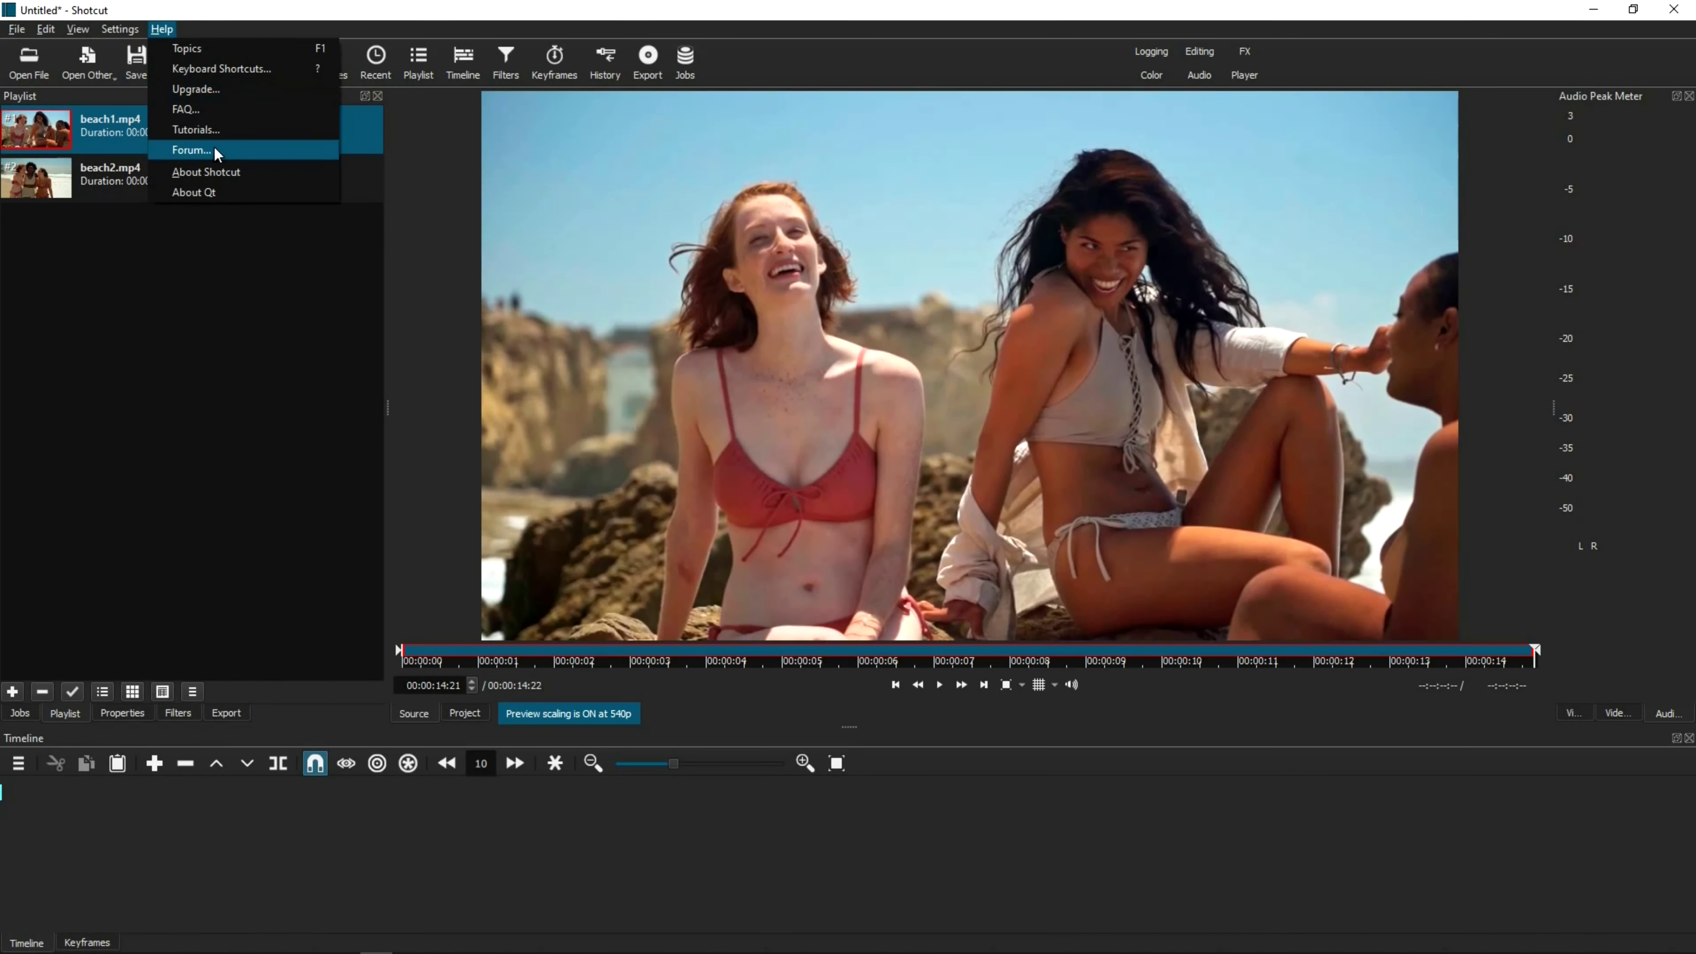
{"action": "left_click", "coordinate": [221, 175]}
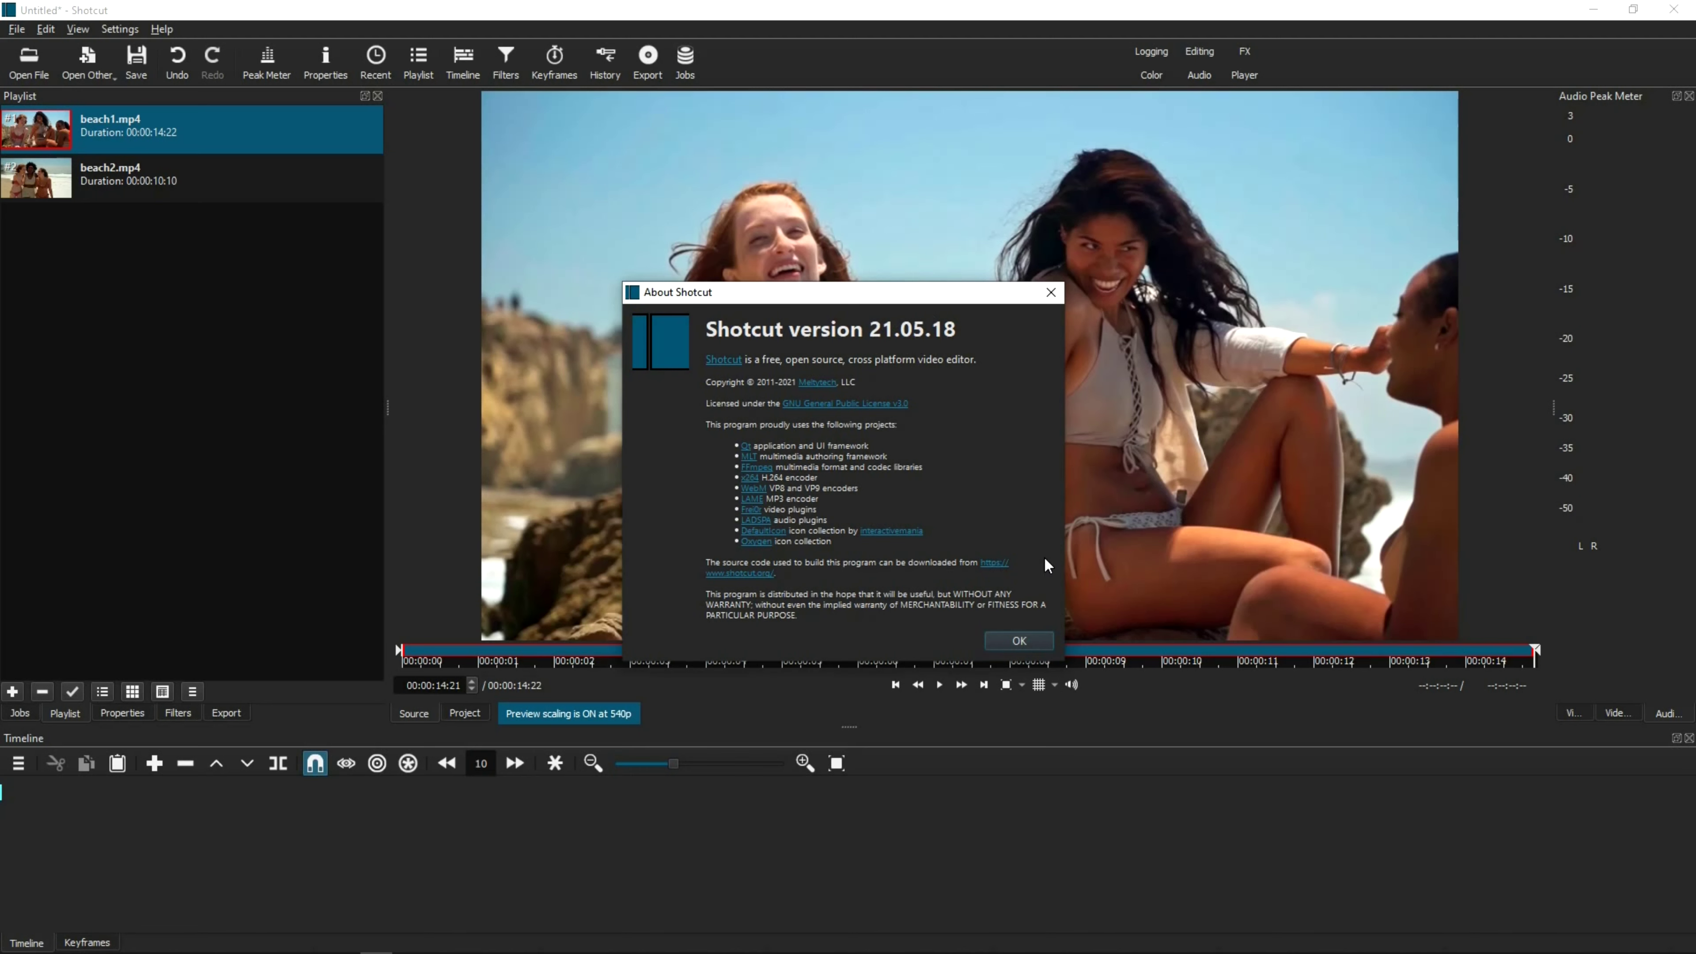
{"action": "left_click", "coordinate": [1019, 640]}
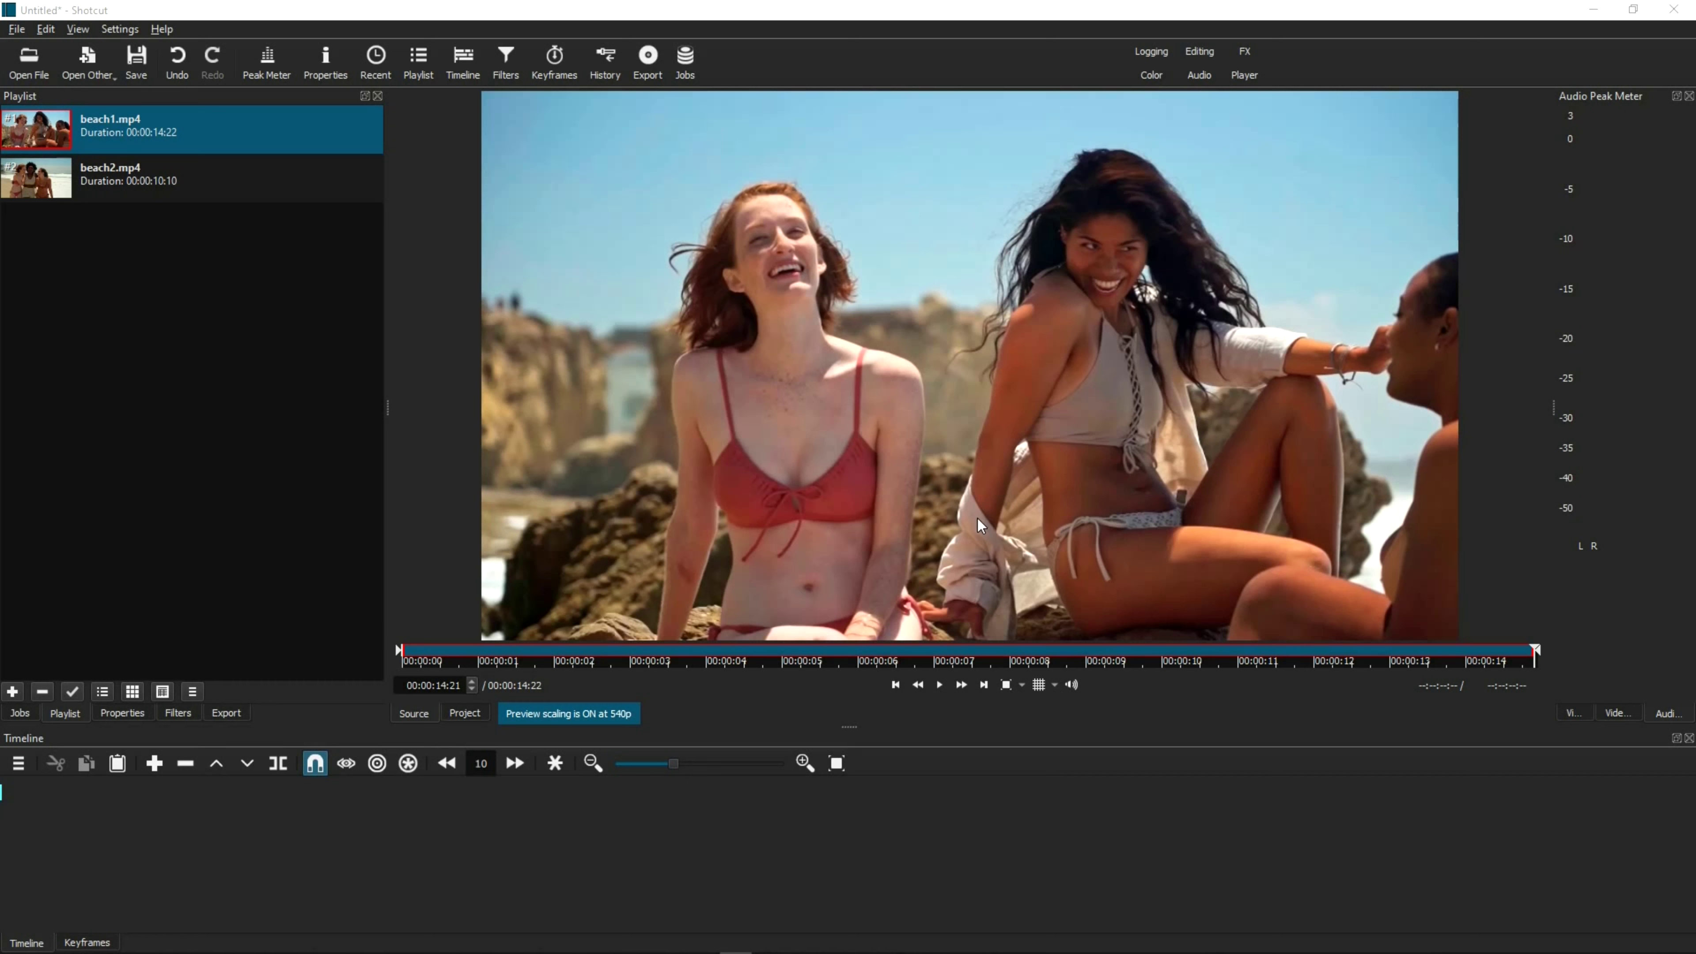
- Put beach1.mp4 and beach2.mp4 on track V1 with a gap between them, then preview beach1
{"action": "left_click_drag", "start_coordinate": [36, 141], "coordinate": [214, 856]}
{"action": "left_click_drag", "start_coordinate": [71, 179], "coordinate": [664, 838]}
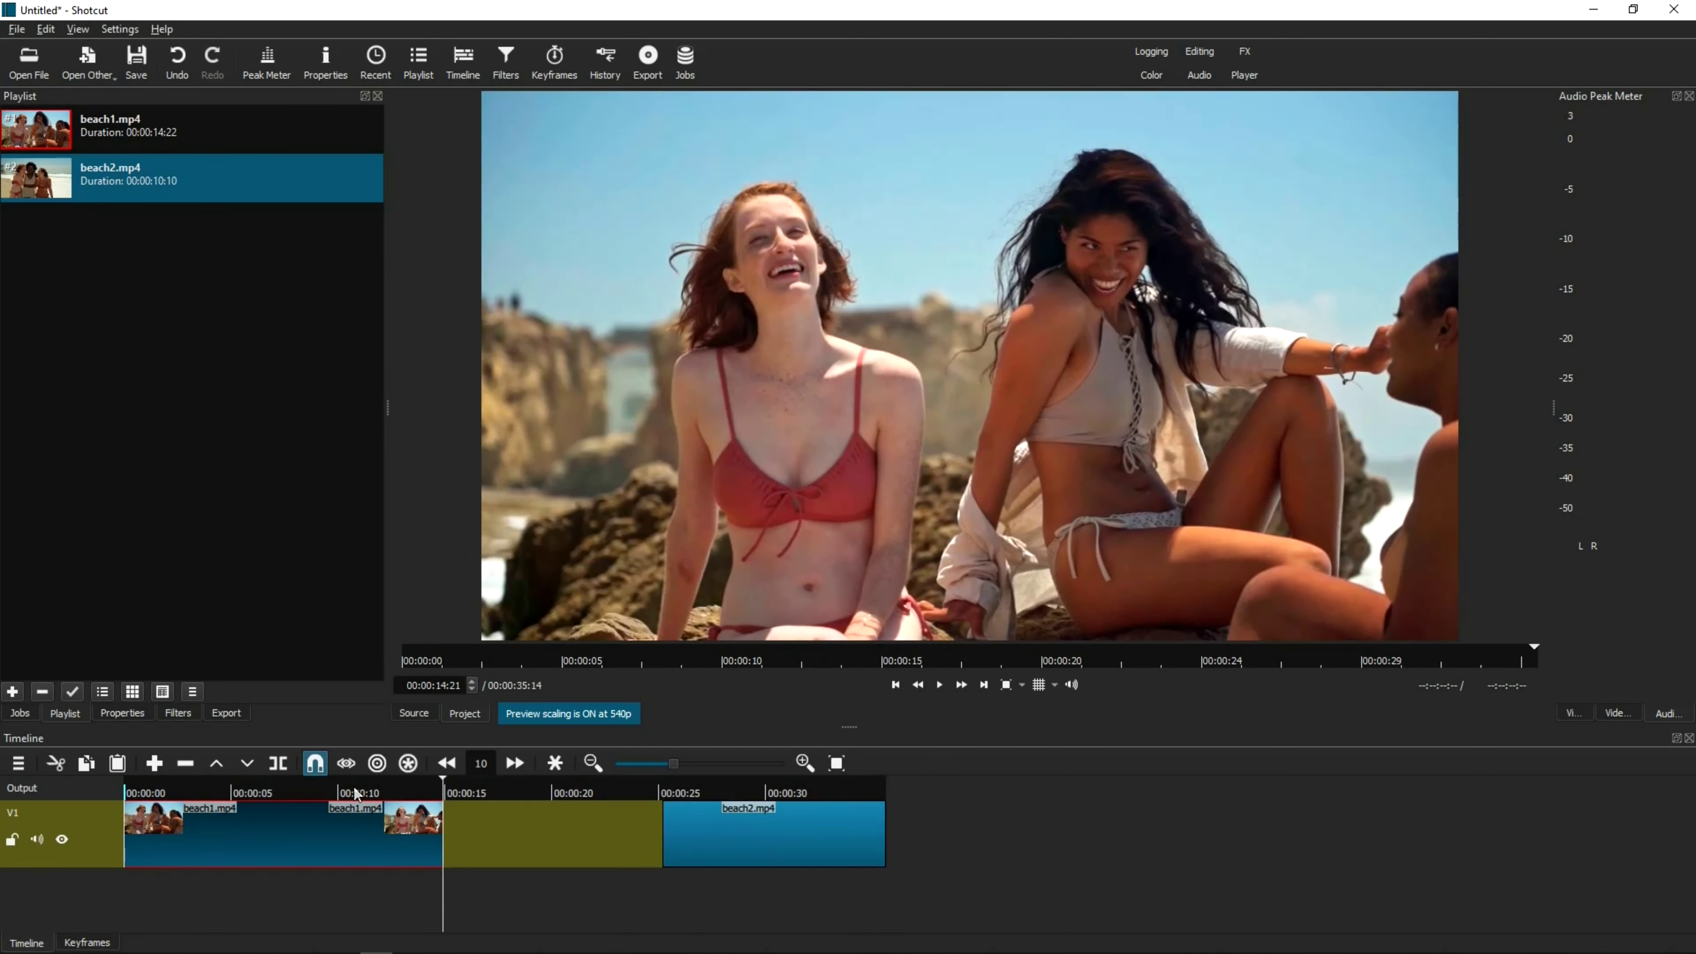
{"action": "left_click", "coordinate": [289, 793]}
{"action": "left_click", "coordinate": [938, 685]}
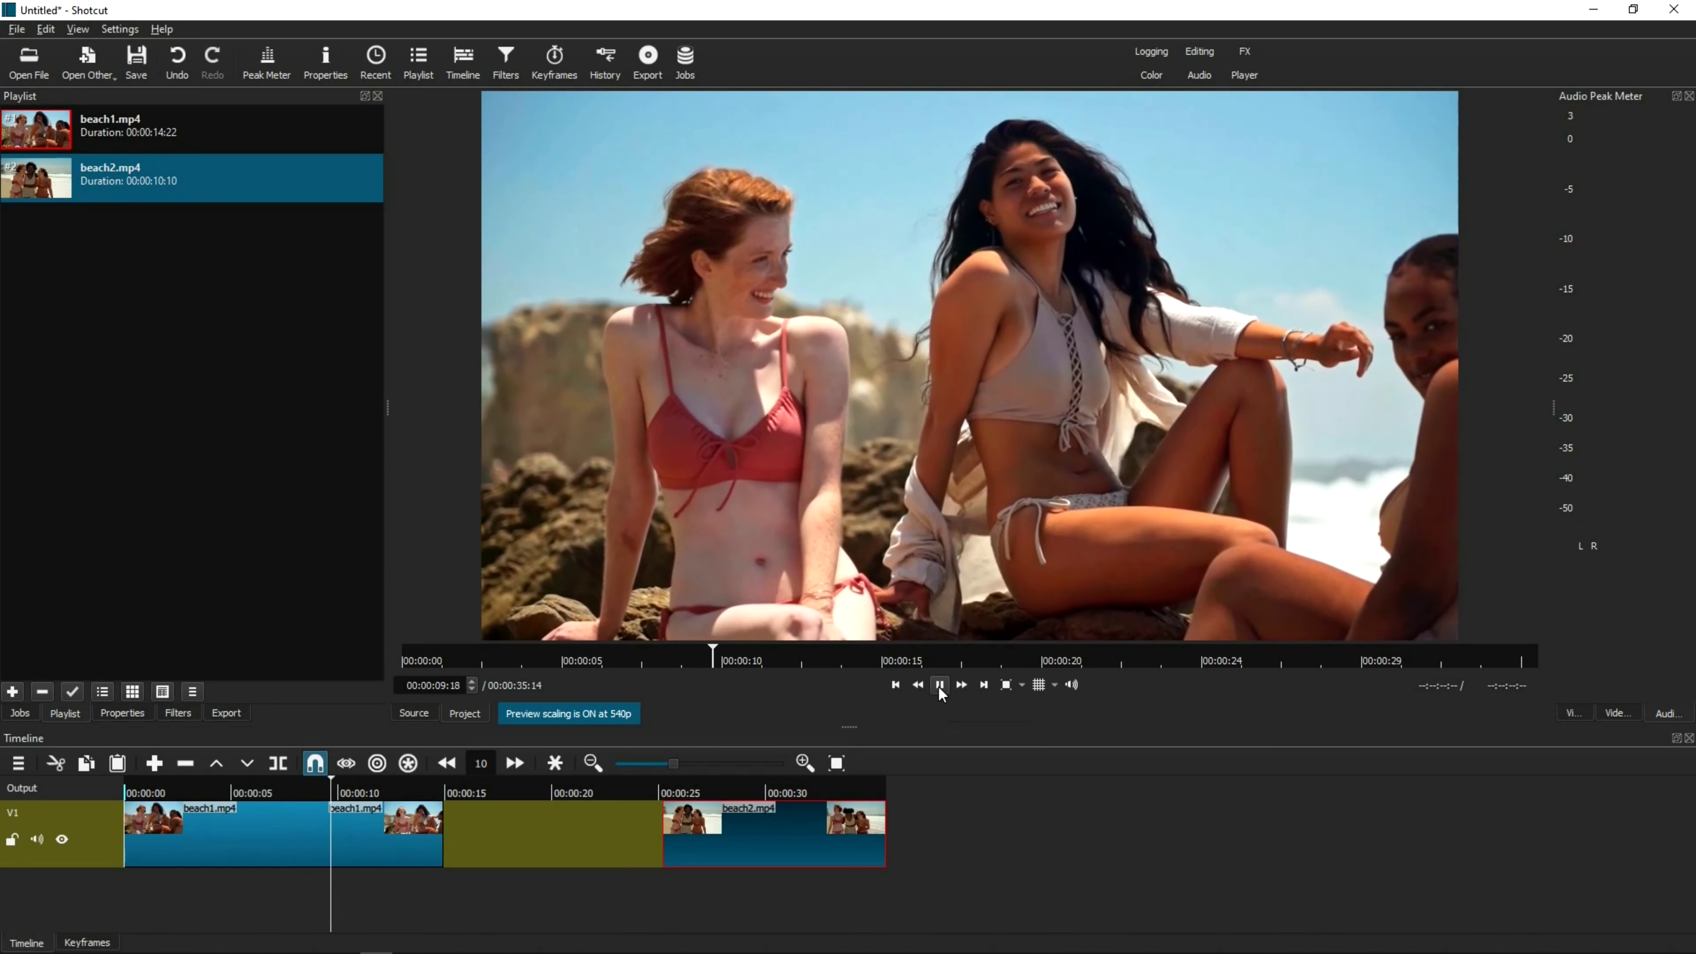
{"action": "left_click", "coordinate": [939, 685]}
- Preview the beach2 clip, then select beach1 and show its filters
{"action": "left_click", "coordinate": [709, 793]}
{"action": "left_click", "coordinate": [943, 686]}
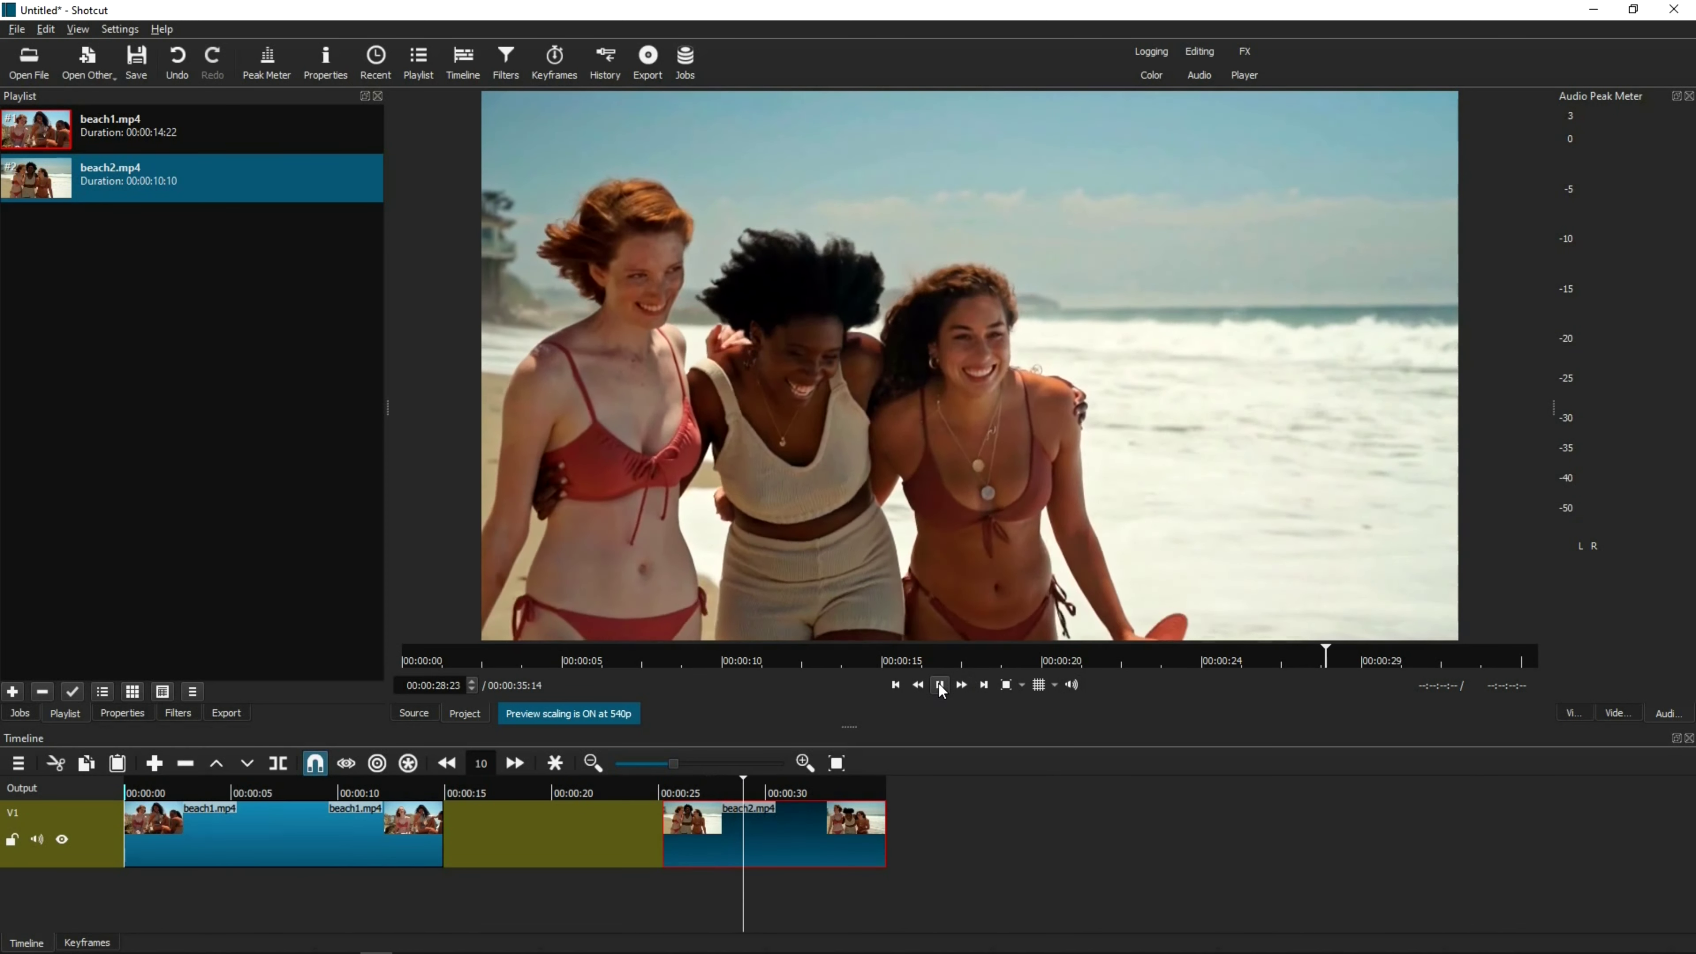
{"action": "left_click", "coordinate": [940, 686]}
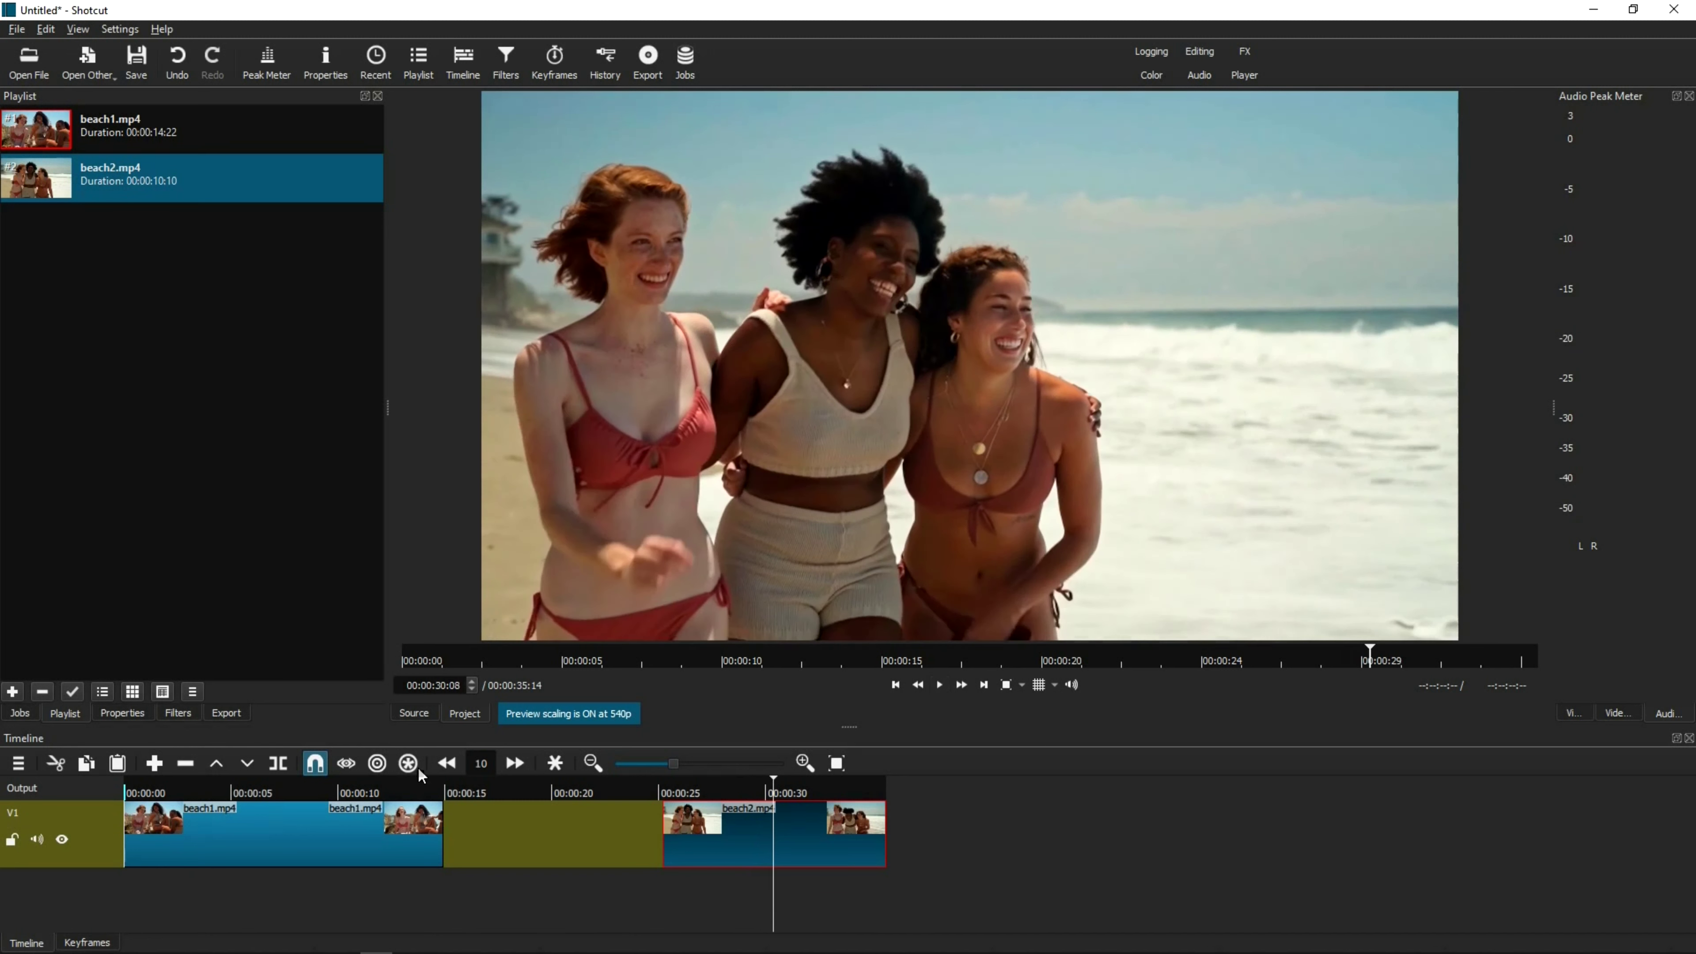
{"action": "left_click", "coordinate": [237, 826]}
{"action": "left_click", "coordinate": [259, 794]}
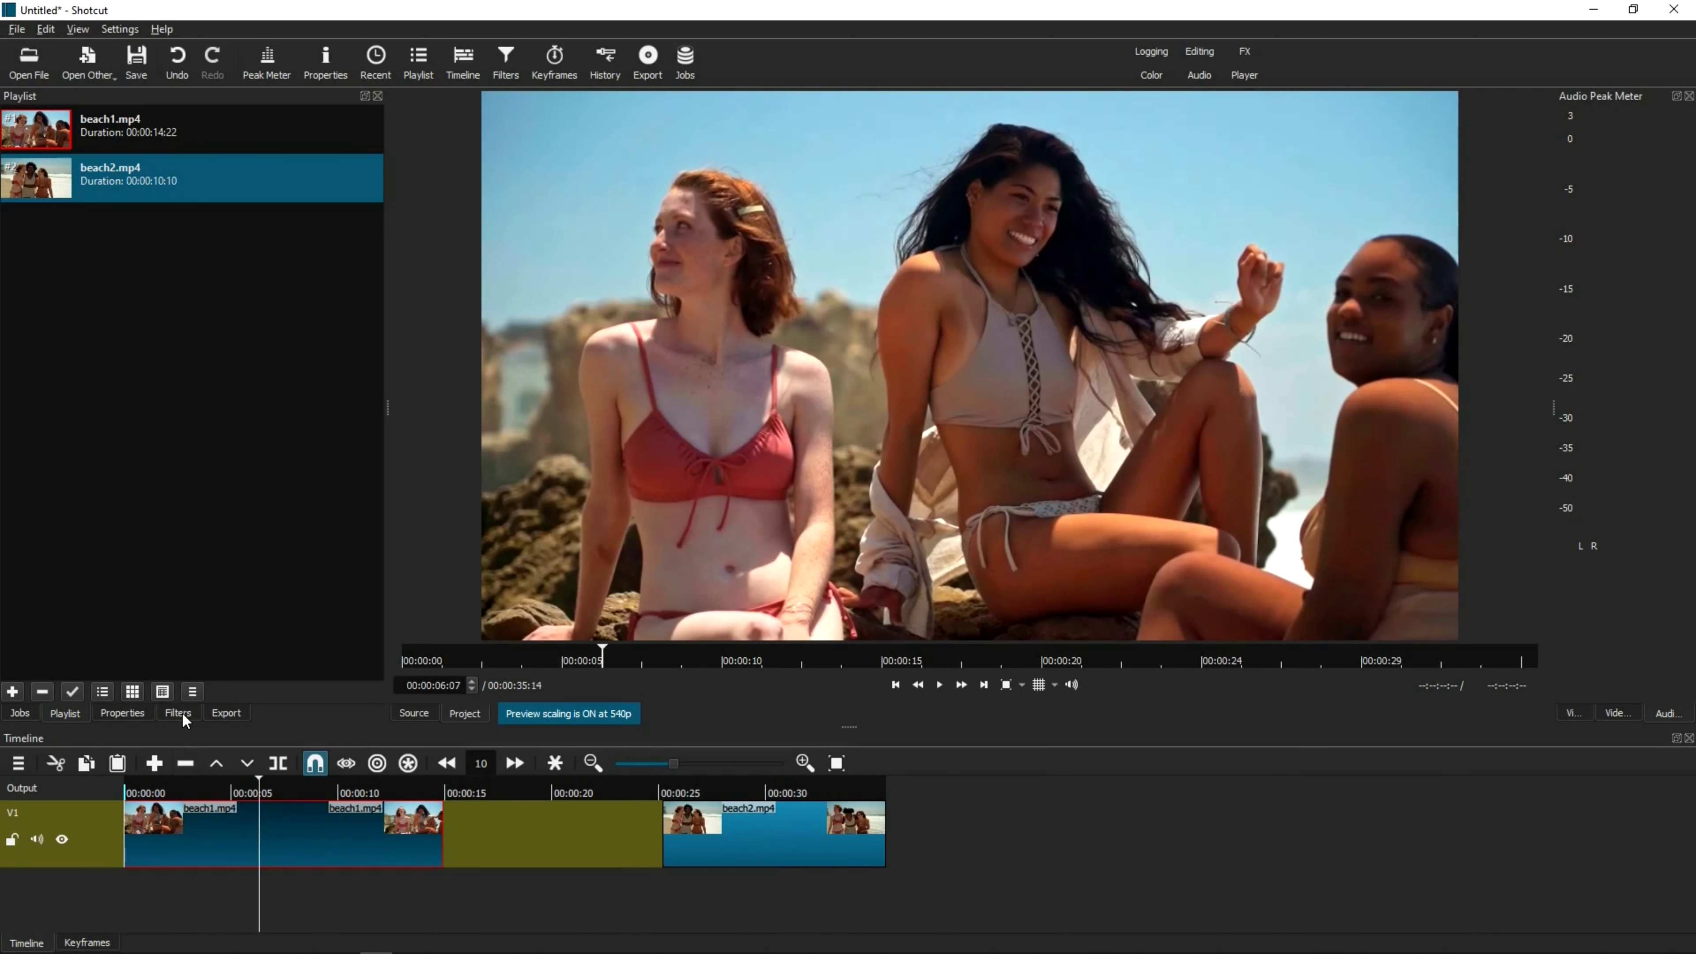
{"action": "left_click", "coordinate": [178, 713]}
- Add a Color Grading filter to beach1 and raise its highlights gain to 100%
{"action": "left_click", "coordinate": [20, 266]}
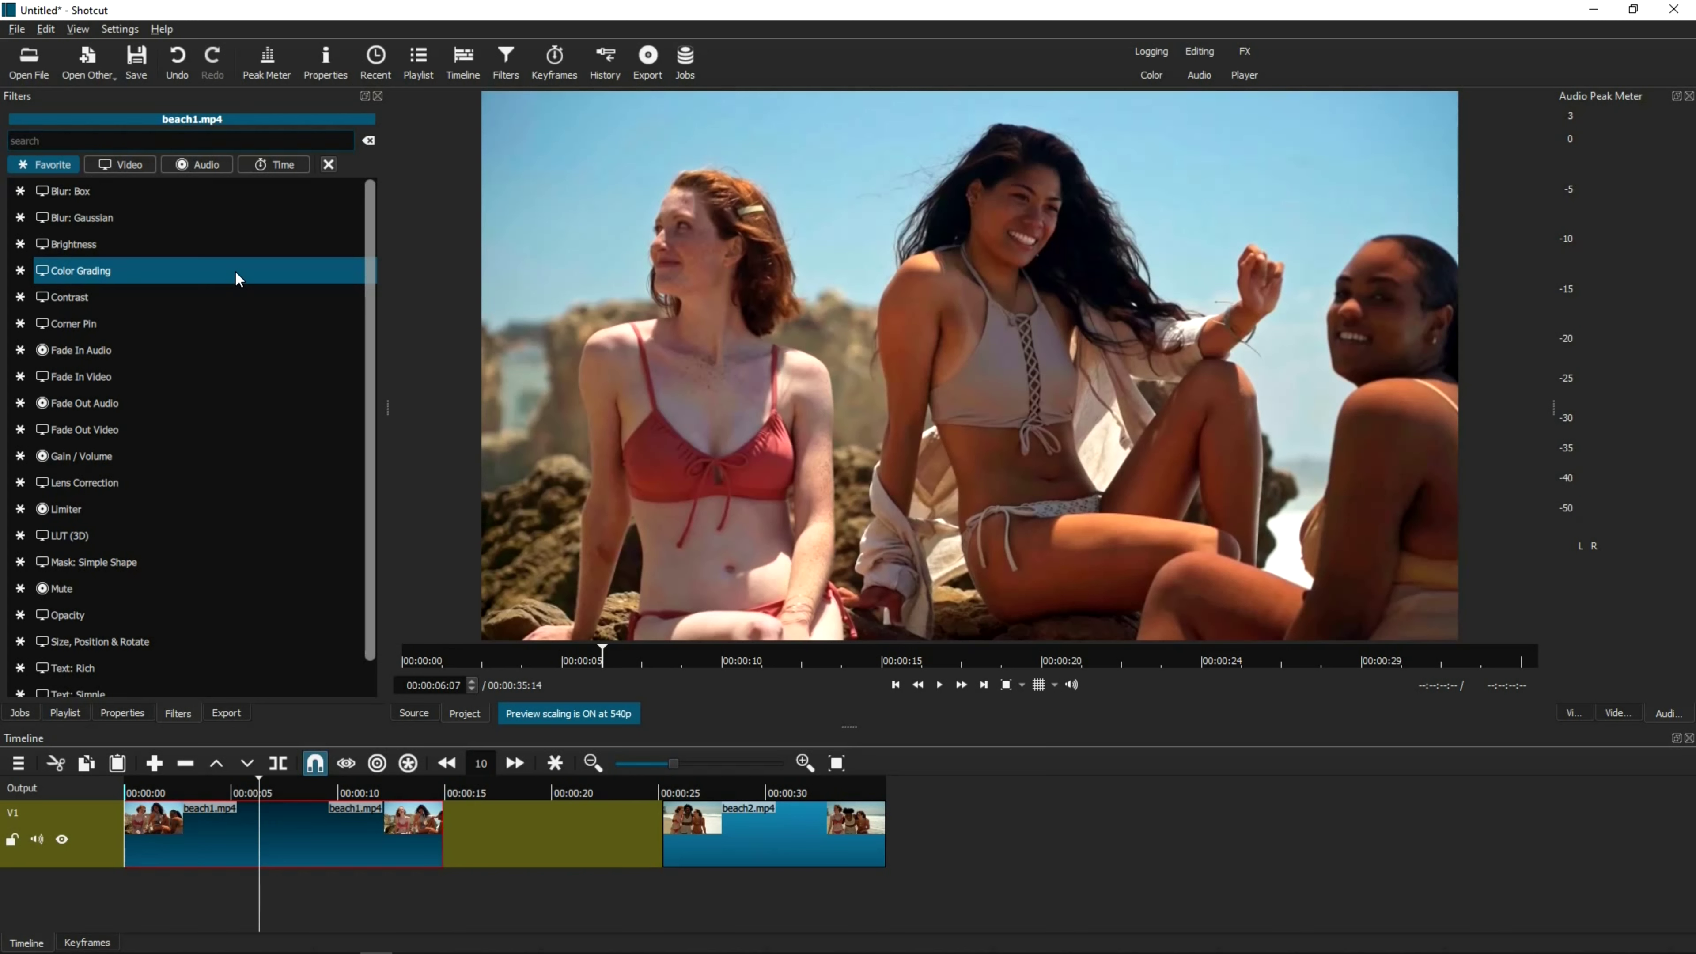
{"action": "left_click", "coordinate": [235, 271]}
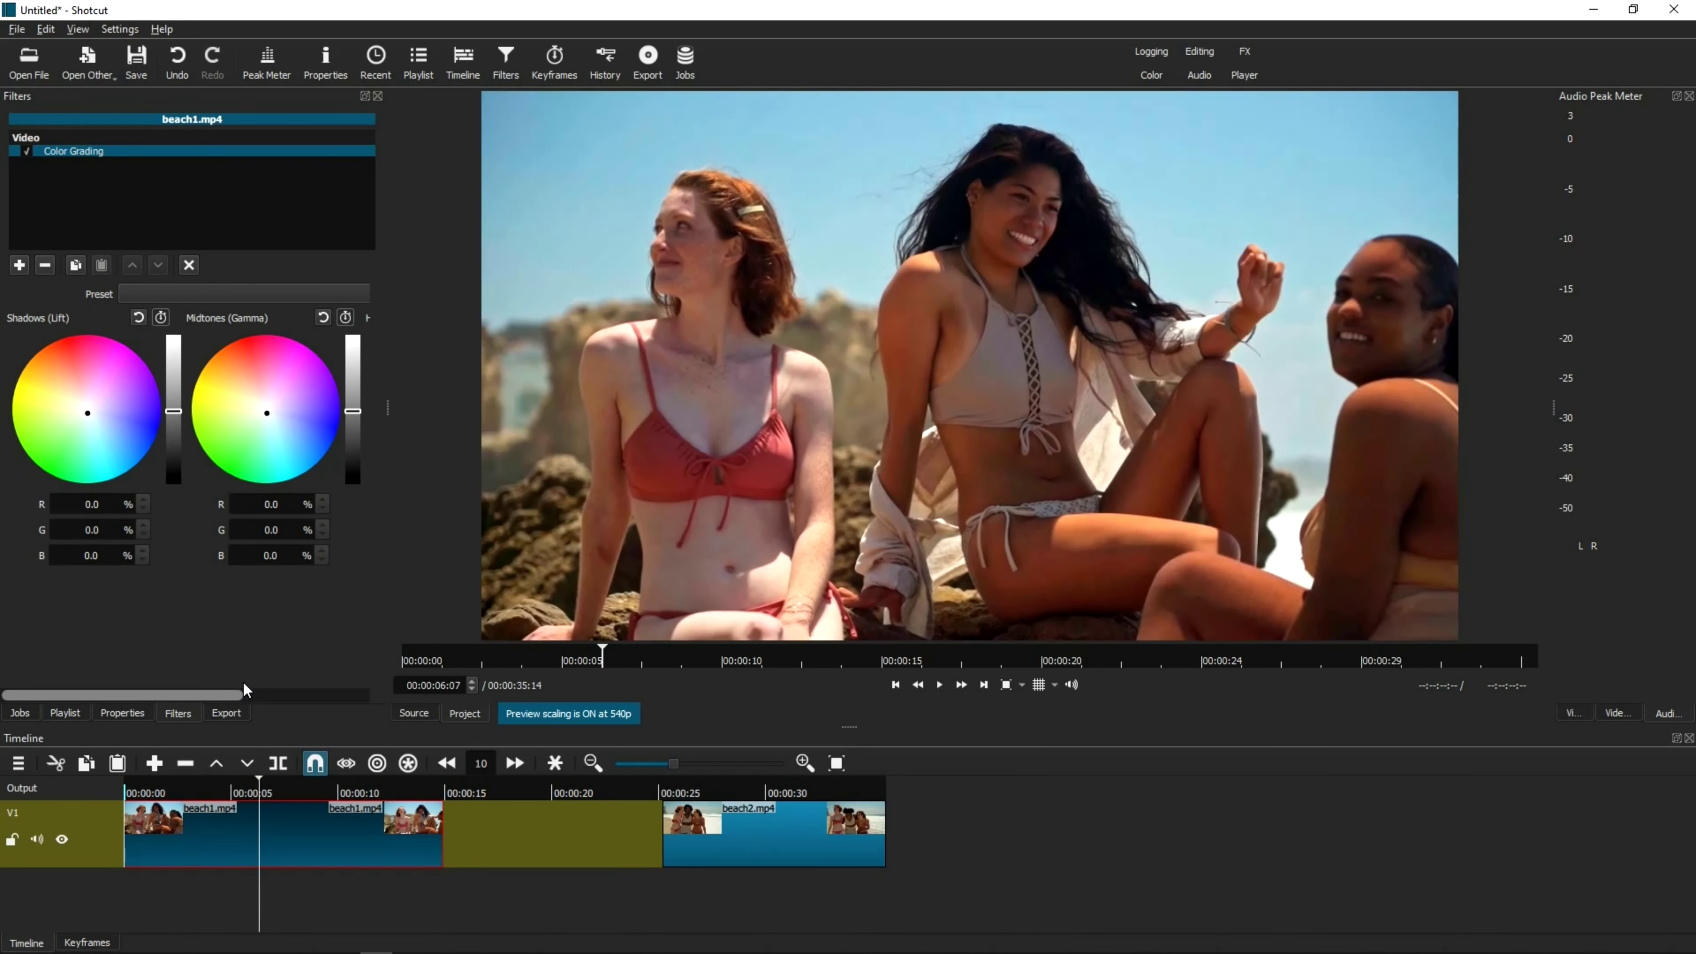
{"action": "left_click_drag", "start_coordinate": [158, 696], "coordinate": [289, 707]}
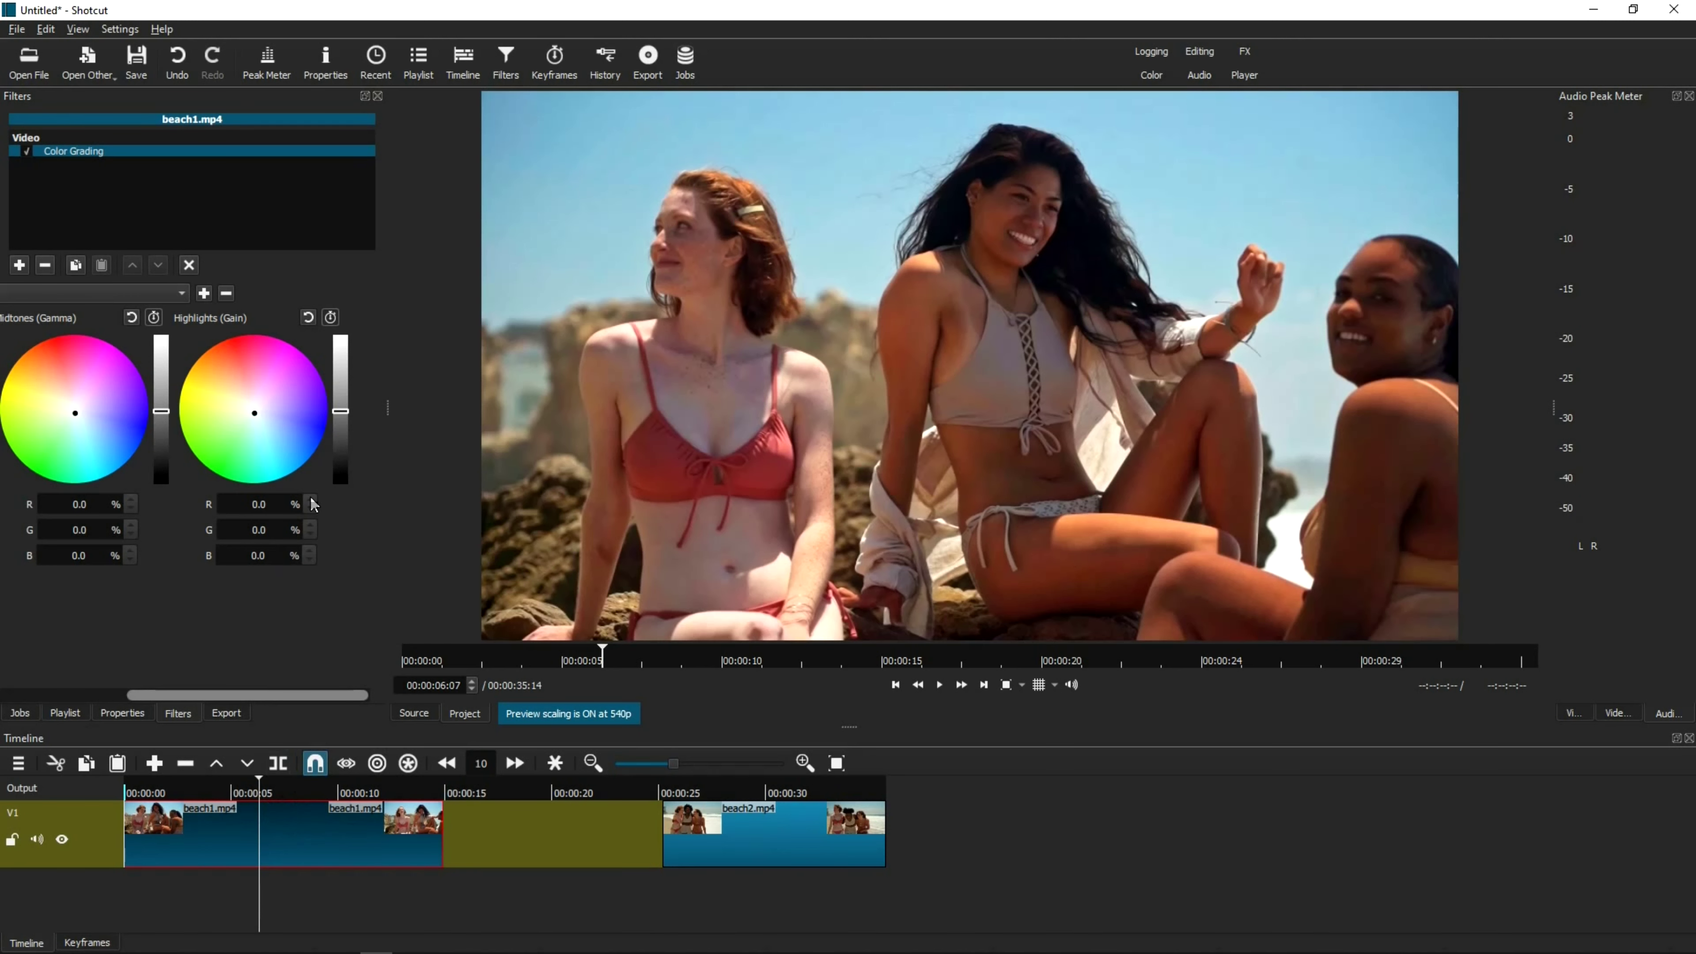
{"action": "left_click_drag", "start_coordinate": [340, 411], "coordinate": [344, 339]}
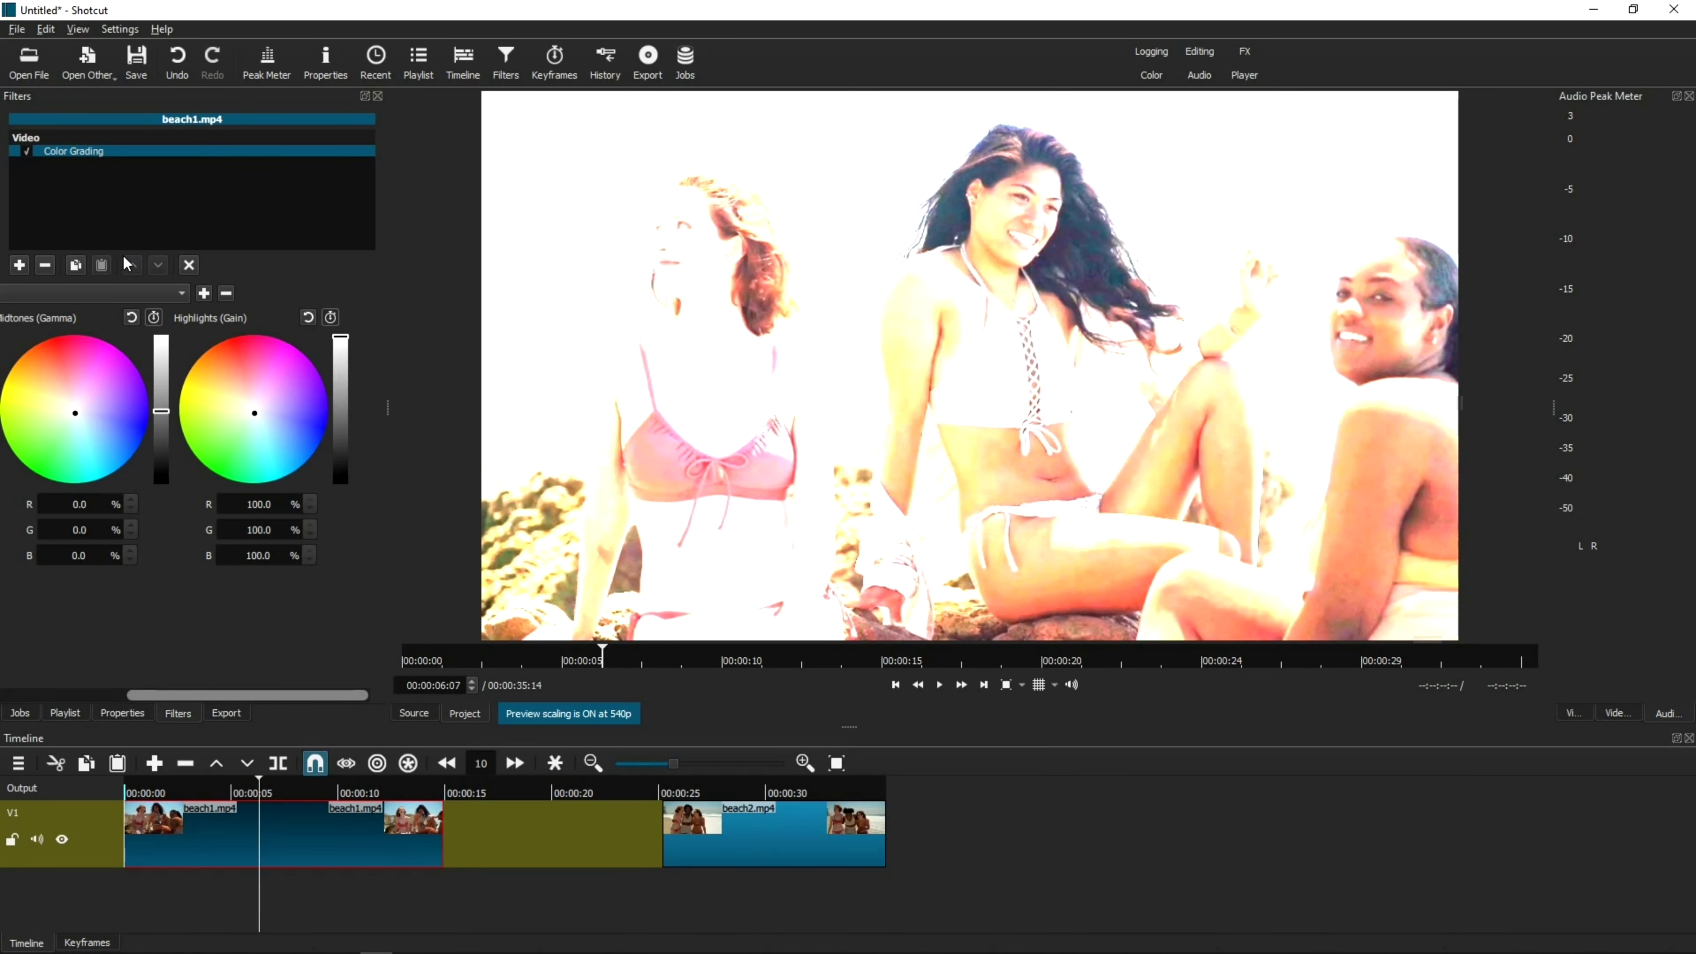
- Toggle Color Grading off and on to compare, then play the graded beach1 from about 2 seconds
{"action": "left_click", "coordinate": [27, 153]}
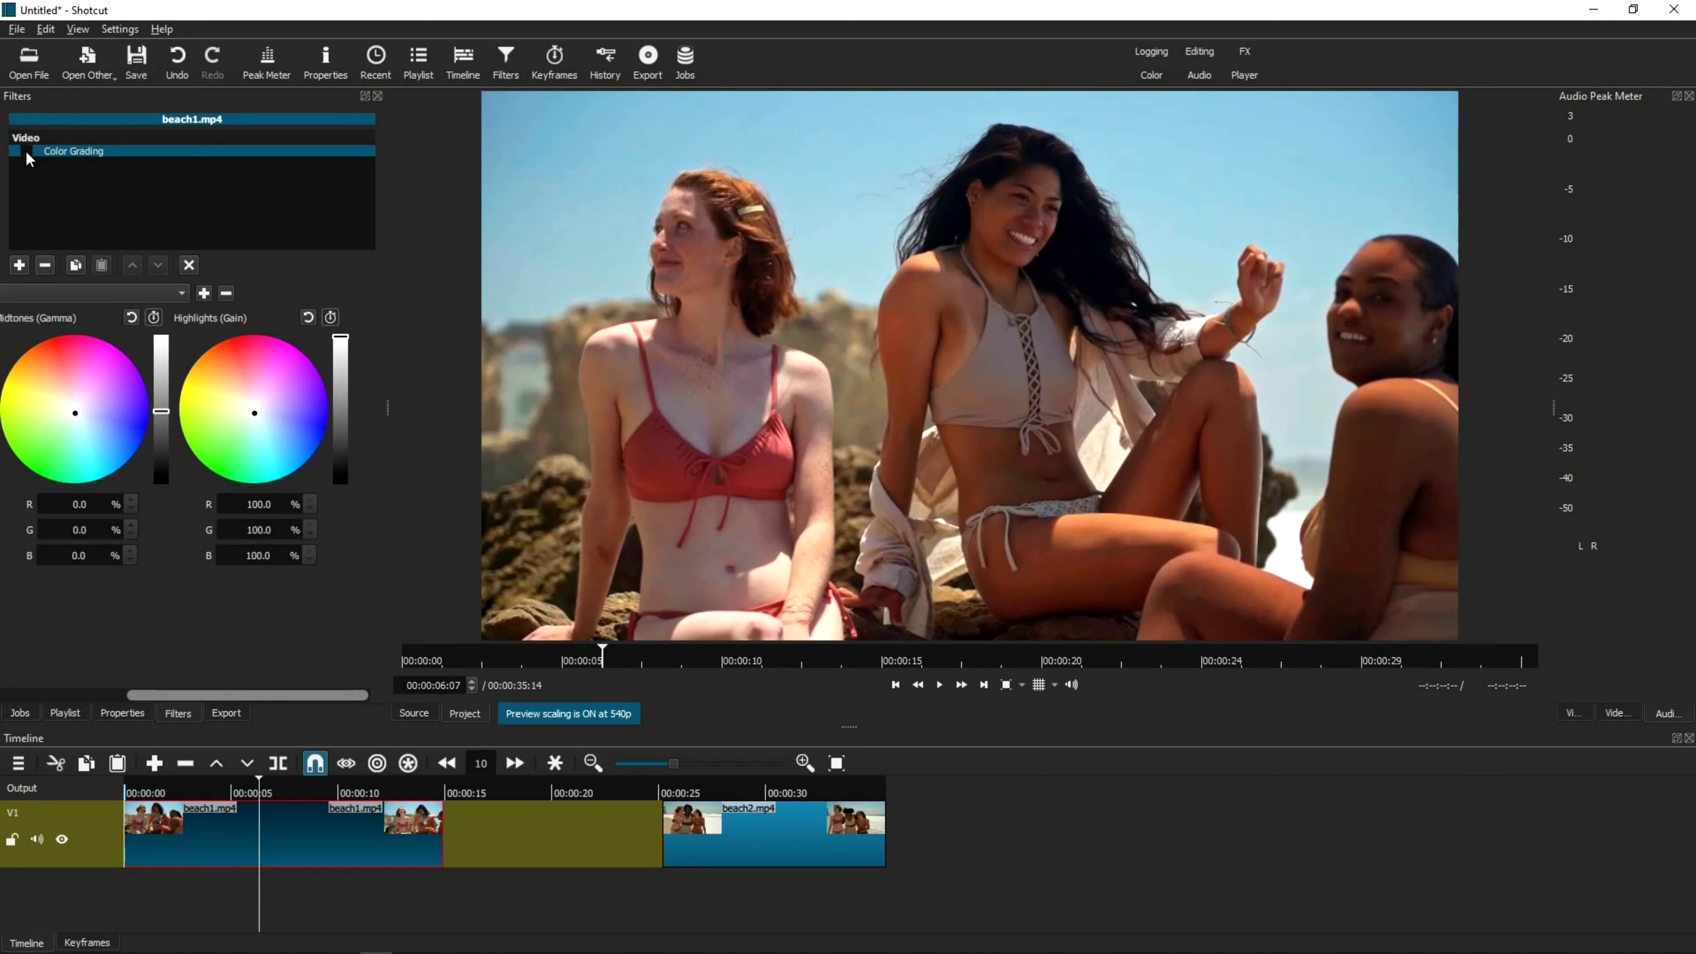
{"action": "left_click", "coordinate": [27, 153]}
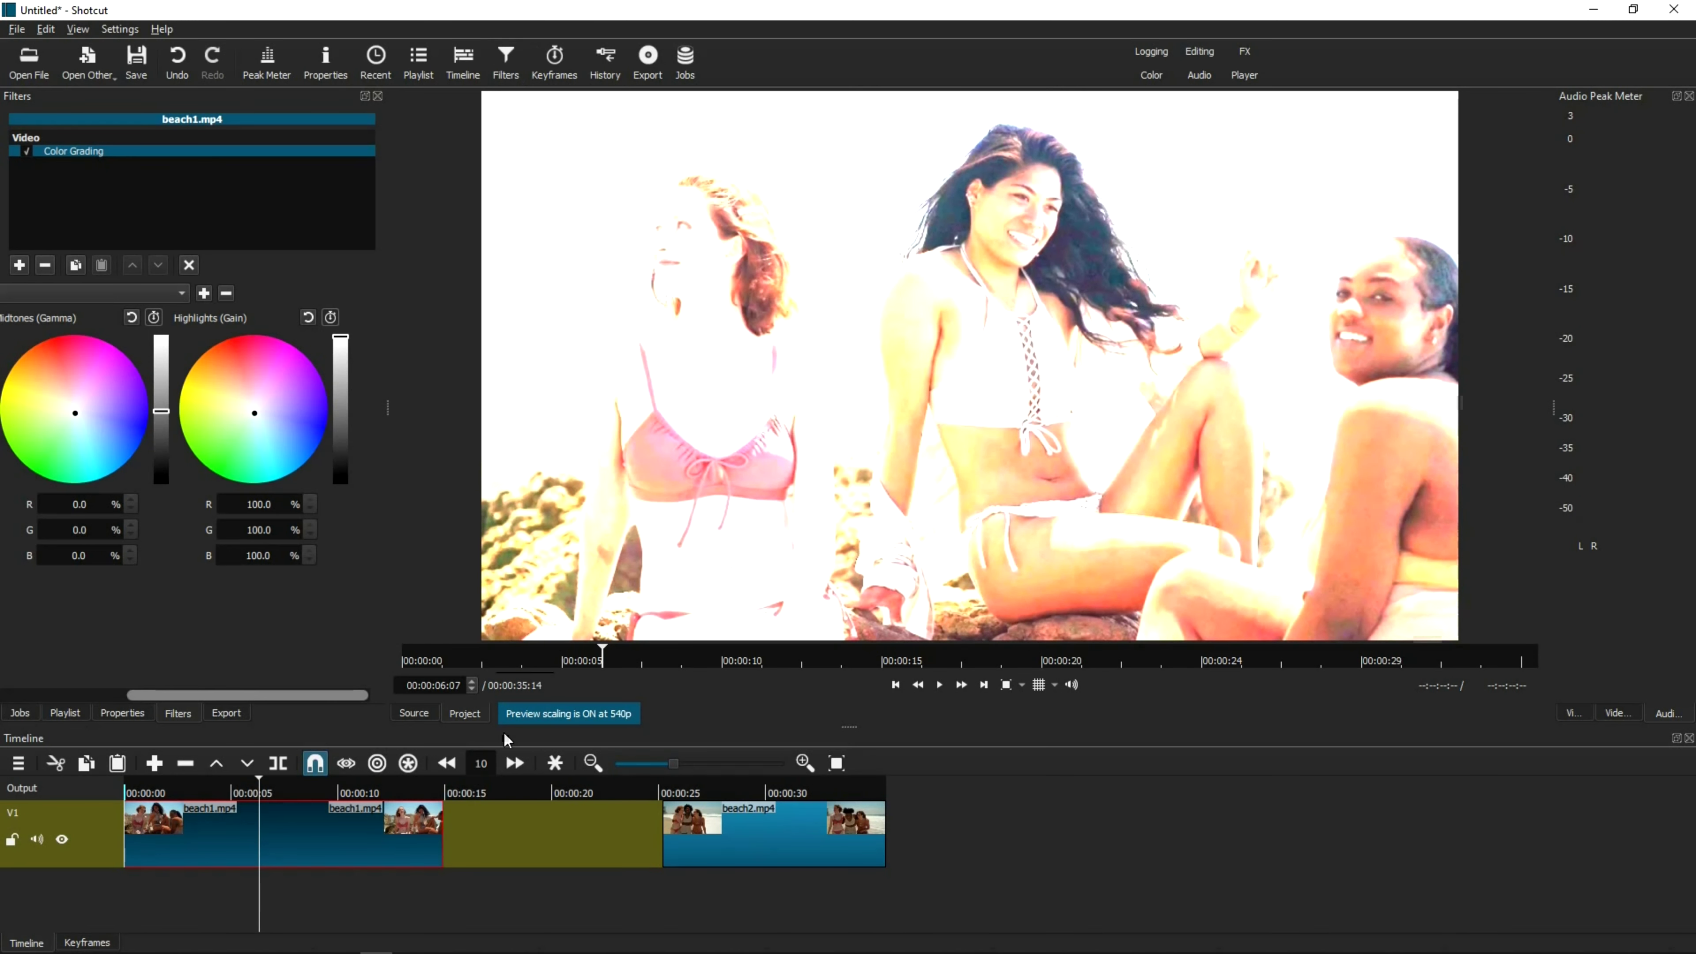
{"action": "left_click", "coordinate": [177, 792]}
{"action": "left_click", "coordinate": [938, 686]}
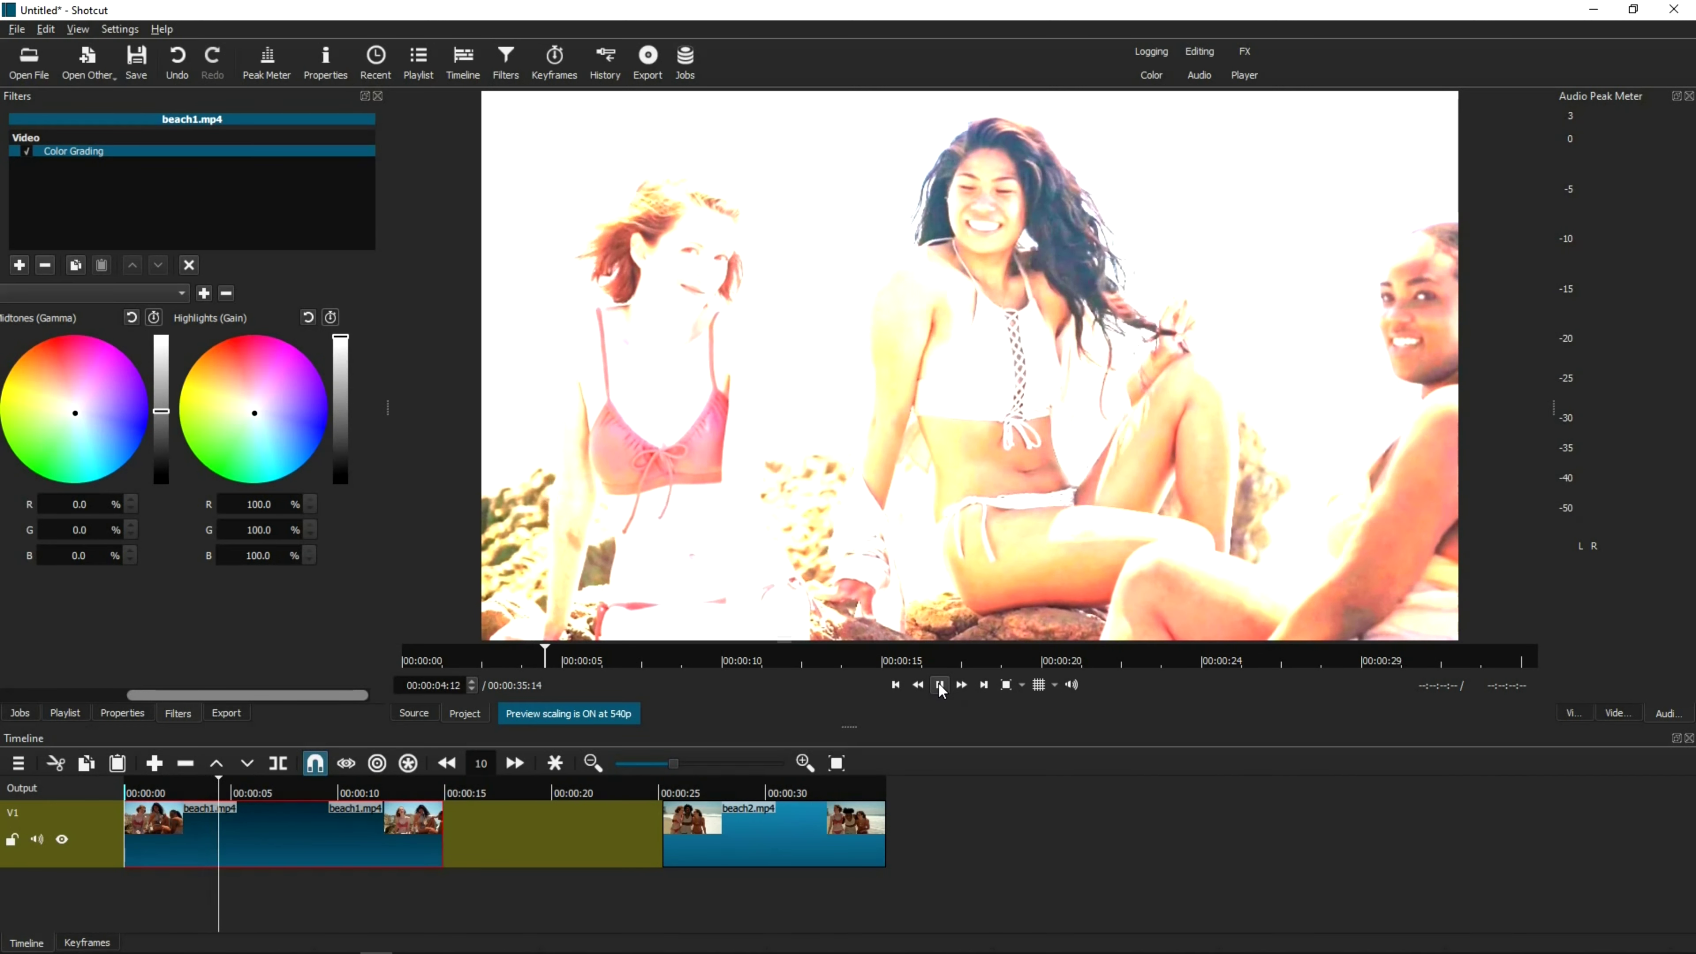
{"action": "left_click", "coordinate": [940, 686]}
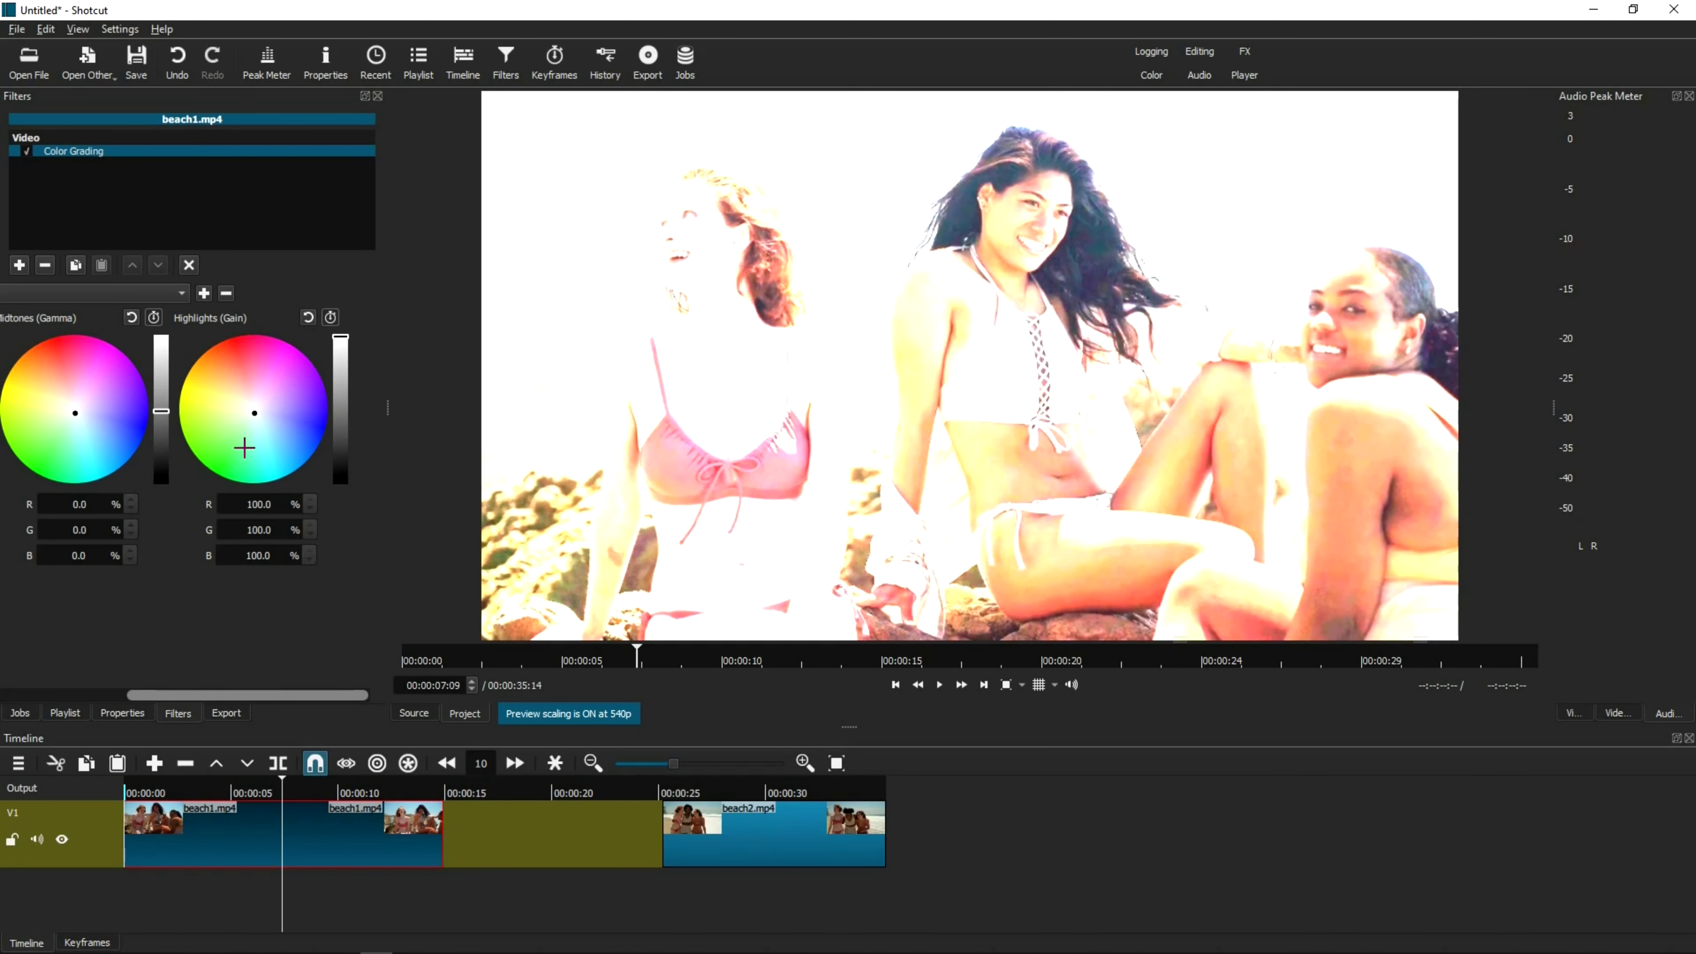
- Copy beach1's Color Grading filter and paste it onto the beach2 clip
{"action": "left_click", "coordinate": [78, 270]}
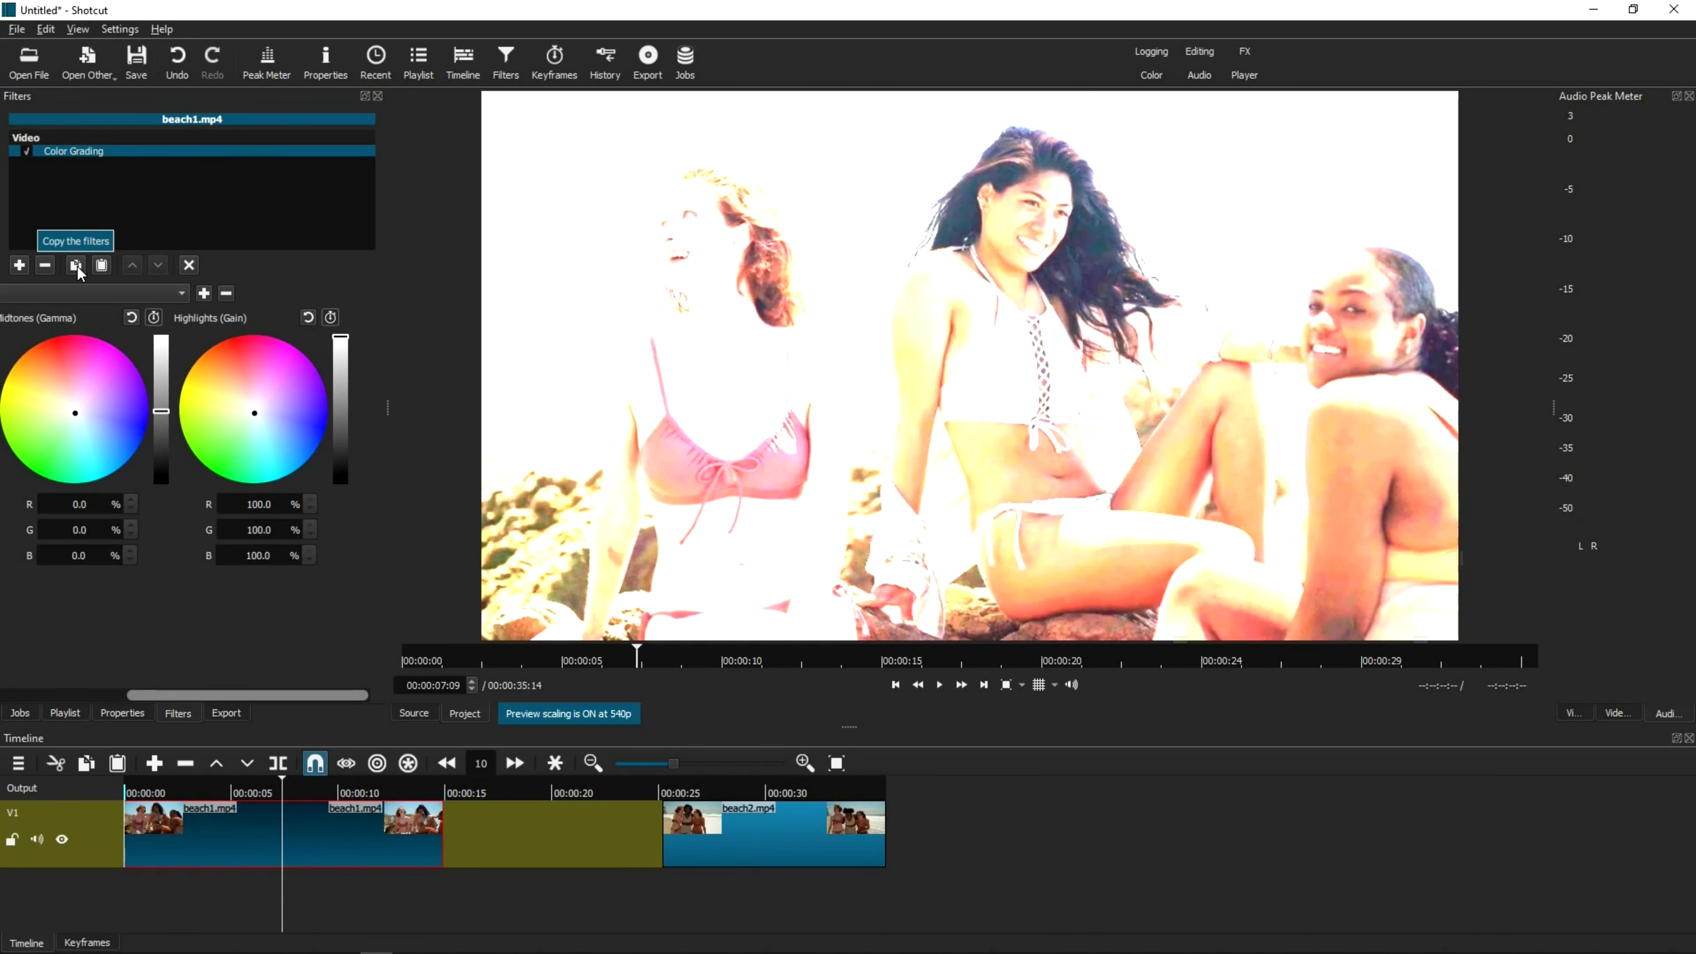
{"action": "left_click", "coordinate": [726, 793]}
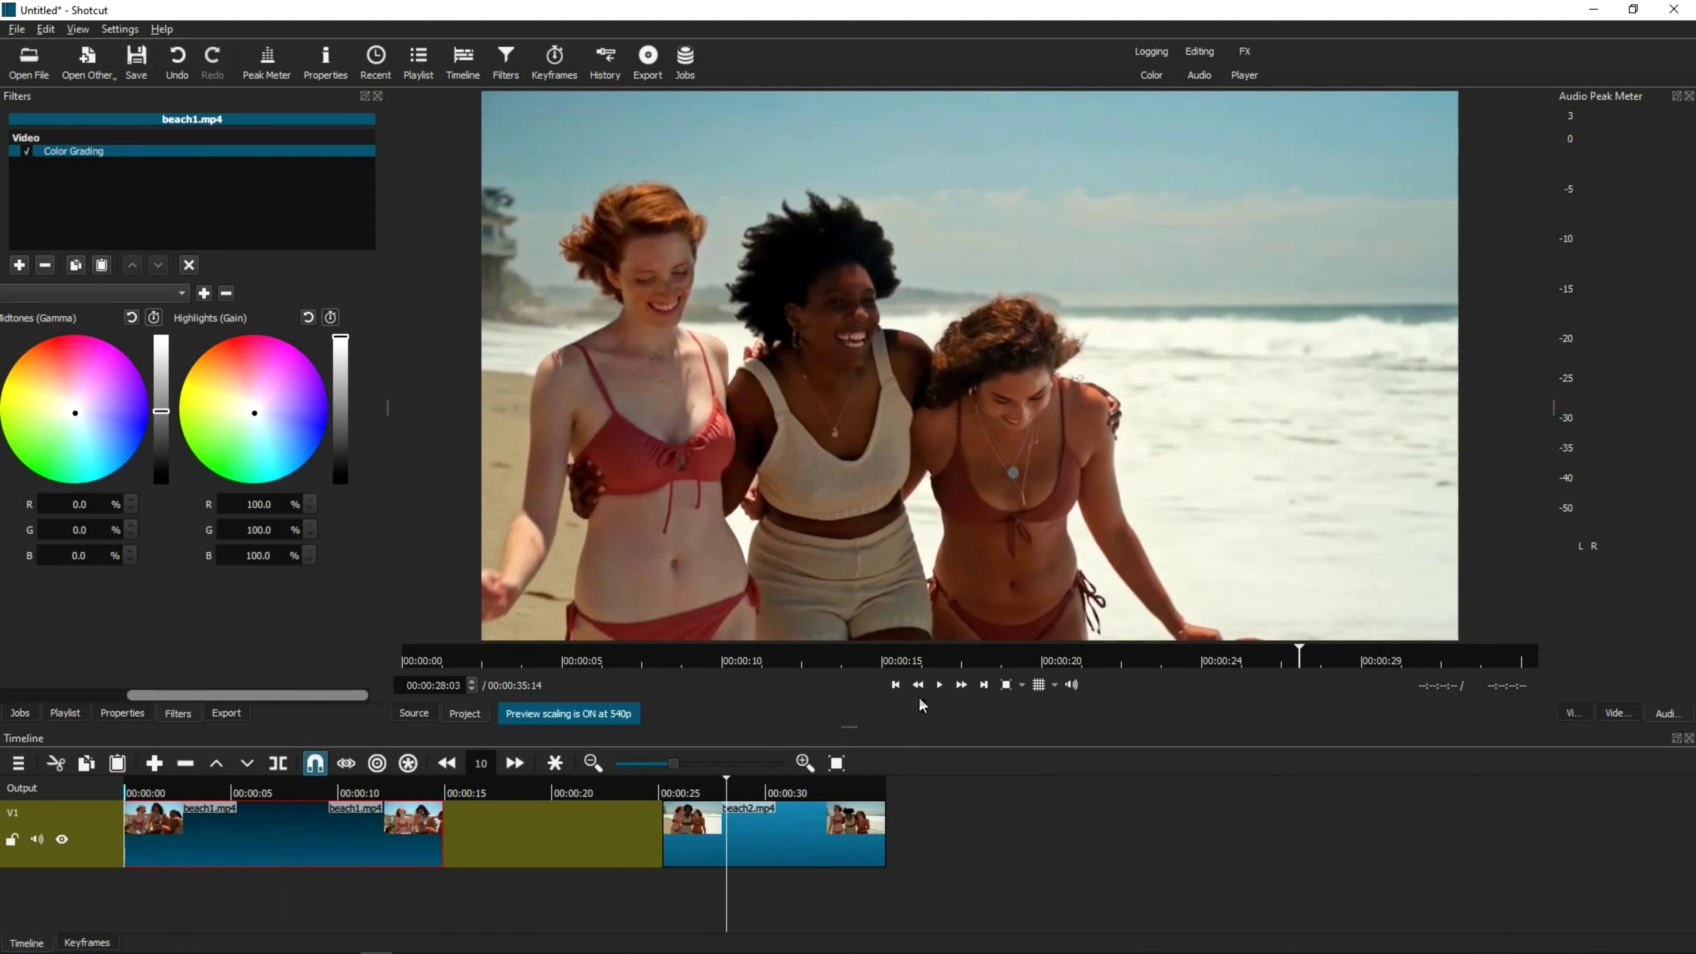
{"action": "left_click", "coordinate": [939, 684]}
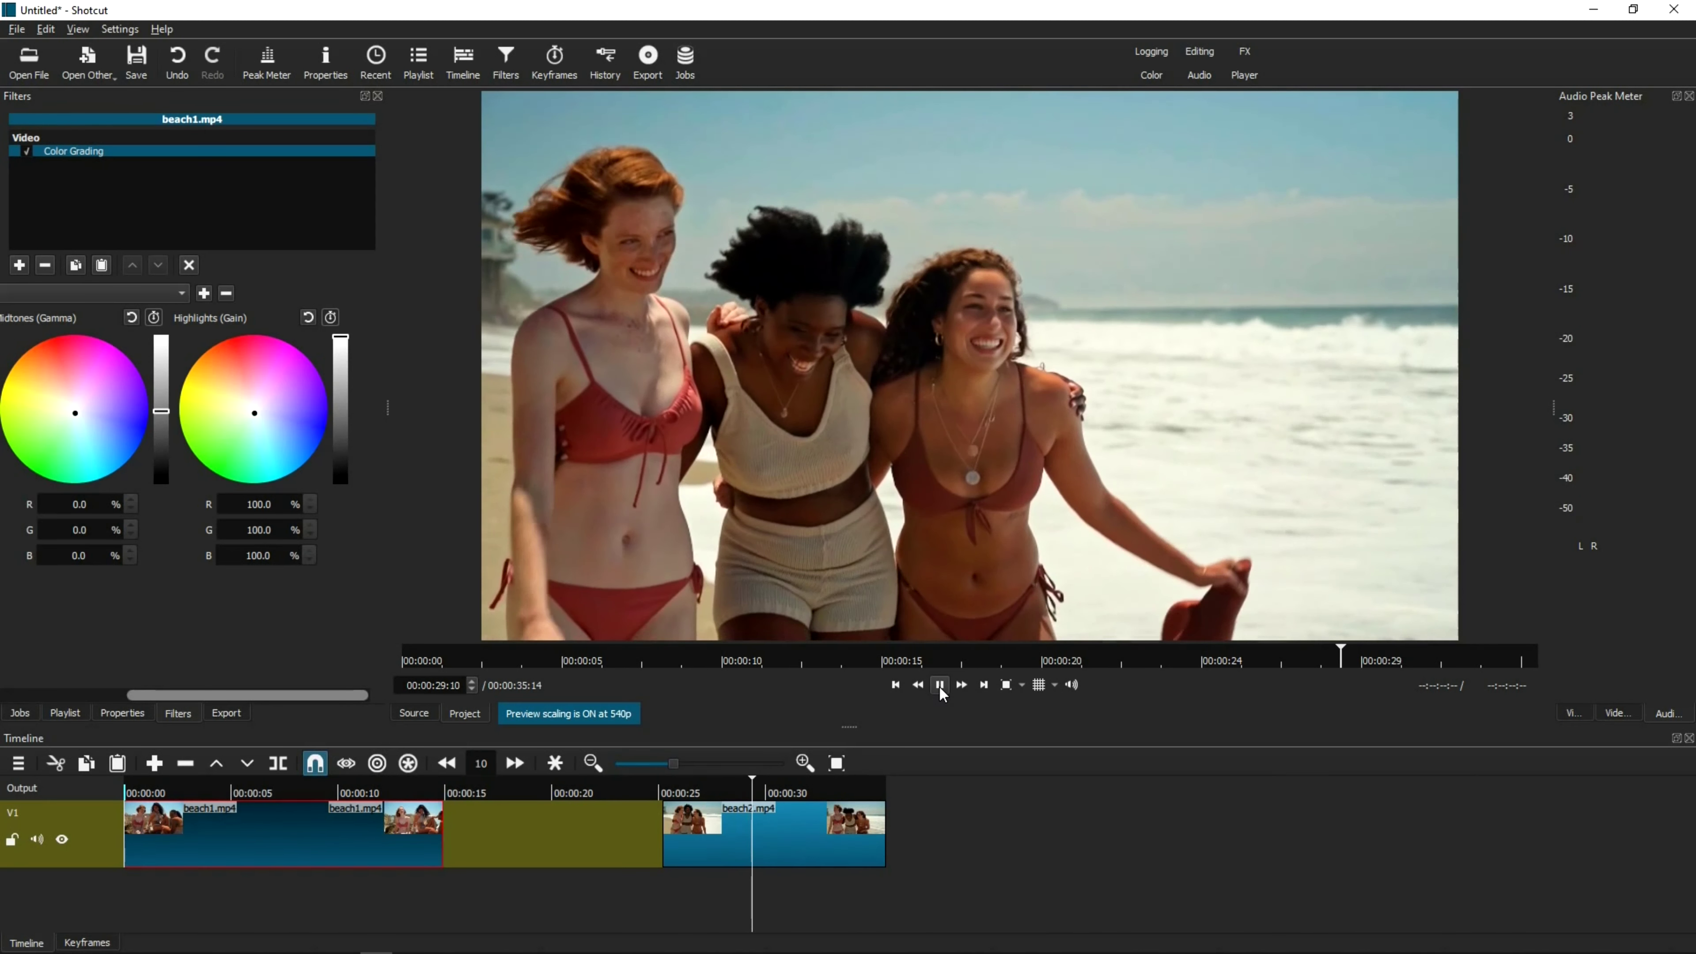
{"action": "left_click", "coordinate": [939, 685]}
{"action": "left_click", "coordinate": [818, 816]}
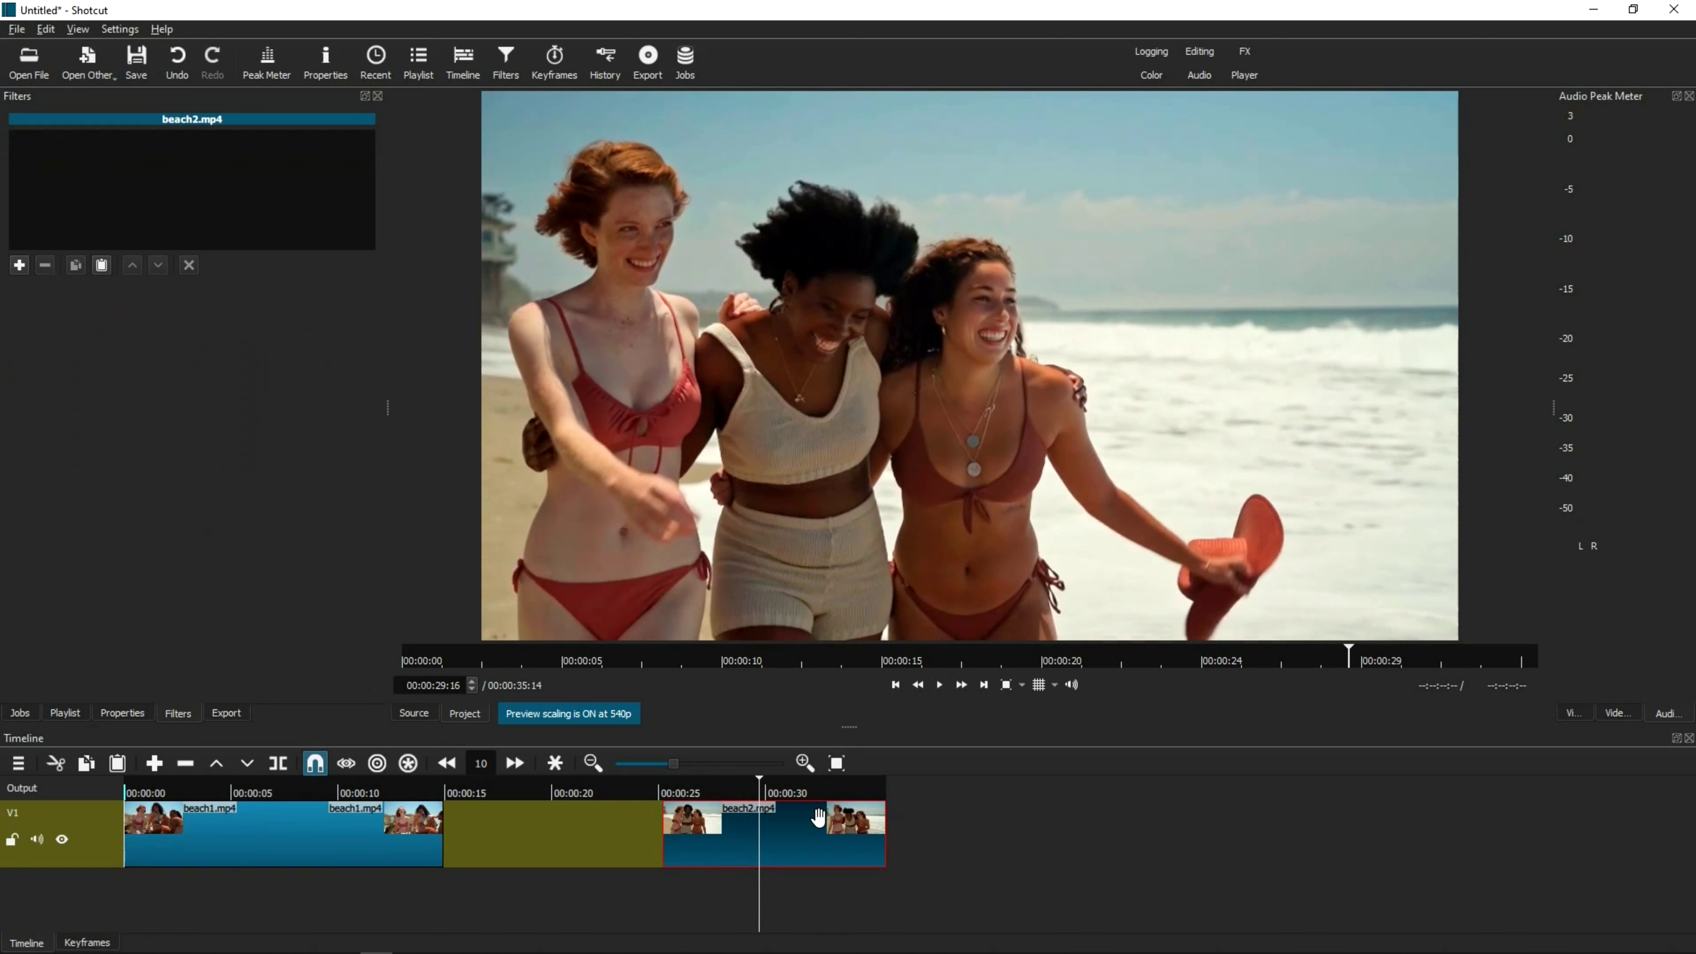
{"action": "left_click", "coordinate": [102, 266]}
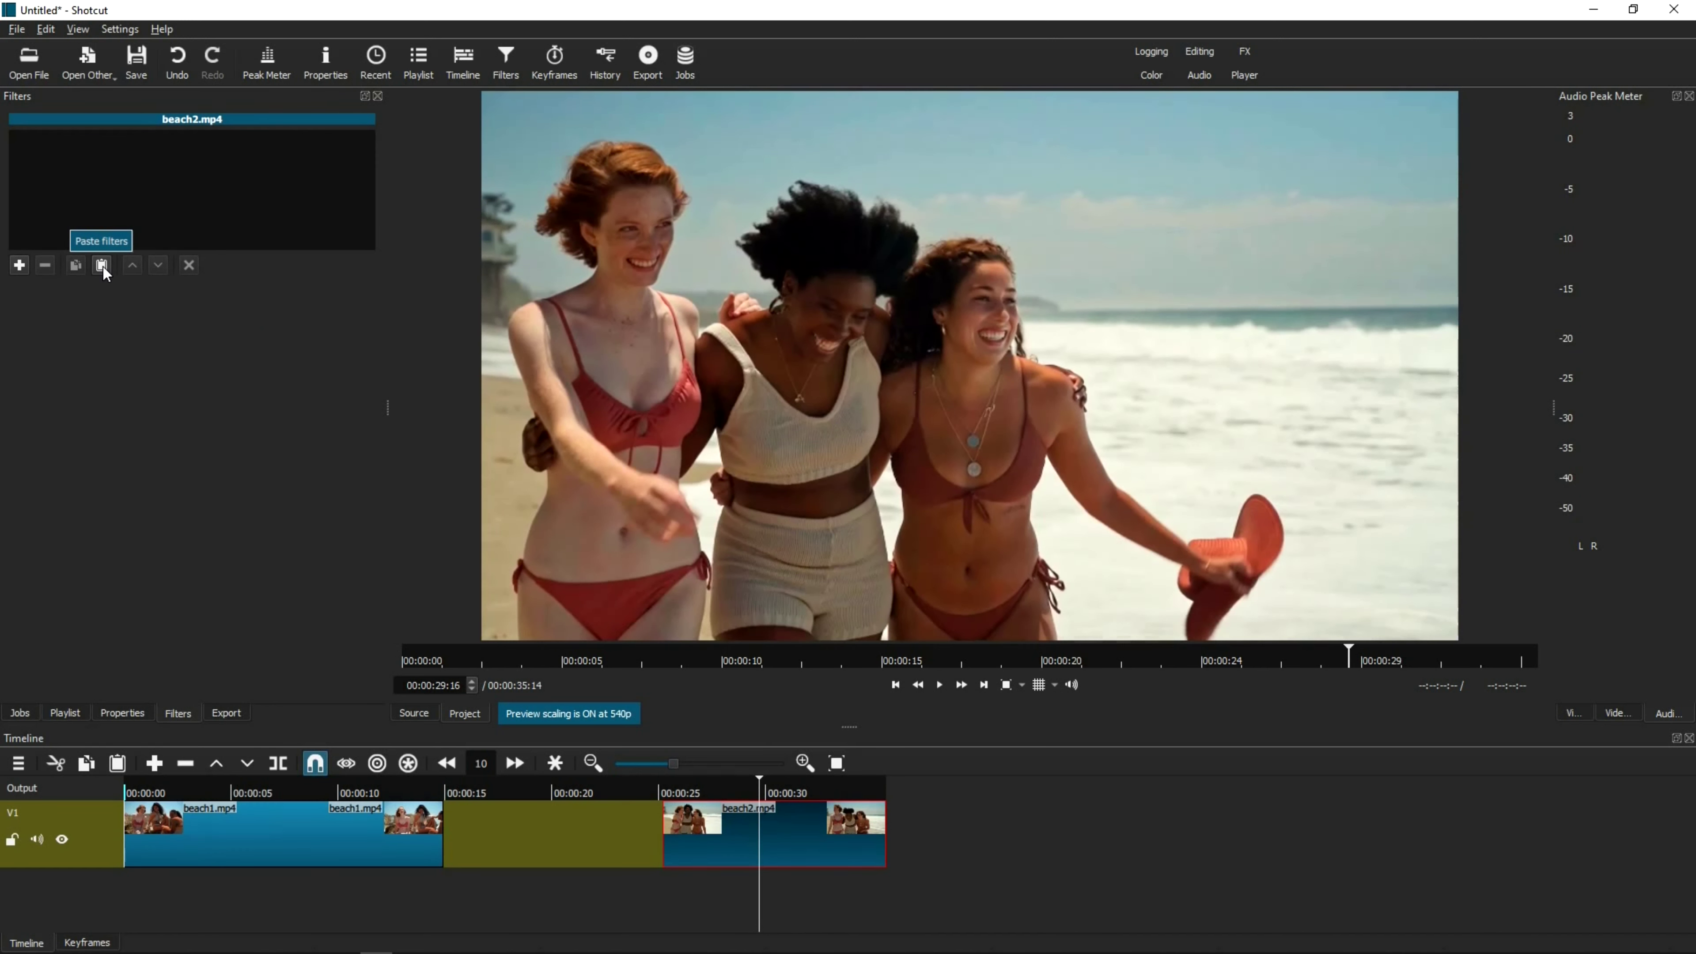
{"action": "left_click", "coordinate": [102, 266]}
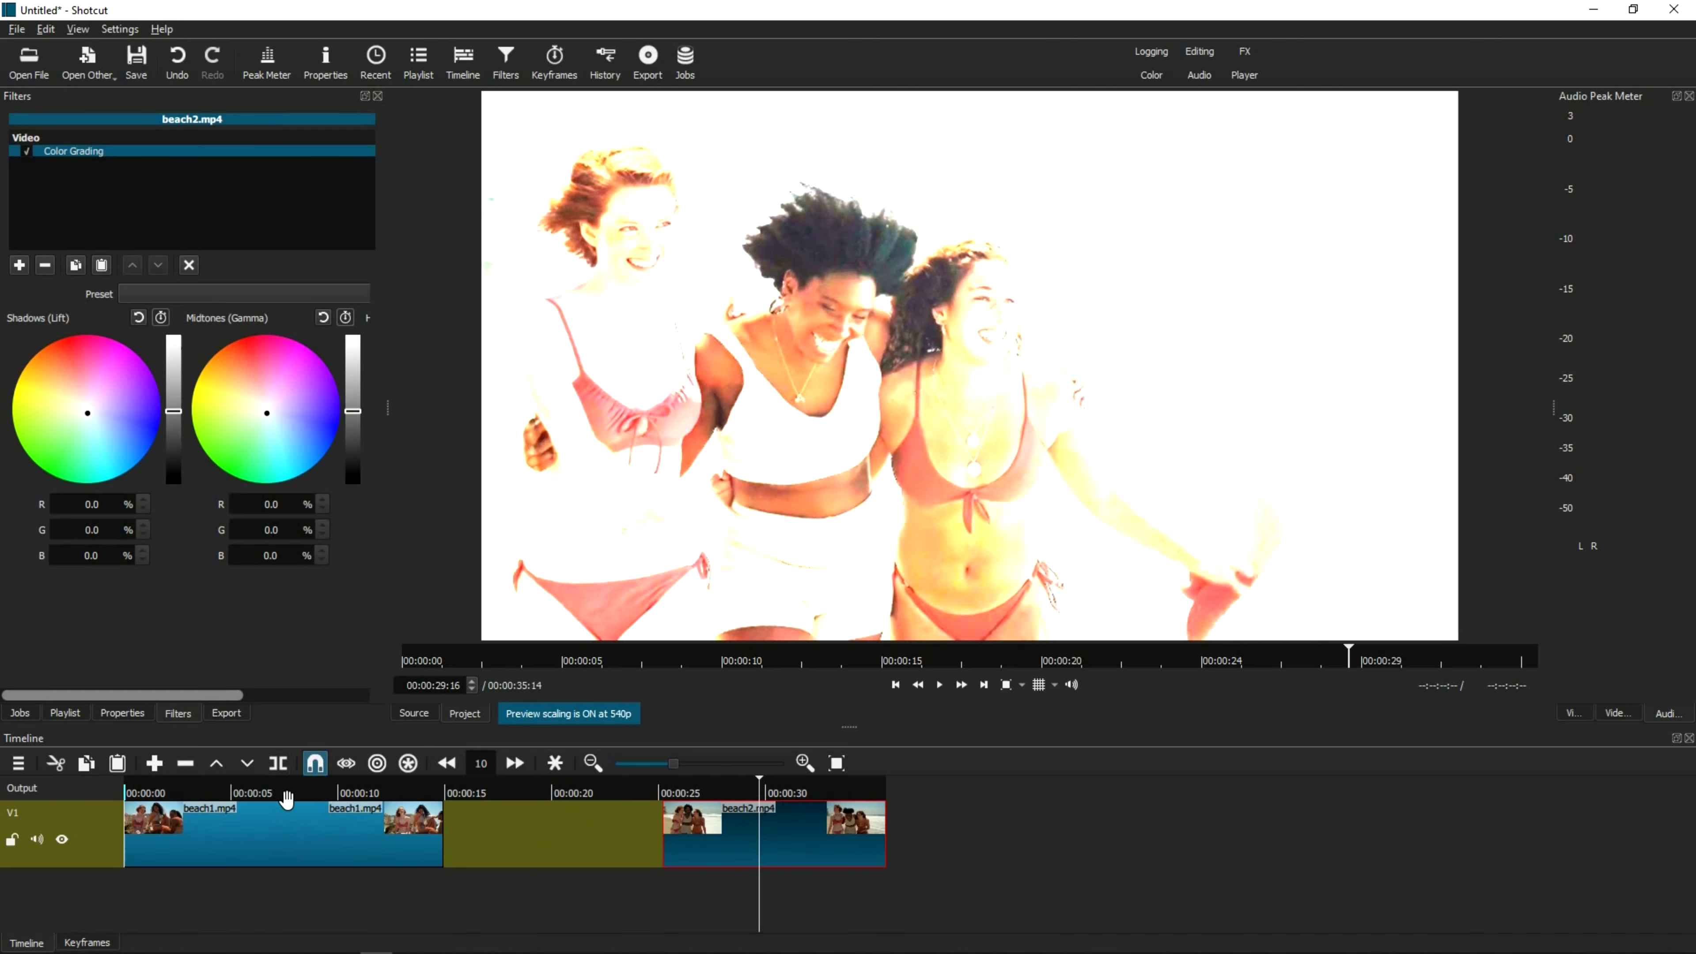
- Drag beach2 left on V1 to shorten the gap, making the timeline 00:00:29:18
{"action": "left_click", "coordinate": [289, 803]}
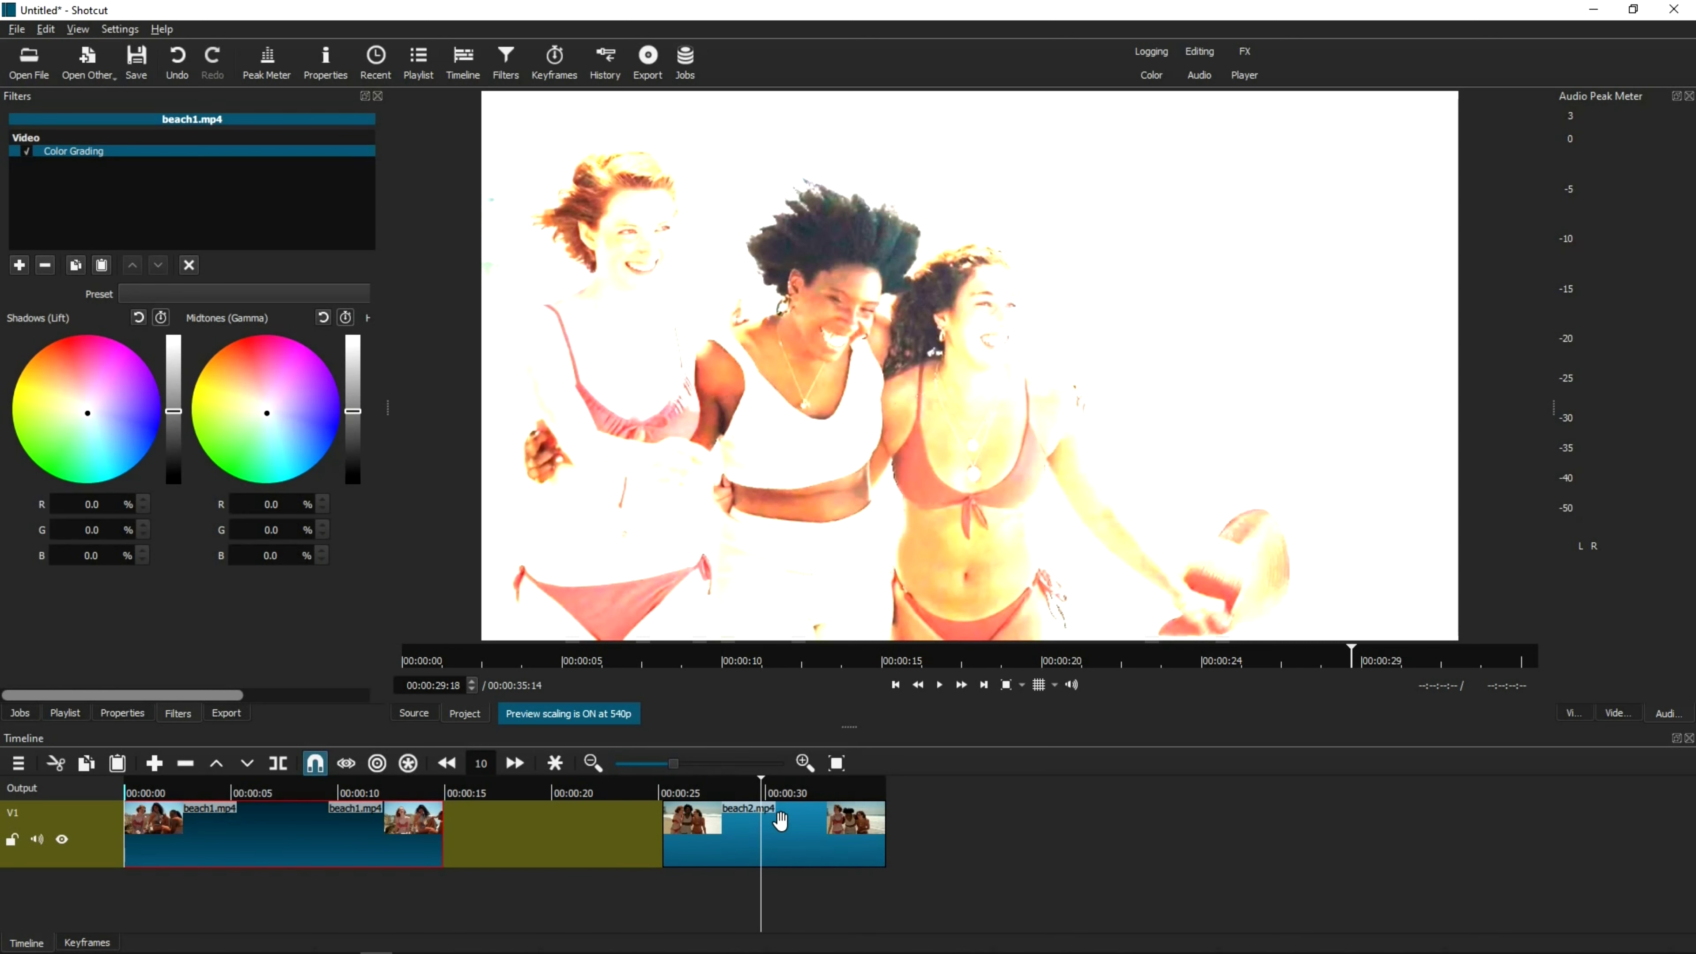
{"action": "left_click", "coordinate": [847, 827]}
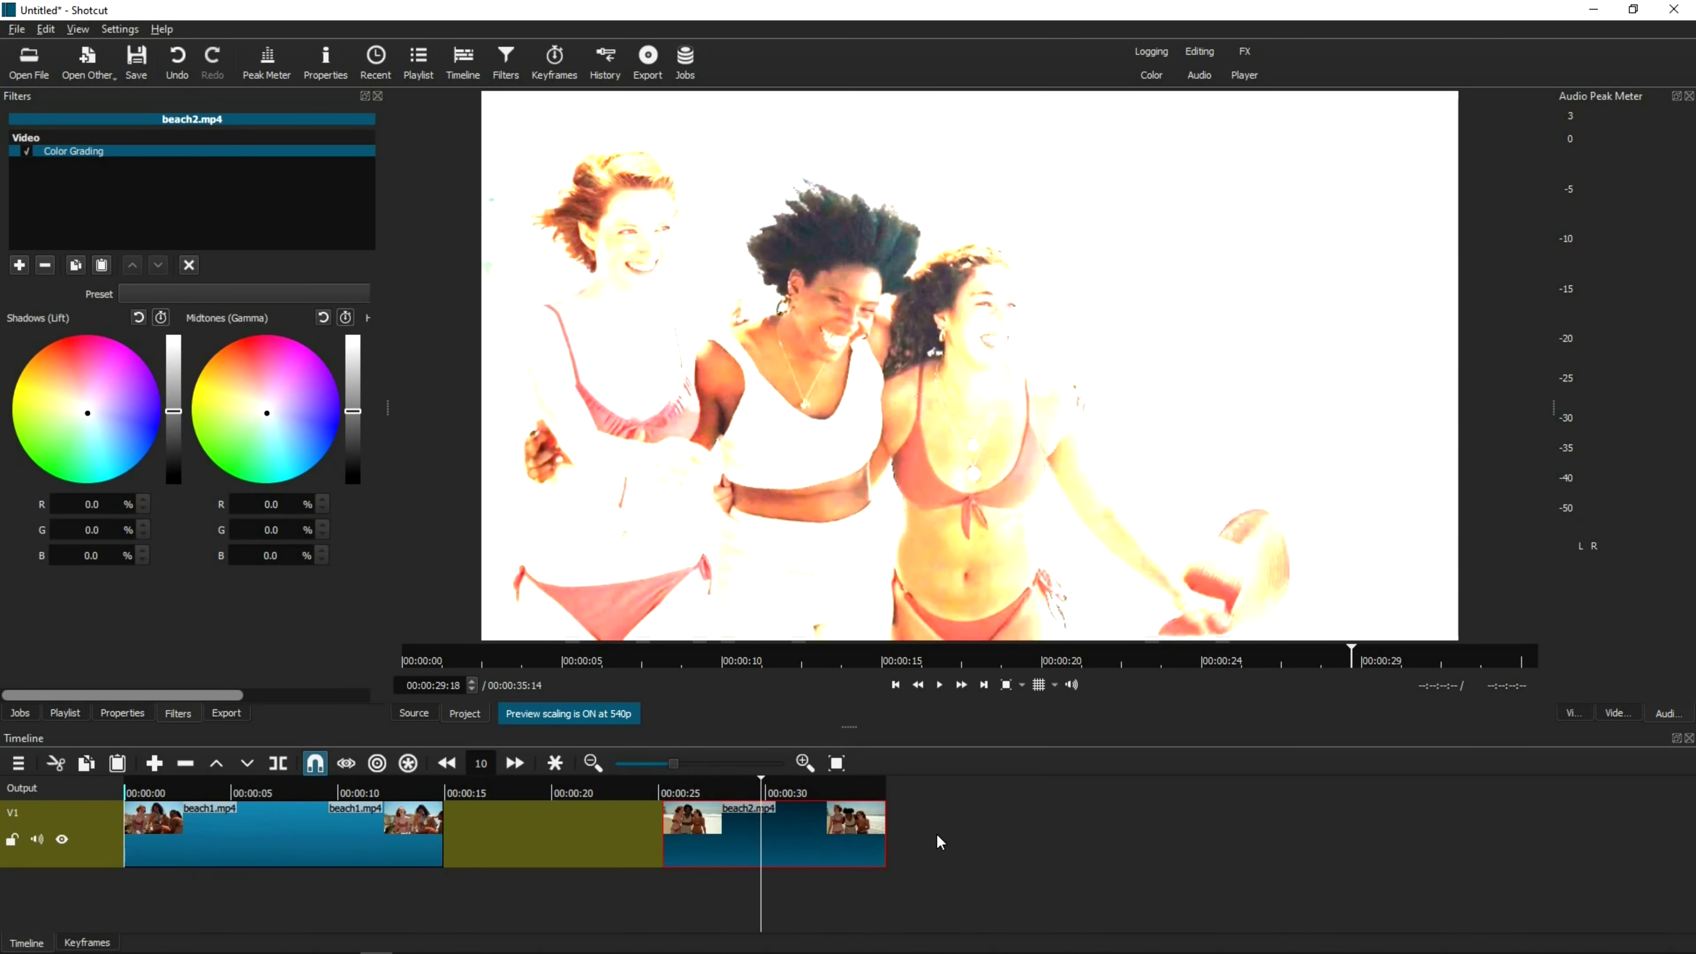
{"action": "left_click_drag", "start_coordinate": [810, 832], "coordinate": [685, 832]}
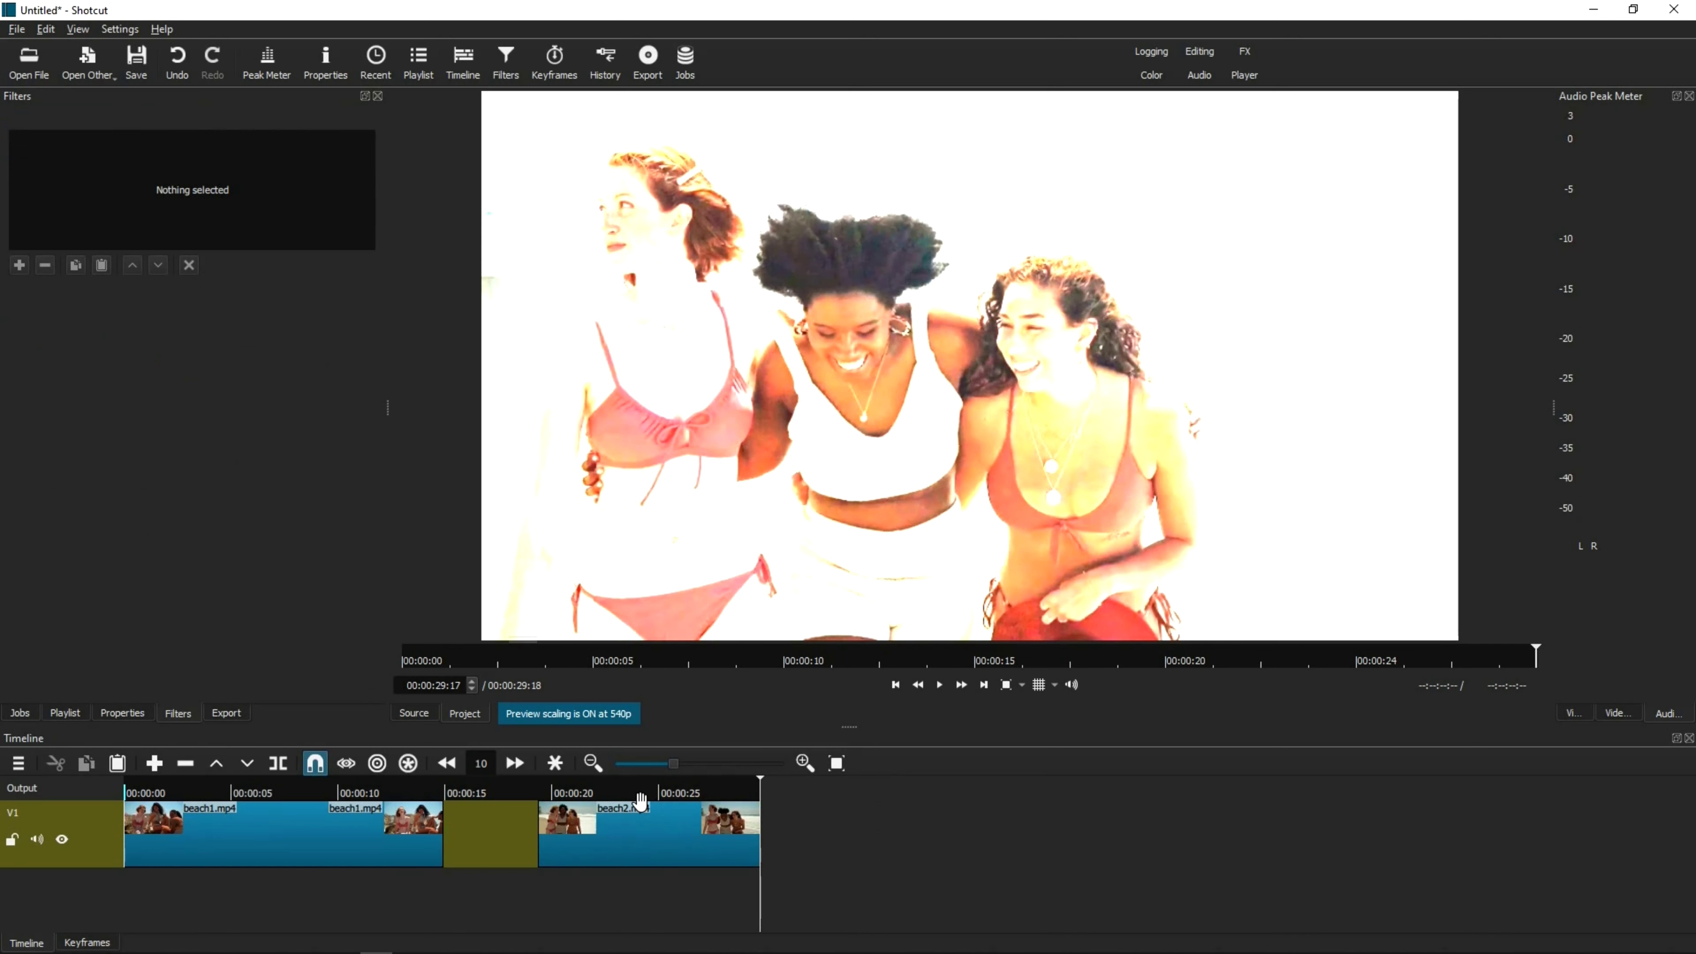
- Paste the copied filters onto beach2 again, then reselect beach1 in the source.mlt project
{"action": "left_click", "coordinate": [660, 816]}
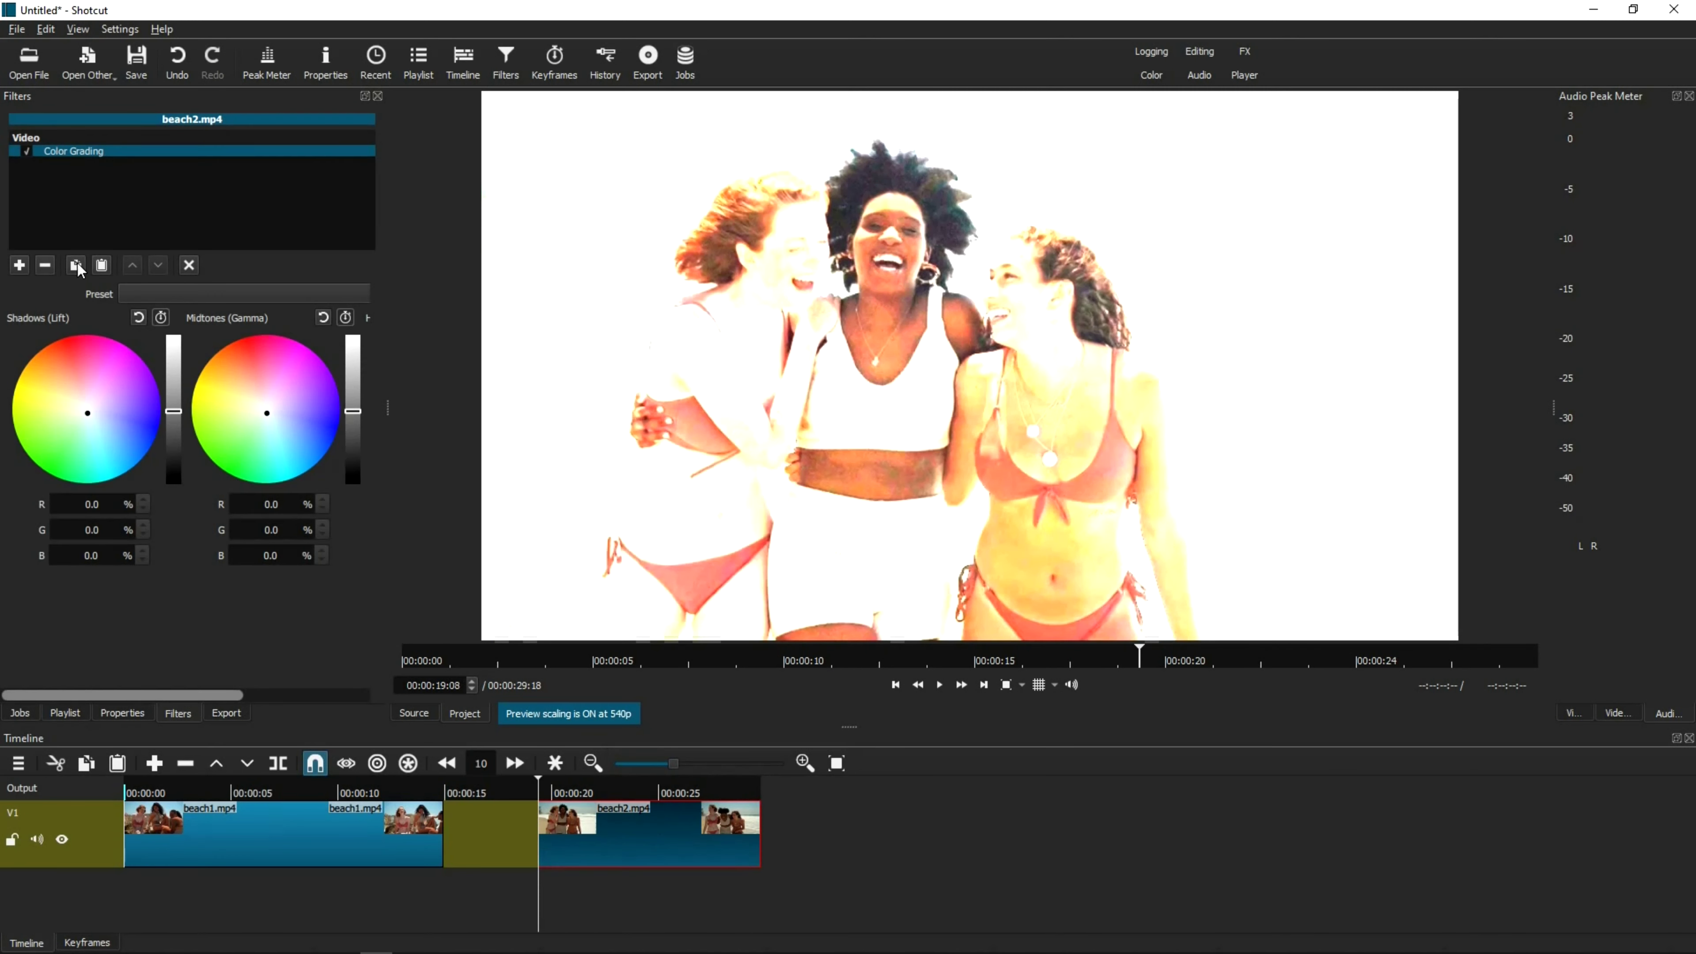
{"action": "left_click", "coordinate": [102, 268]}
{"action": "left_click", "coordinate": [289, 799]}
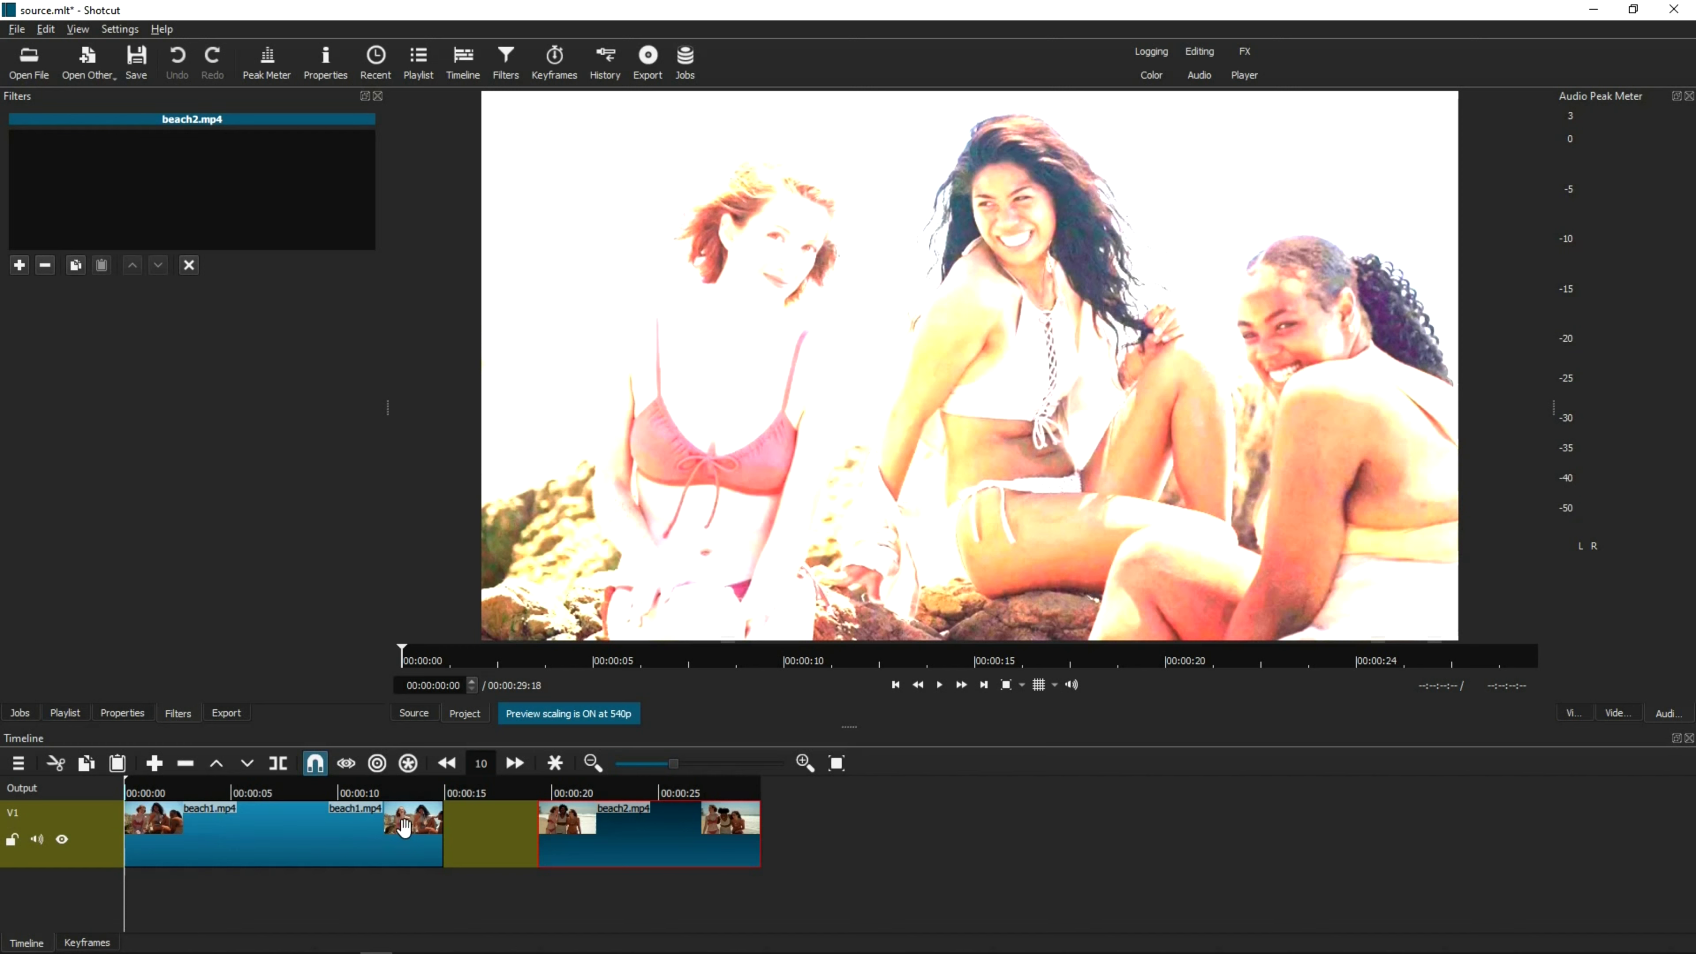
- Slide beach2.mp4 further left into the V1 gap, shortening the timeline to 00:00:27:12
{"action": "left_click", "coordinate": [321, 795]}
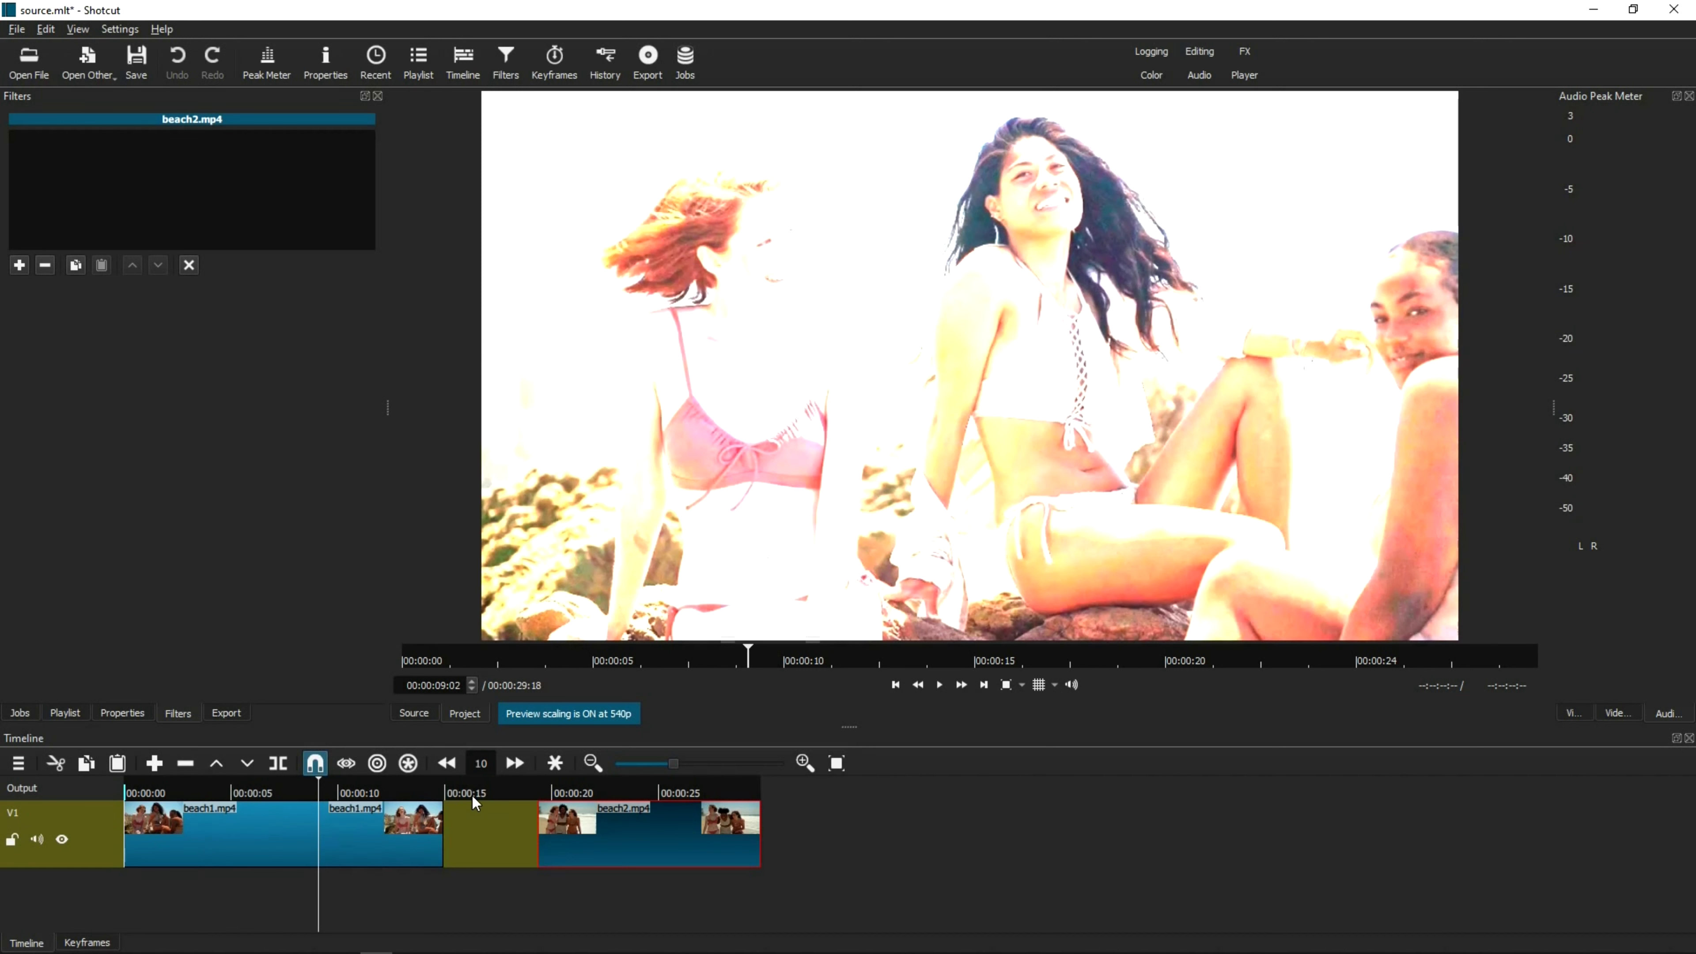
{"action": "left_click", "coordinate": [473, 793]}
{"action": "left_click", "coordinate": [511, 798]}
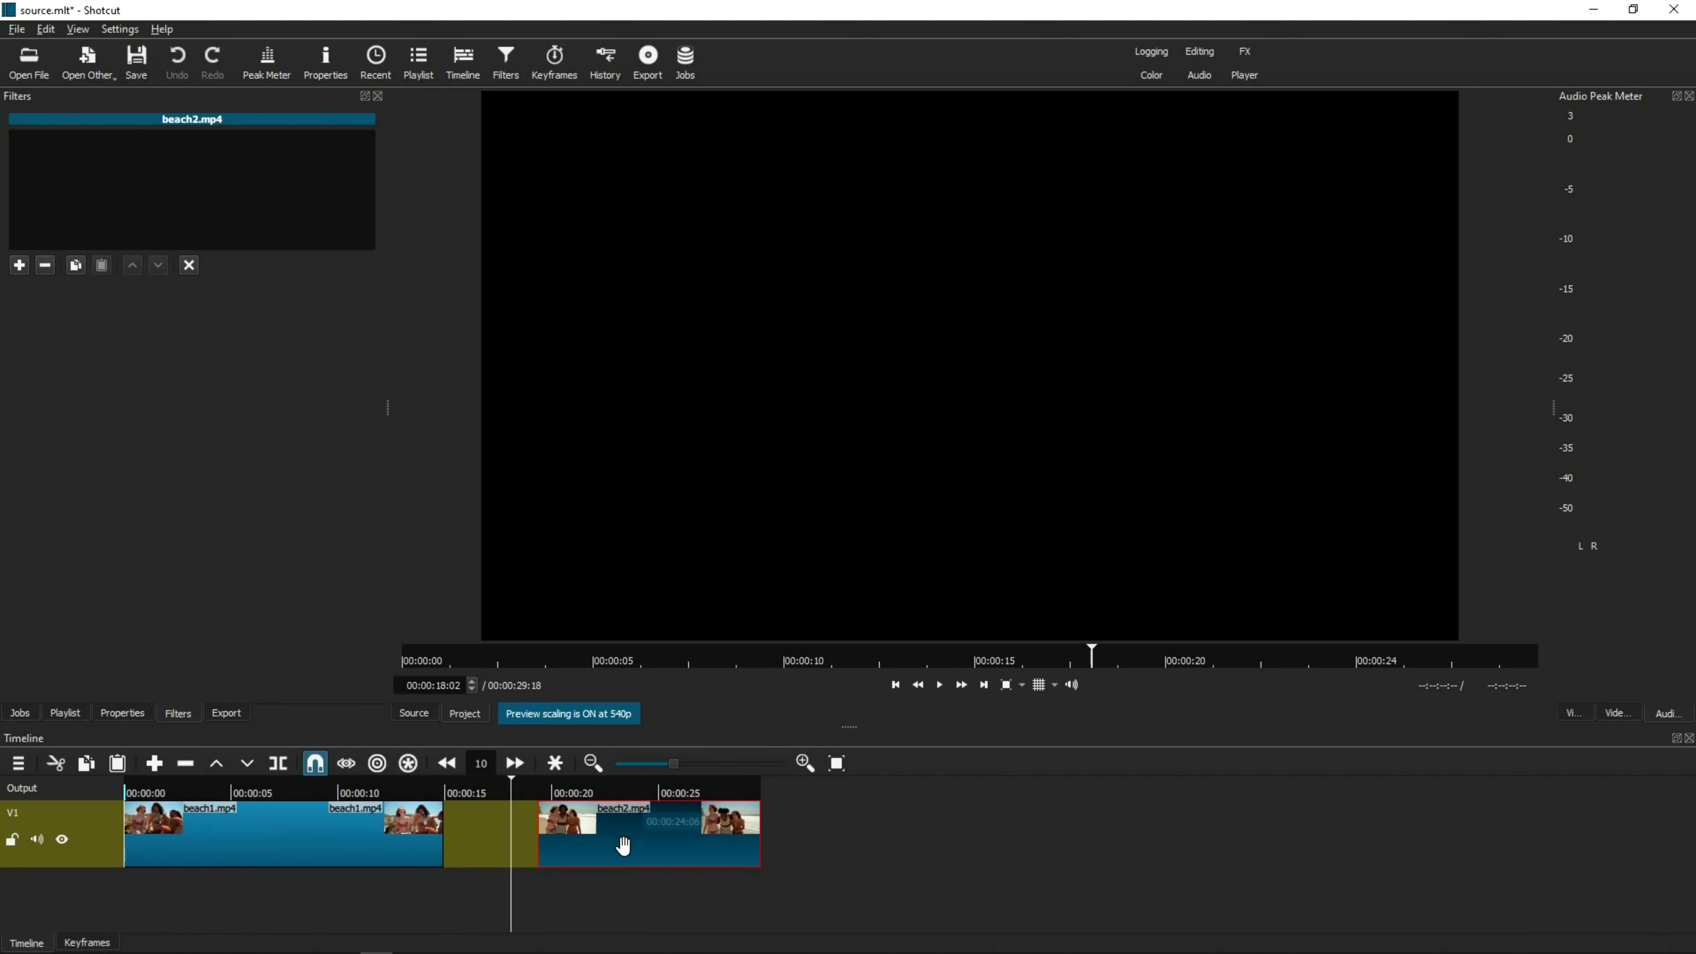
{"action": "left_click", "coordinate": [408, 795]}
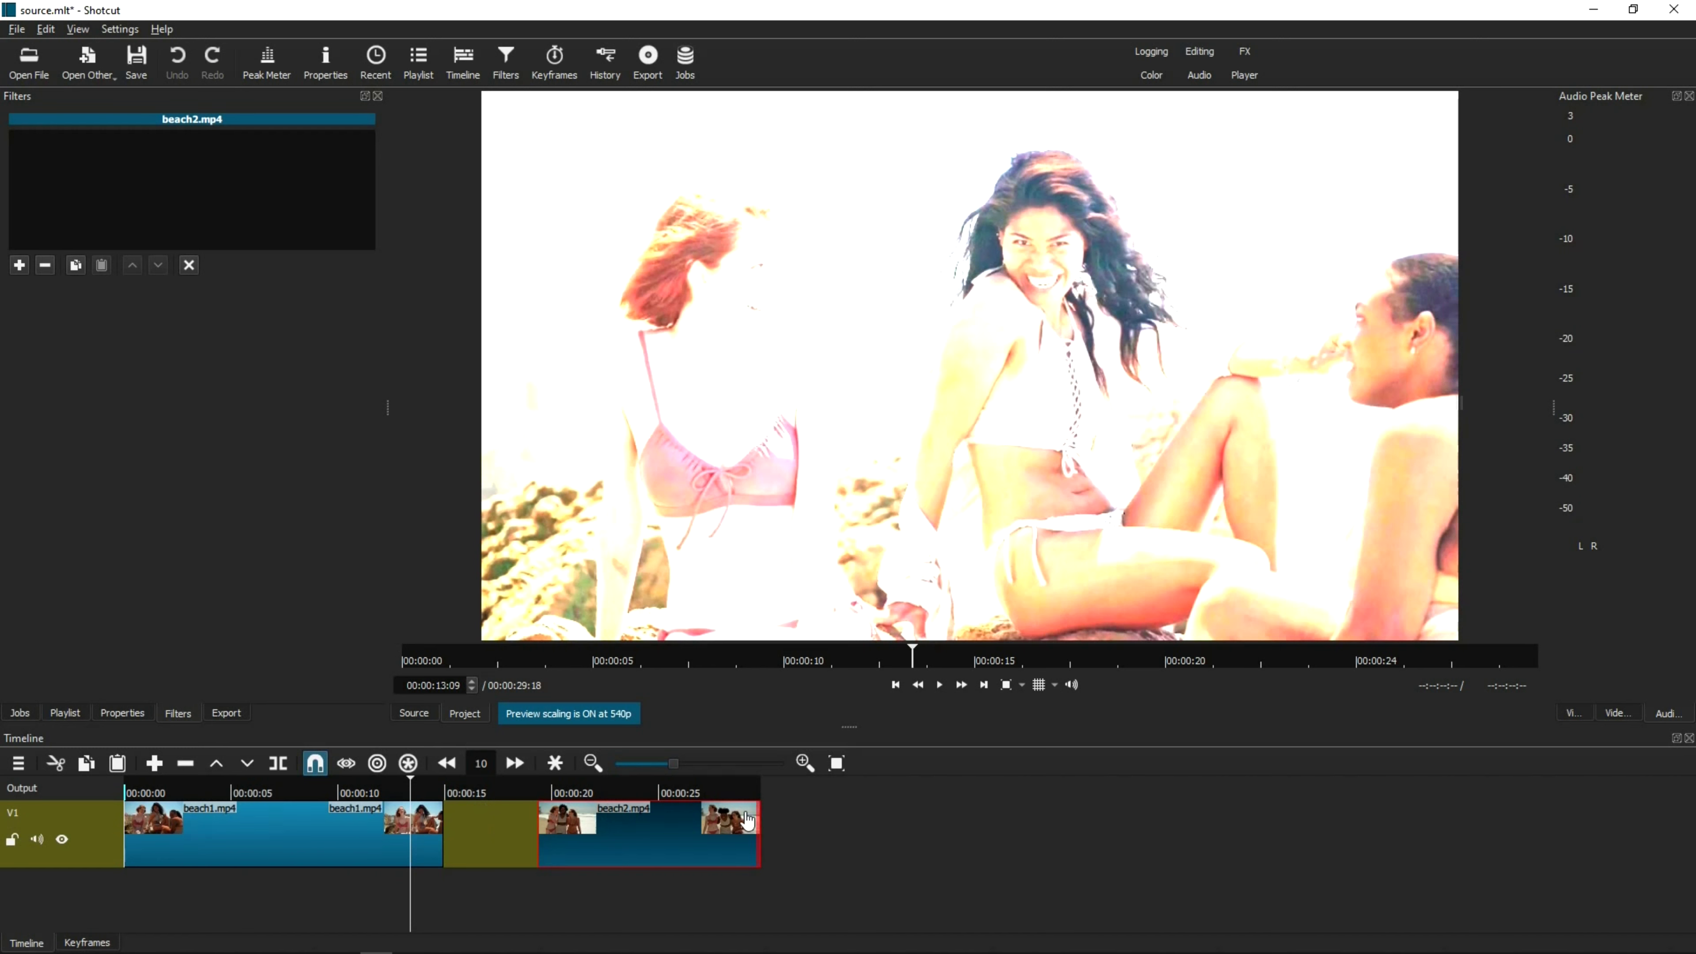
{"action": "left_click_drag", "start_coordinate": [565, 823], "coordinate": [524, 838]}
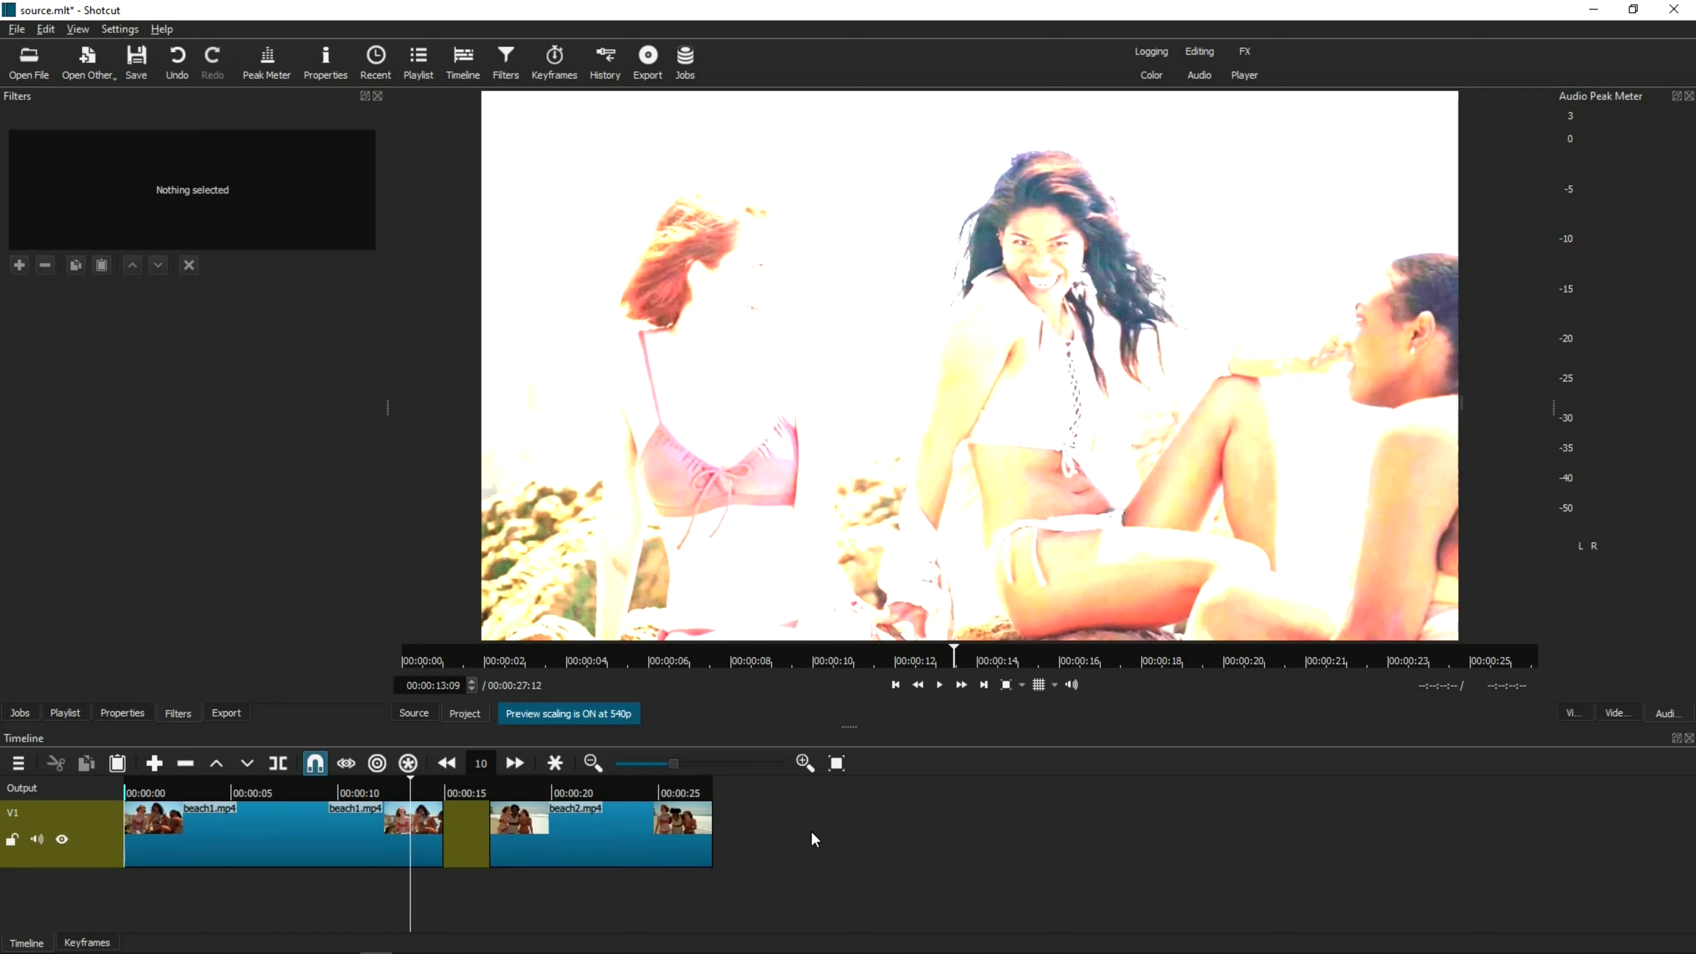
- Add an empty V2 video track above V1 through the track's Track Operations menu
{"action": "right_click", "coordinate": [108, 836]}
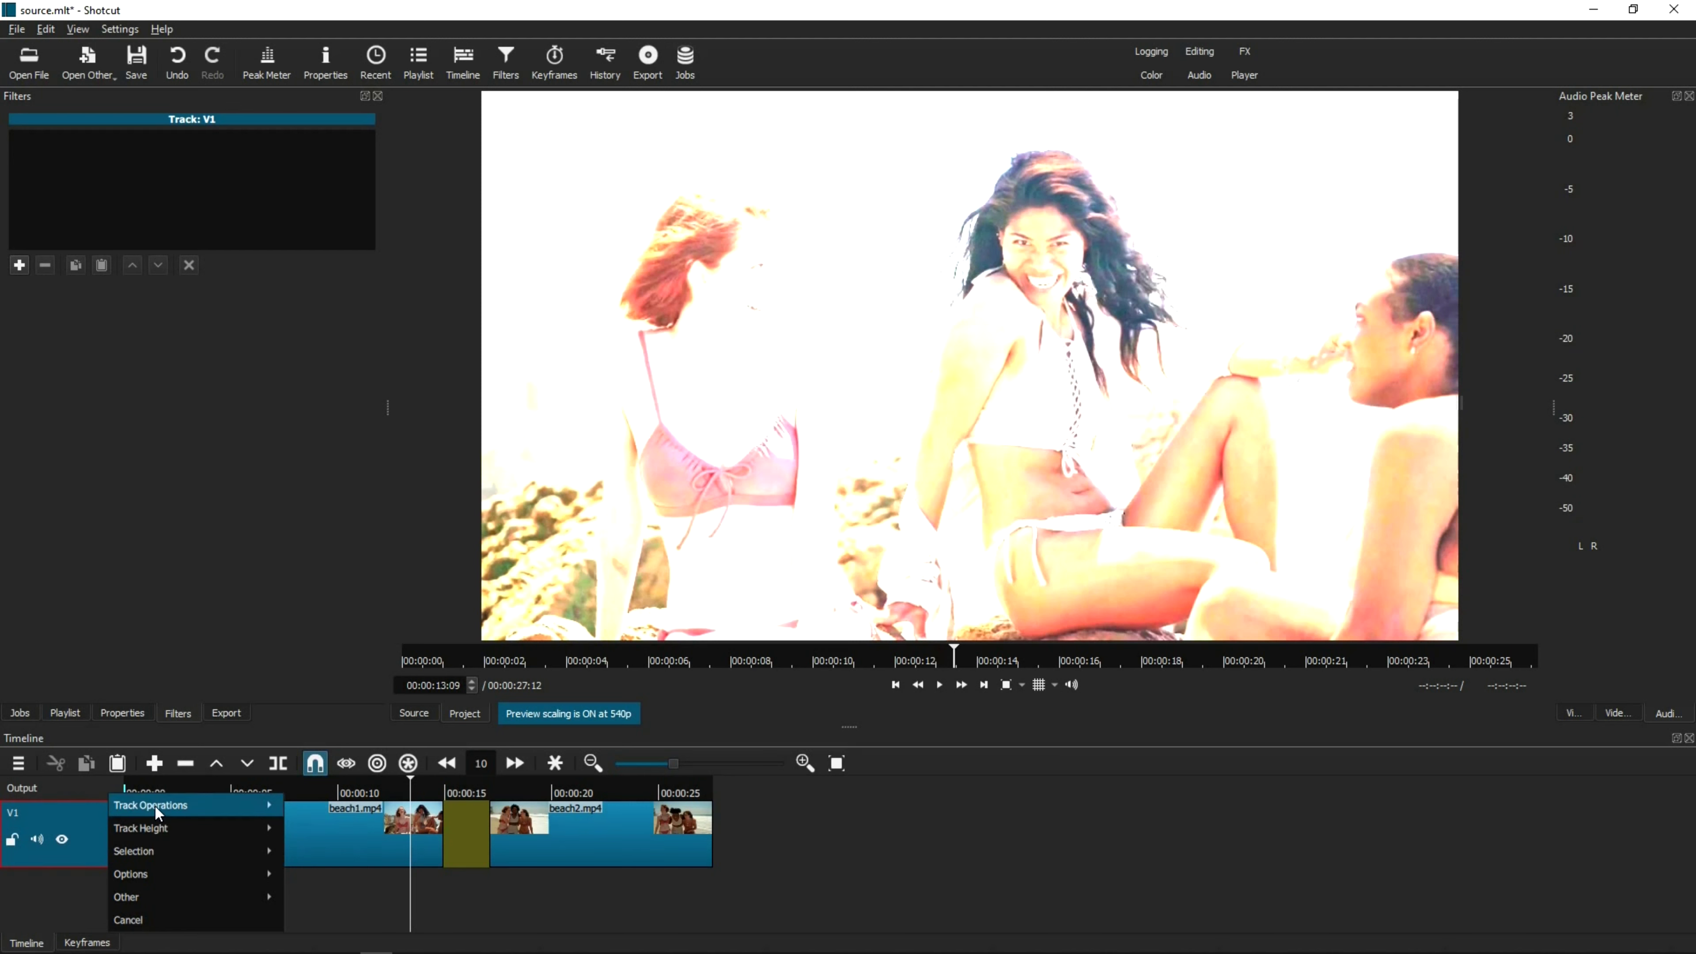
{"action": "mouse_move", "coordinate": [155, 805]}
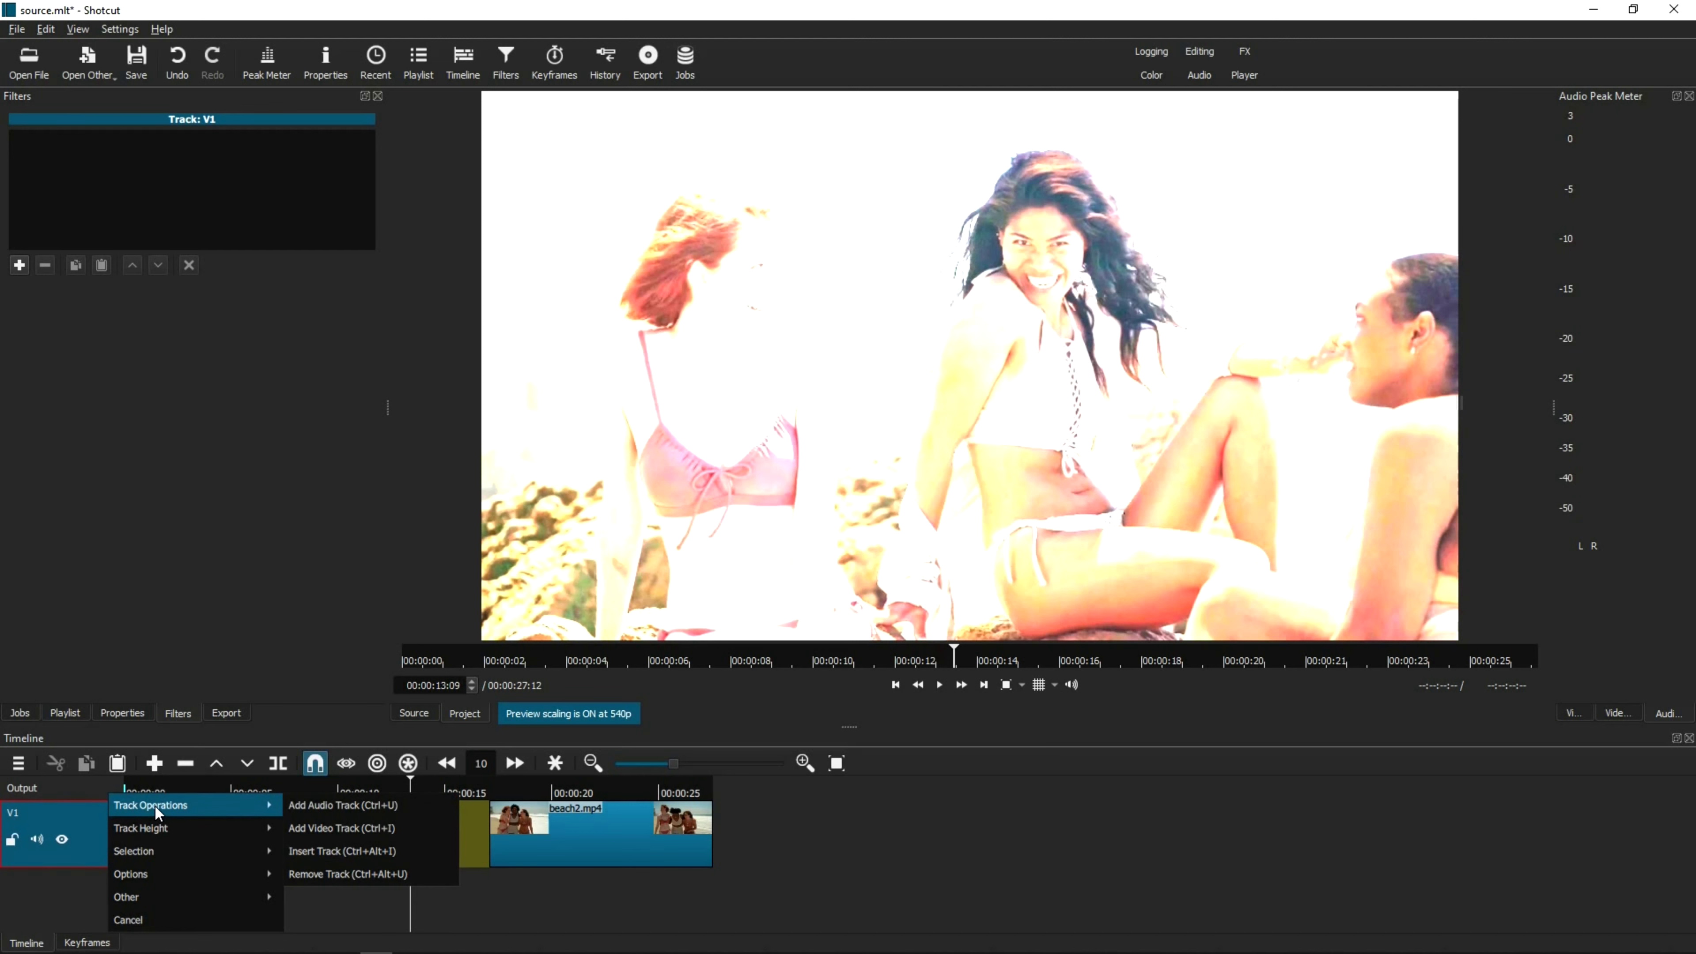
{"action": "left_click", "coordinate": [339, 828]}
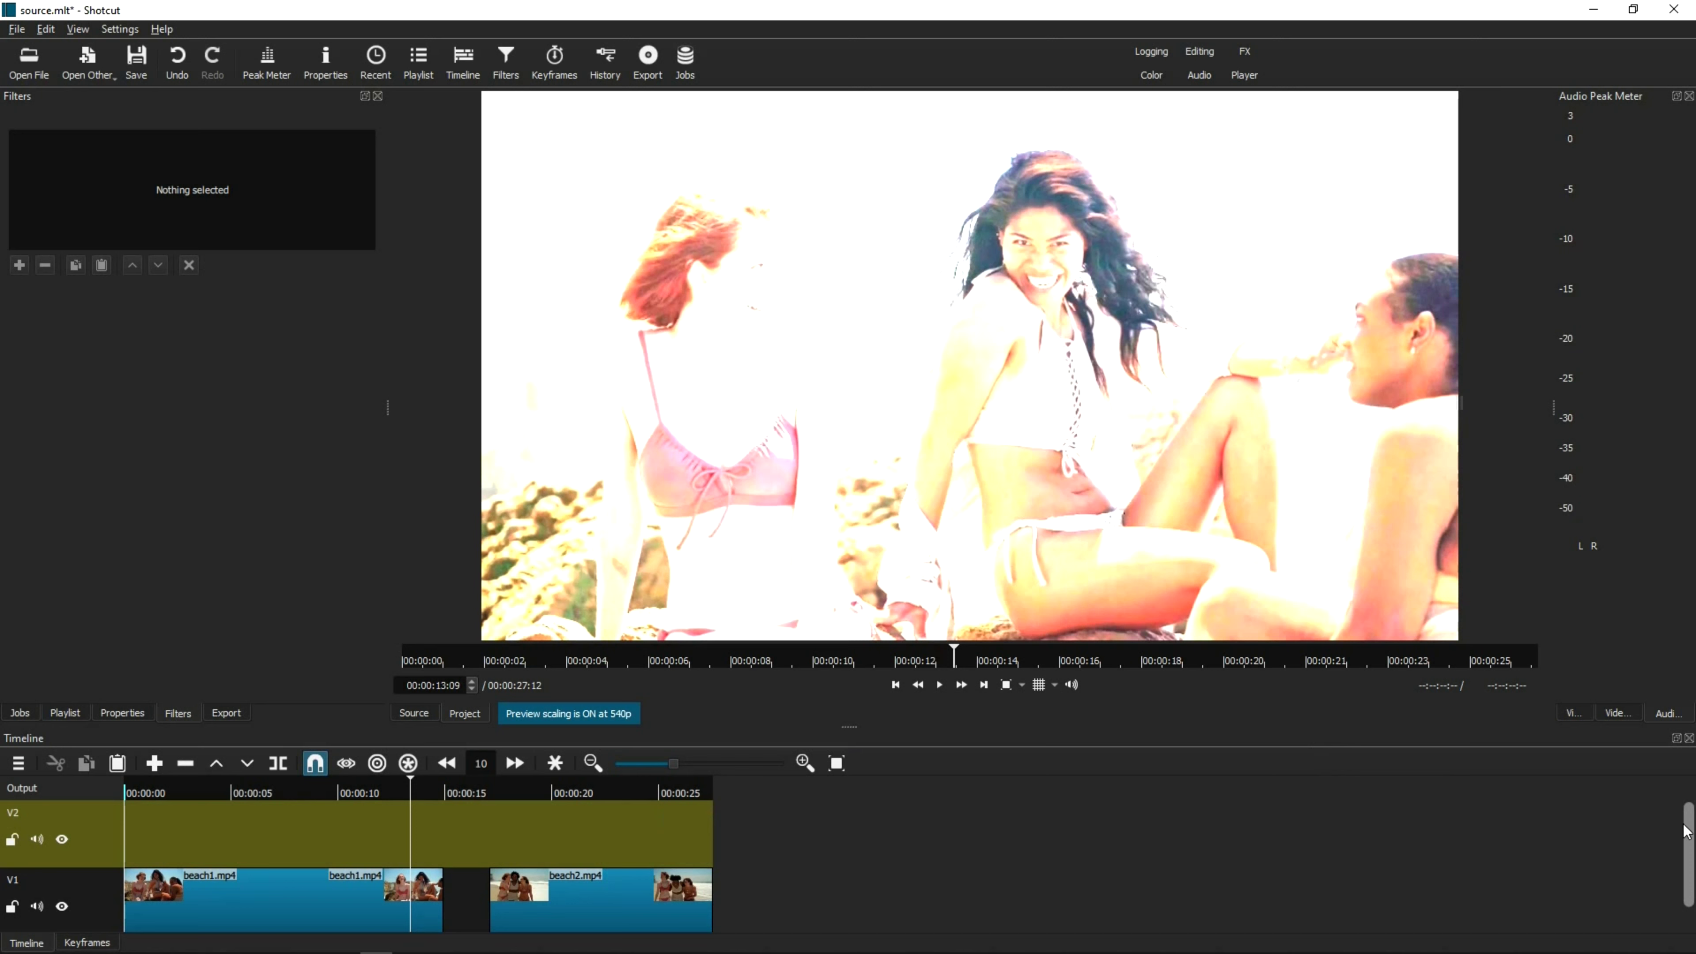
{"action": "left_click_drag", "start_coordinate": [1691, 836], "coordinate": [1691, 850]}
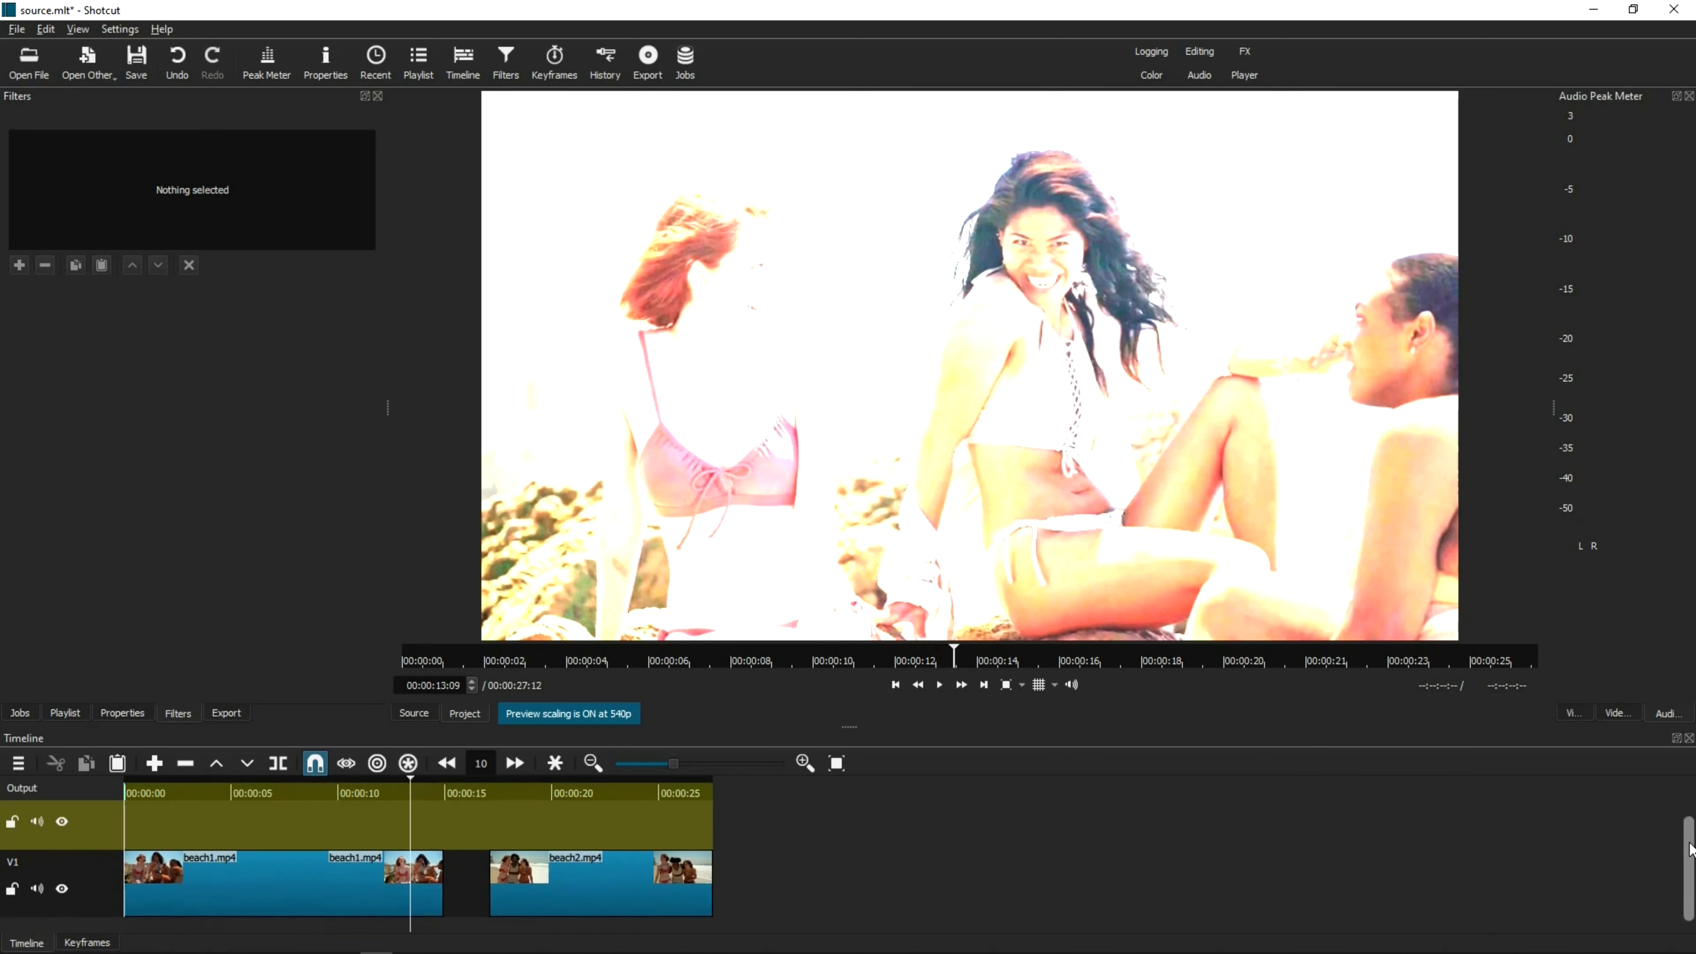
{"action": "right_click", "coordinate": [115, 835]}
{"action": "mouse_move", "coordinate": [155, 808]}
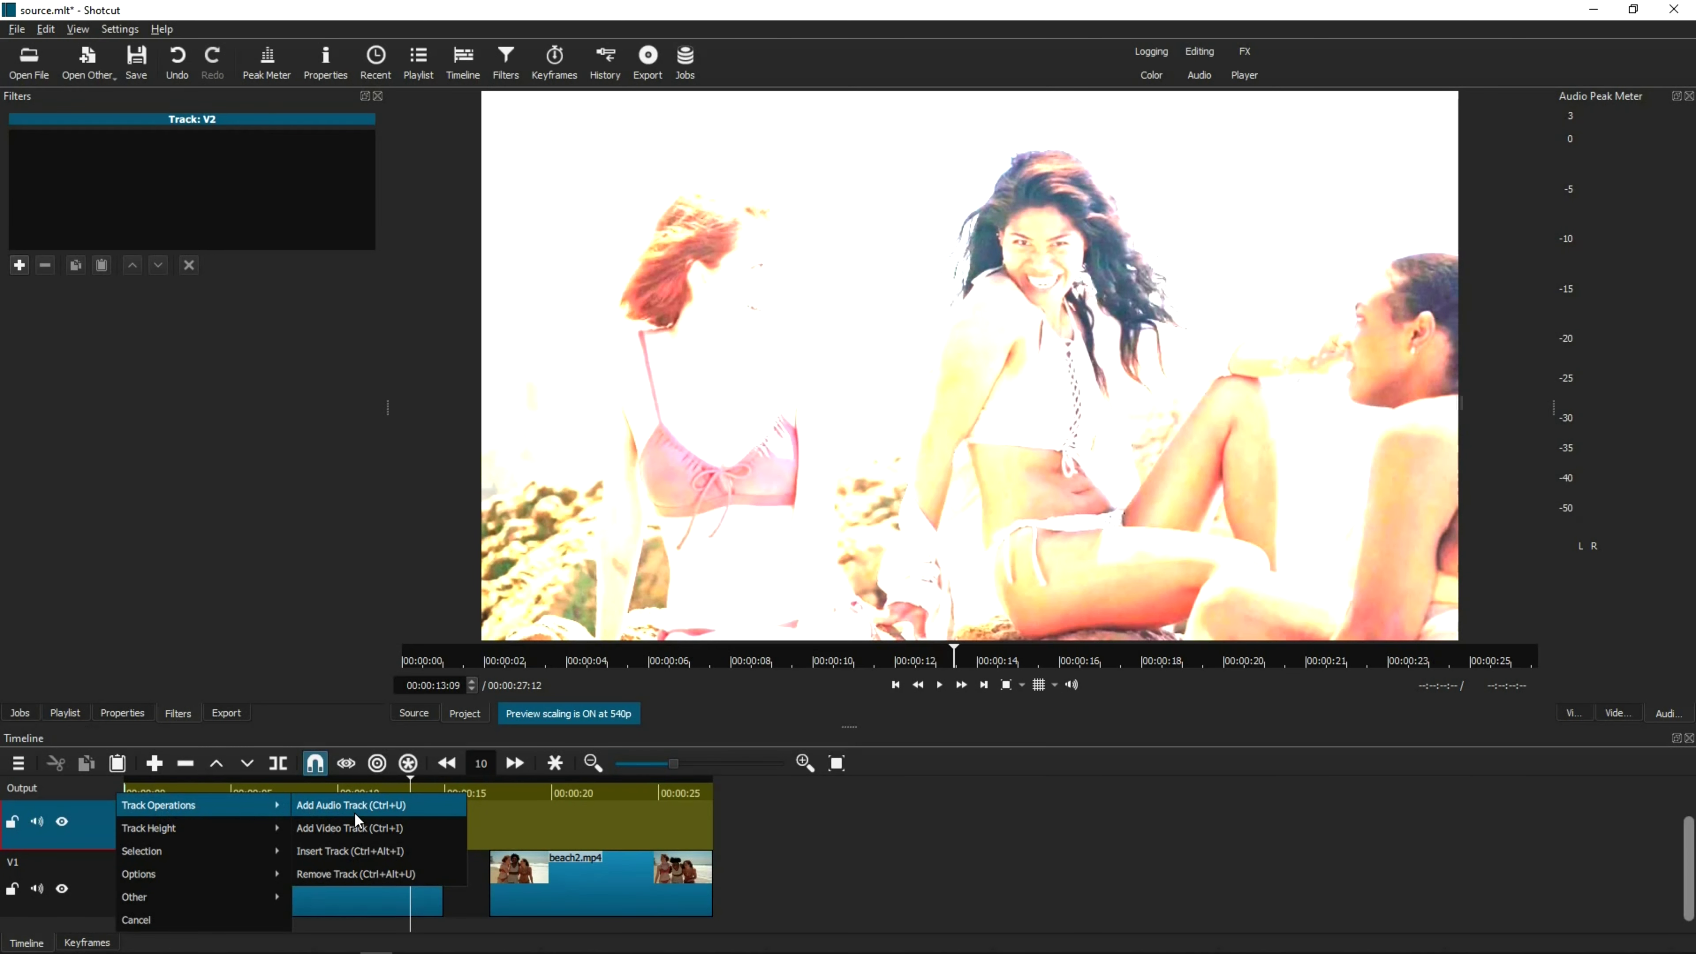
{"action": "left_click", "coordinate": [1022, 845]}
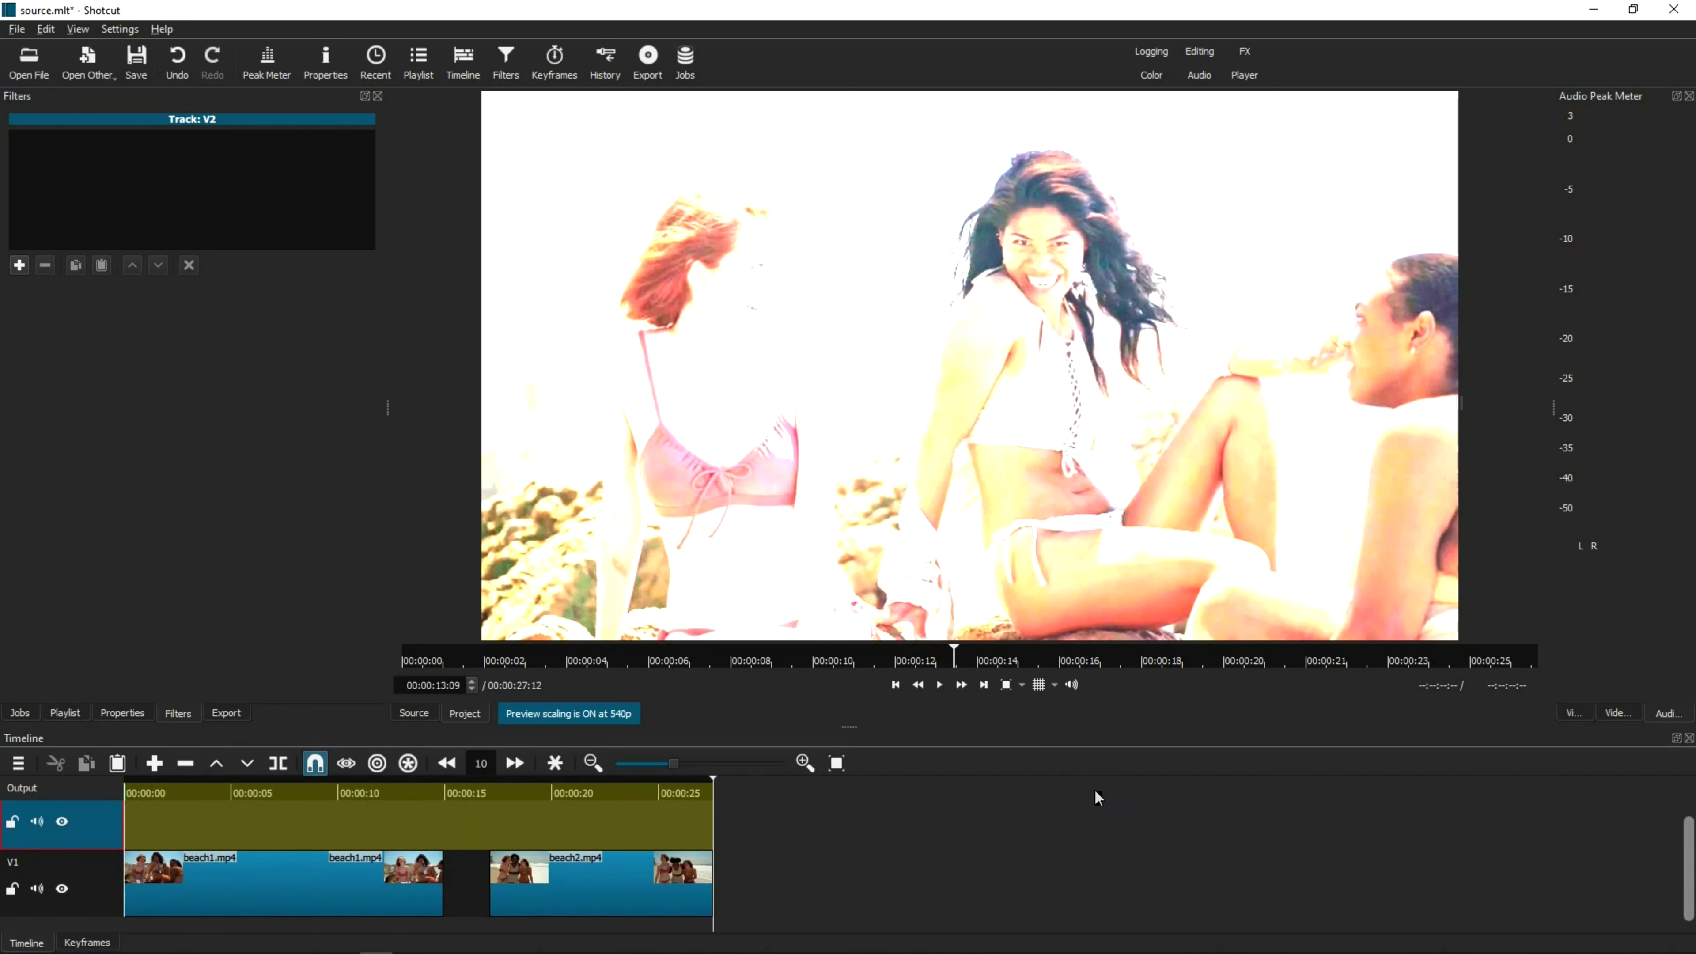
- Enlarge the timeline to show both tracks, preview from the start, and show beach1.mp4's filters
{"action": "left_click_drag", "start_coordinate": [851, 728], "coordinate": [862, 646]}
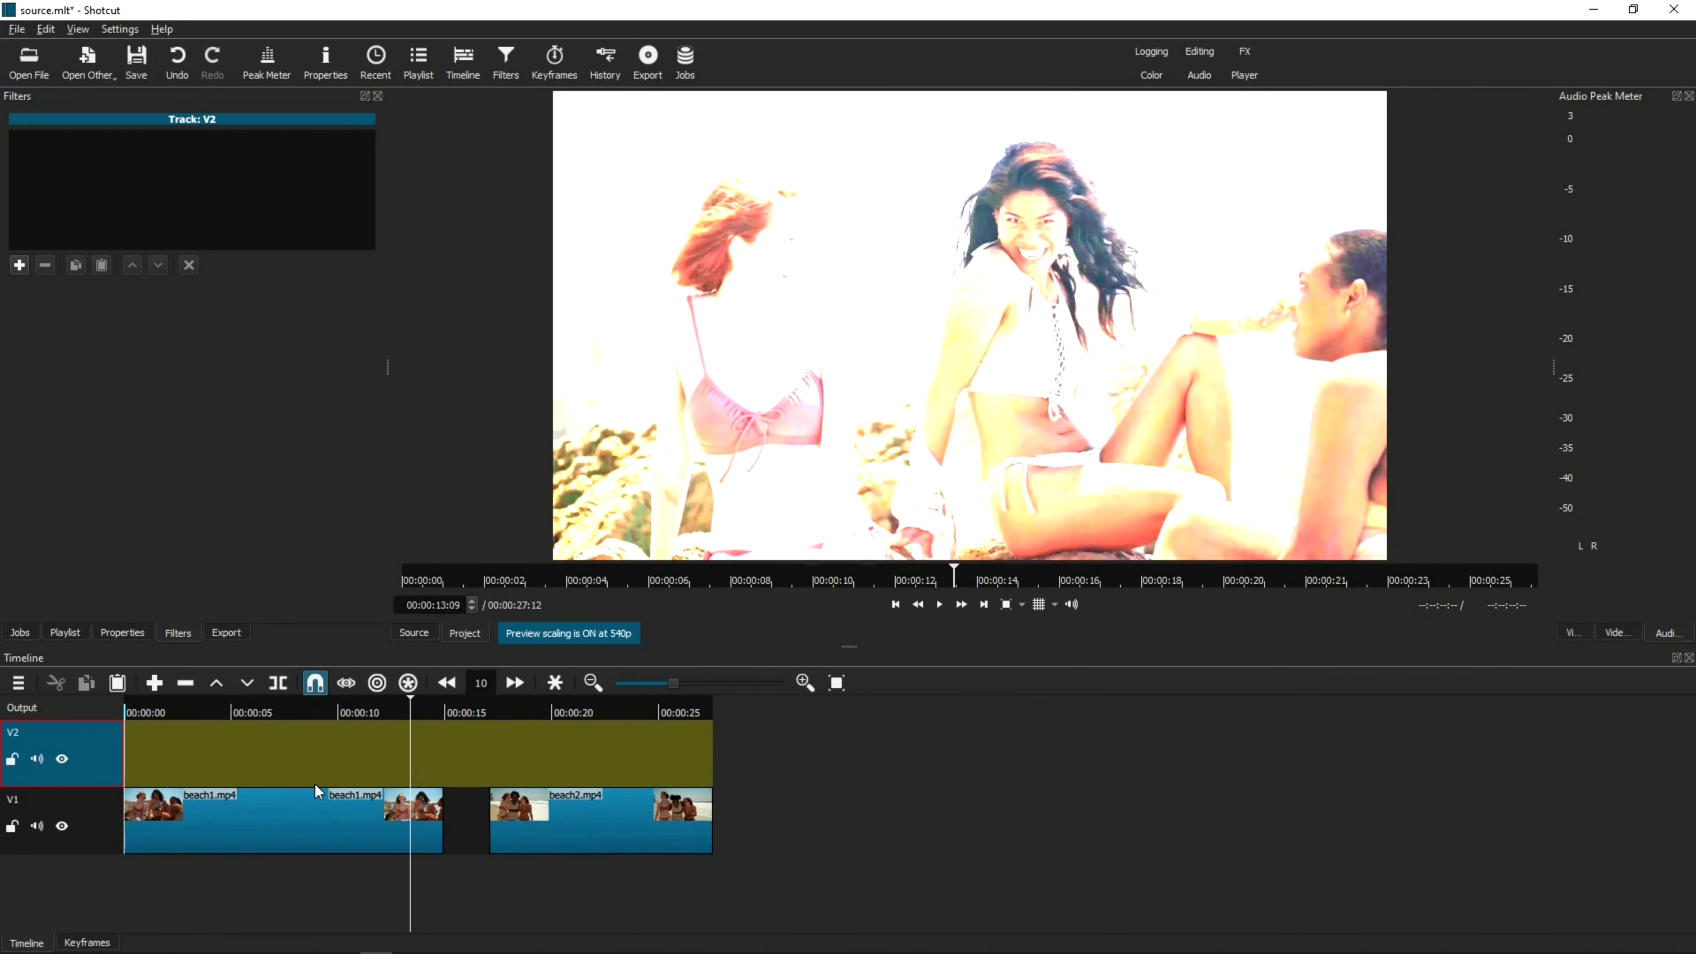
{"action": "left_click", "coordinate": [274, 715]}
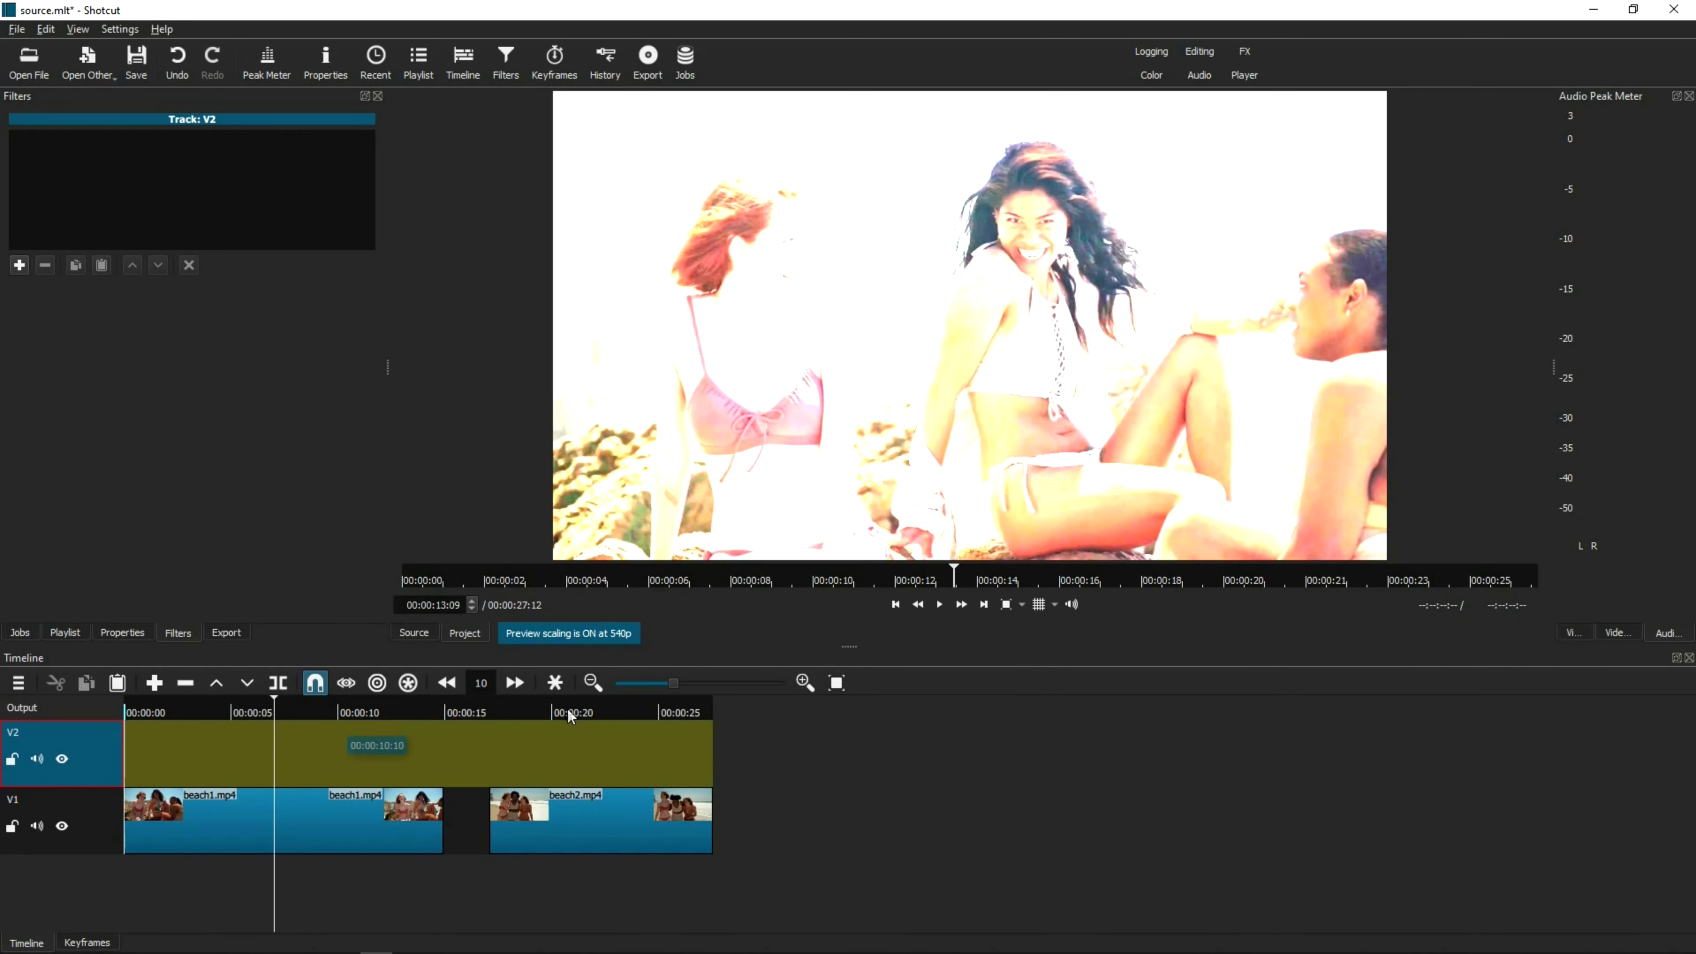
{"action": "left_click", "coordinate": [895, 604]}
{"action": "left_click", "coordinate": [939, 603]}
{"action": "left_click", "coordinate": [940, 604]}
{"action": "left_click", "coordinate": [253, 825]}
{"action": "left_click", "coordinate": [265, 799]}
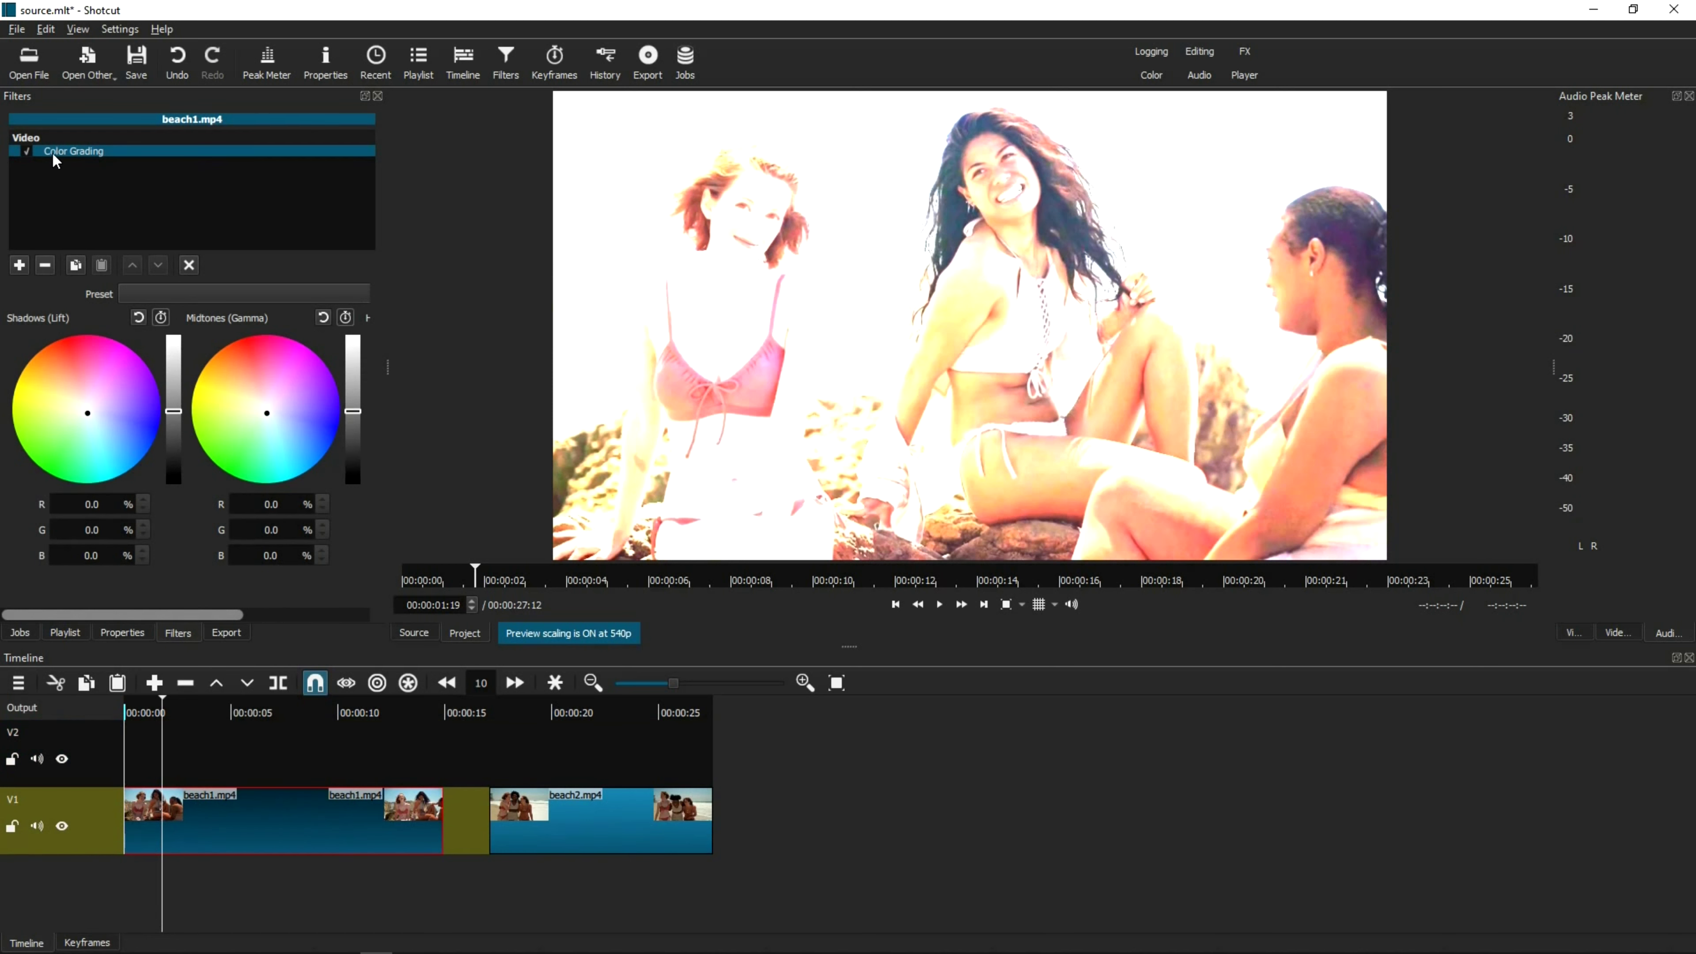
- Add a Blur: Gaussian filter with amount about 80 to beach1.mp4, after Color Grading
{"action": "left_click", "coordinate": [20, 266]}
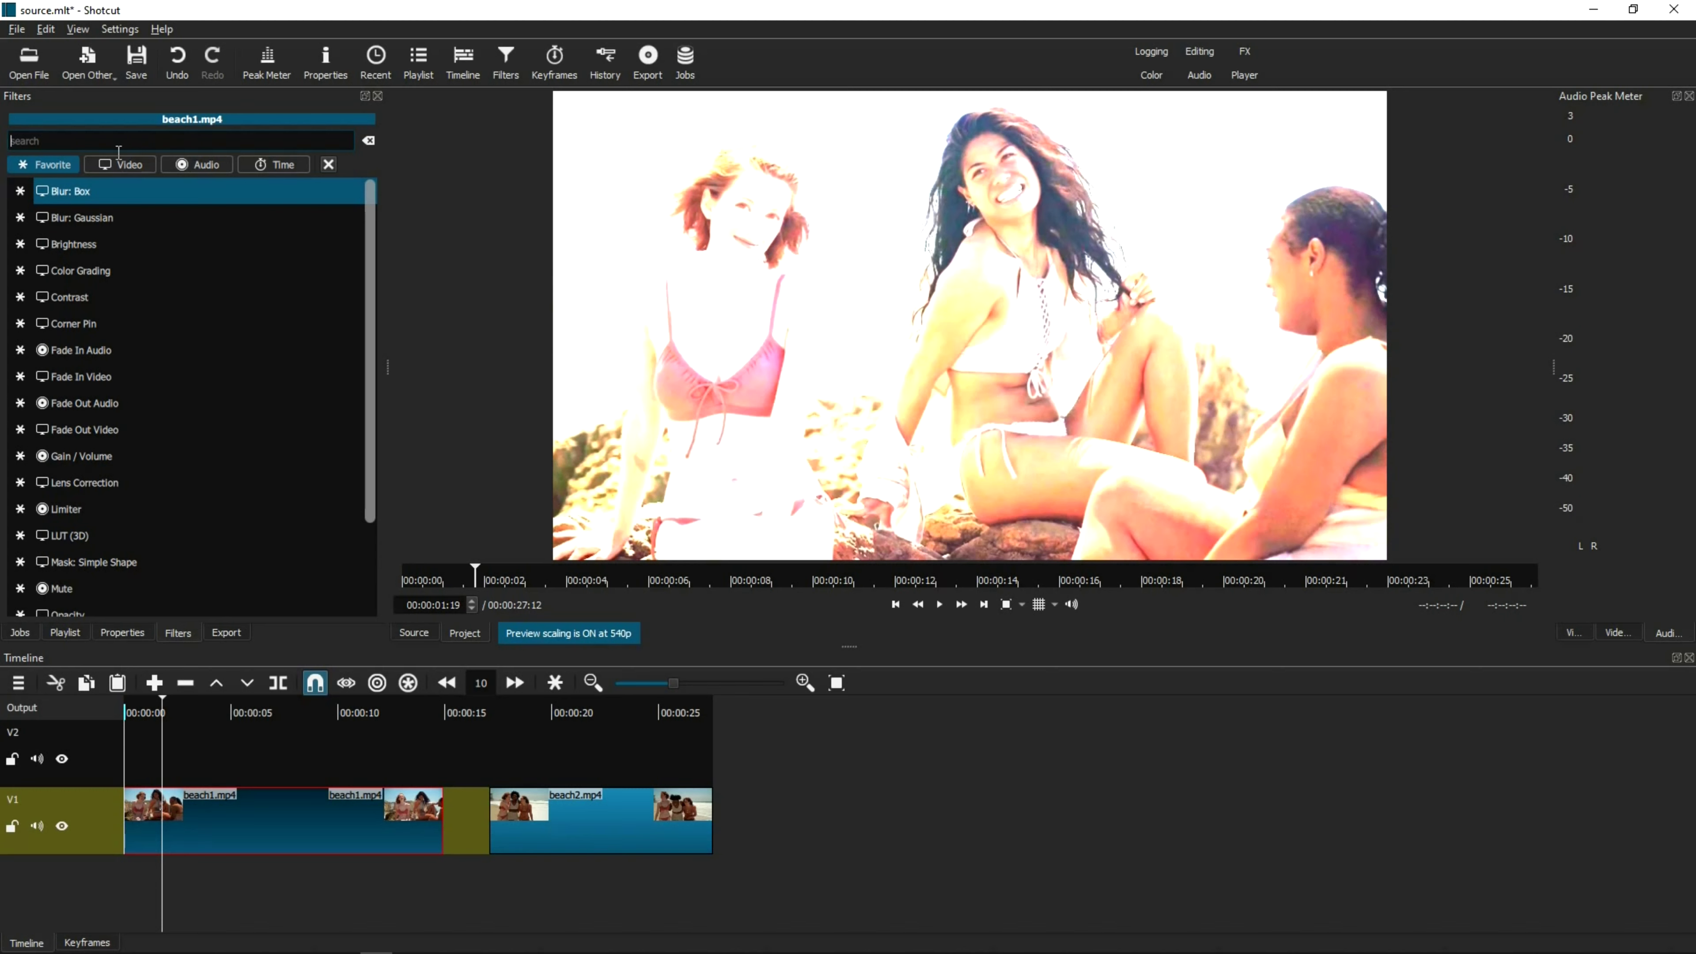
{"action": "left_click", "coordinate": [80, 219]}
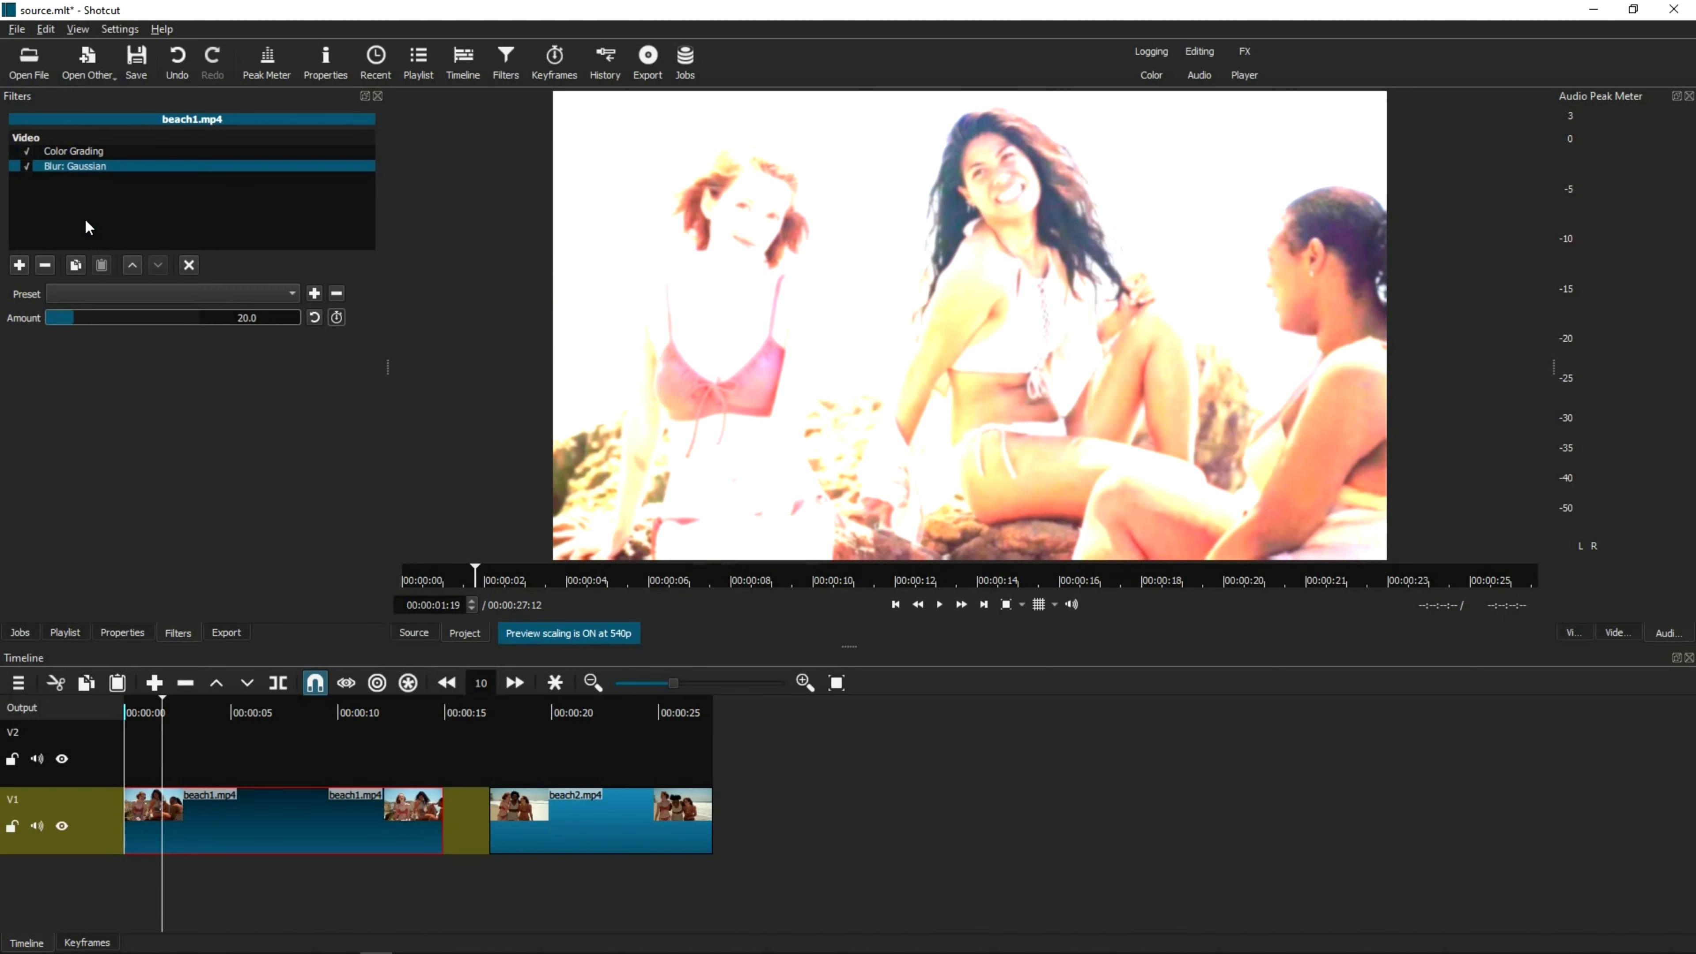
{"action": "left_click_drag", "start_coordinate": [69, 319], "coordinate": [170, 319]}
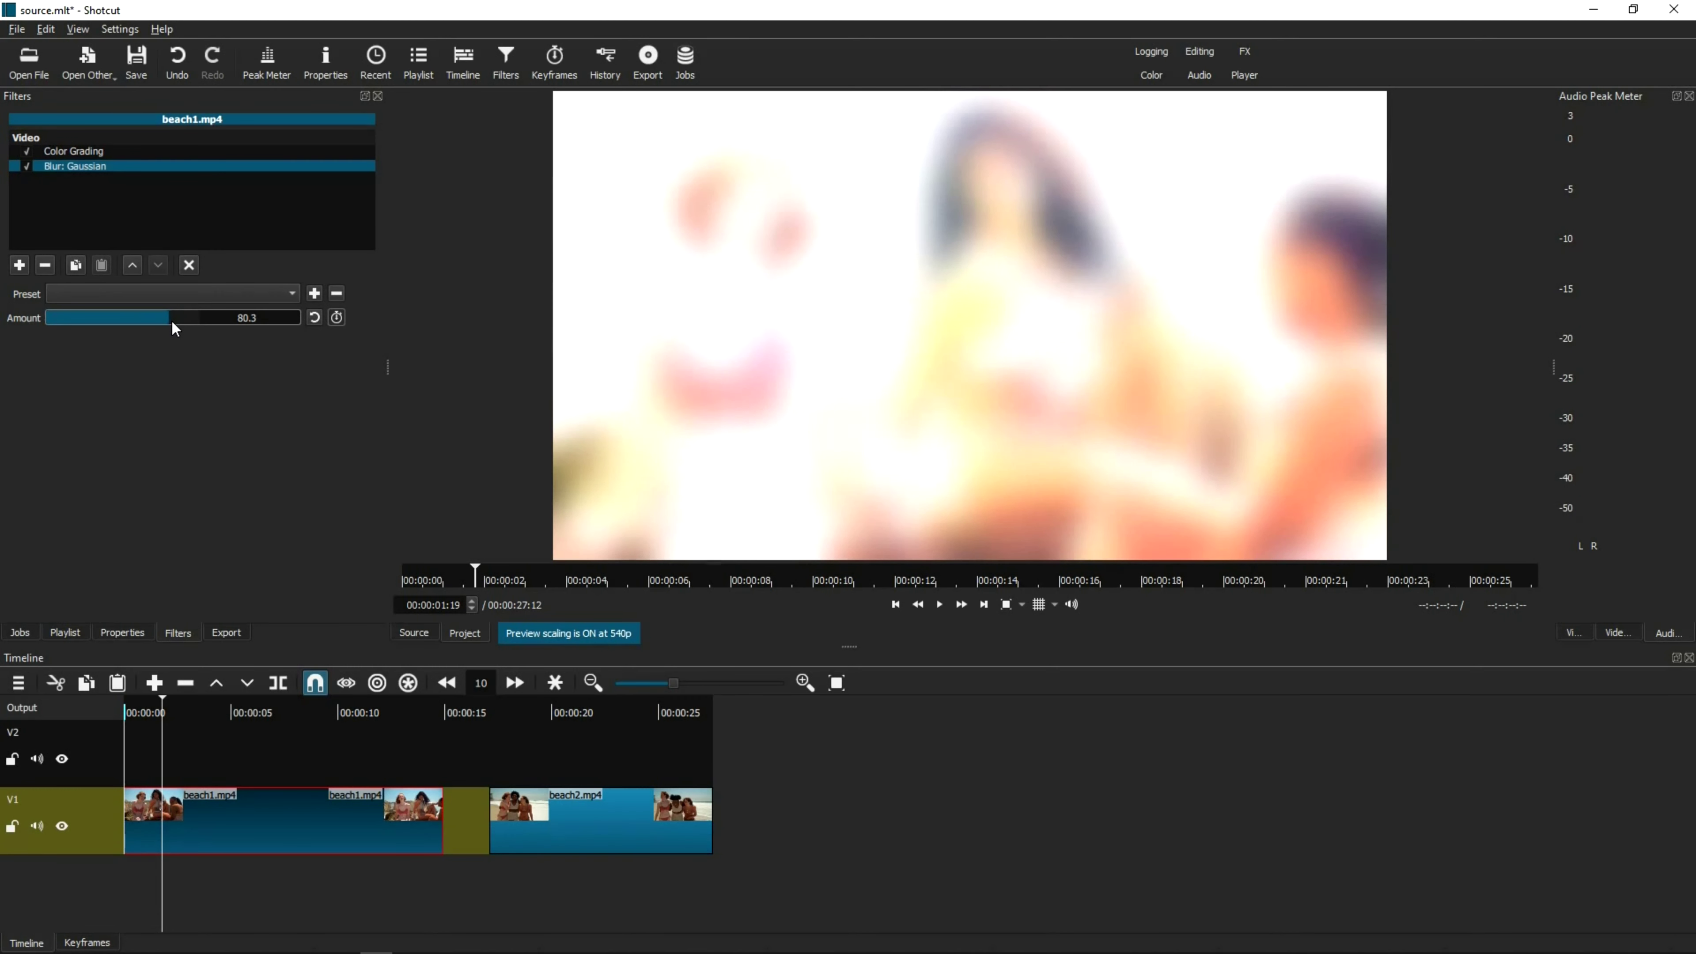
{"action": "left_click", "coordinate": [249, 715]}
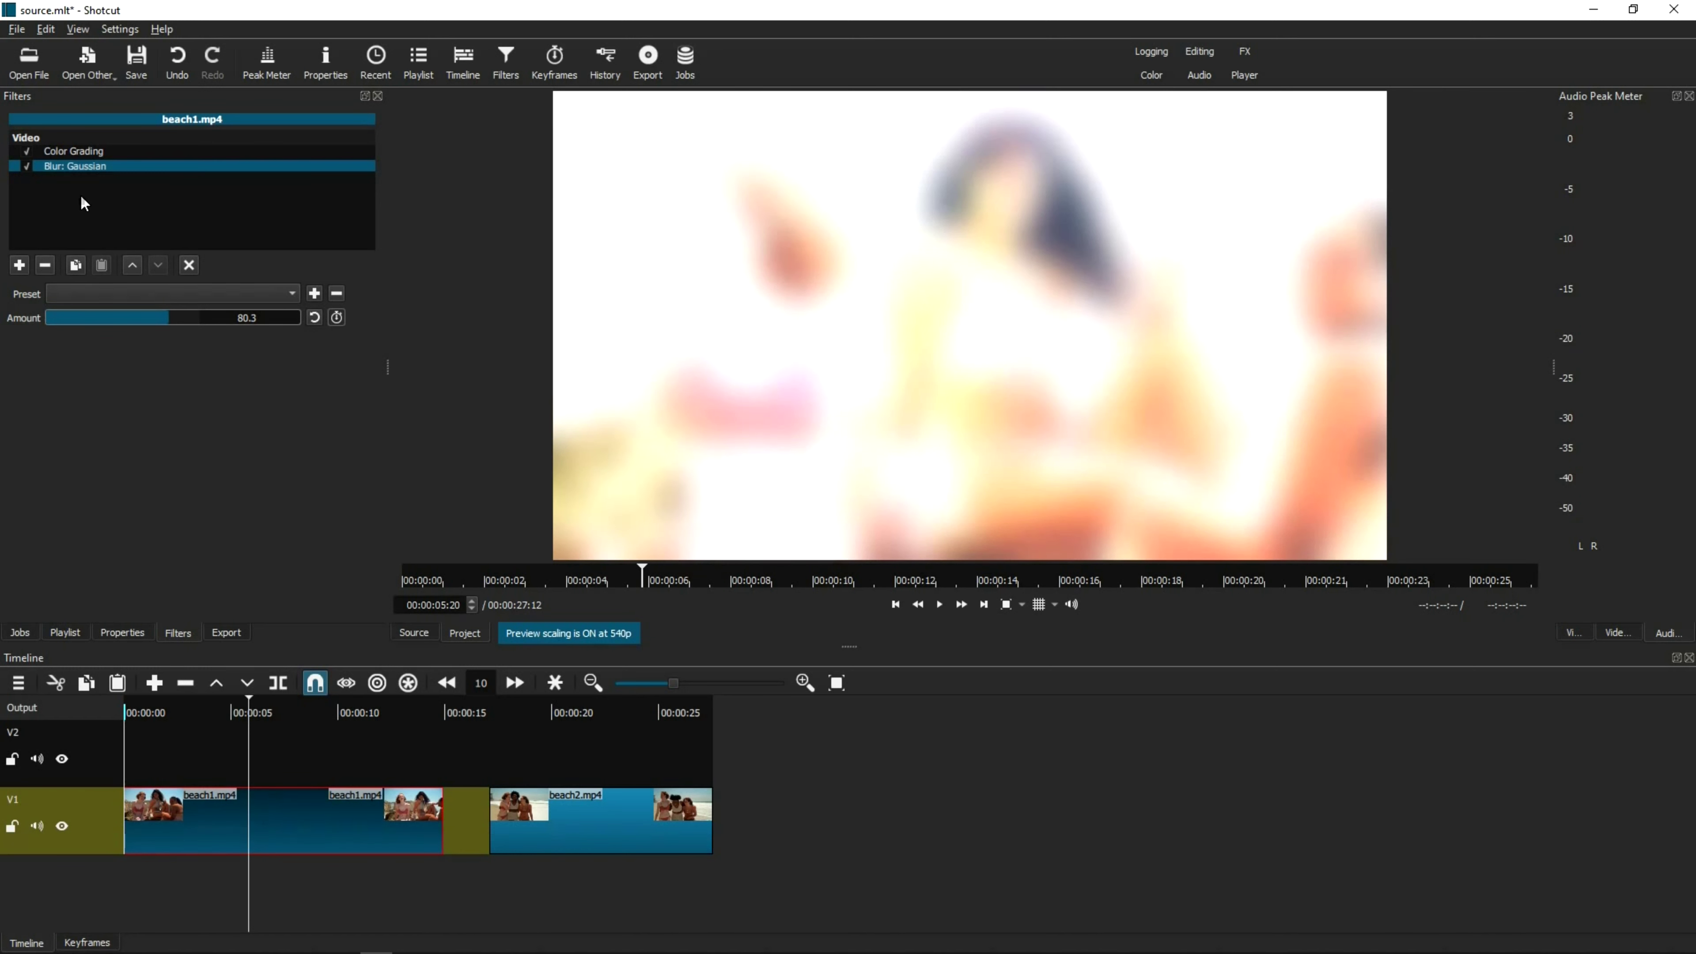
{"action": "left_click", "coordinate": [78, 150]}
{"action": "left_click", "coordinate": [77, 167]}
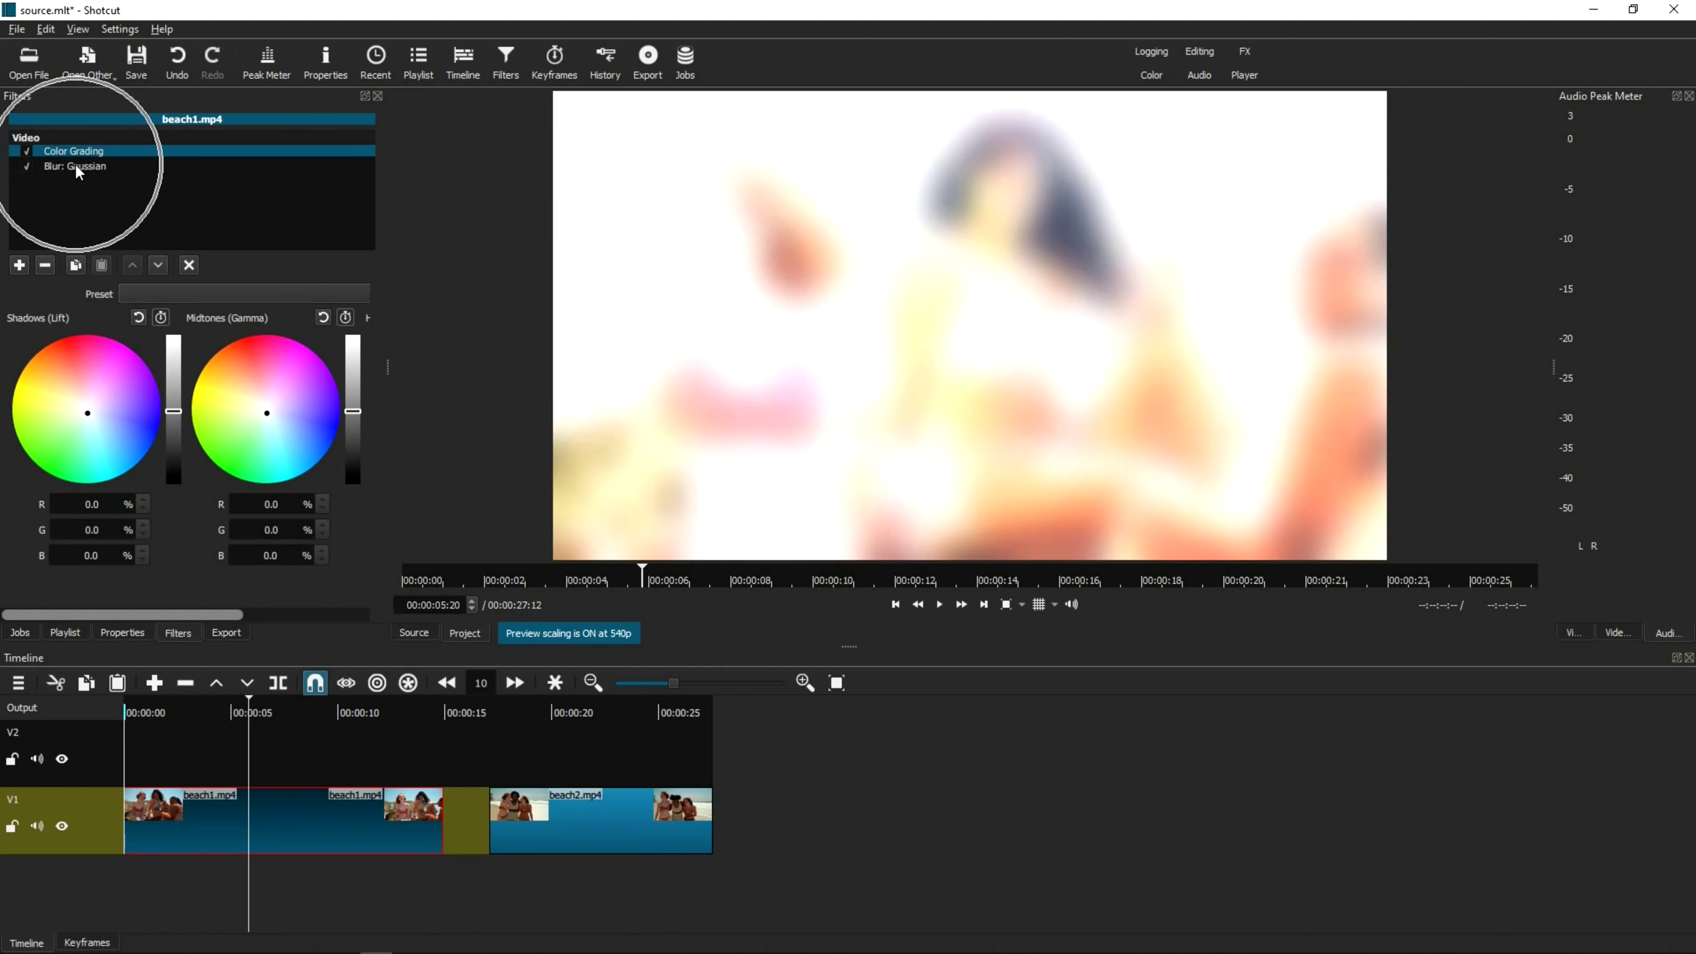
{"action": "left_click", "coordinate": [581, 714]}
{"action": "left_click", "coordinate": [619, 822]}
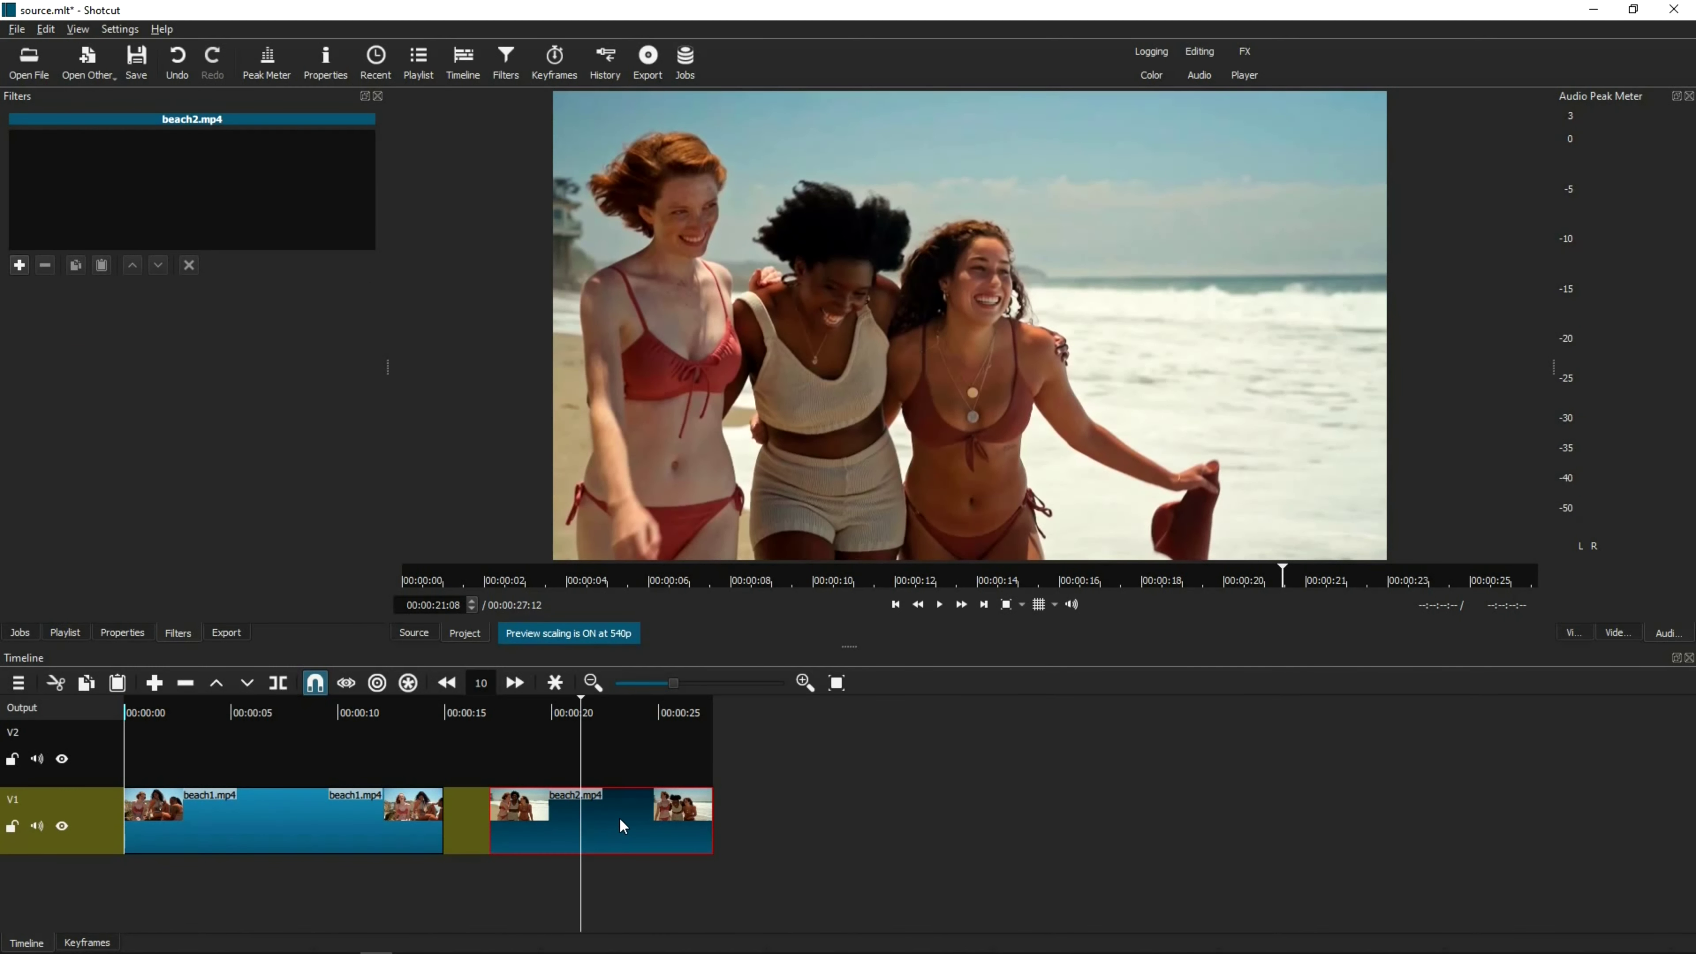
{"action": "left_click", "coordinate": [601, 716]}
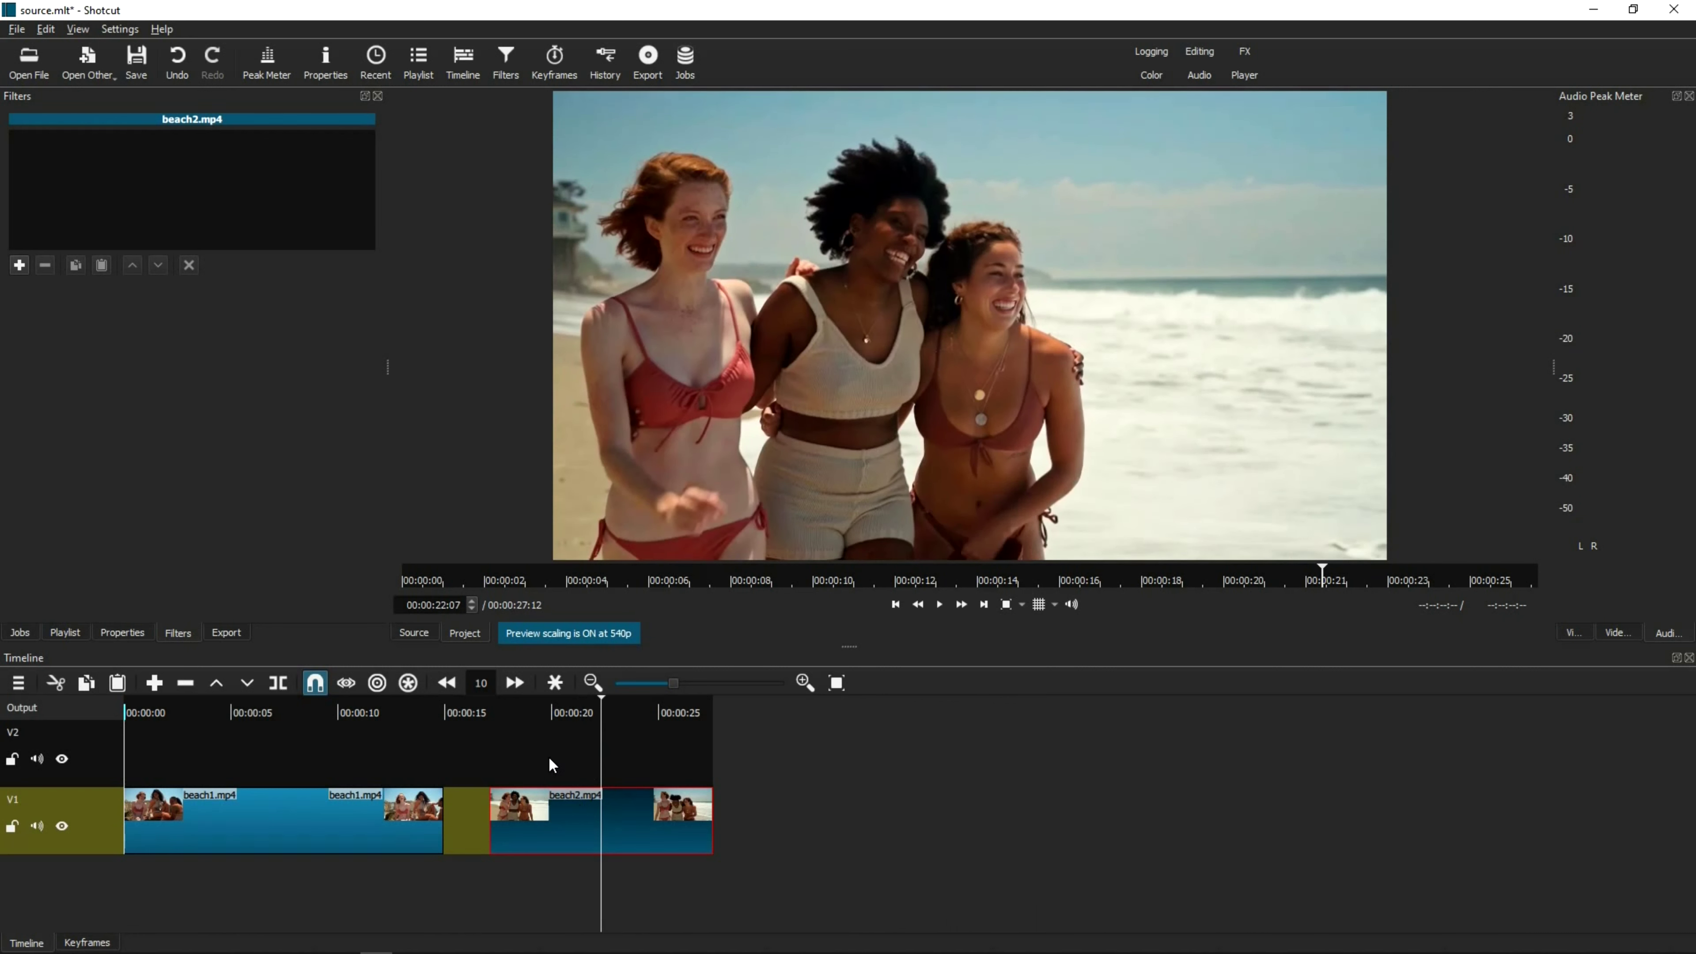
{"action": "left_click", "coordinate": [375, 816]}
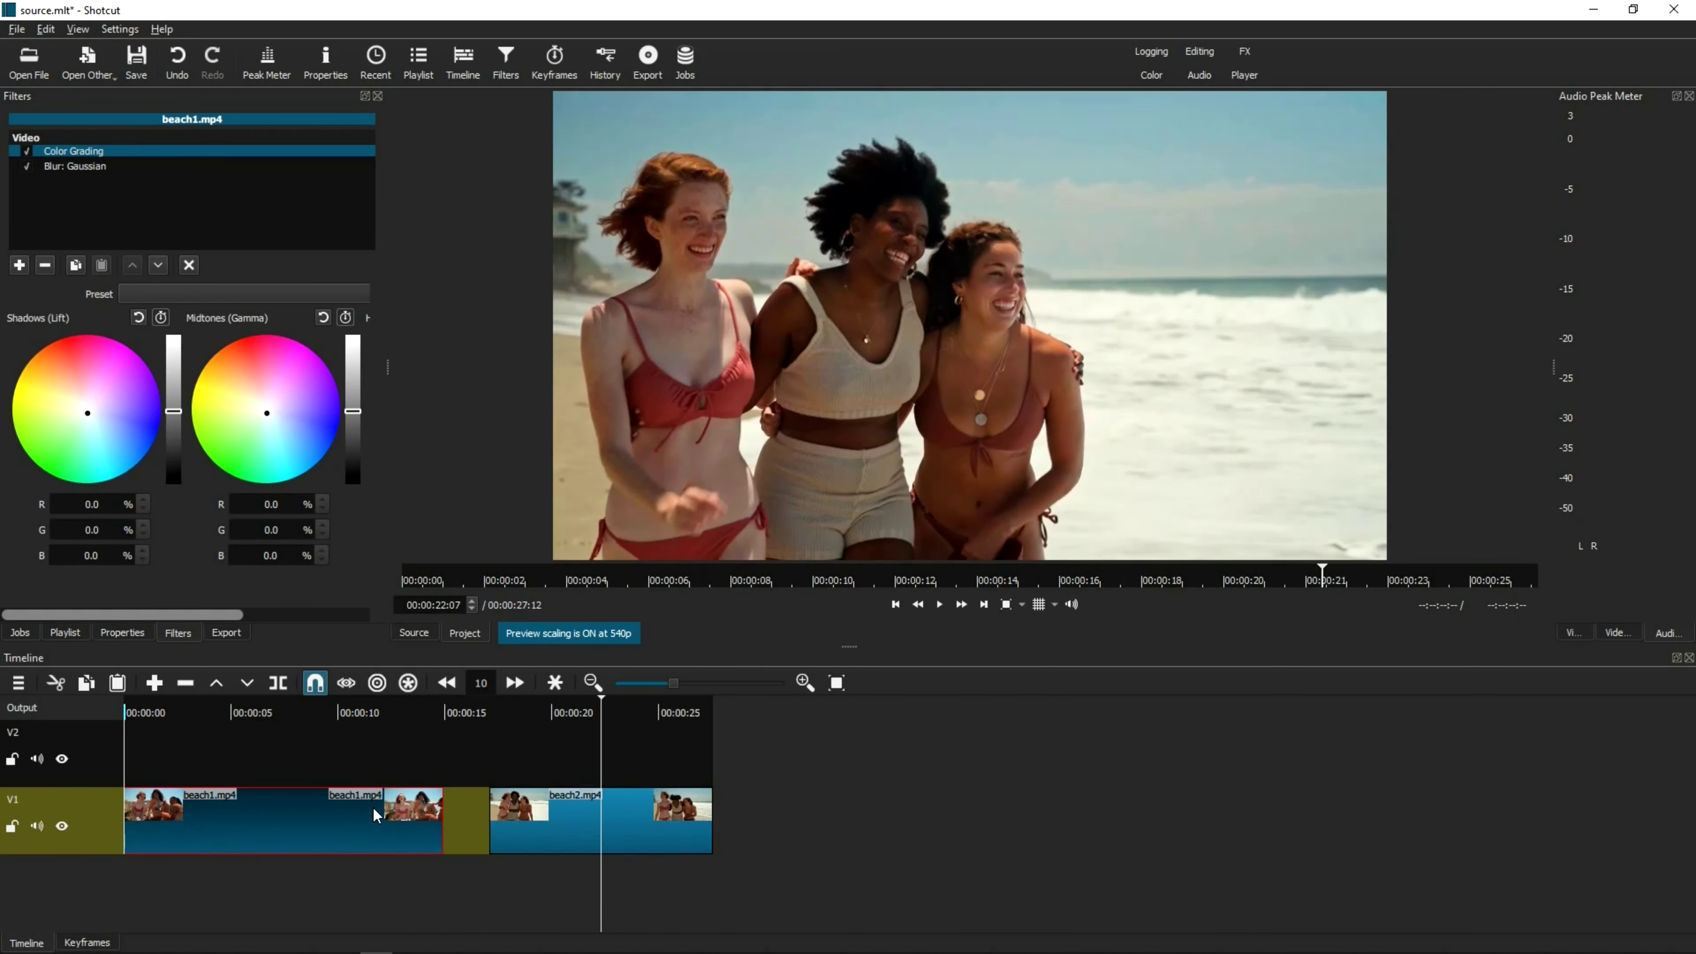
{"action": "left_click", "coordinate": [659, 810]}
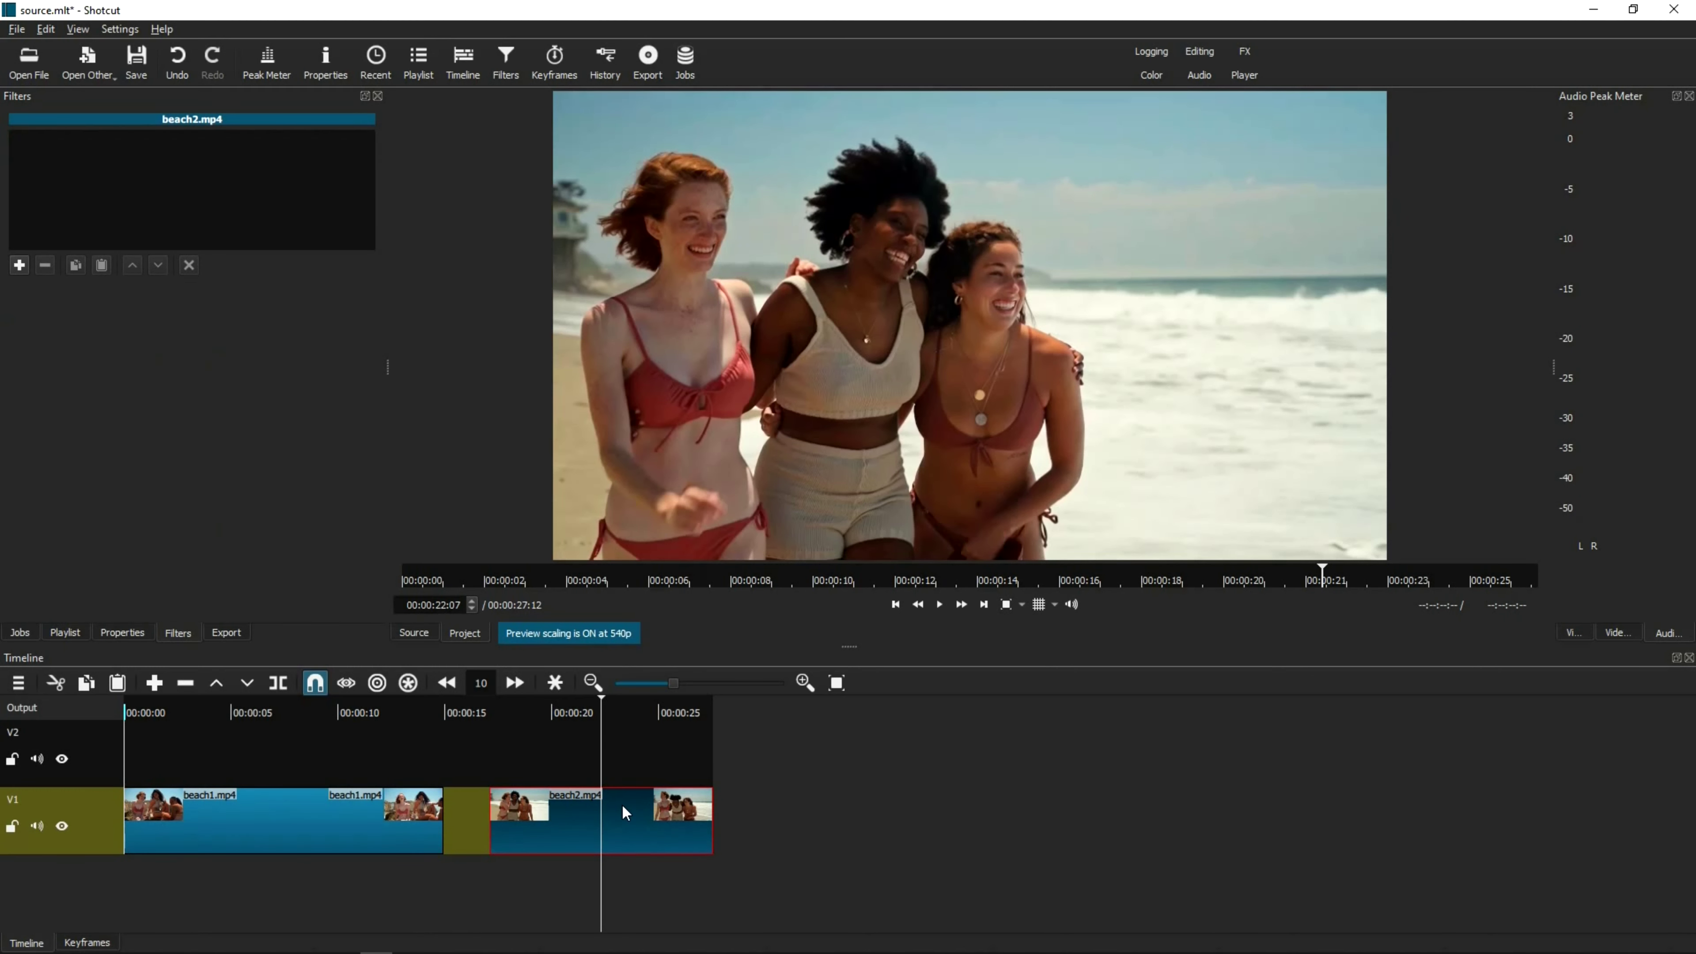
{"action": "left_click", "coordinate": [342, 816]}
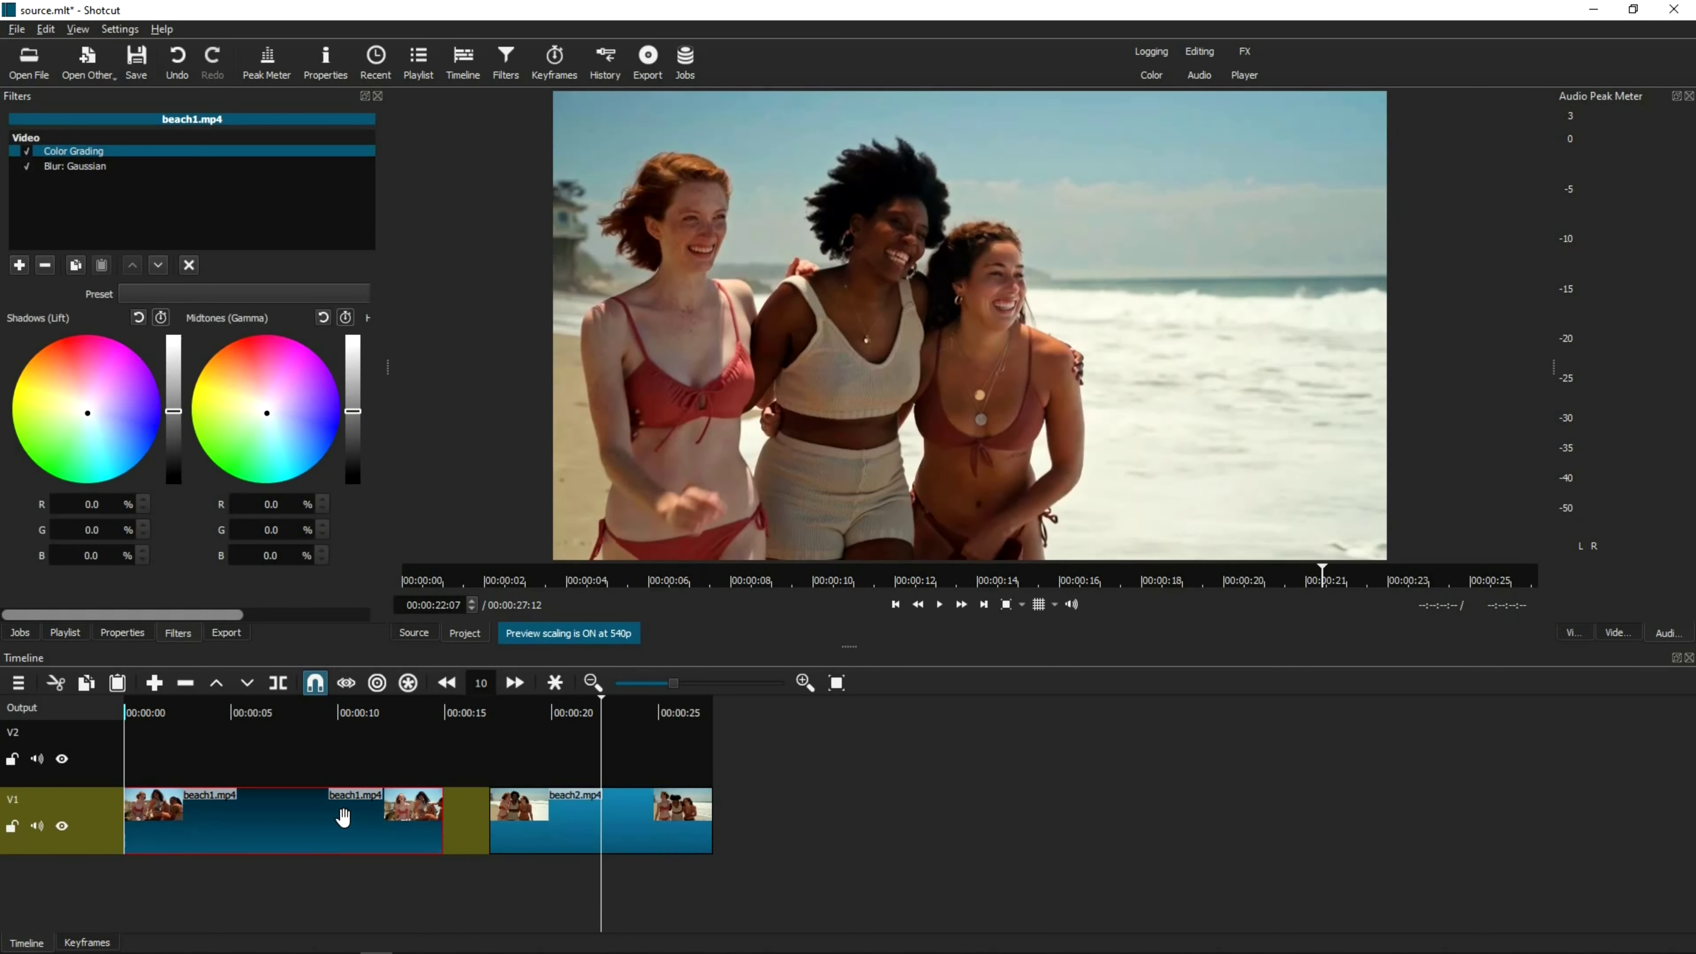
{"action": "left_click", "coordinate": [76, 264]}
{"action": "left_click", "coordinate": [536, 823]}
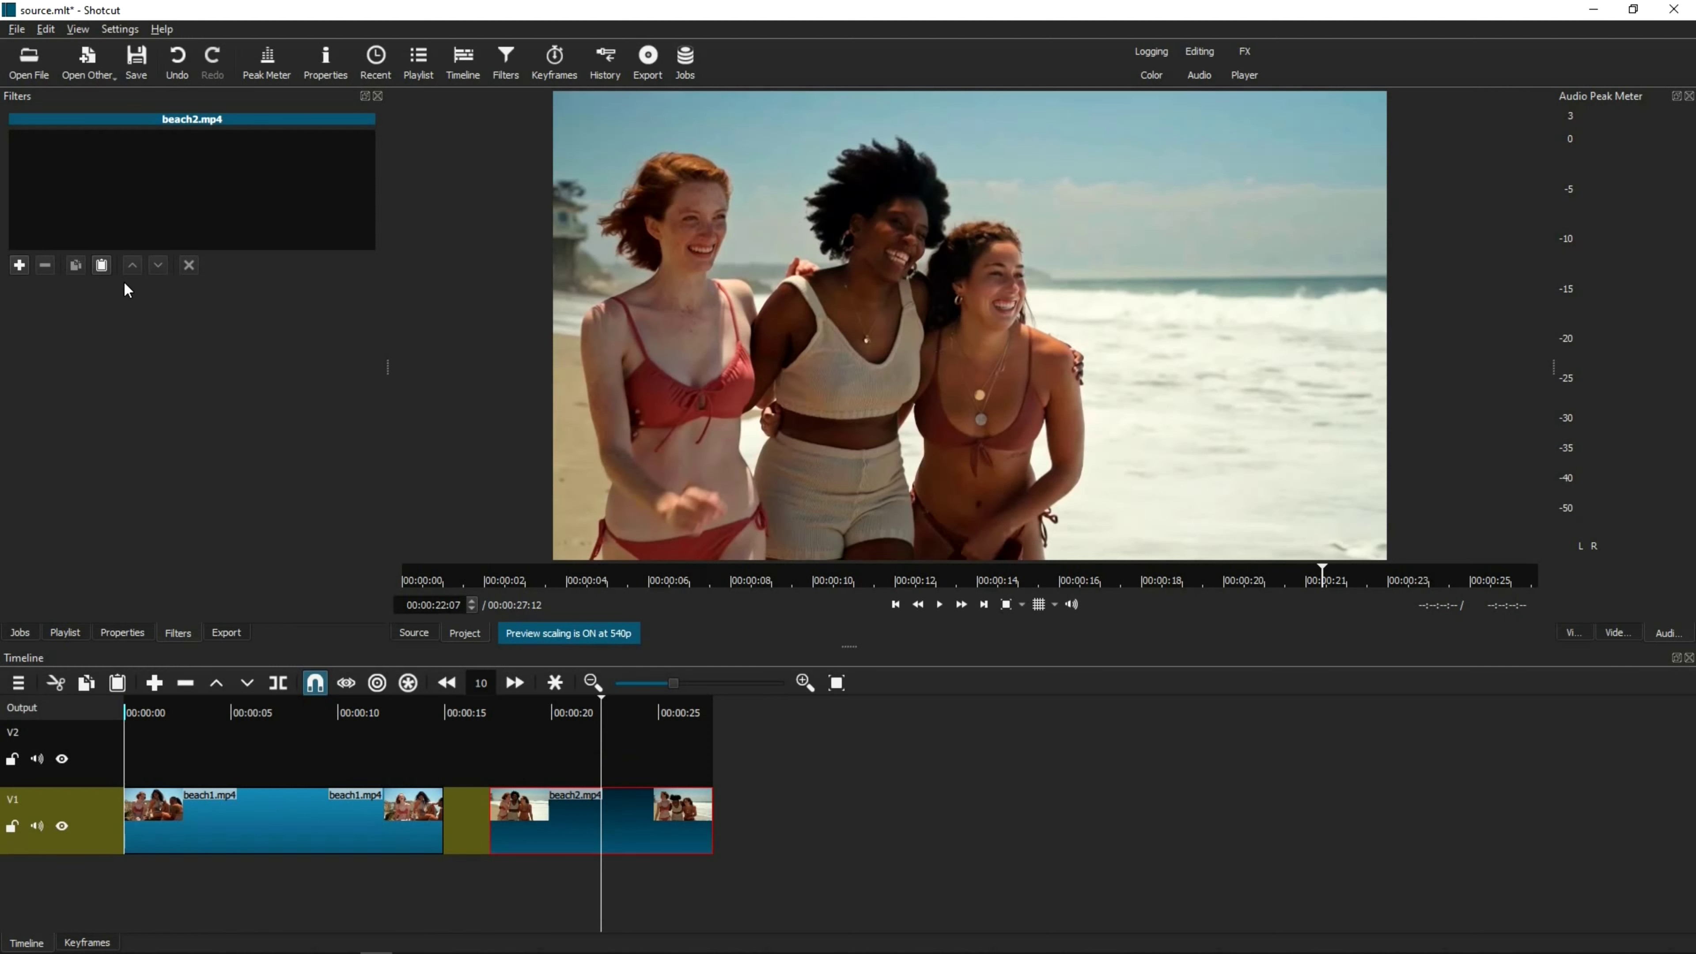
{"action": "left_click", "coordinate": [101, 266]}
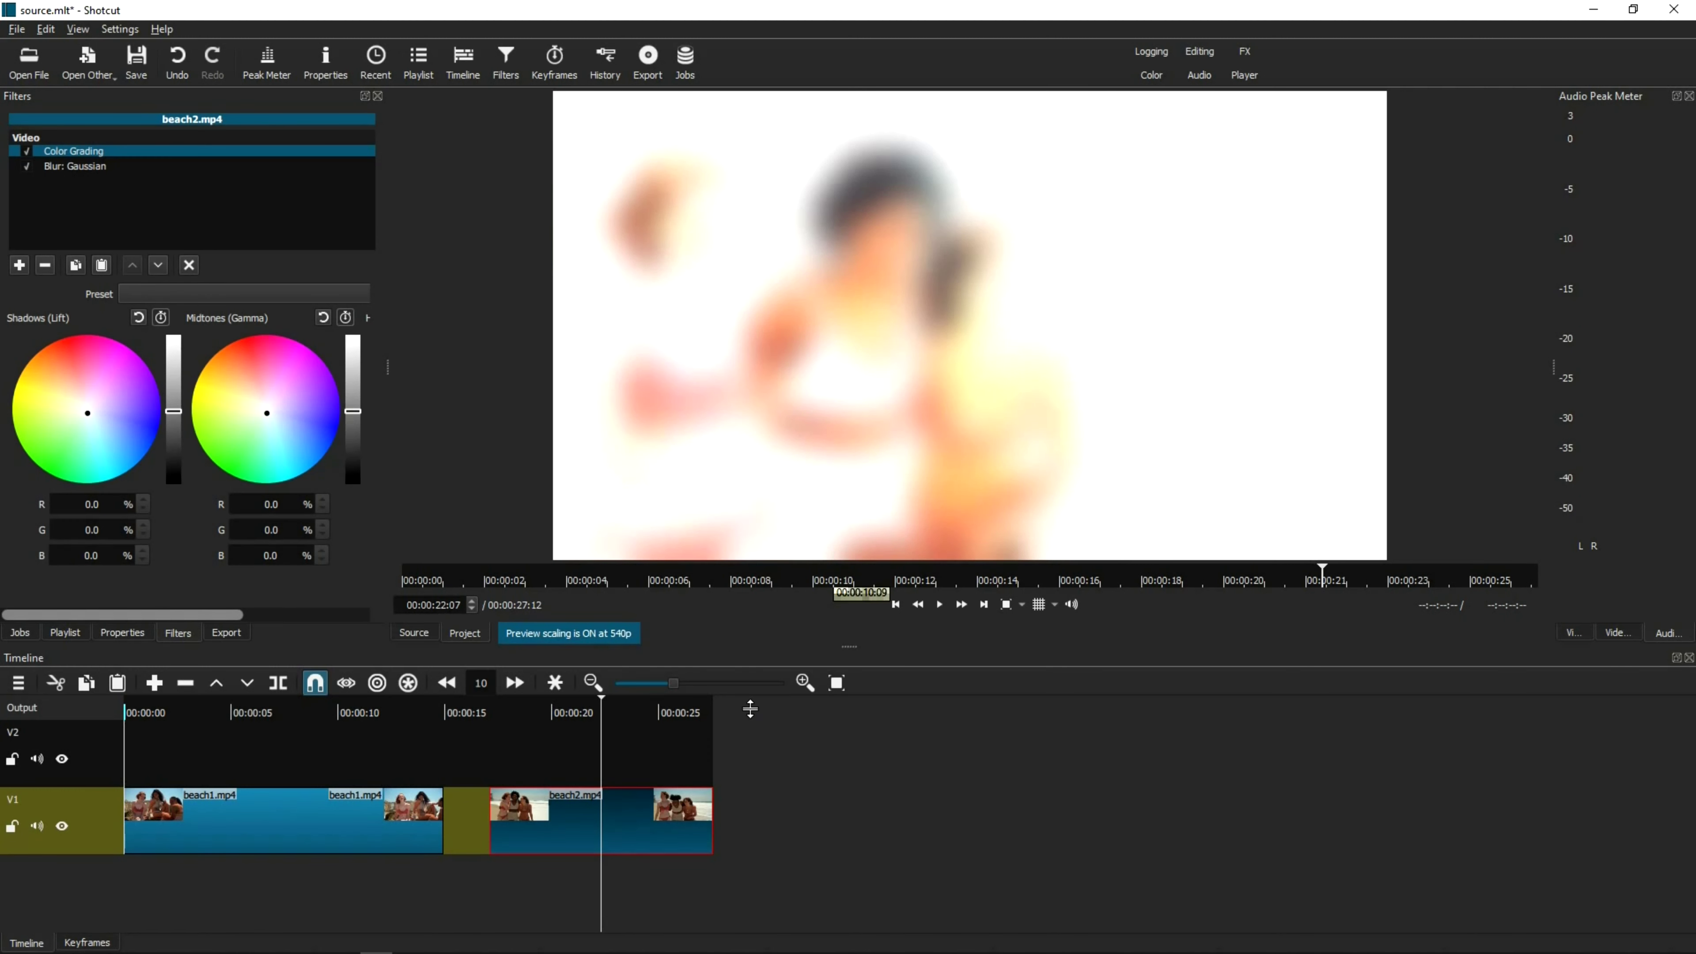
{"action": "left_click", "coordinate": [46, 266]}
{"action": "left_click", "coordinate": [46, 266]}
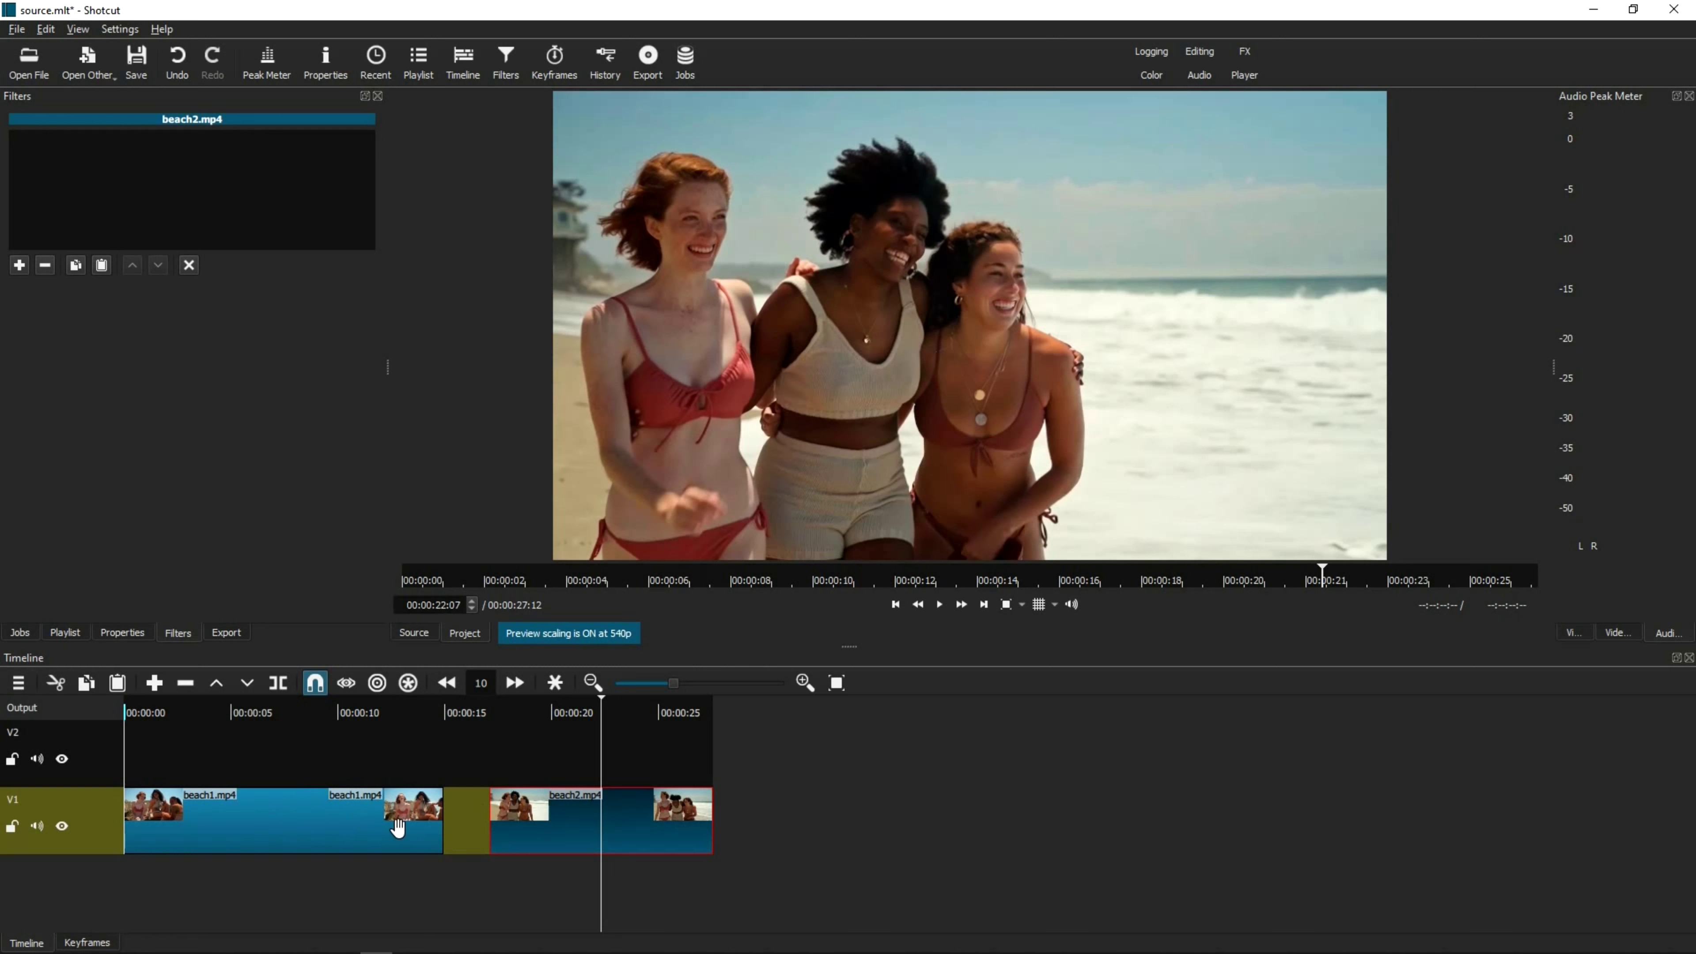
{"action": "left_click", "coordinate": [375, 827]}
{"action": "left_click", "coordinate": [517, 822], "text": "ctrl"}
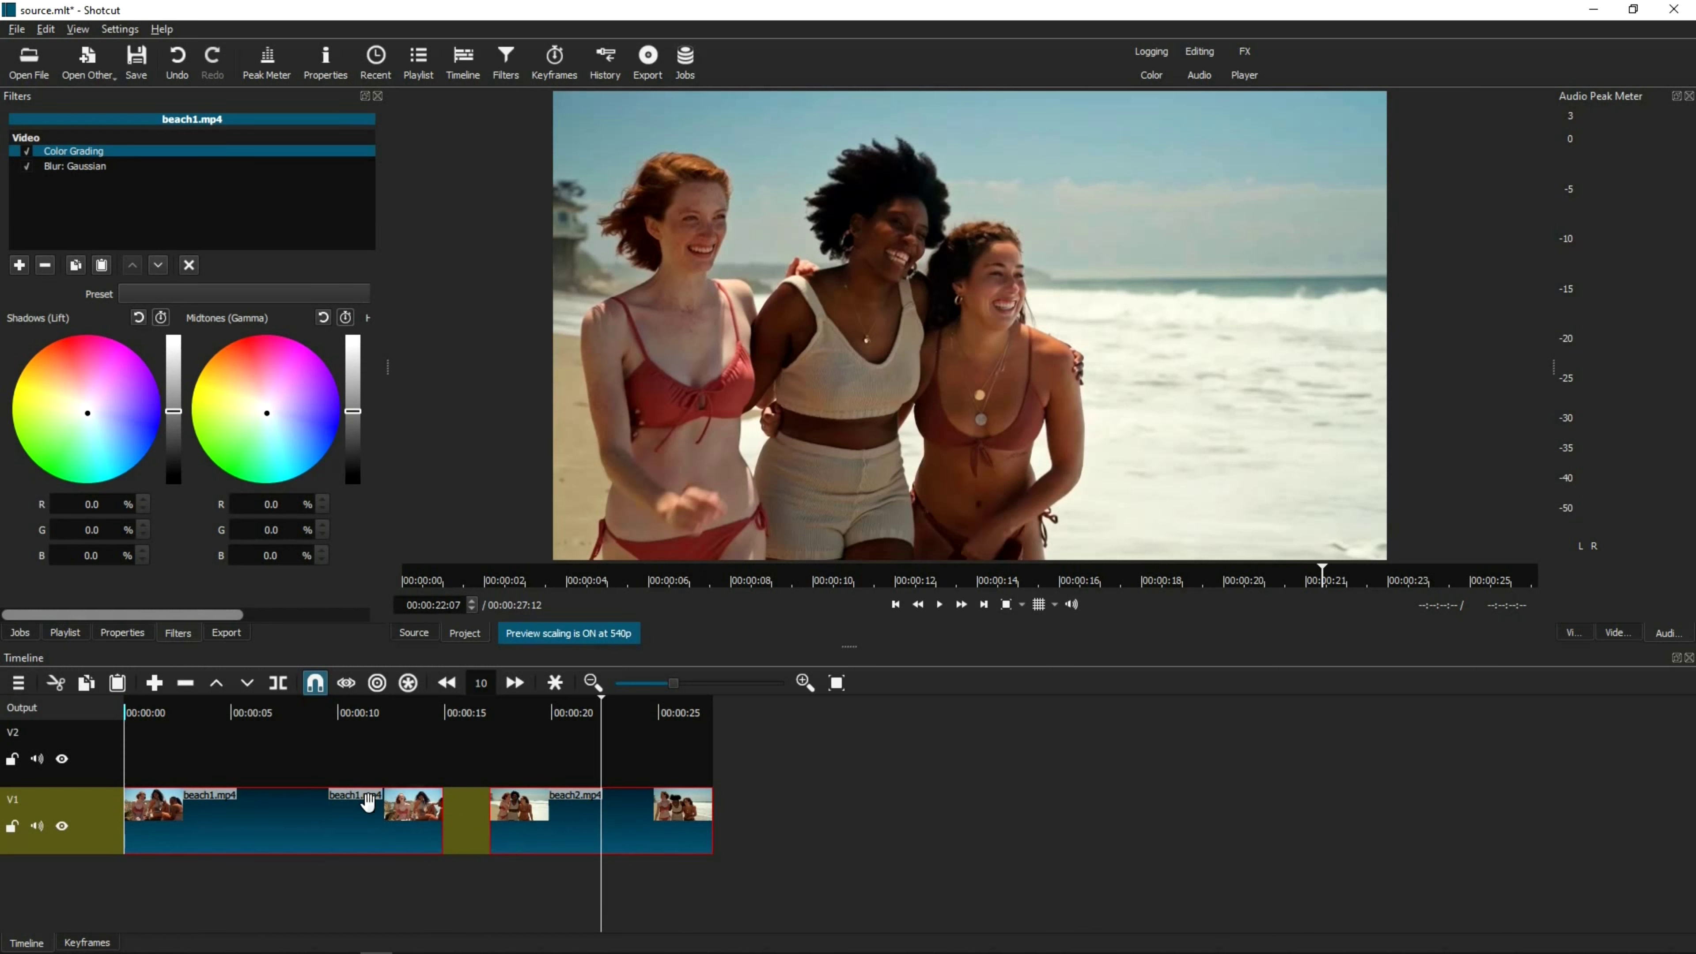
{"action": "left_click", "coordinate": [402, 761]}
- Paste the copied beach1.mp4 clip onto track V2 and move it right
{"action": "left_click", "coordinate": [113, 759]}
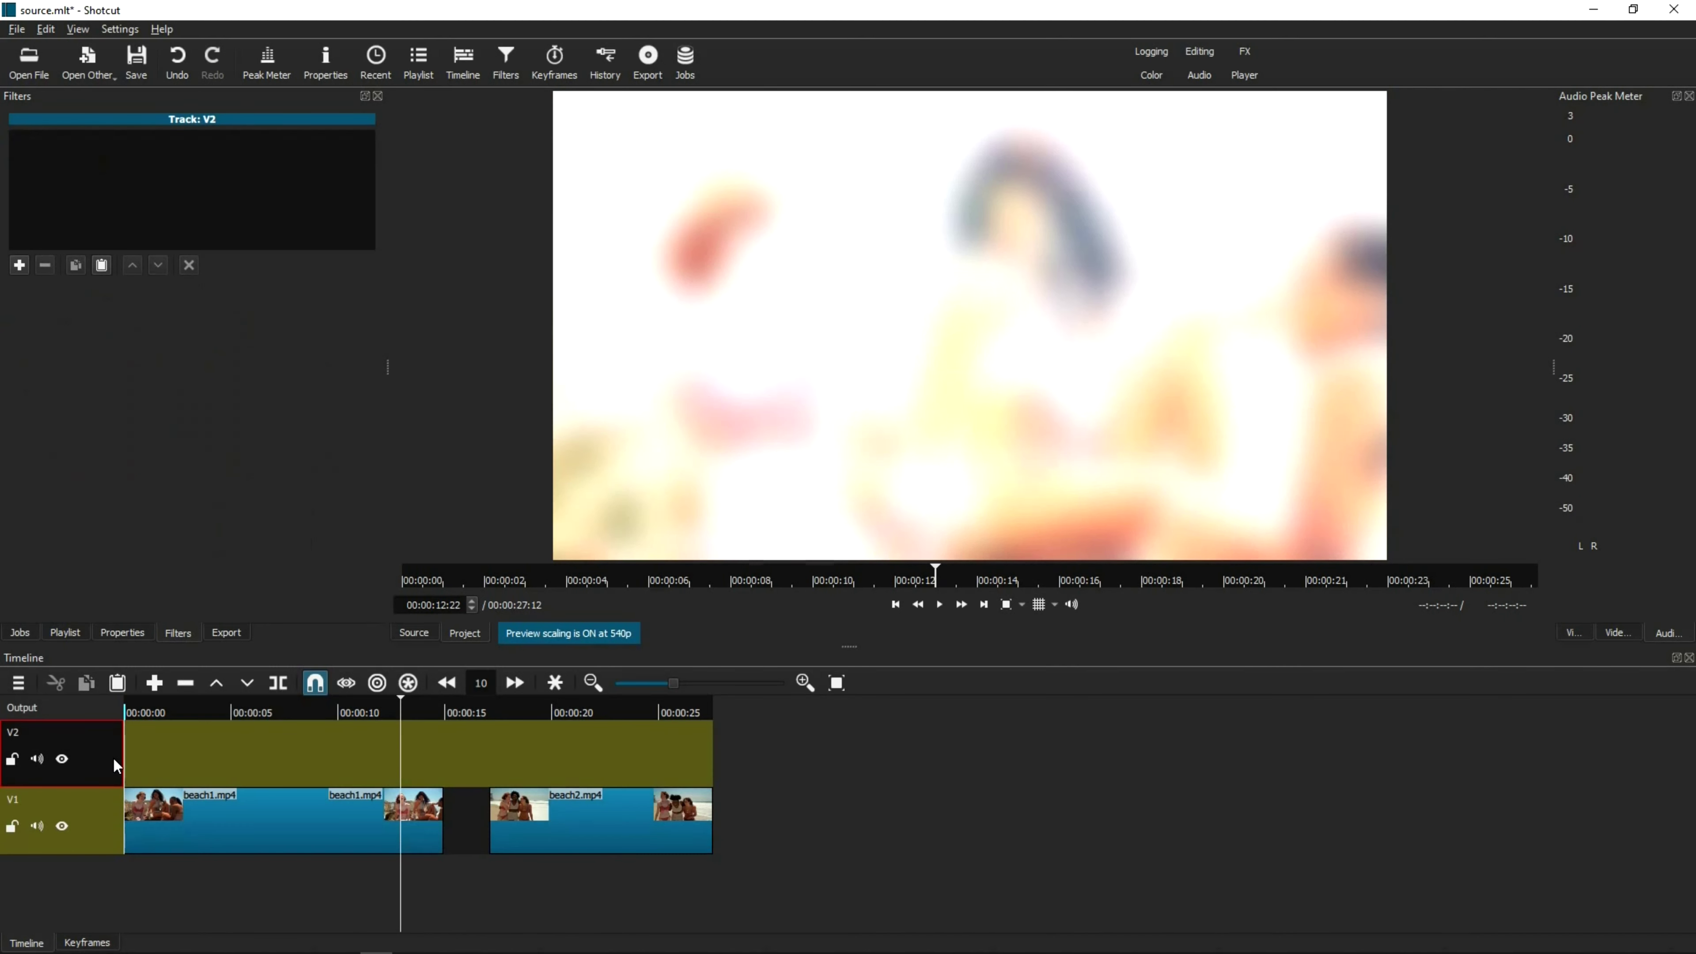
{"action": "key", "text": "ctrl+v"}
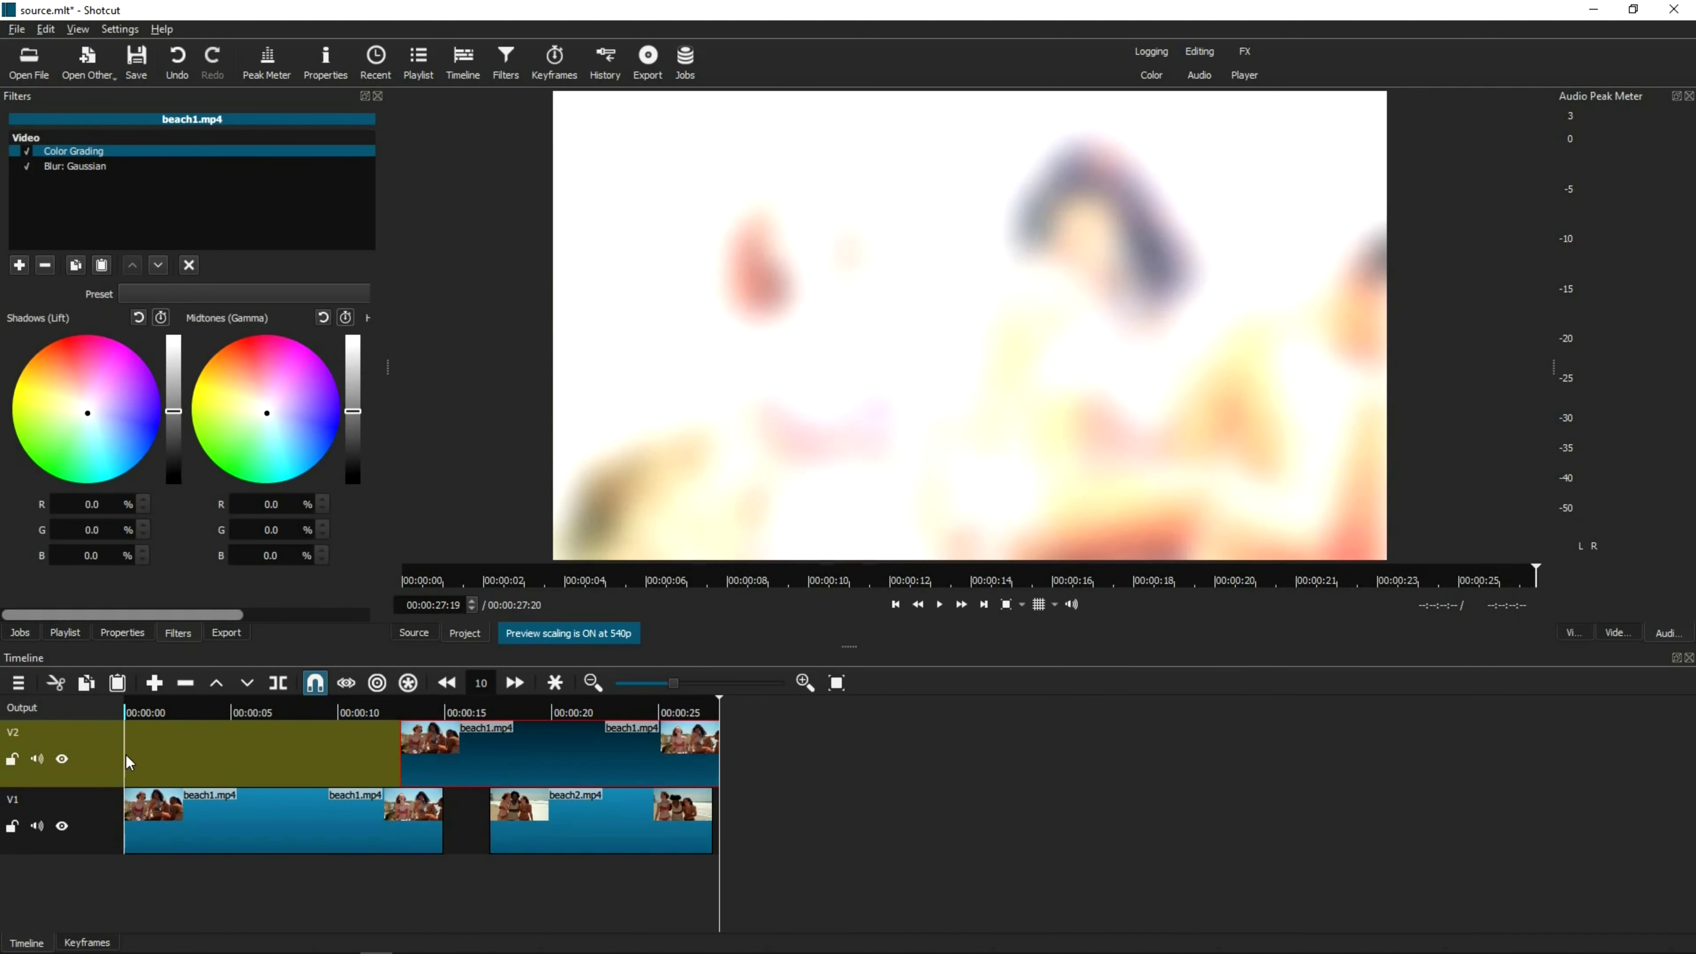
{"action": "left_click_drag", "start_coordinate": [542, 753], "coordinate": [1003, 747]}
- Paste a beach2.mp4 copy onto V2 near 17 seconds, ahead of beach1, lengthening the timeline to 00:00:56:07
{"action": "left_click", "coordinate": [615, 816]}
{"action": "left_click", "coordinate": [761, 712]}
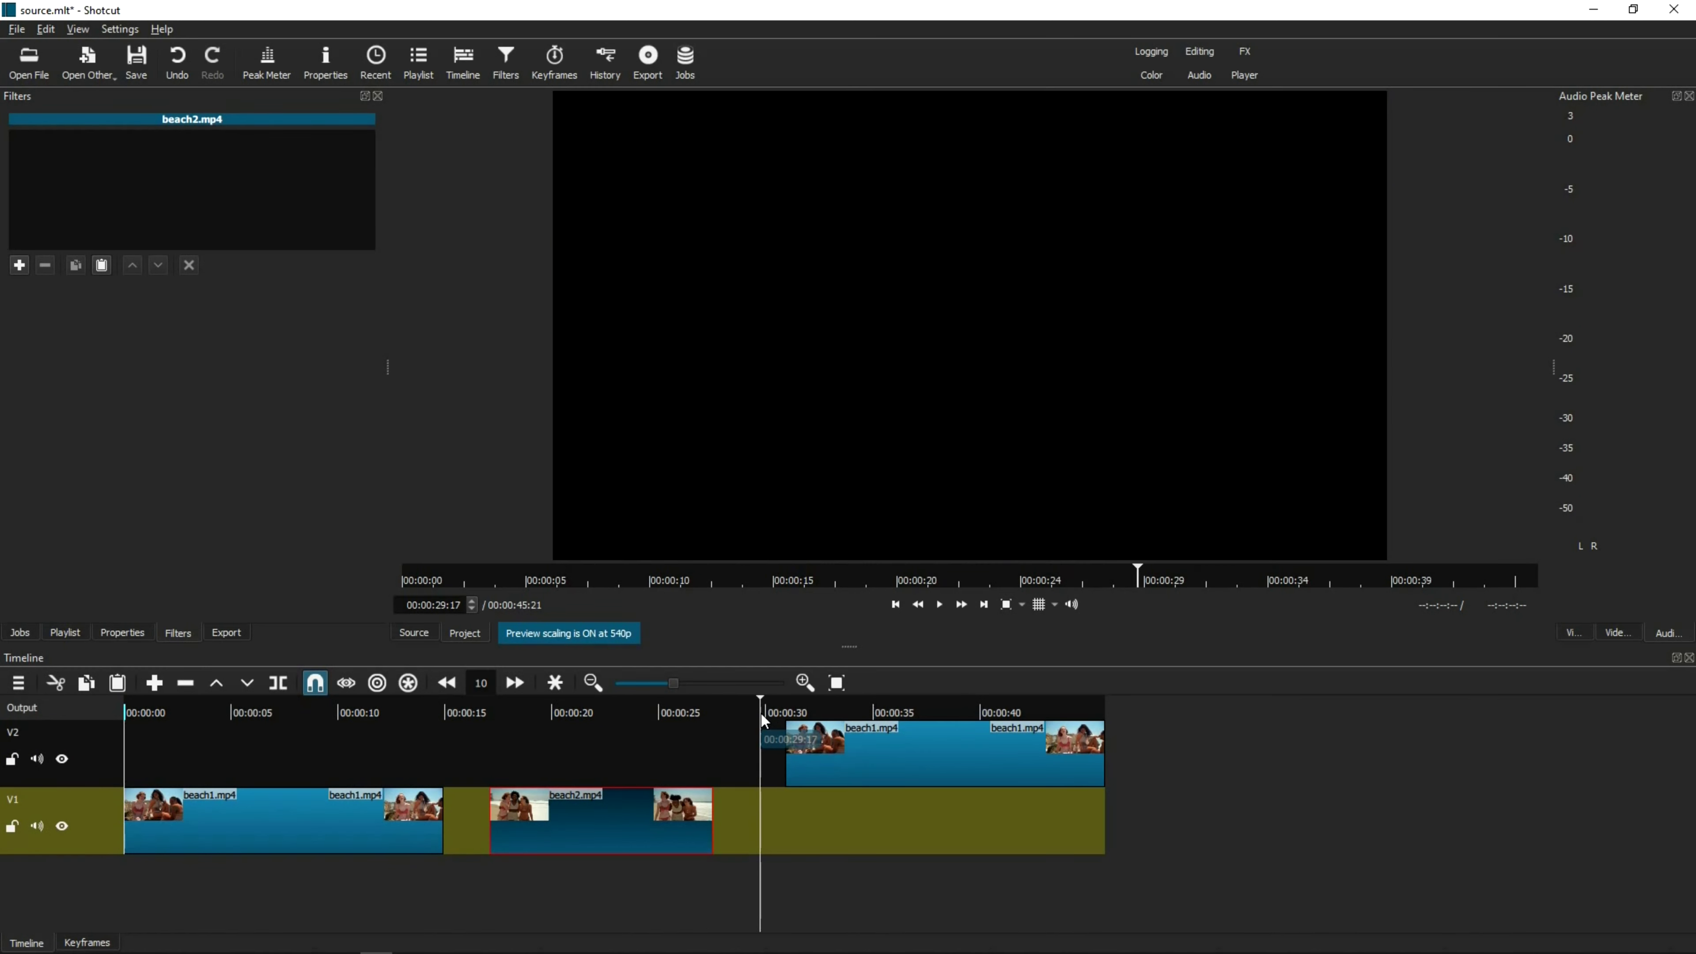
{"action": "left_click", "coordinate": [1054, 703]}
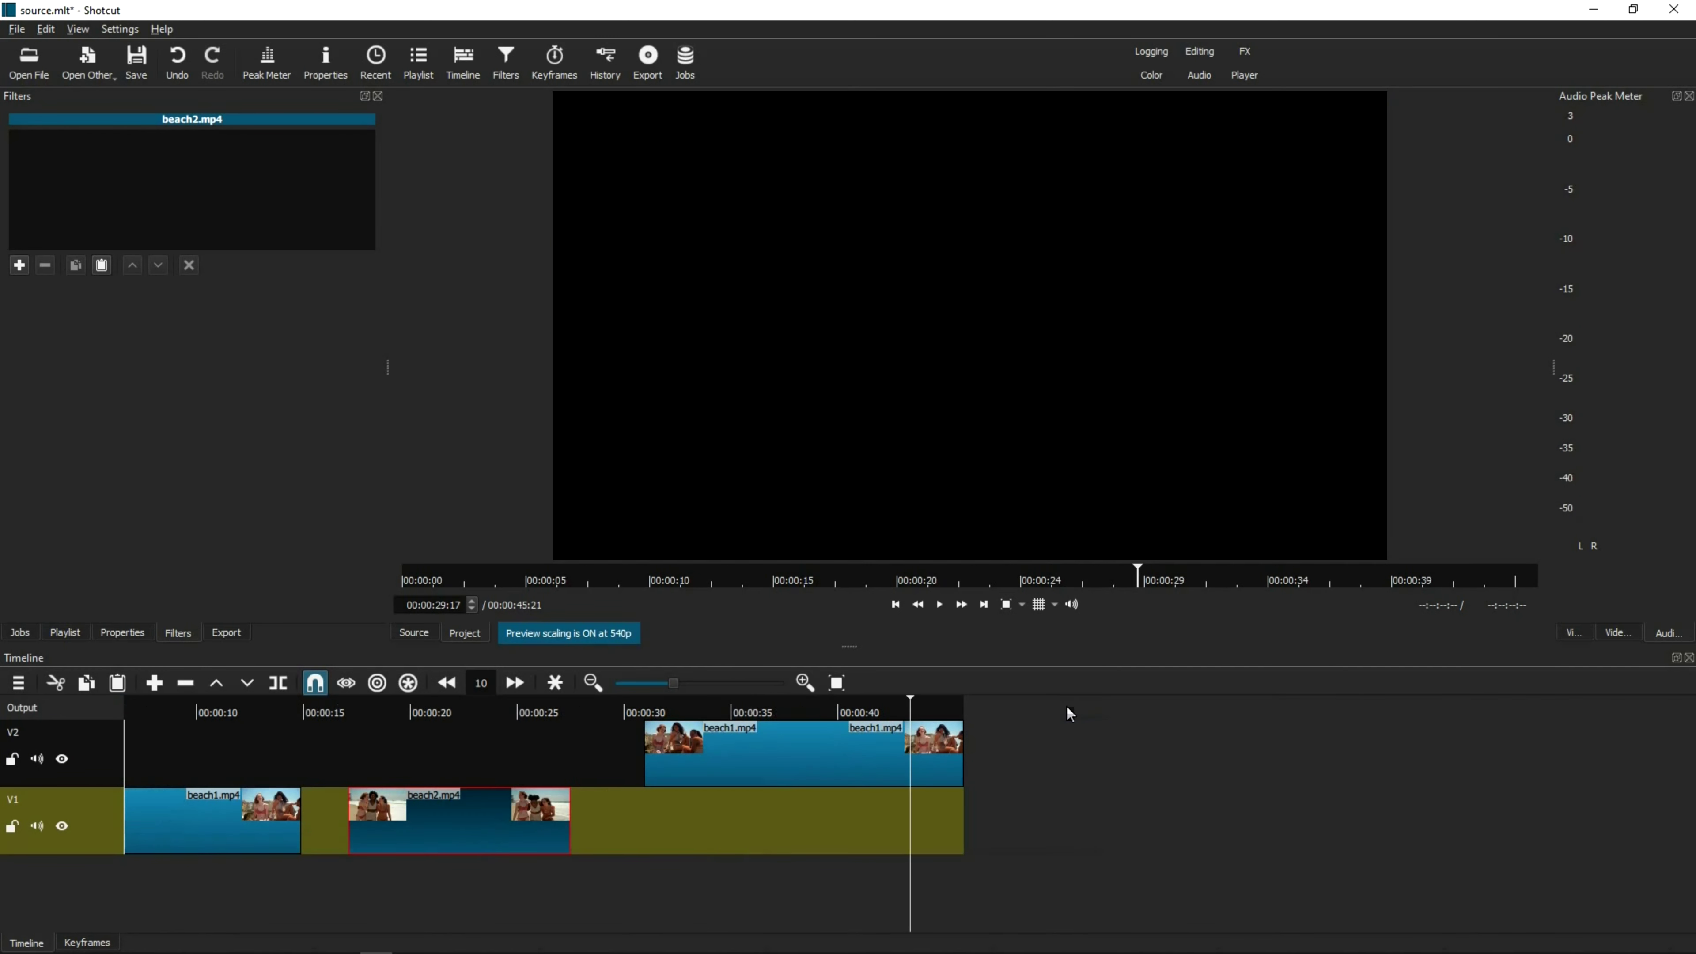
{"action": "left_click_drag", "start_coordinate": [443, 715], "coordinate": [618, 751]}
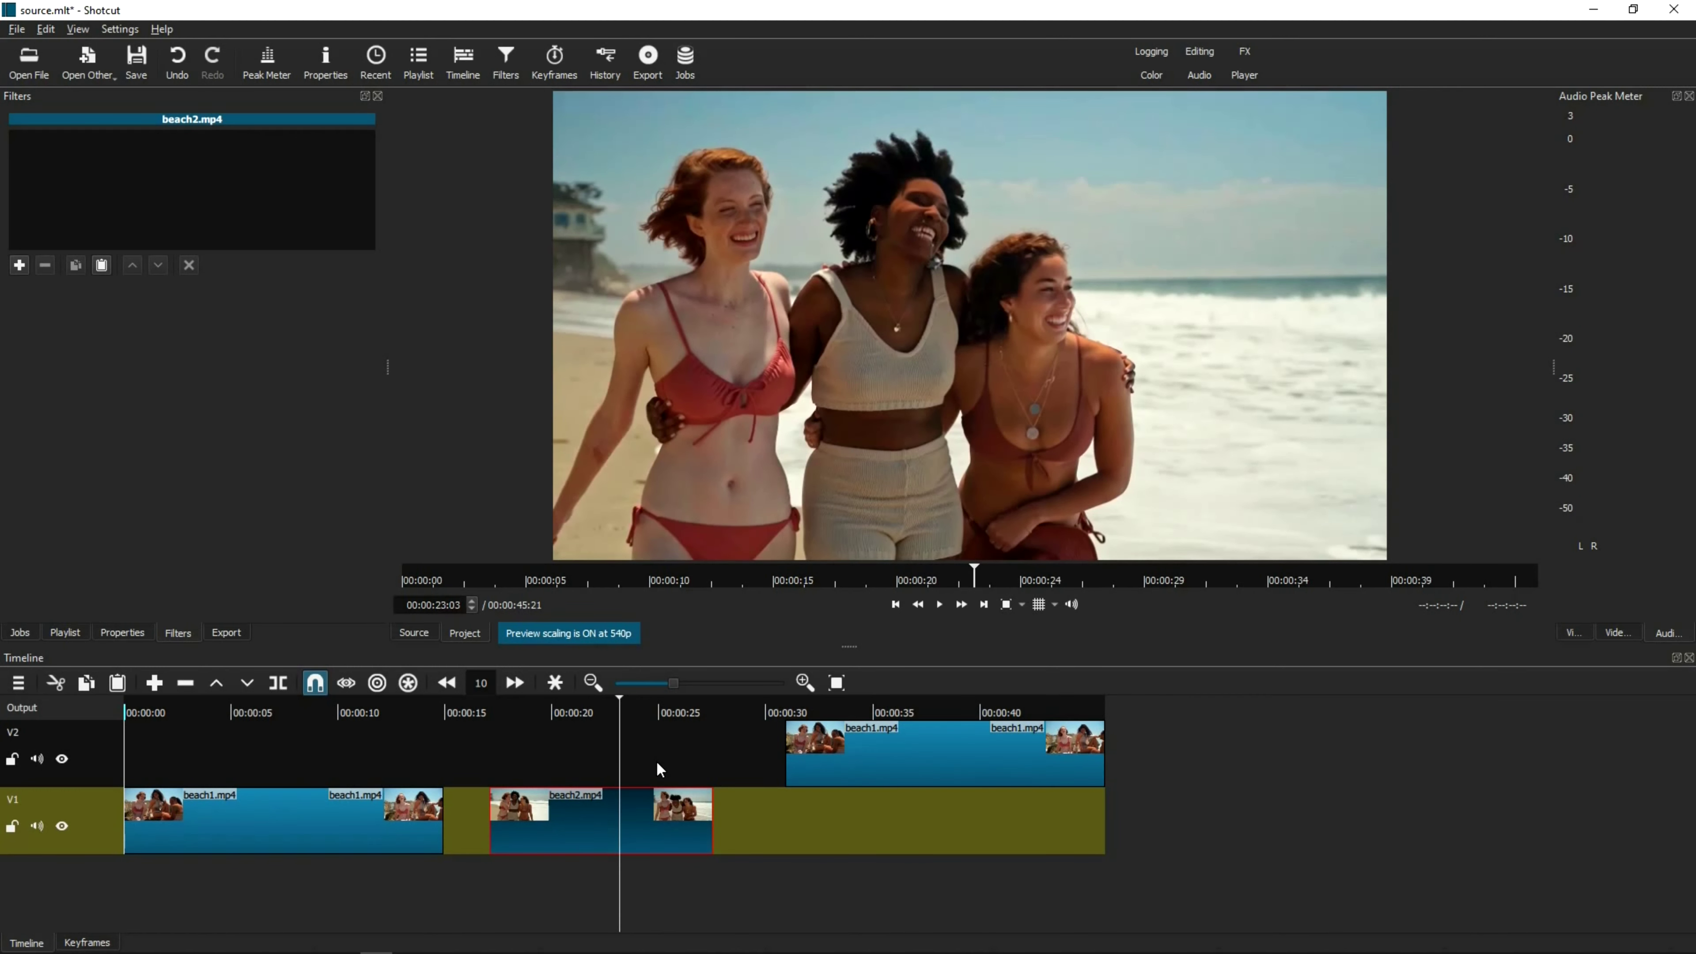
{"action": "key", "text": "ctrl+v"}
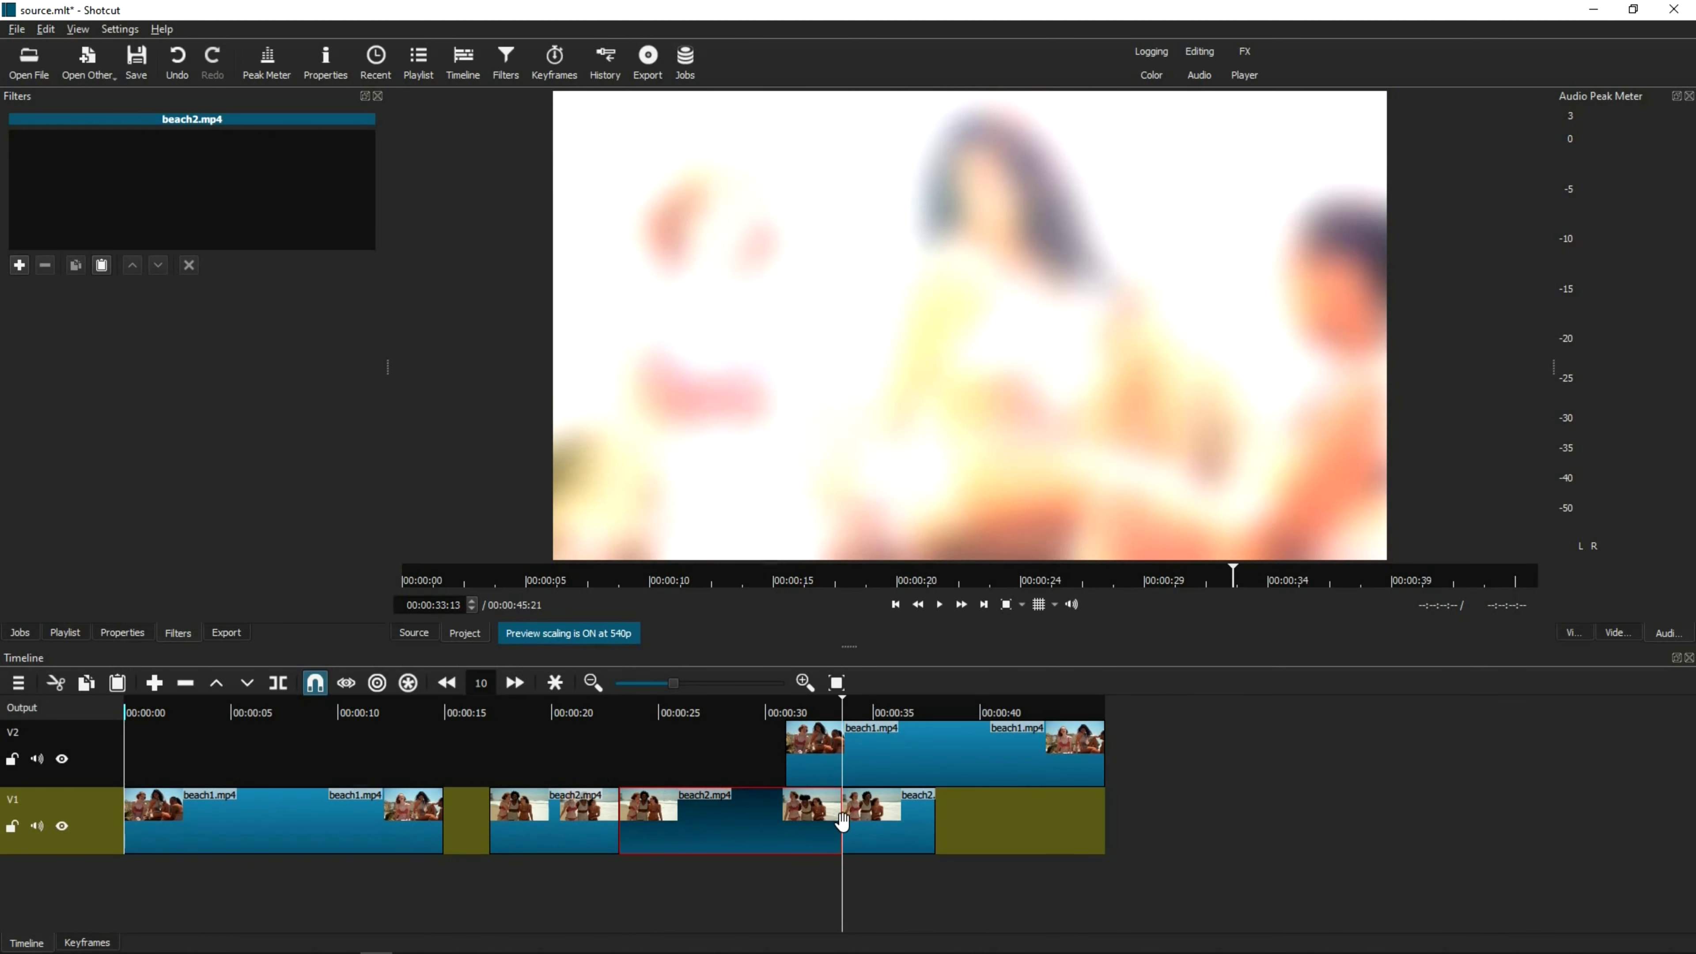
{"action": "key", "text": "ctrl+z"}
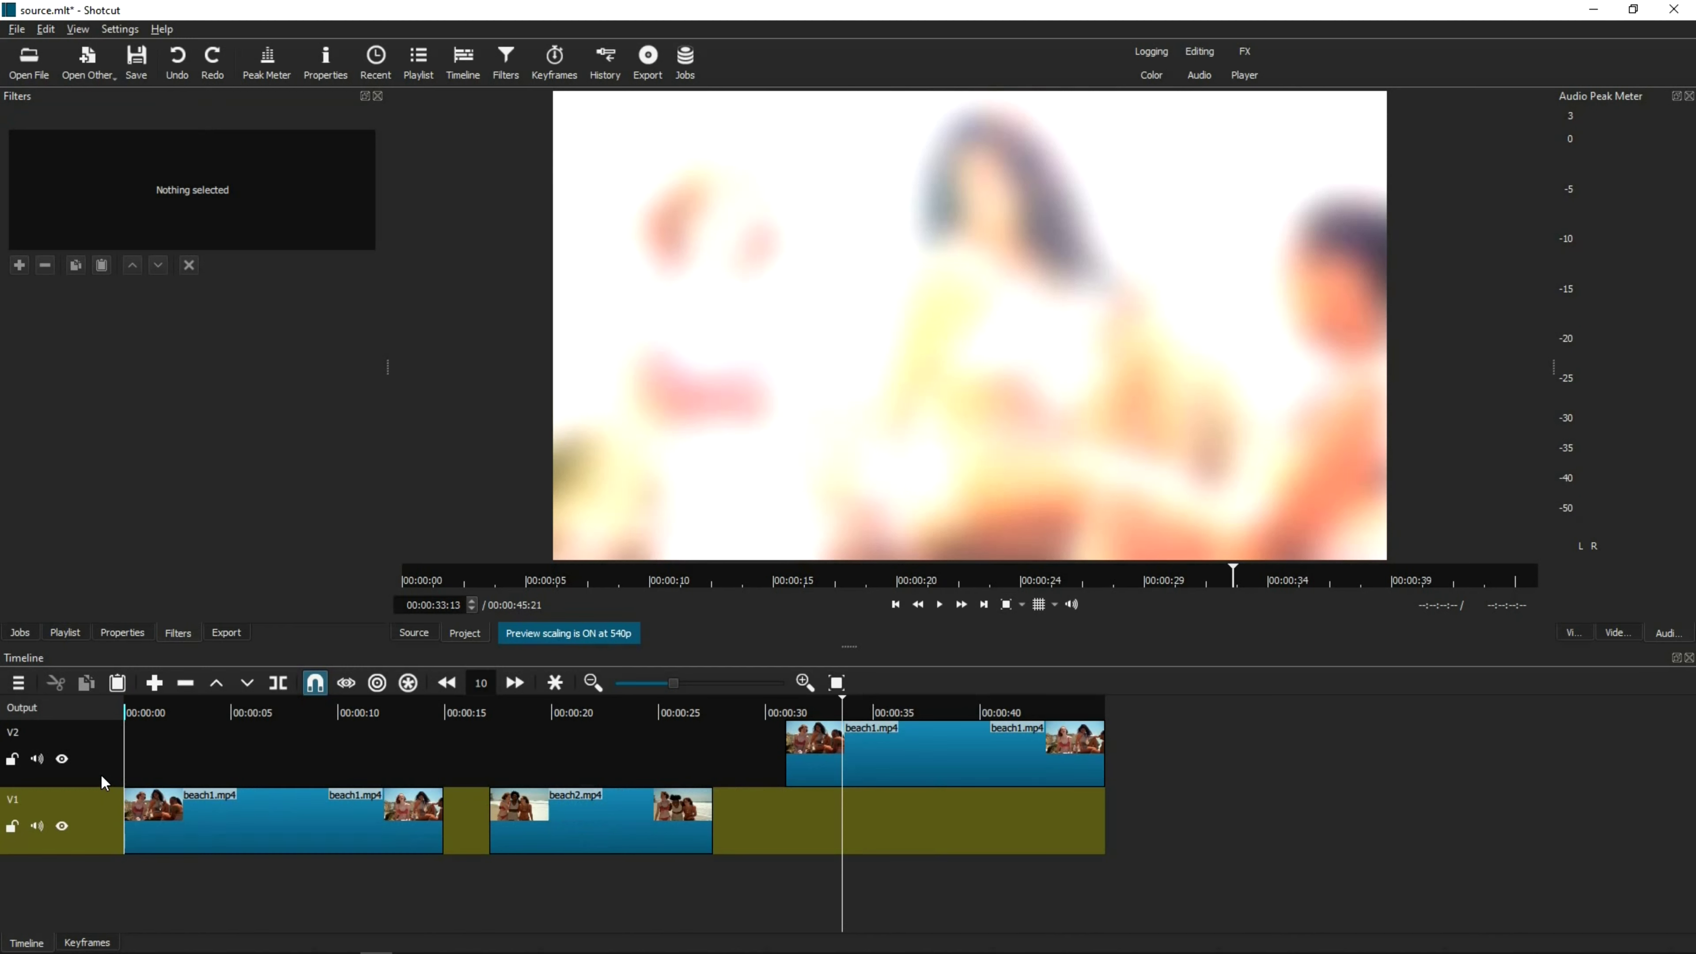
{"action": "left_click", "coordinate": [446, 747]}
{"action": "left_click", "coordinate": [498, 715]}
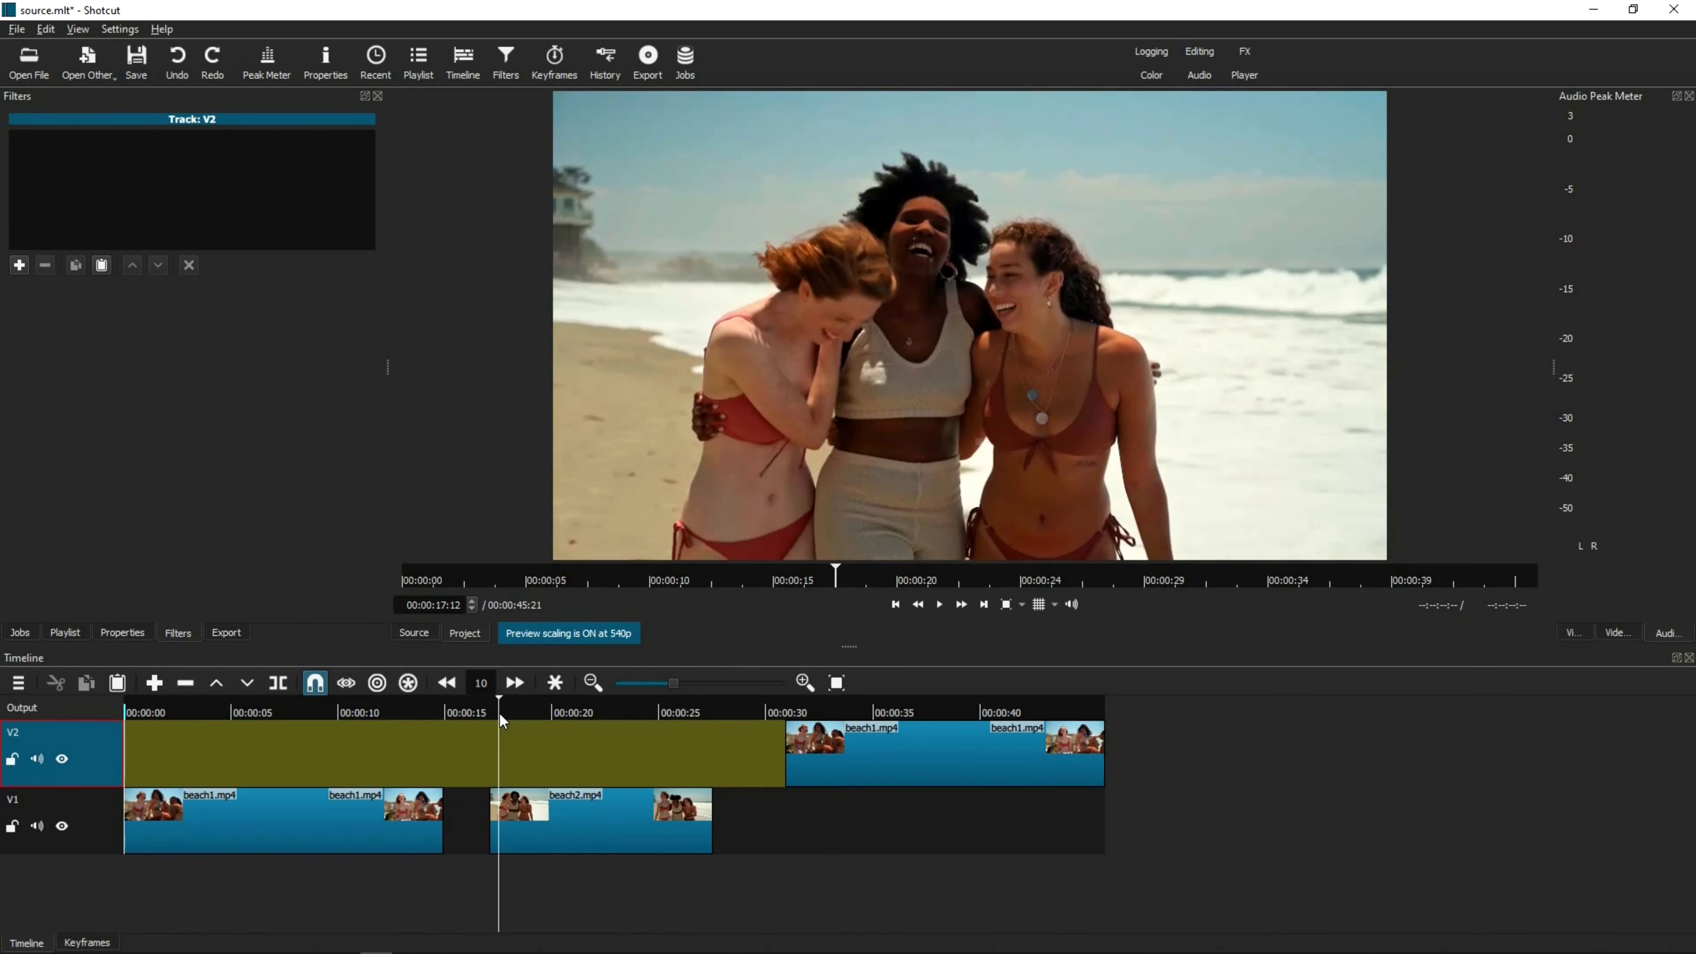
{"action": "key", "text": "ctrl+v"}
{"action": "left_click_drag", "start_coordinate": [694, 762], "coordinate": [891, 756]}
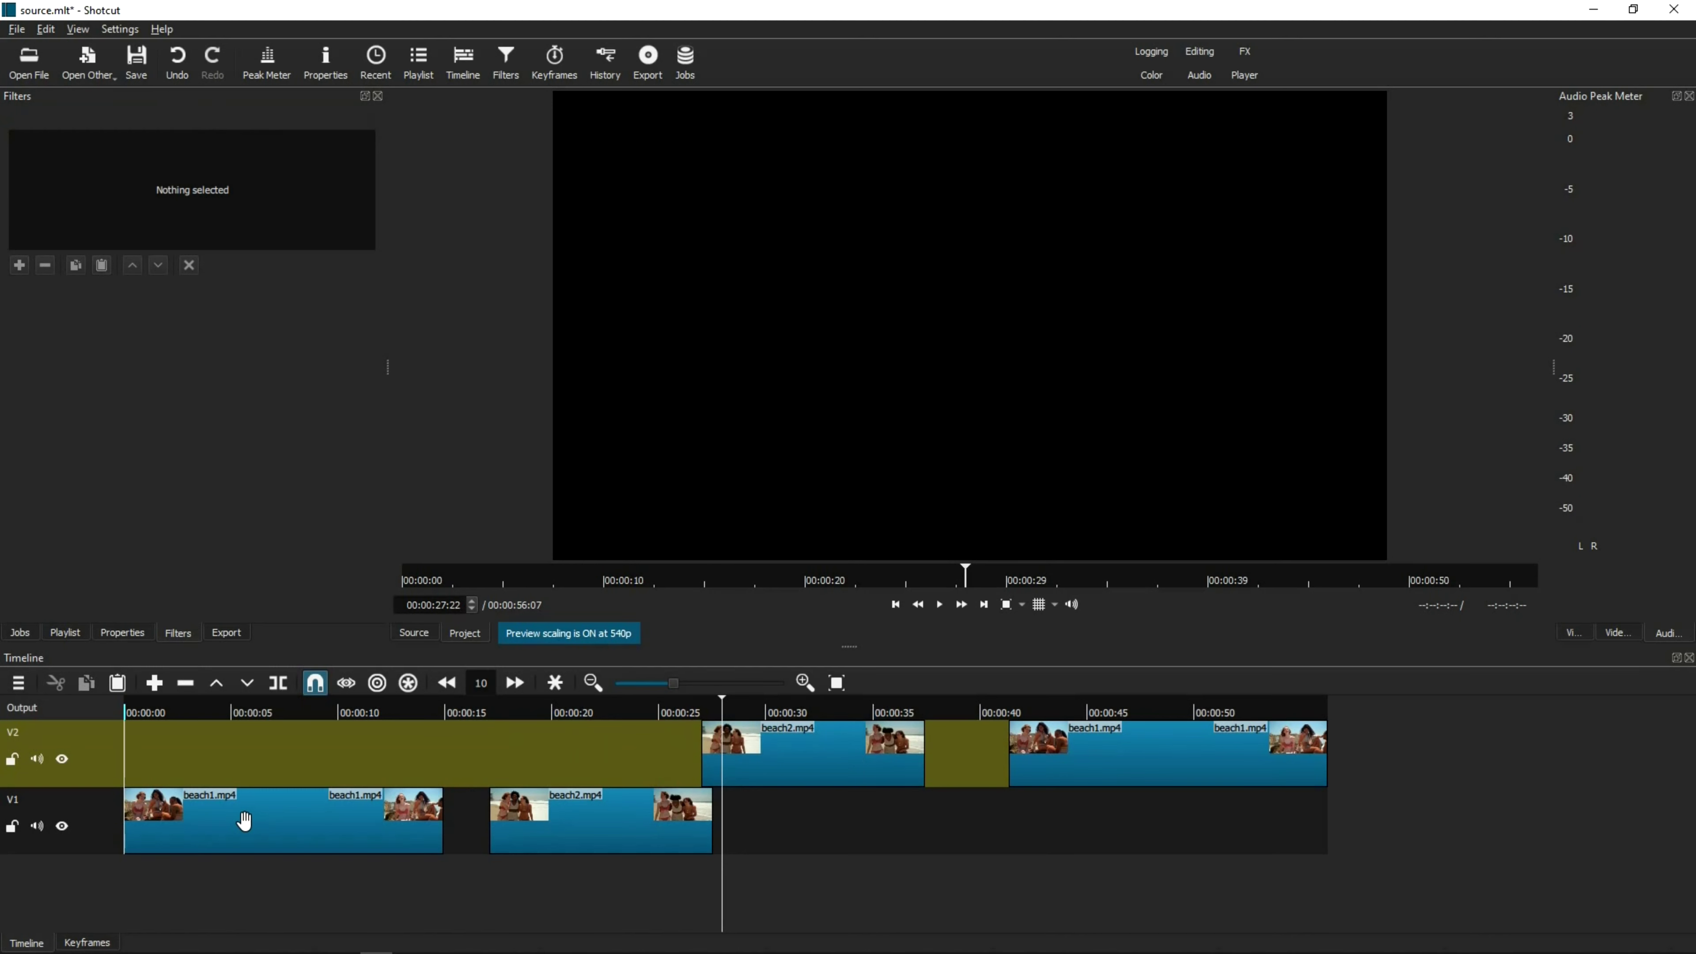
- Check the filter lists of beach1 and beach2 on V1 and beach2 on V2
{"action": "left_click", "coordinate": [295, 820]}
{"action": "left_click", "coordinate": [294, 714]}
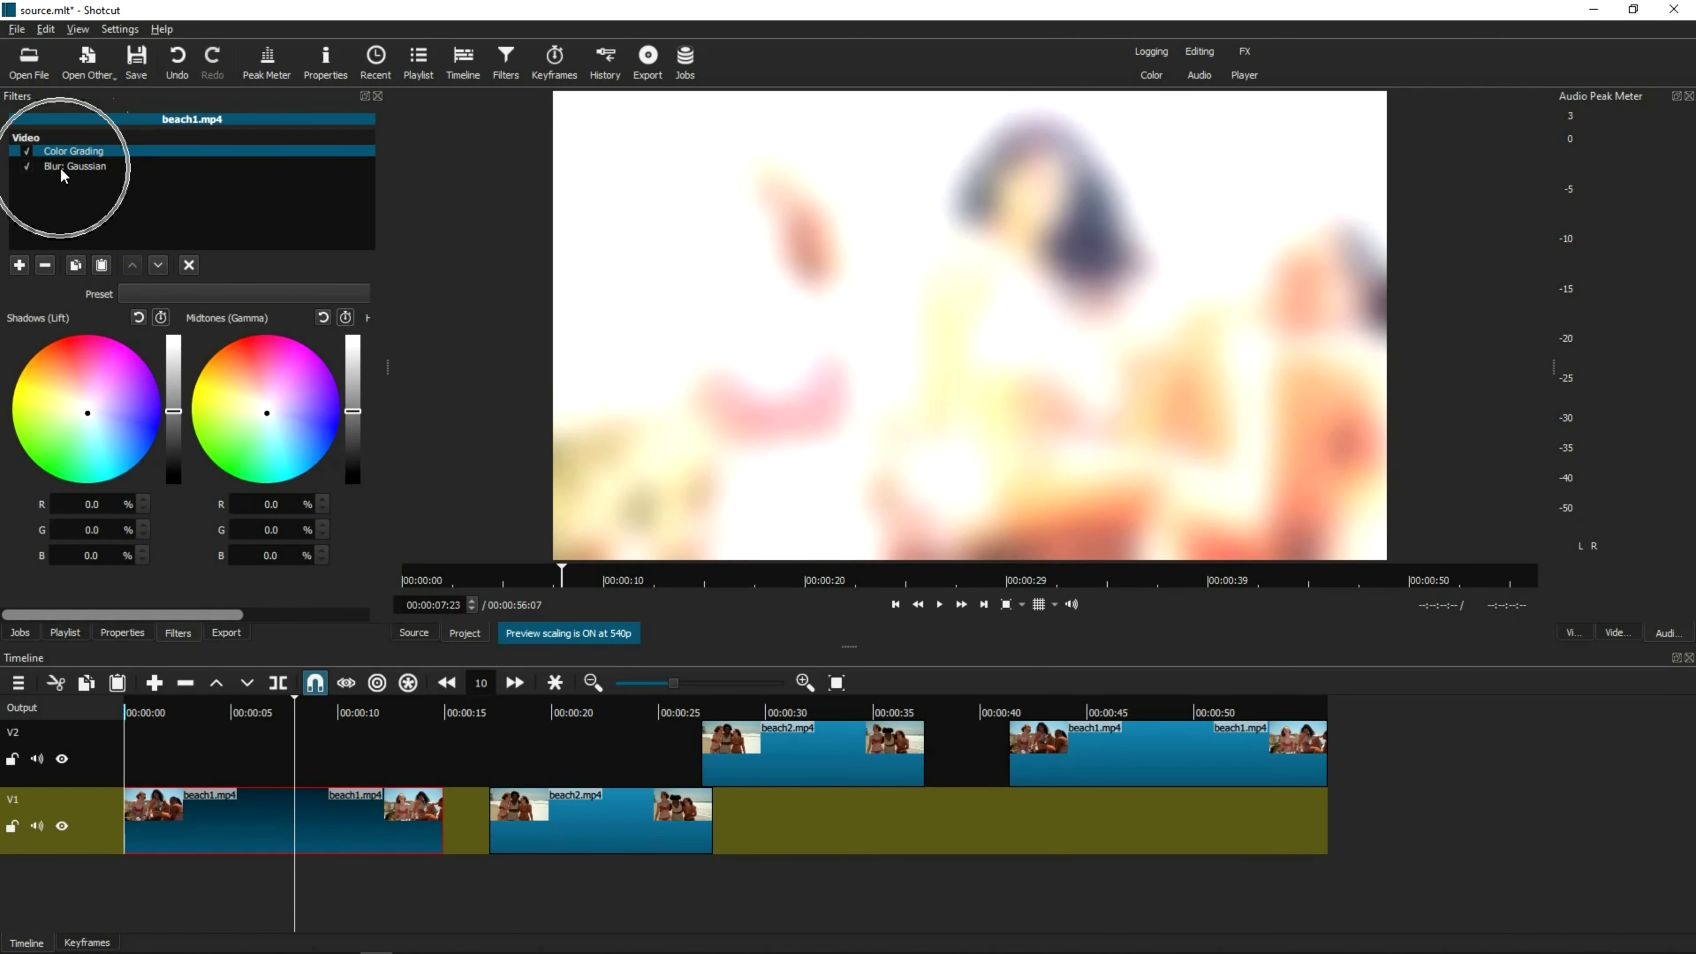
{"action": "left_click", "coordinate": [585, 810]}
{"action": "left_click", "coordinate": [583, 717]}
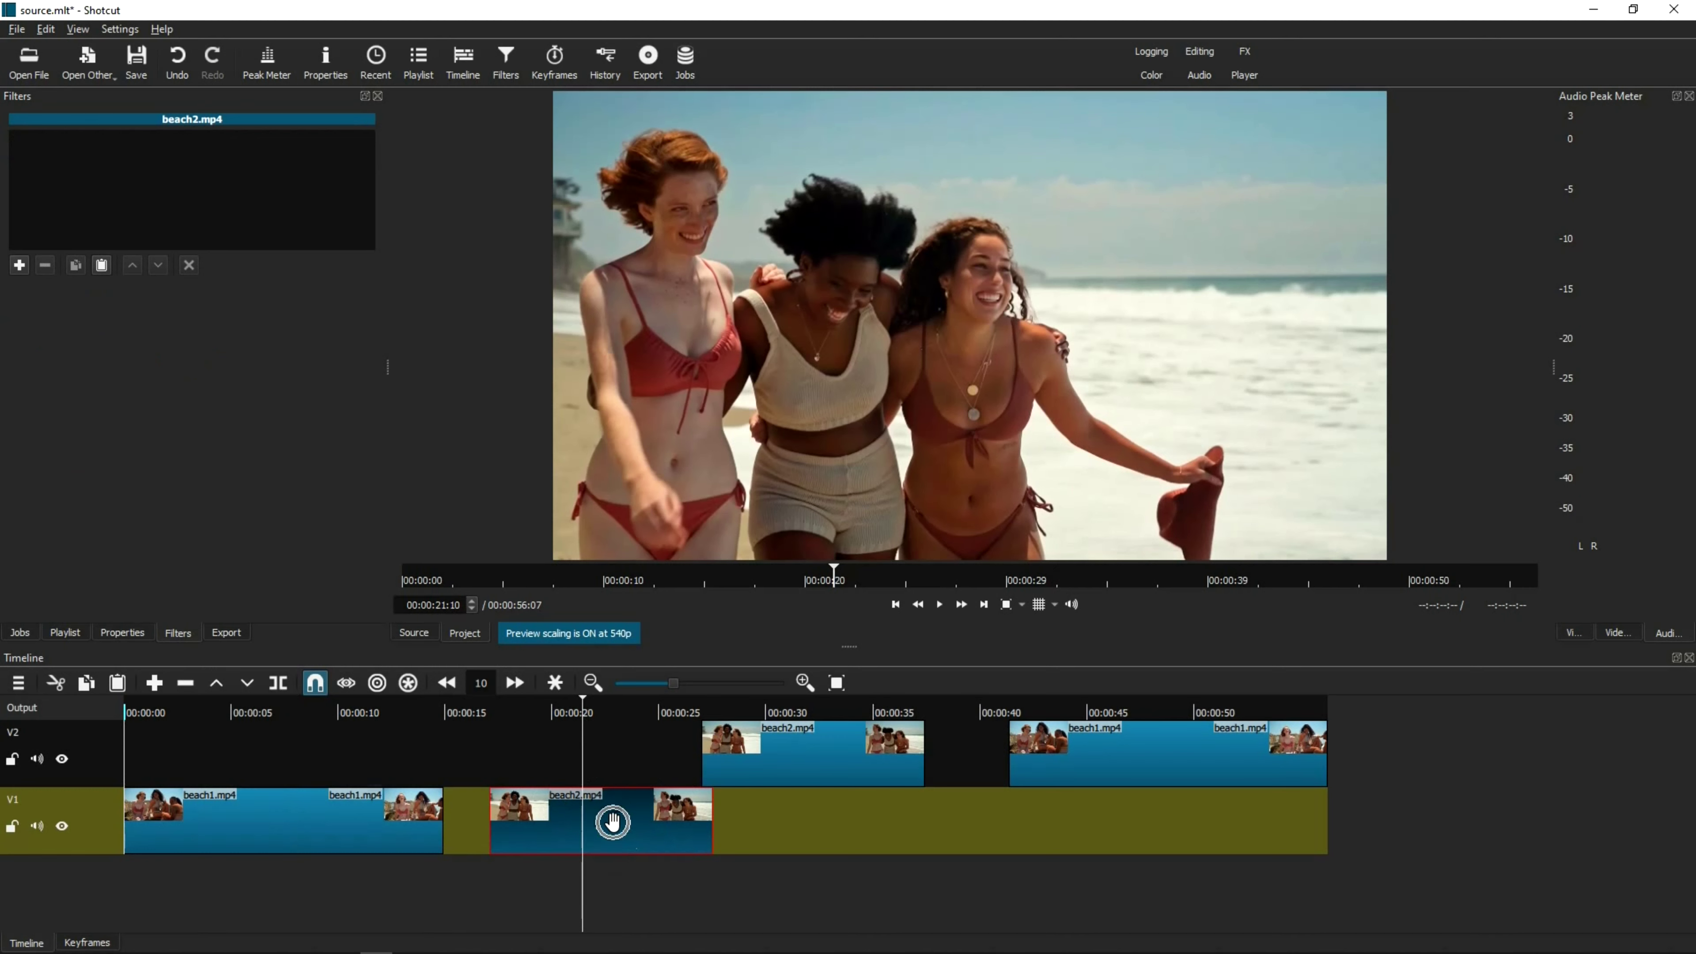
{"action": "left_click", "coordinate": [777, 742]}
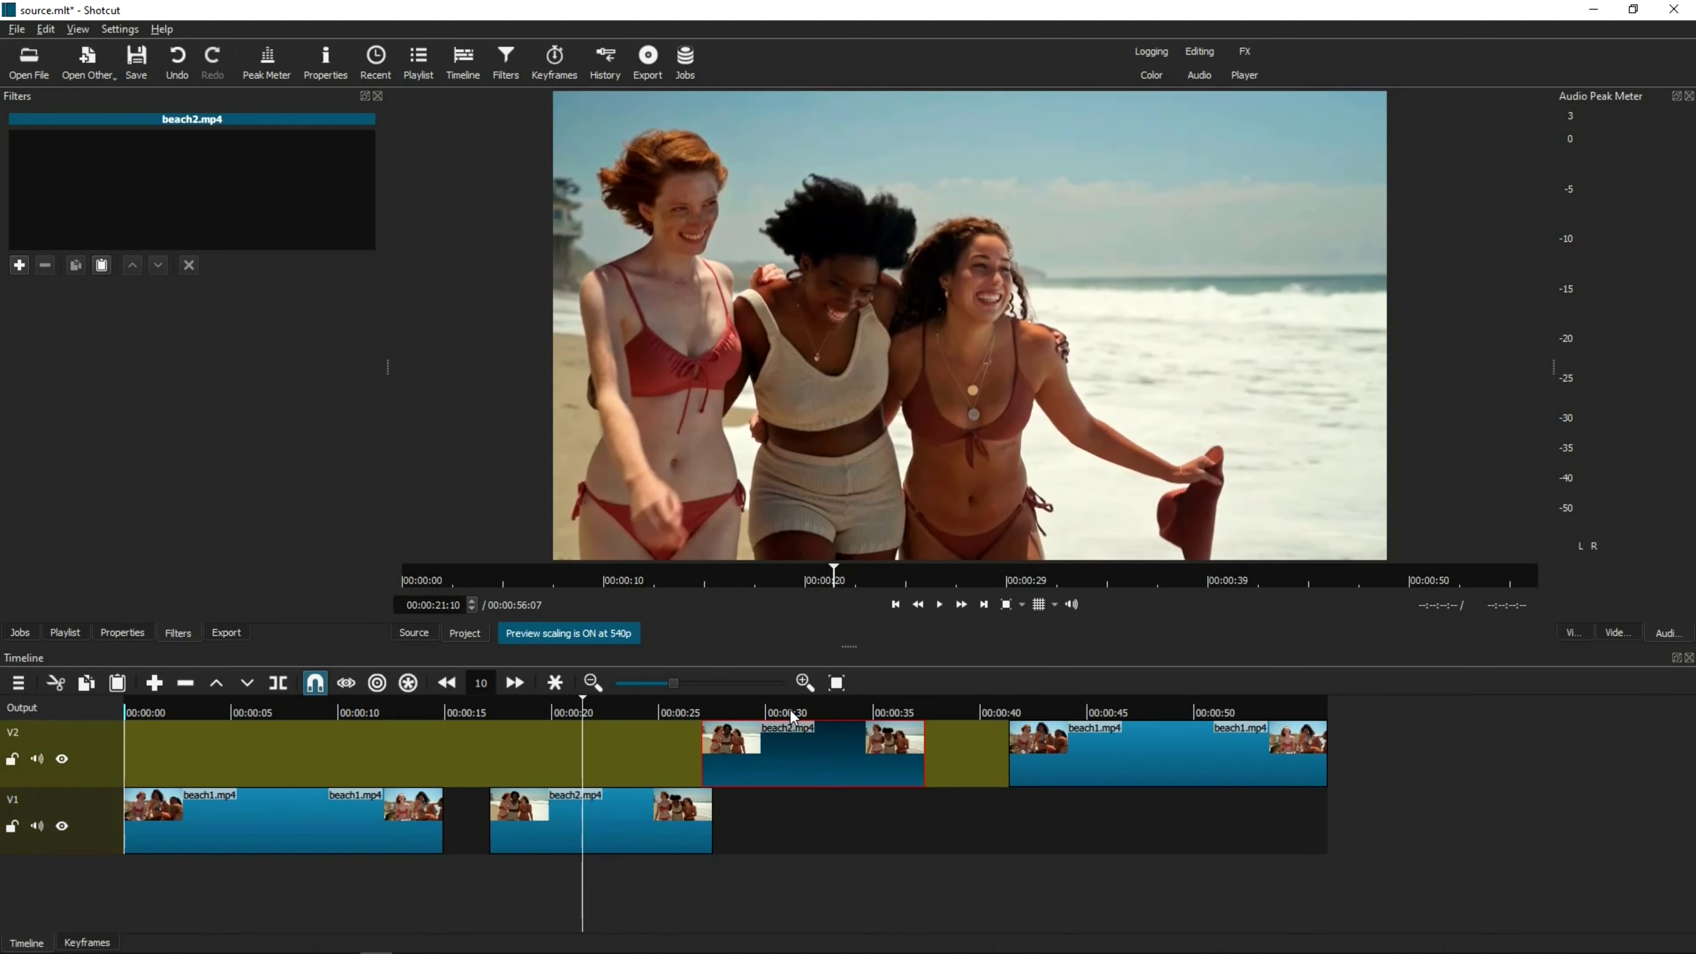
{"action": "left_click", "coordinate": [788, 712]}
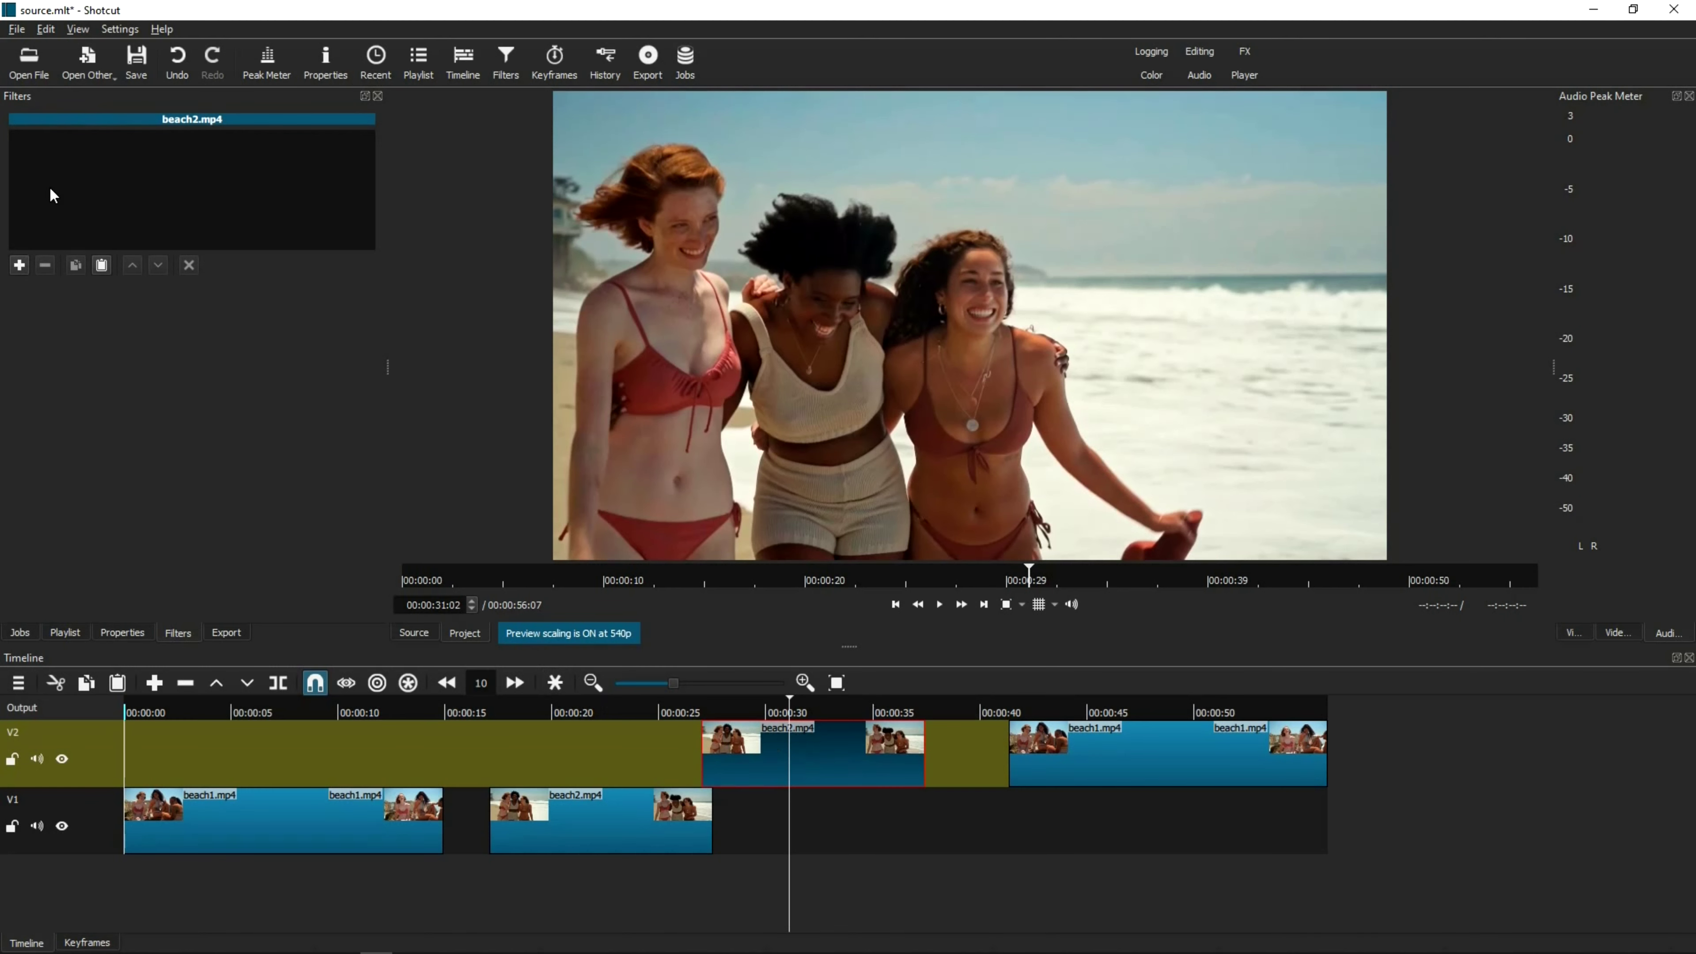
- Remove Color Grading and Blur: Gaussian from the beach1.mp4 clip on V2
{"action": "left_click", "coordinate": [1115, 752]}
{"action": "left_click", "coordinate": [1127, 707]}
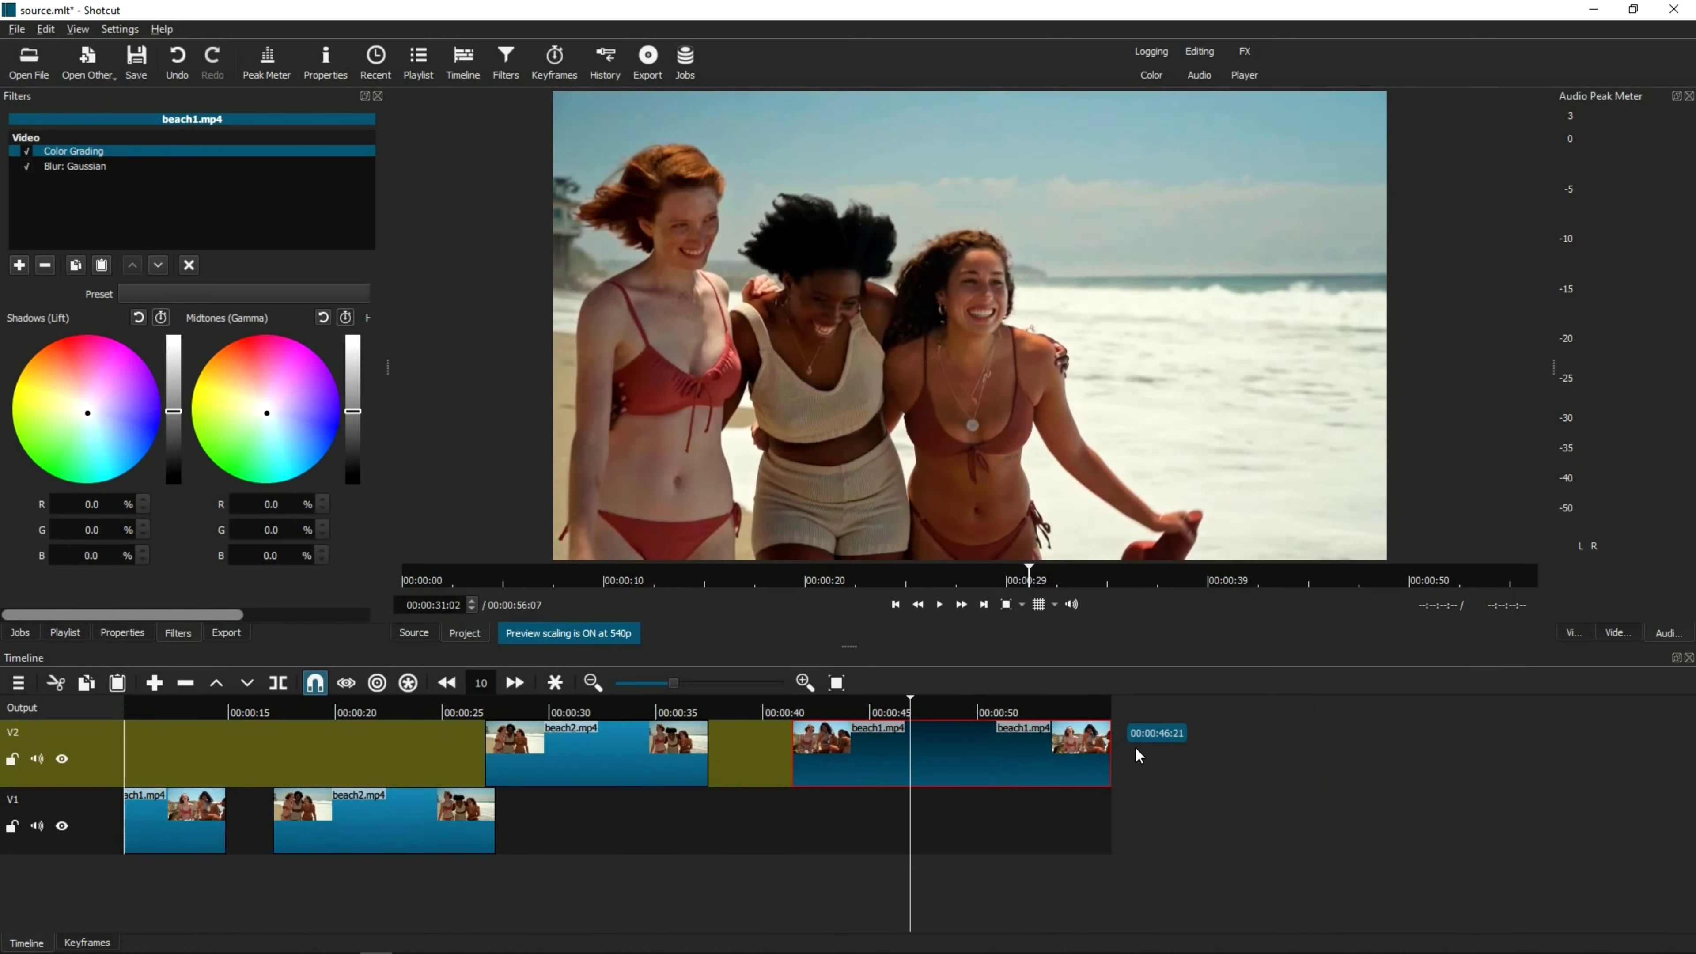
{"action": "left_click", "coordinate": [920, 747]}
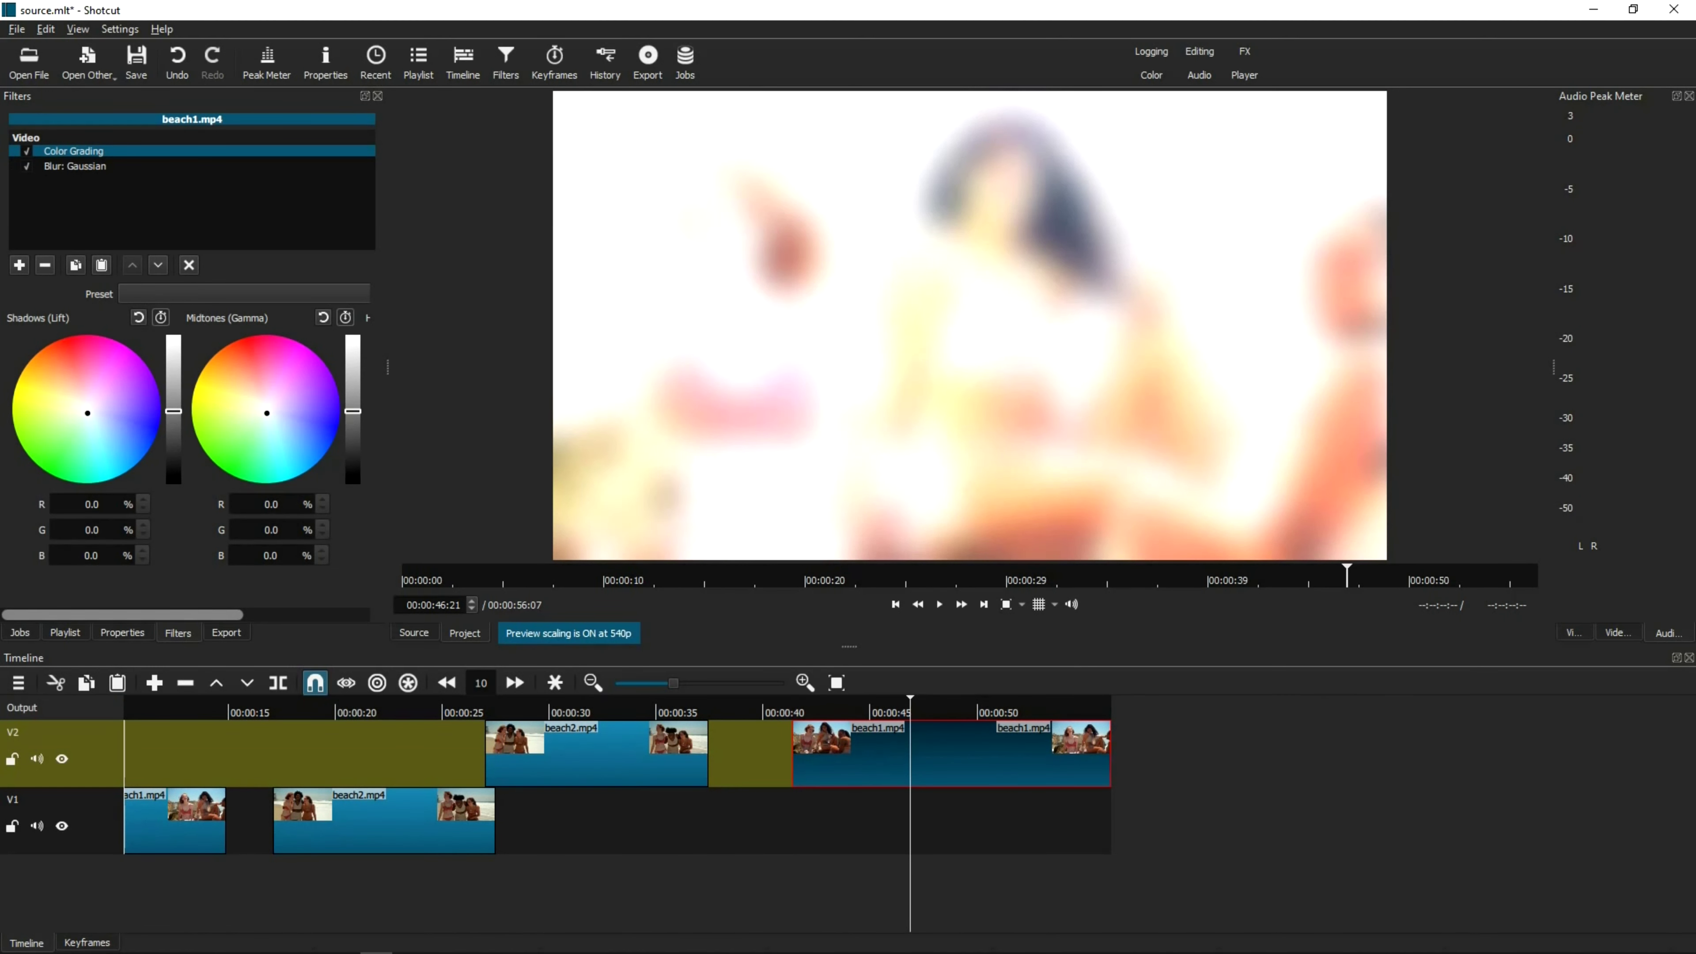
{"action": "left_click", "coordinate": [45, 264]}
{"action": "left_click", "coordinate": [45, 264]}
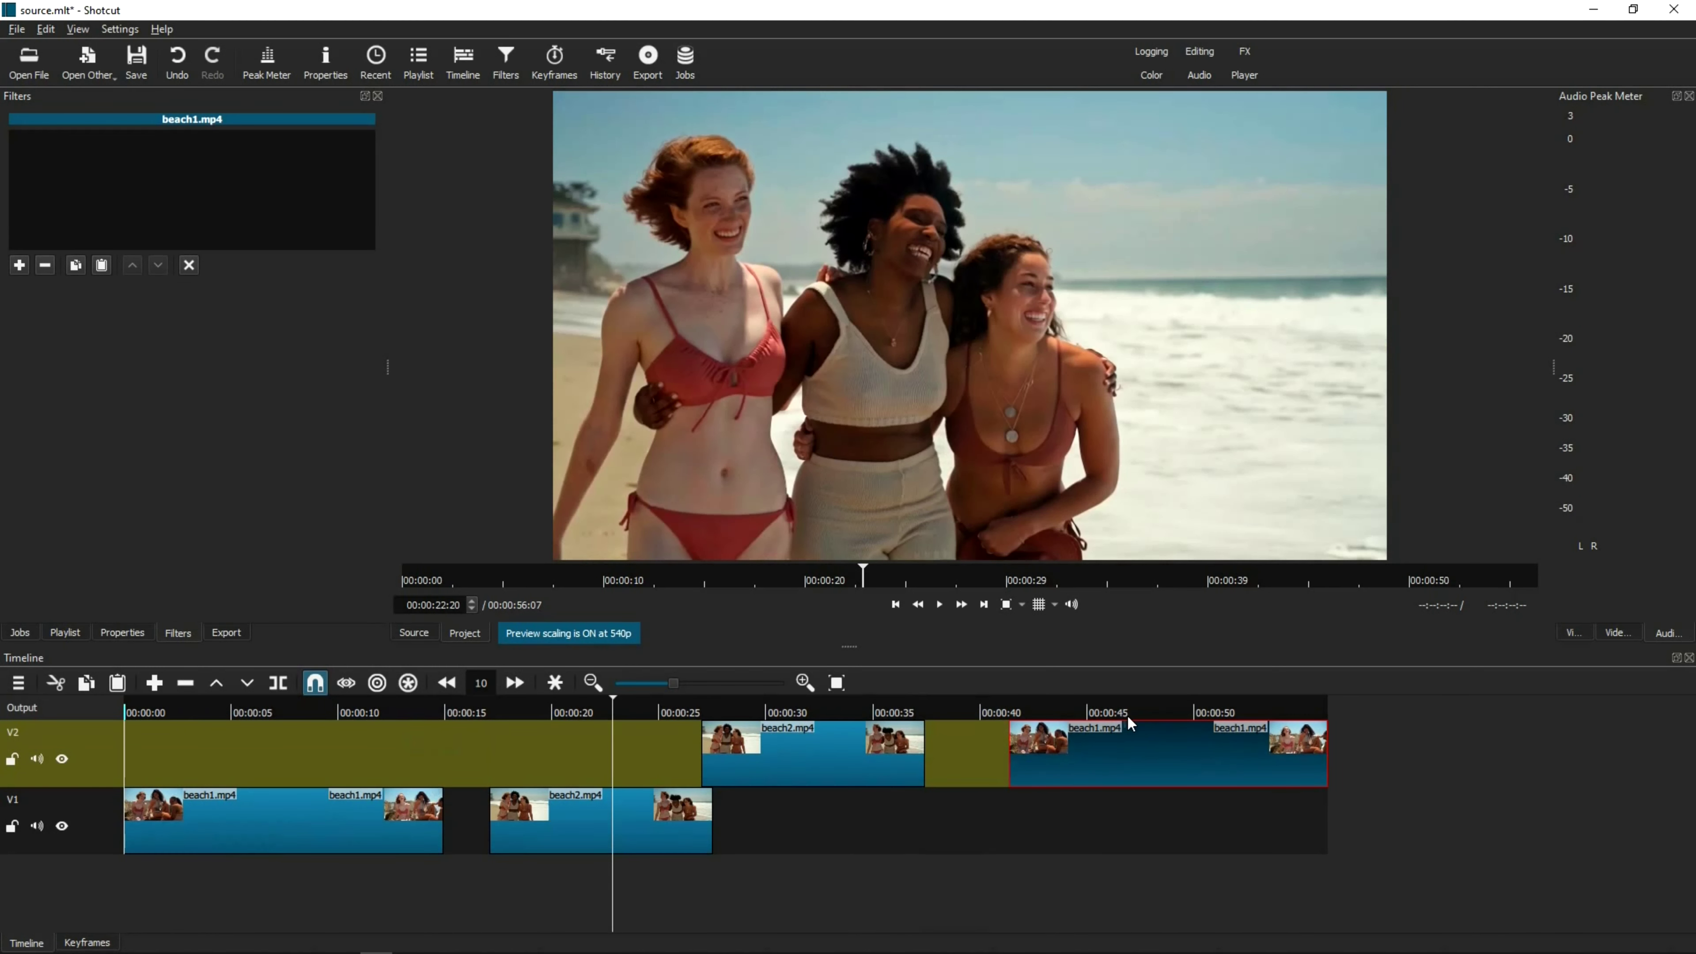
{"action": "left_click", "coordinate": [1127, 715]}
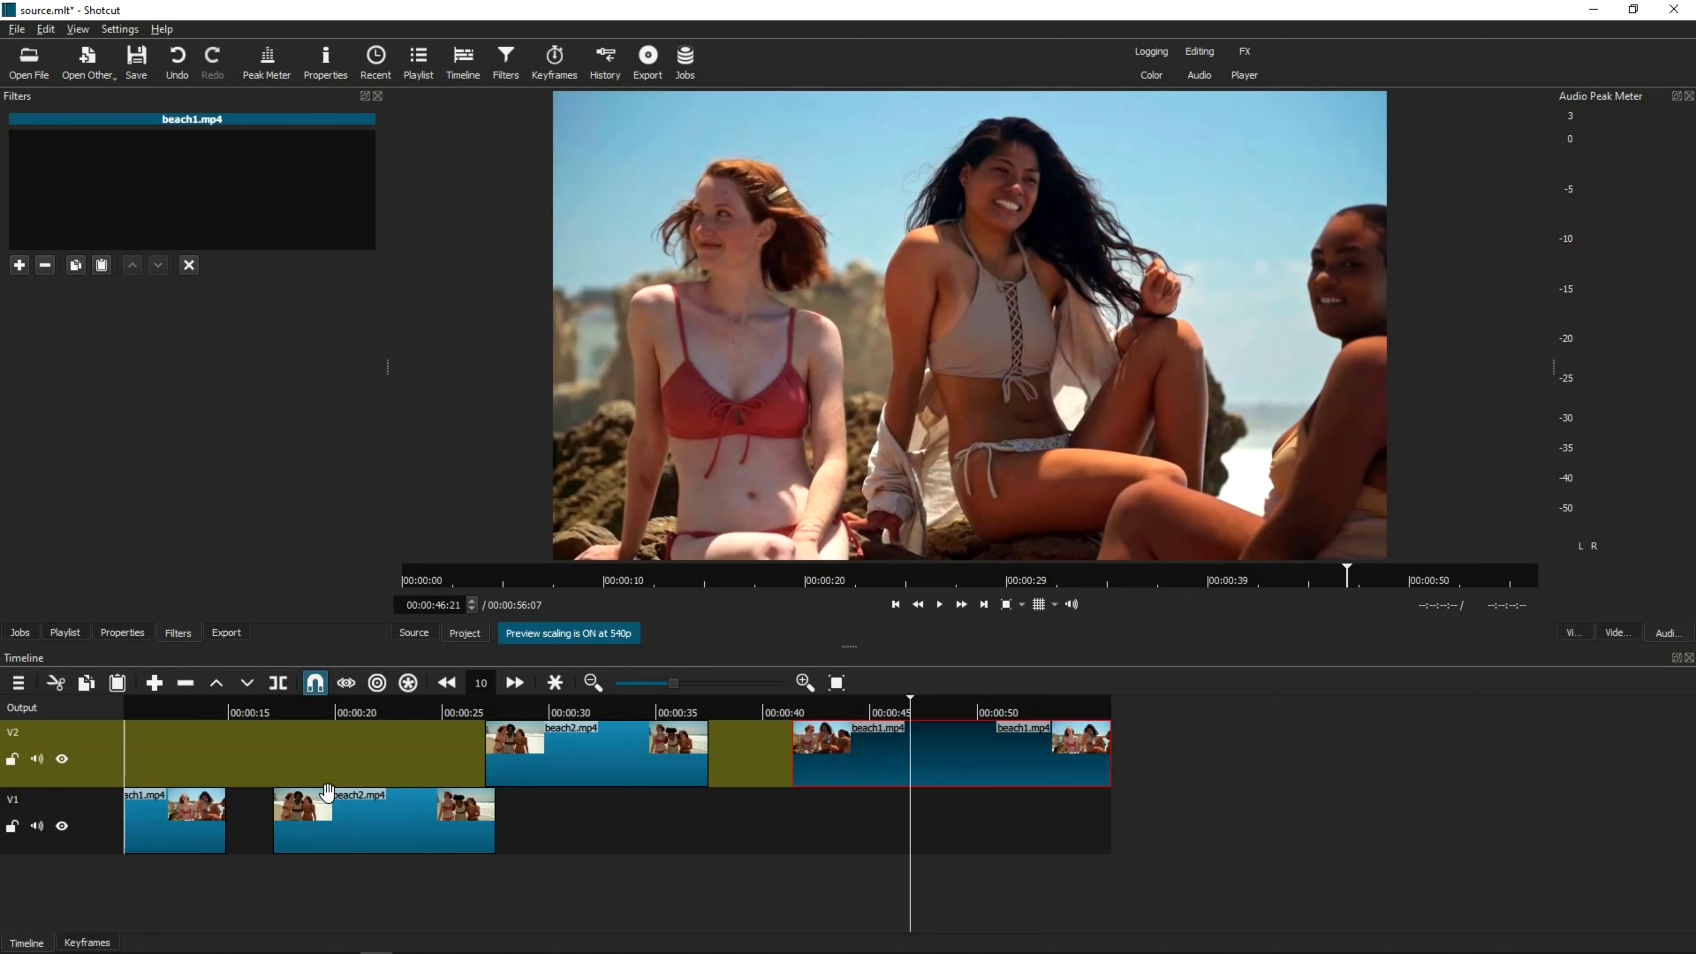
- Remove both filters from V1's beach1.mp4, leaving a sharp preview at about 12 seconds
{"action": "left_click", "coordinate": [187, 821]}
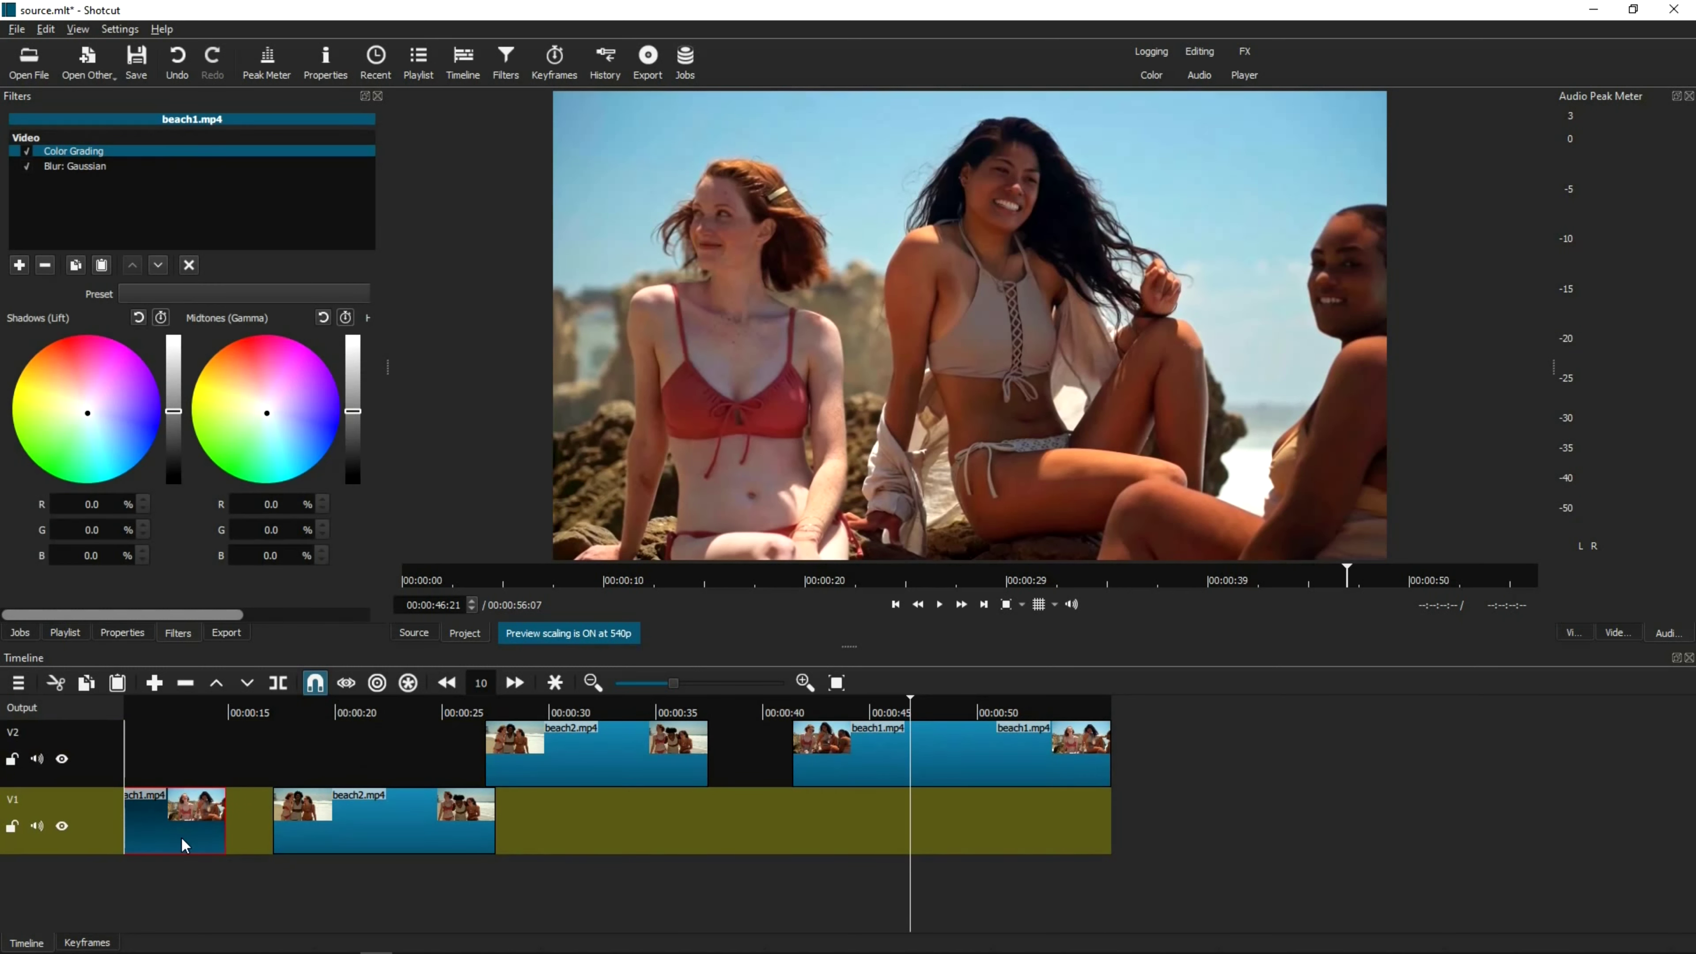
{"action": "left_click", "coordinate": [184, 808]}
{"action": "left_click", "coordinate": [44, 266]}
{"action": "left_click", "coordinate": [44, 266]}
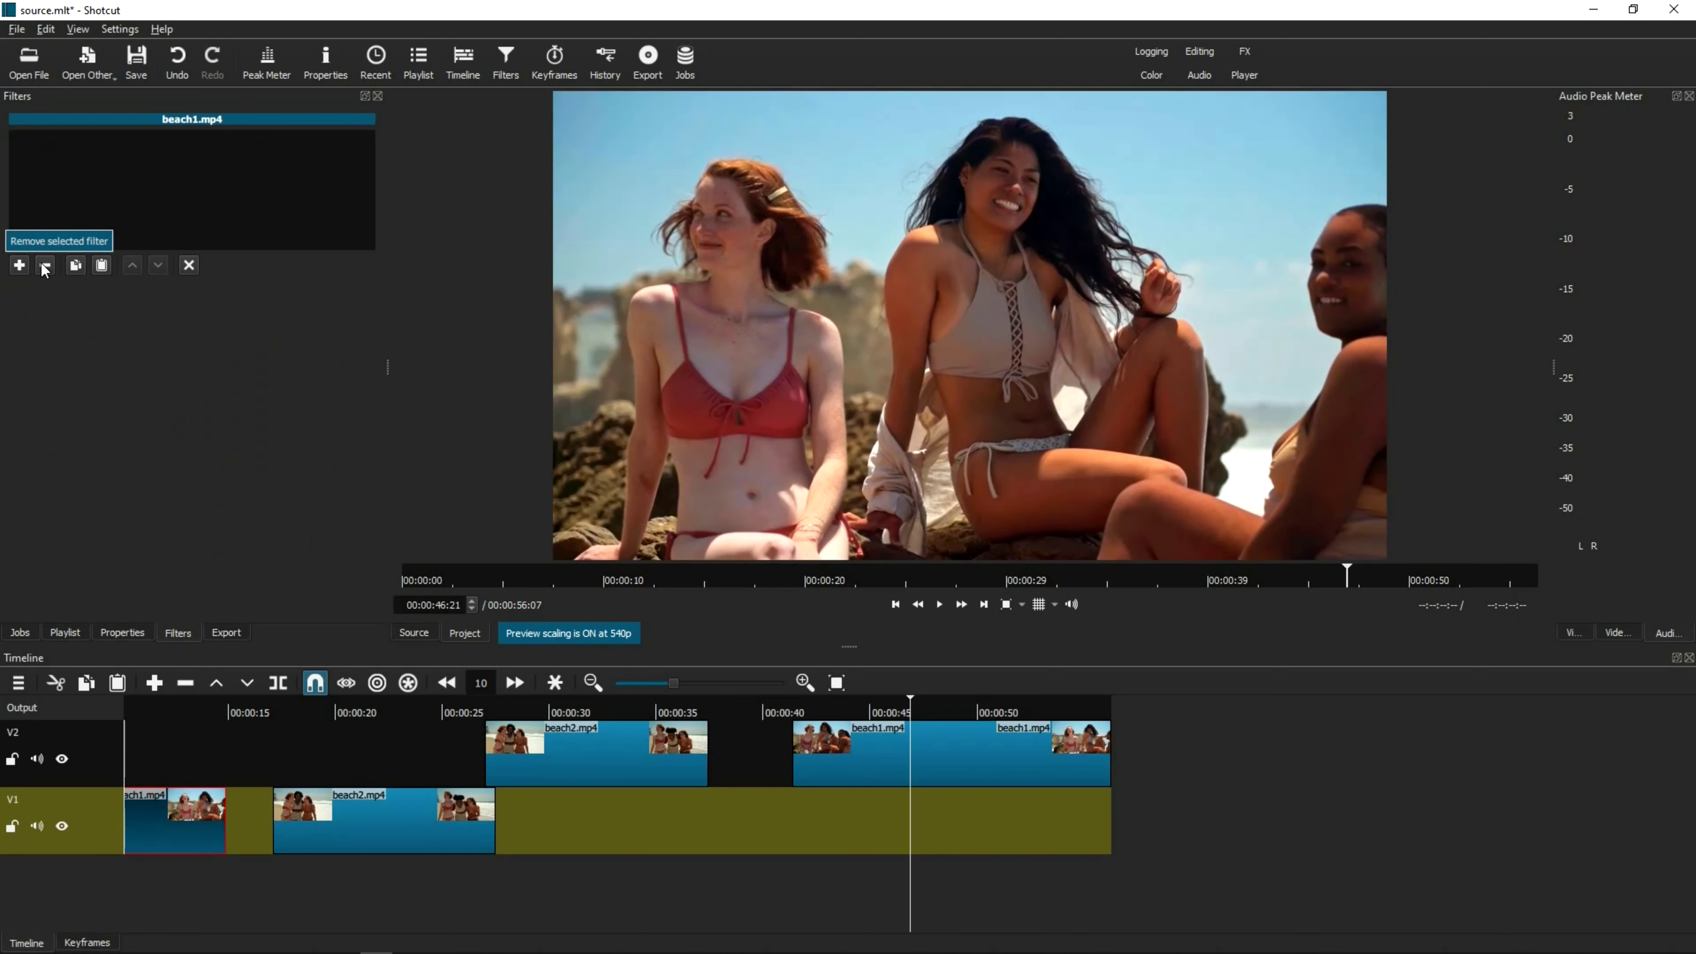
{"action": "left_click", "coordinate": [183, 713]}
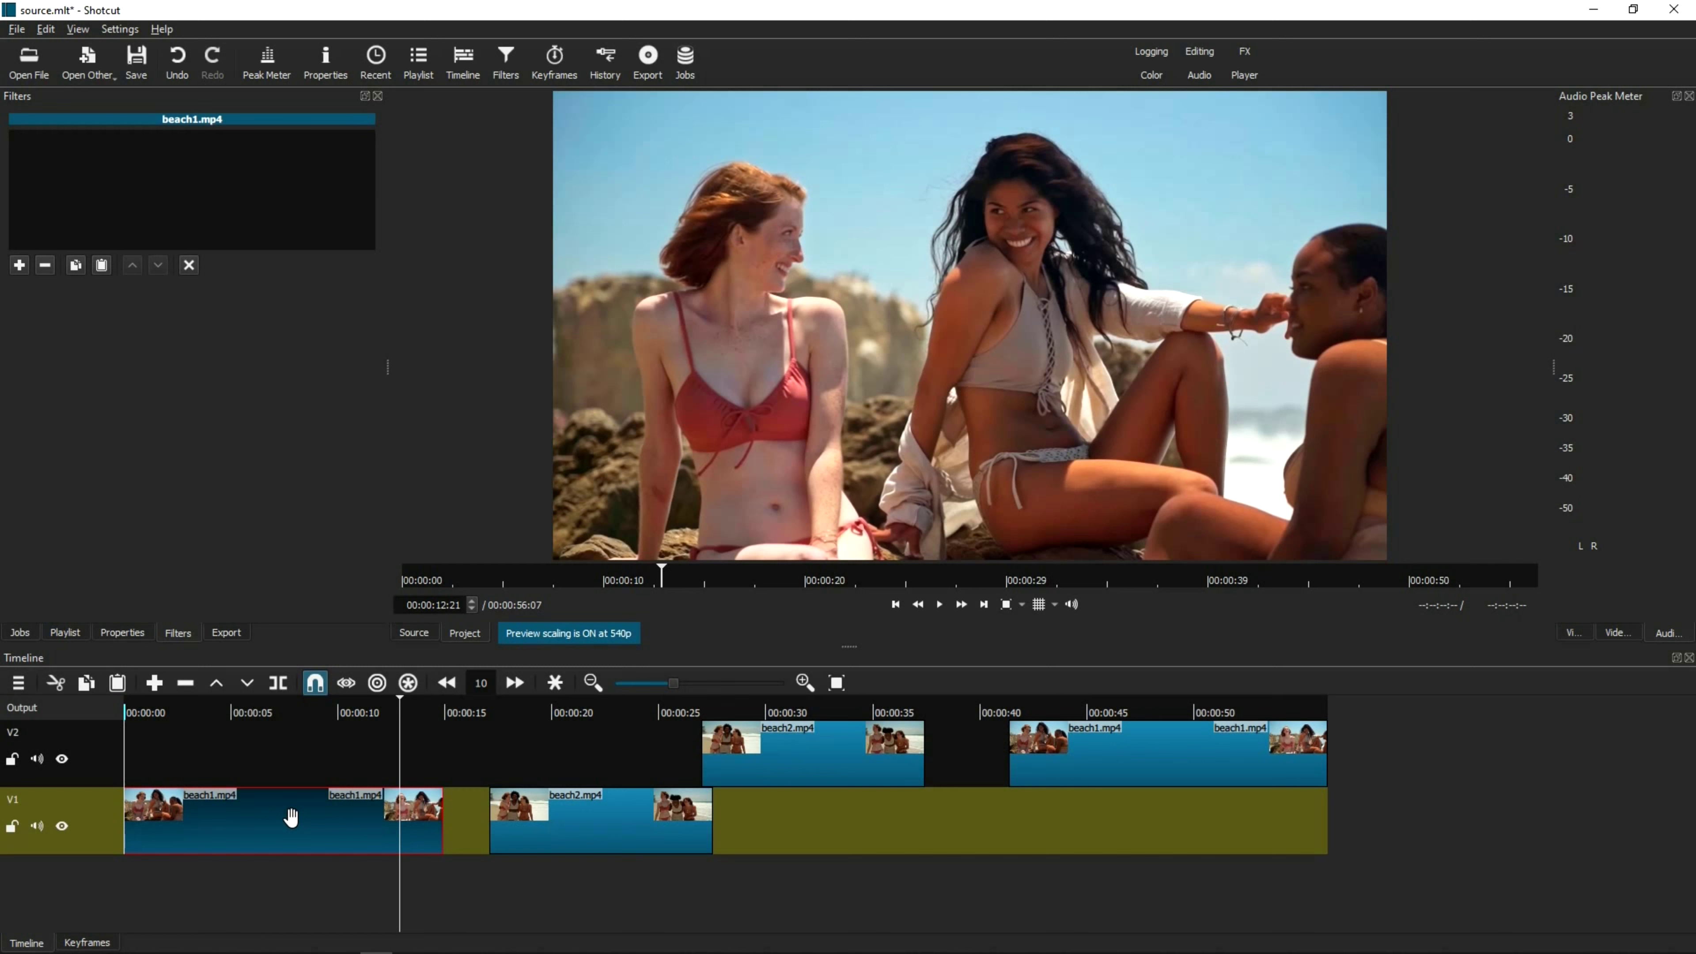
{"action": "left_click", "coordinate": [97, 825]}
{"action": "left_click", "coordinate": [99, 824]}
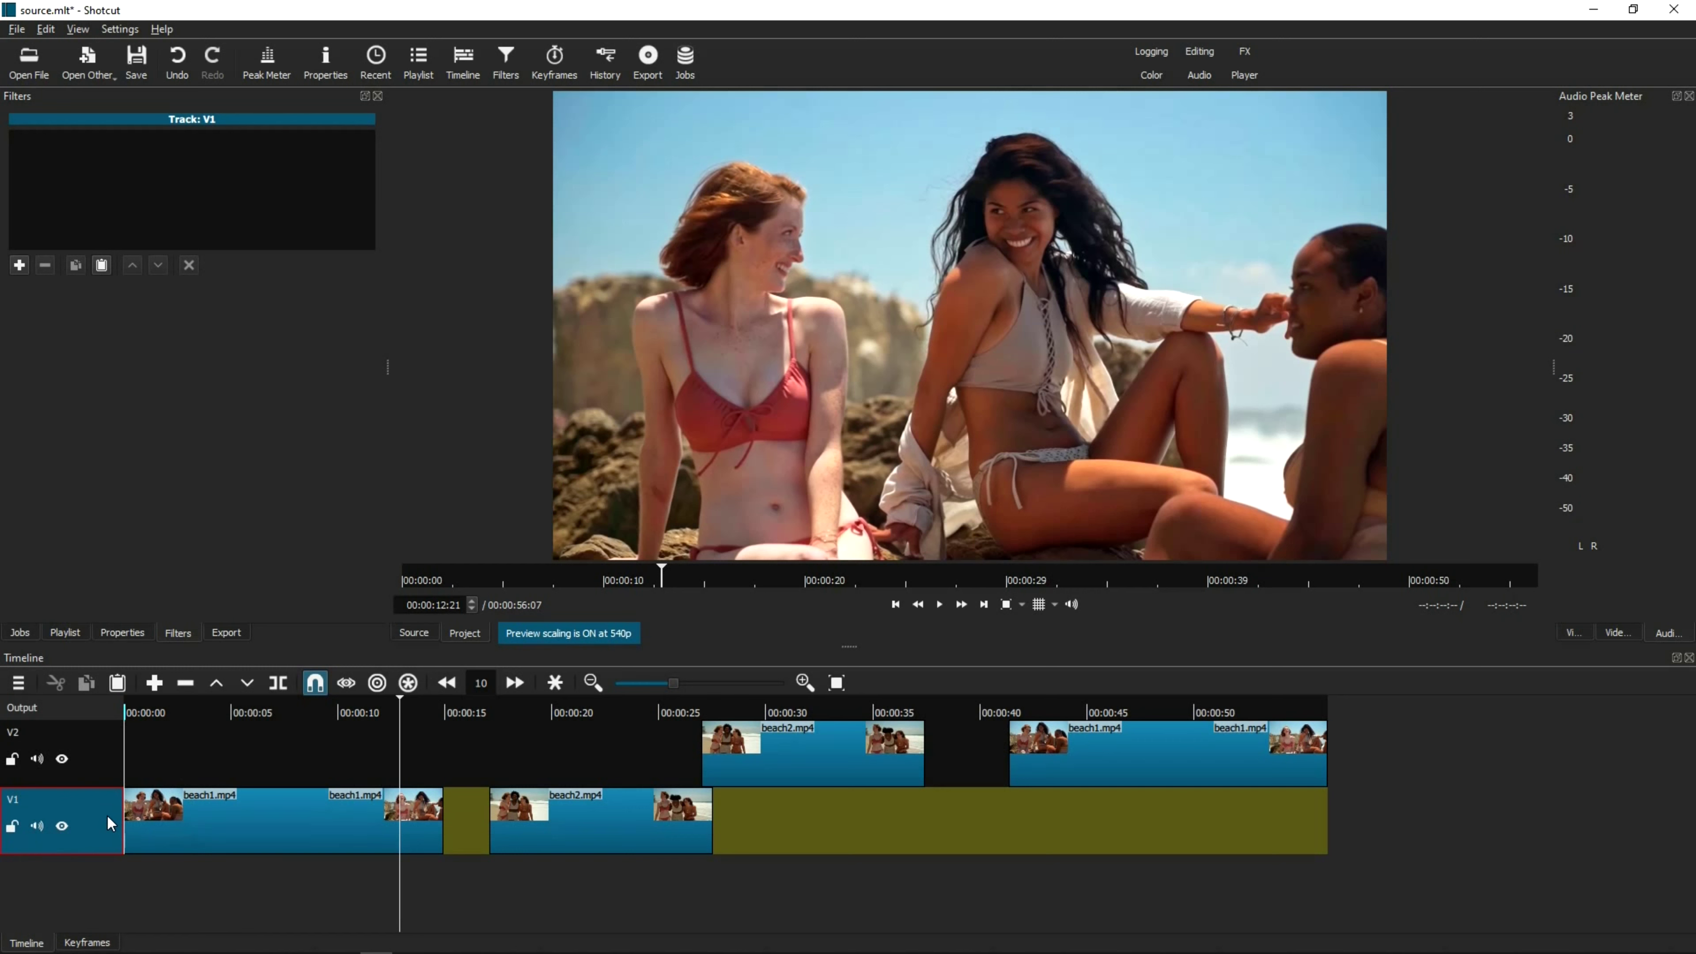
- Paste the copied Color Grading and Gaussian Blur filters onto track V1
{"action": "left_click", "coordinate": [109, 818]}
{"action": "left_click", "coordinate": [99, 830]}
{"action": "left_click", "coordinate": [100, 265]}
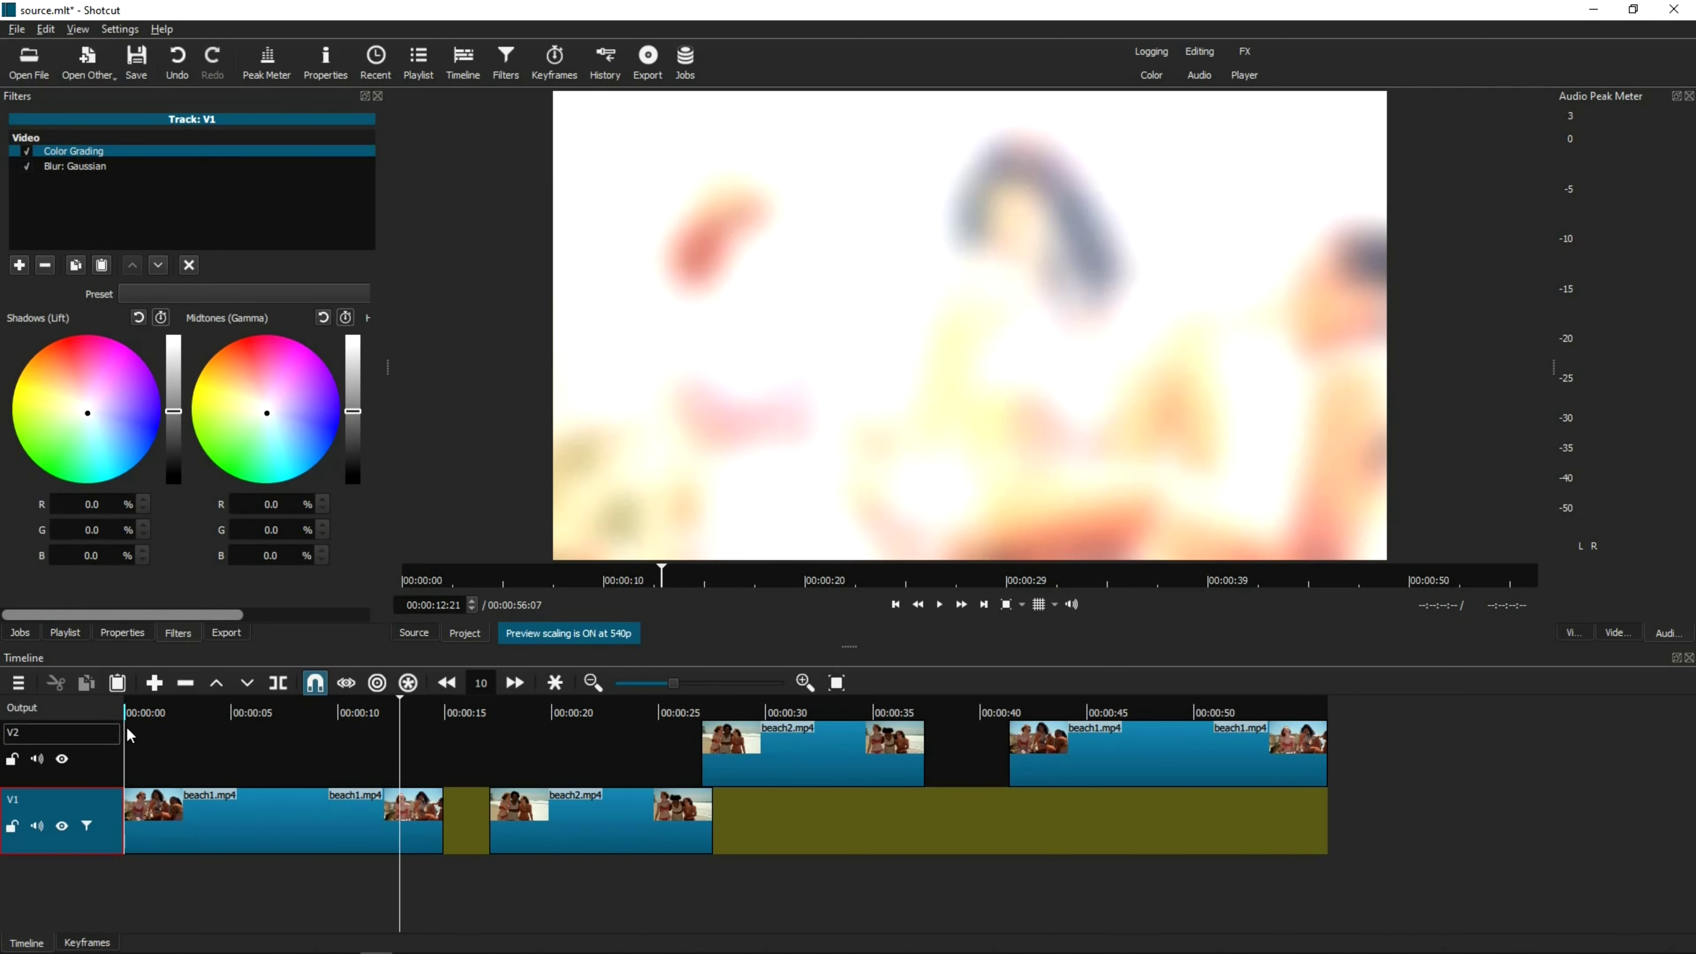
- Play the timeline to preview the V1 blur, confirming beach2.mp4 carries no clip filters
{"action": "left_click", "coordinate": [160, 710]}
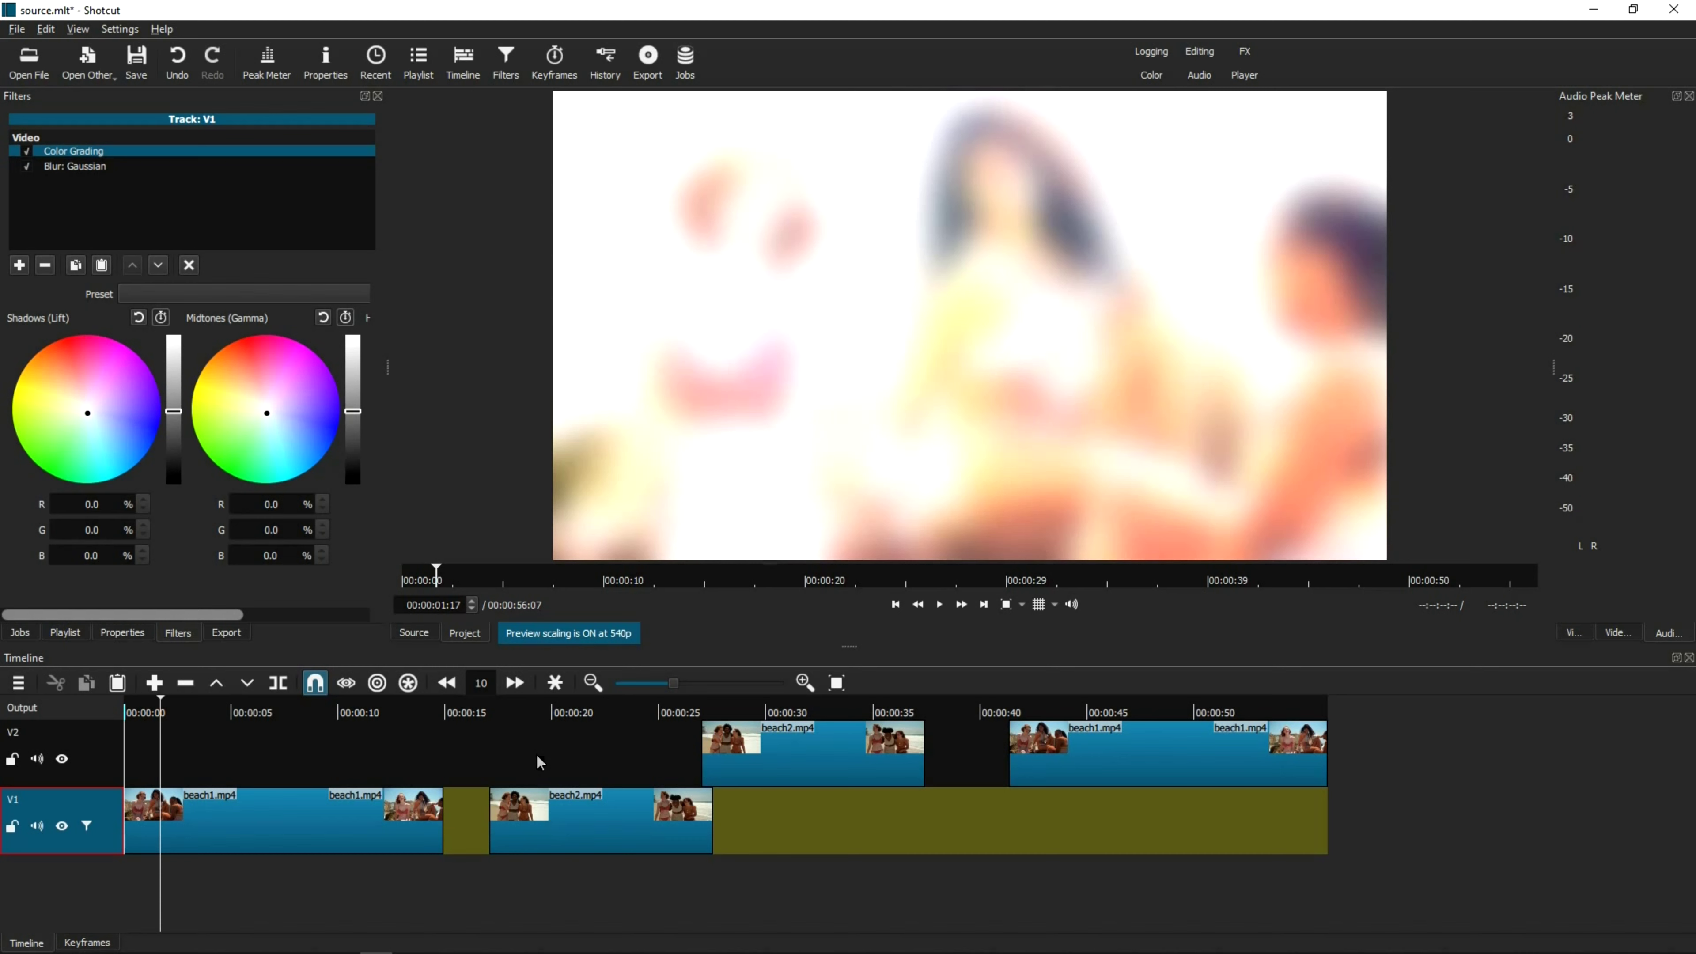
{"action": "left_click", "coordinate": [939, 605]}
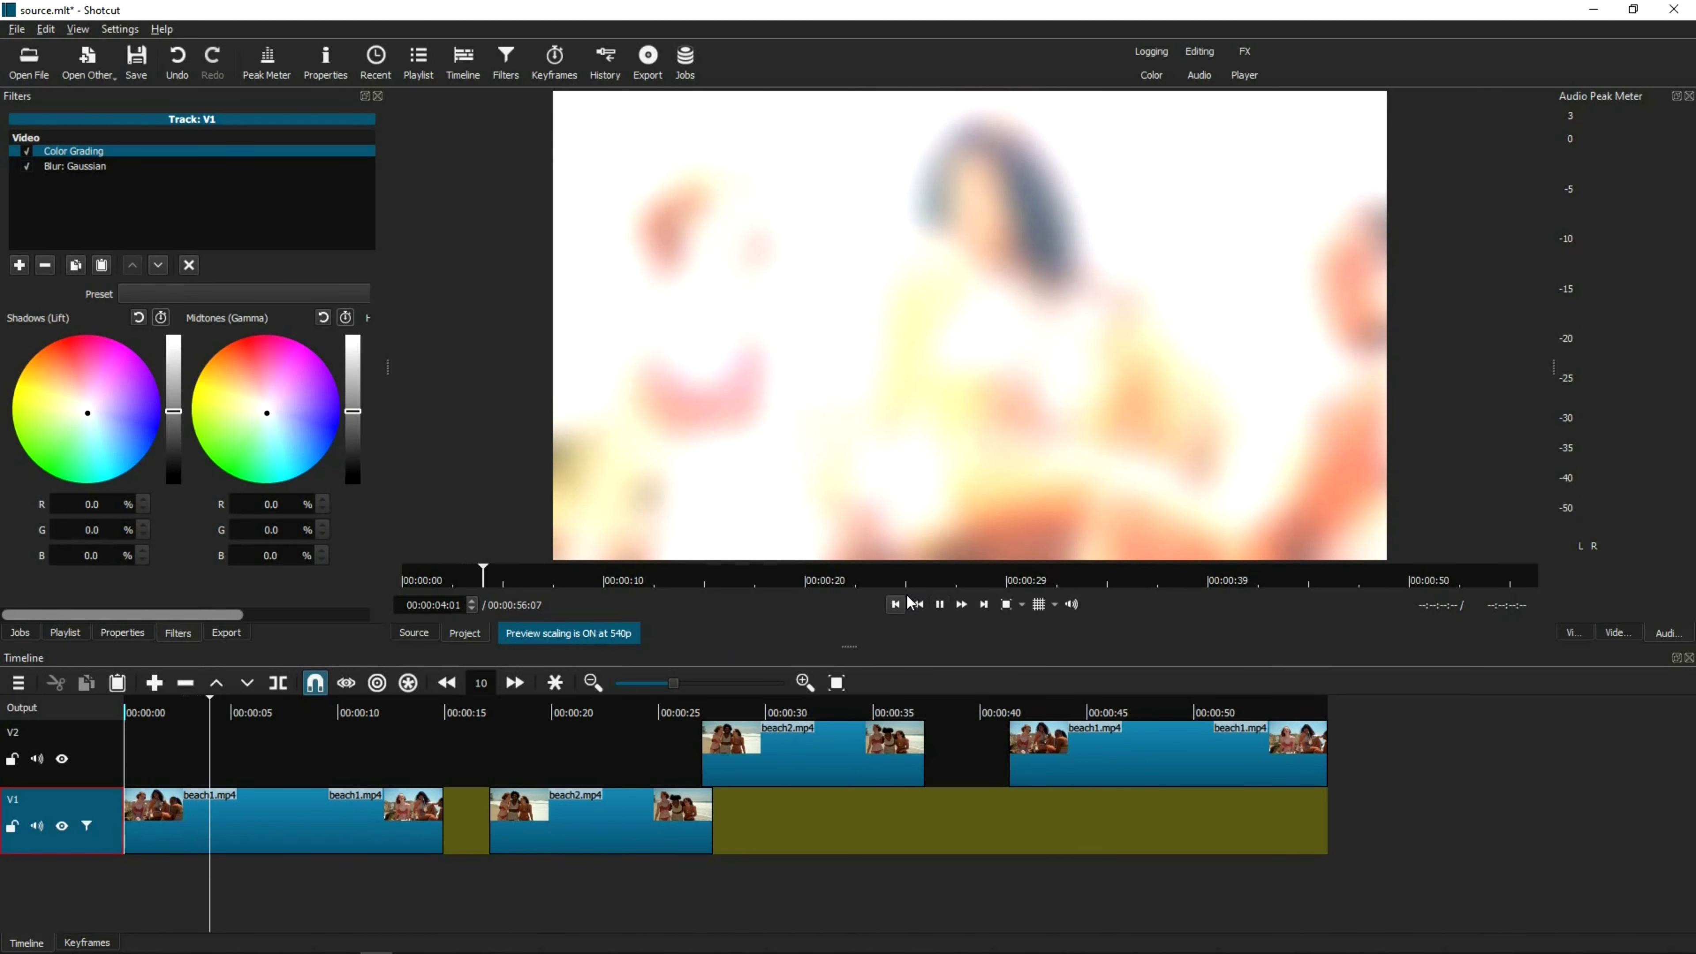
{"action": "left_click", "coordinate": [614, 708]}
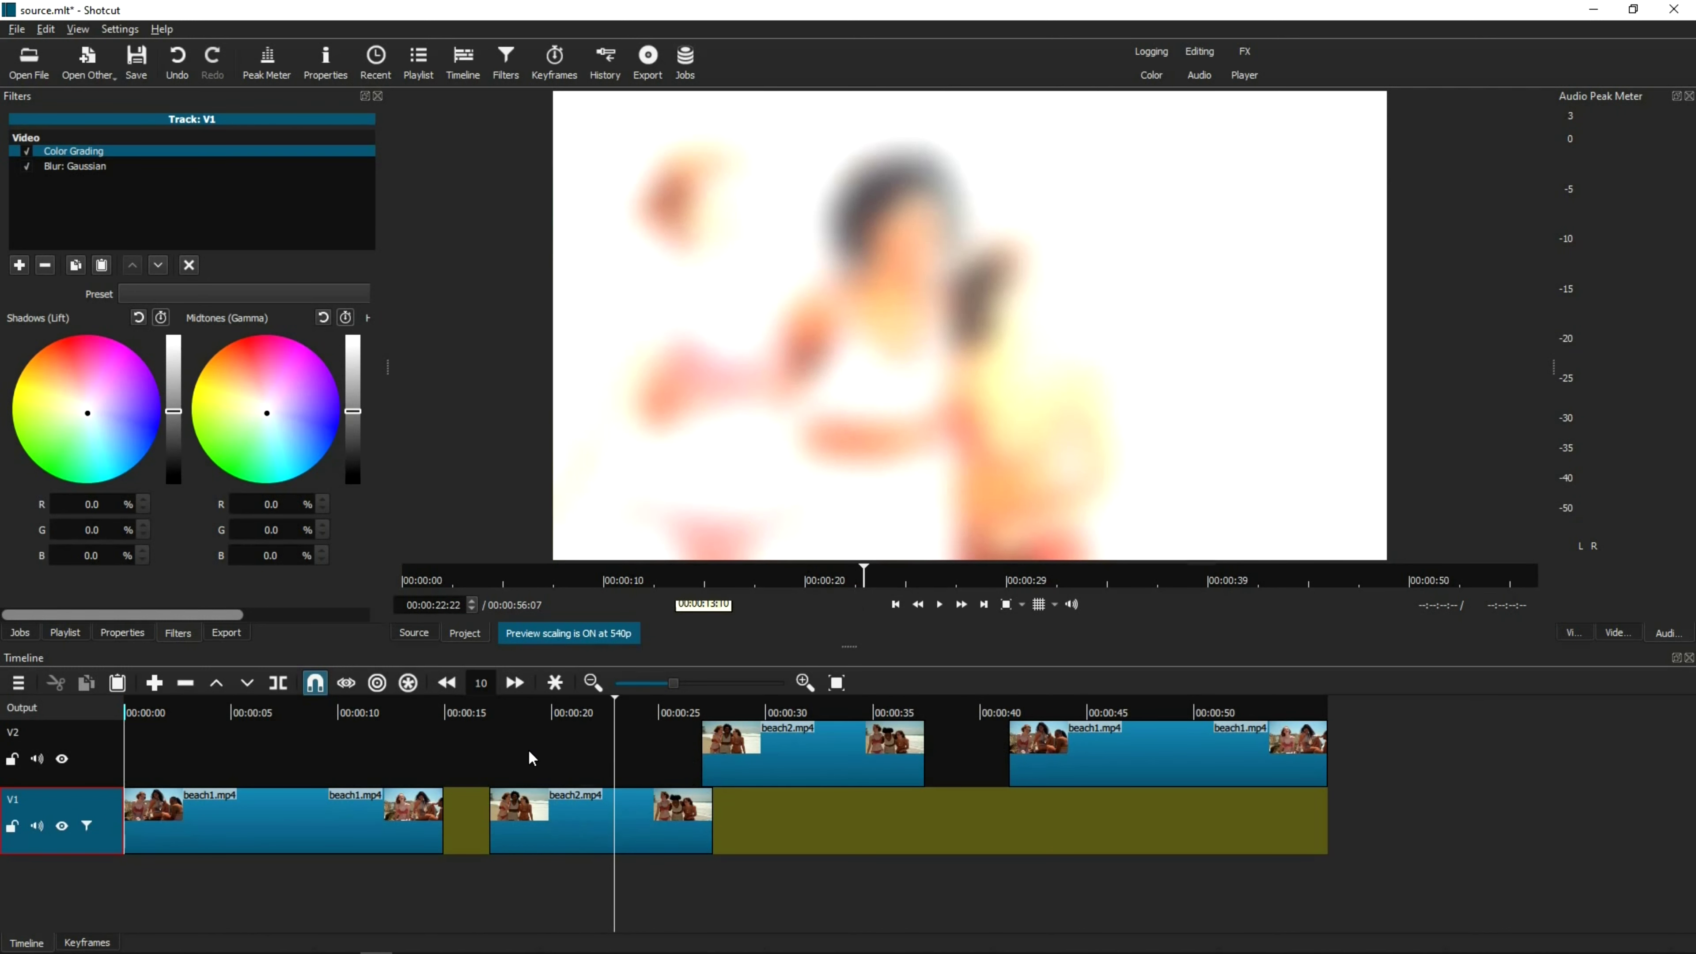
{"action": "left_click", "coordinate": [580, 810]}
{"action": "left_click", "coordinate": [625, 815]}
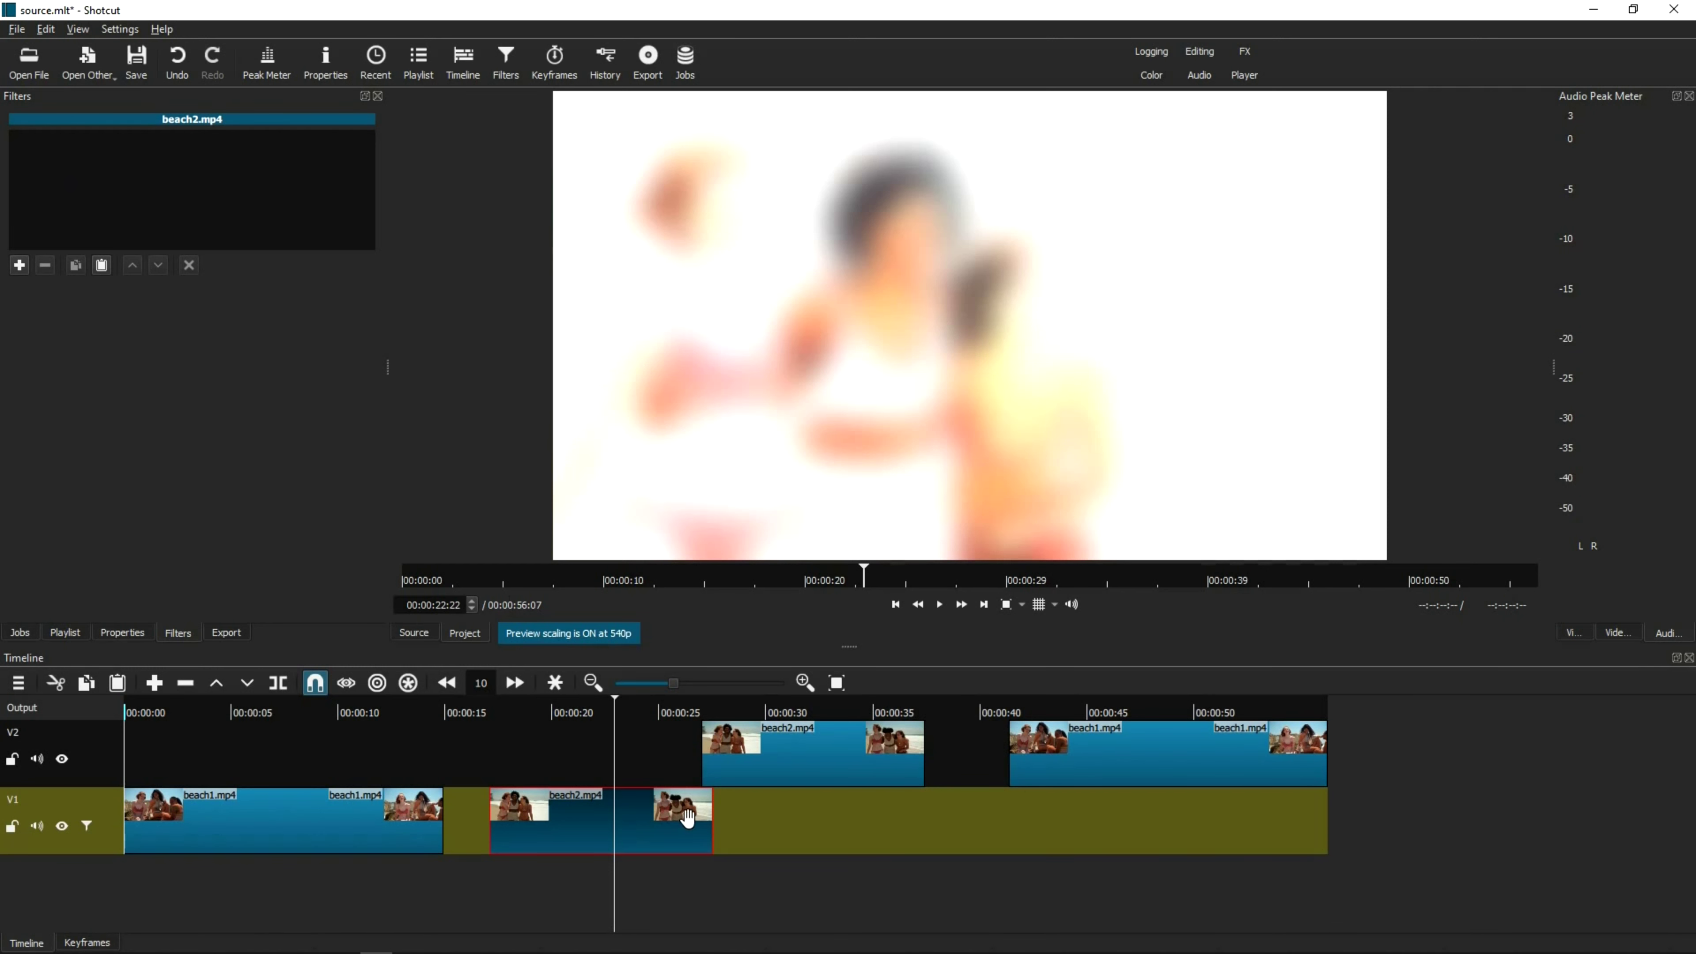
{"action": "left_click", "coordinate": [105, 847]}
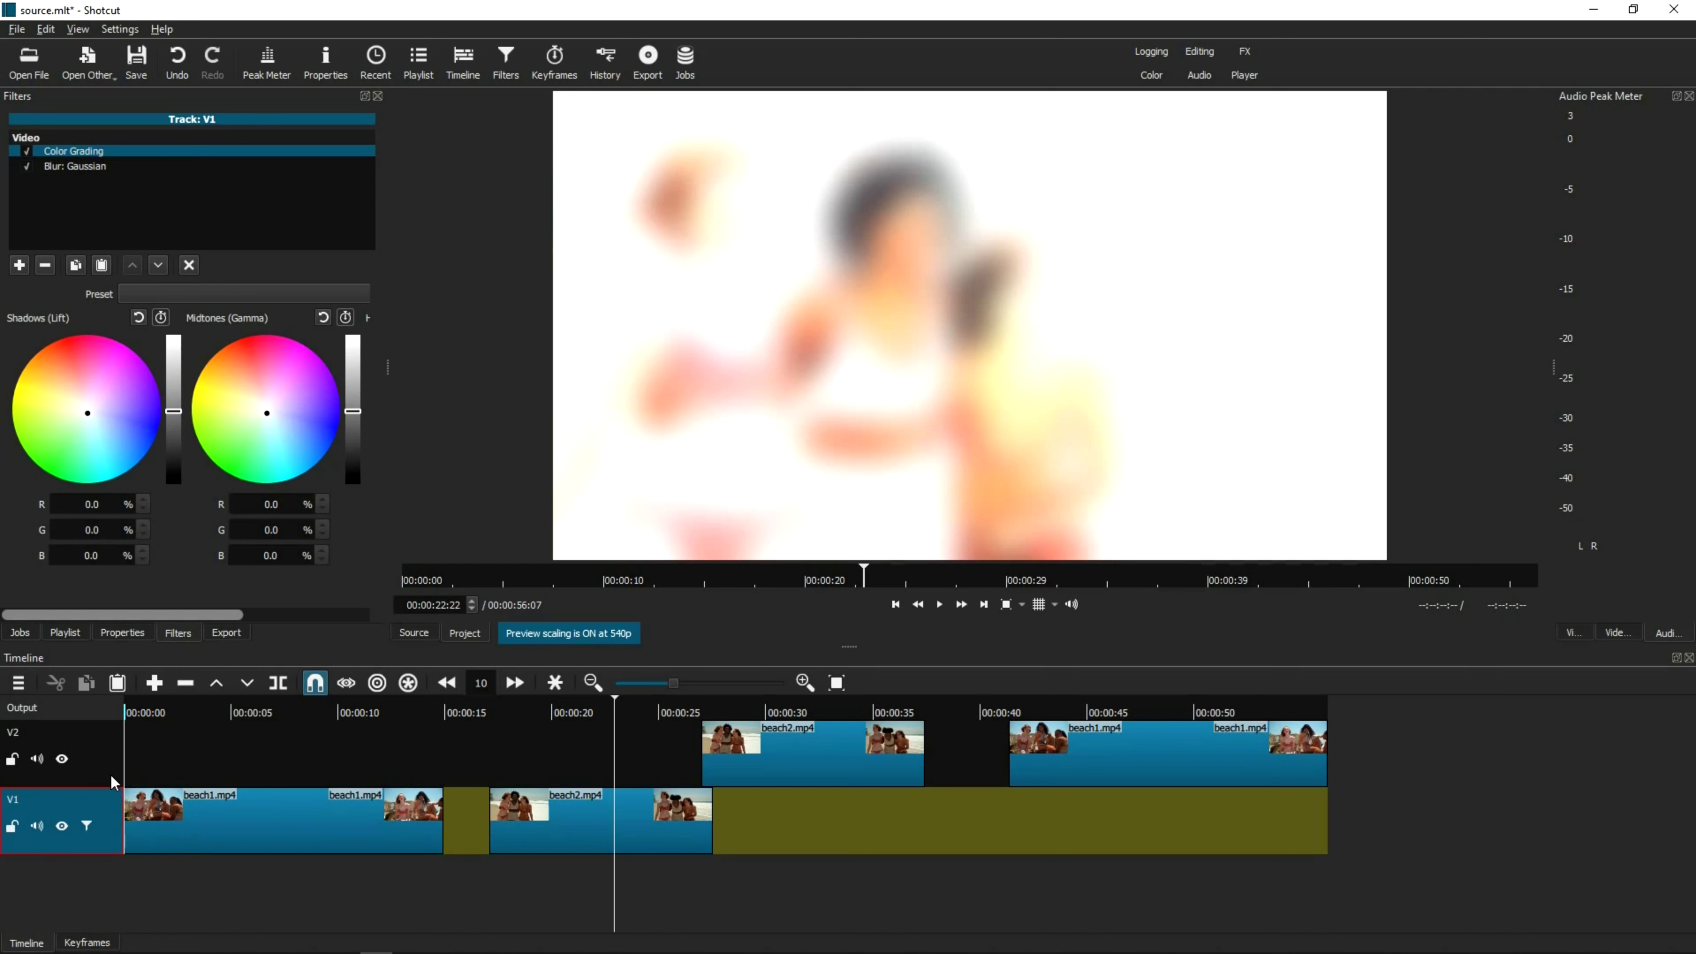
{"action": "left_click", "coordinate": [112, 837]}
{"action": "left_click", "coordinate": [111, 764]}
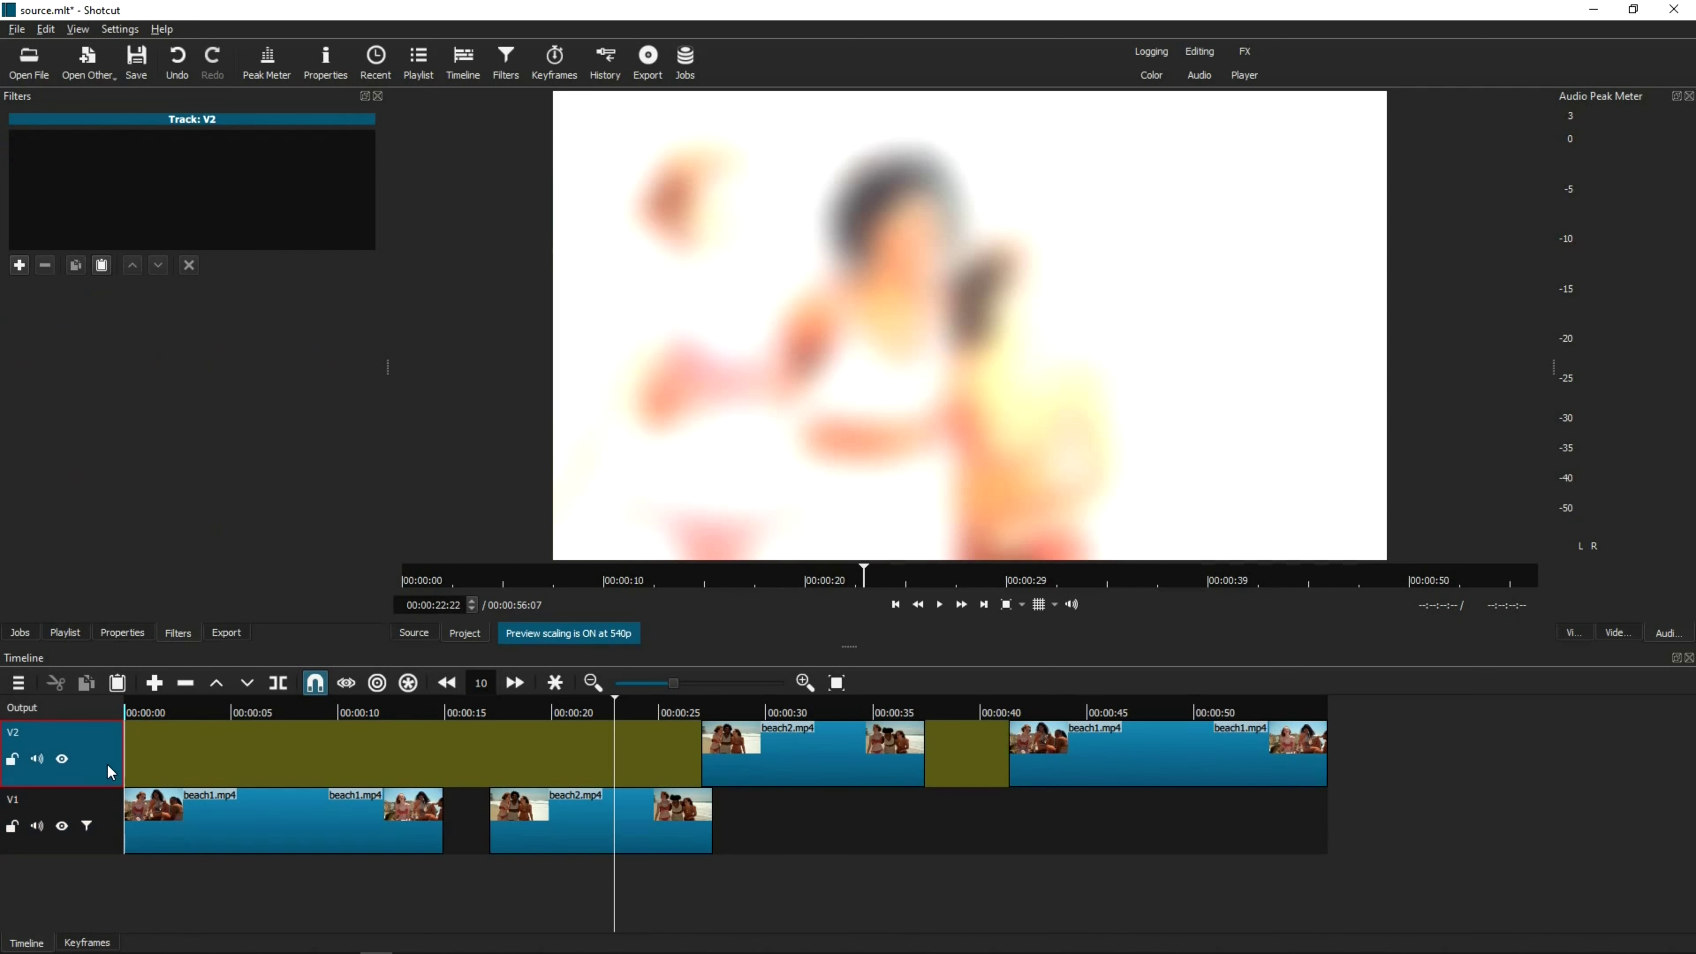
{"action": "left_click", "coordinate": [98, 767]}
{"action": "left_click", "coordinate": [113, 174]}
{"action": "left_click", "coordinate": [765, 721]}
{"action": "left_click", "coordinate": [757, 712]}
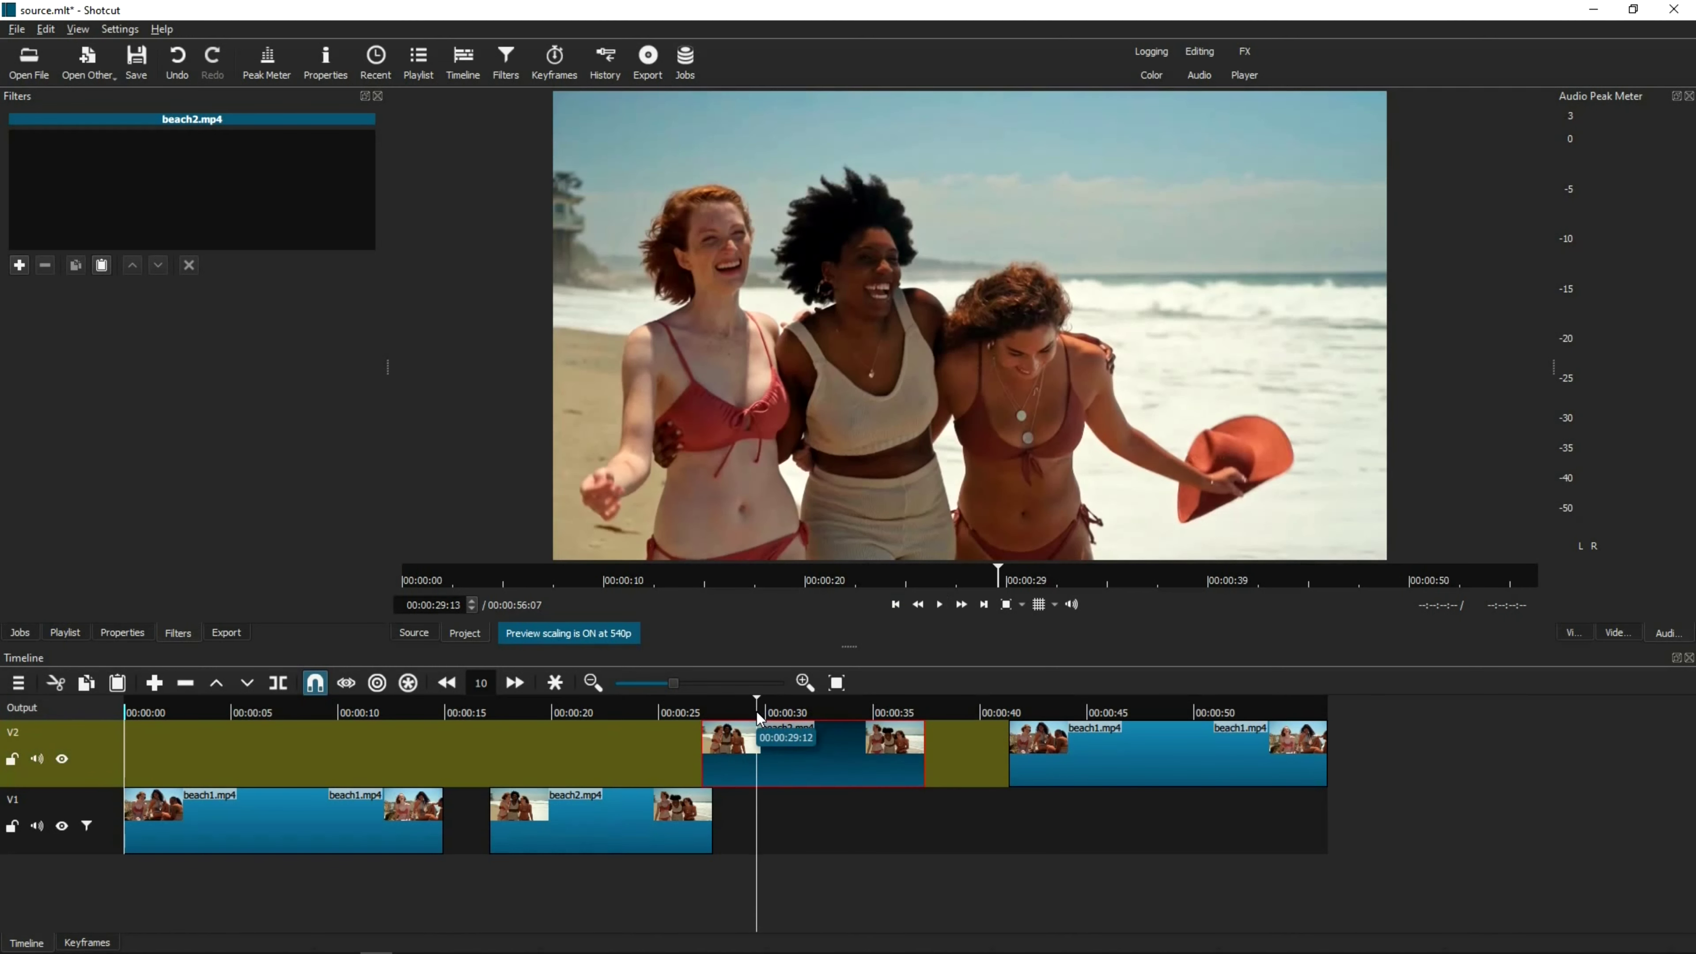
{"action": "left_click", "coordinate": [1134, 716]}
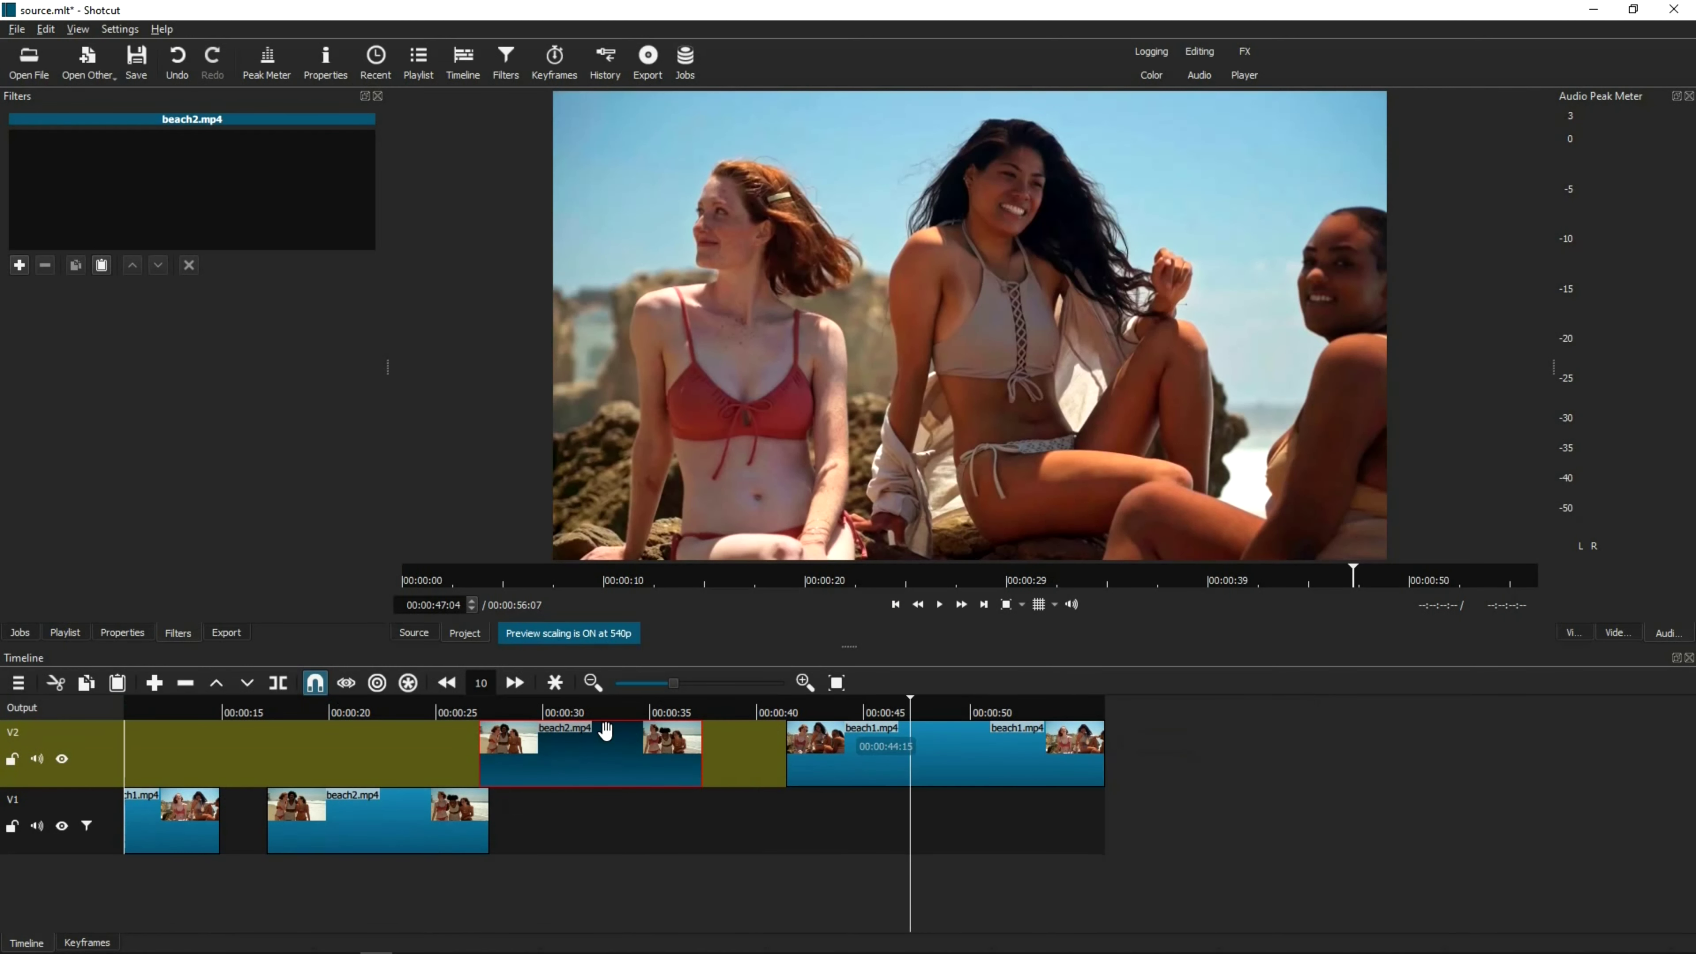
{"action": "left_click", "coordinate": [592, 710]}
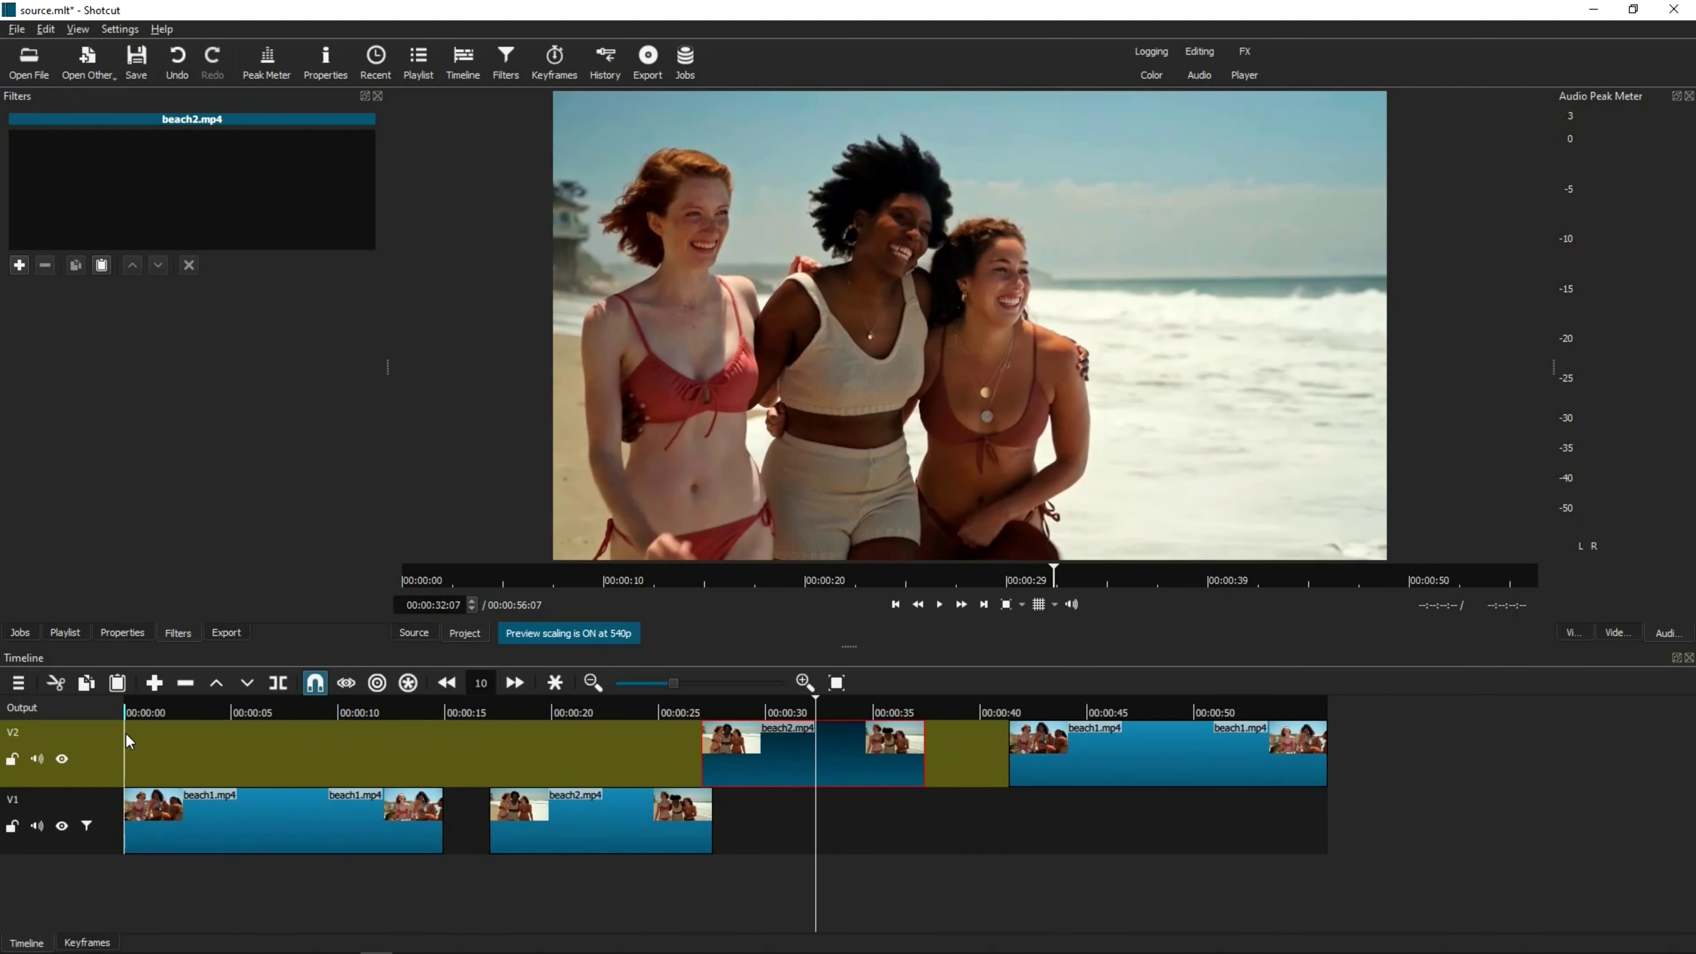
{"action": "left_click", "coordinate": [102, 758]}
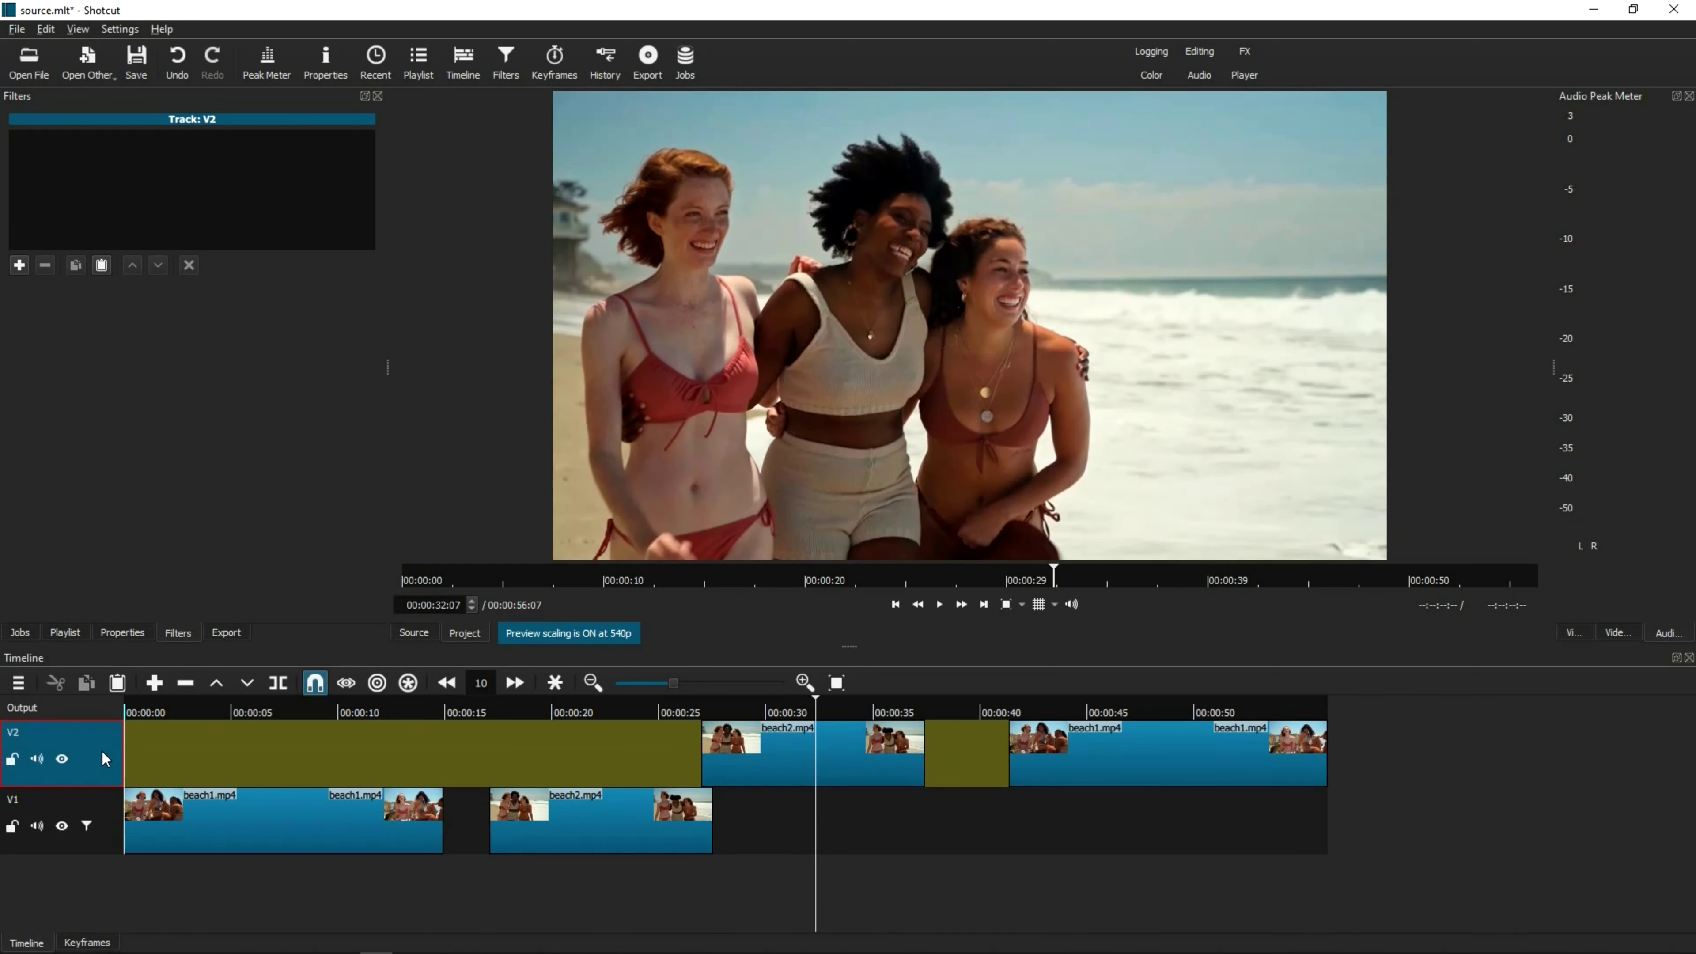
{"action": "left_click", "coordinate": [102, 266]}
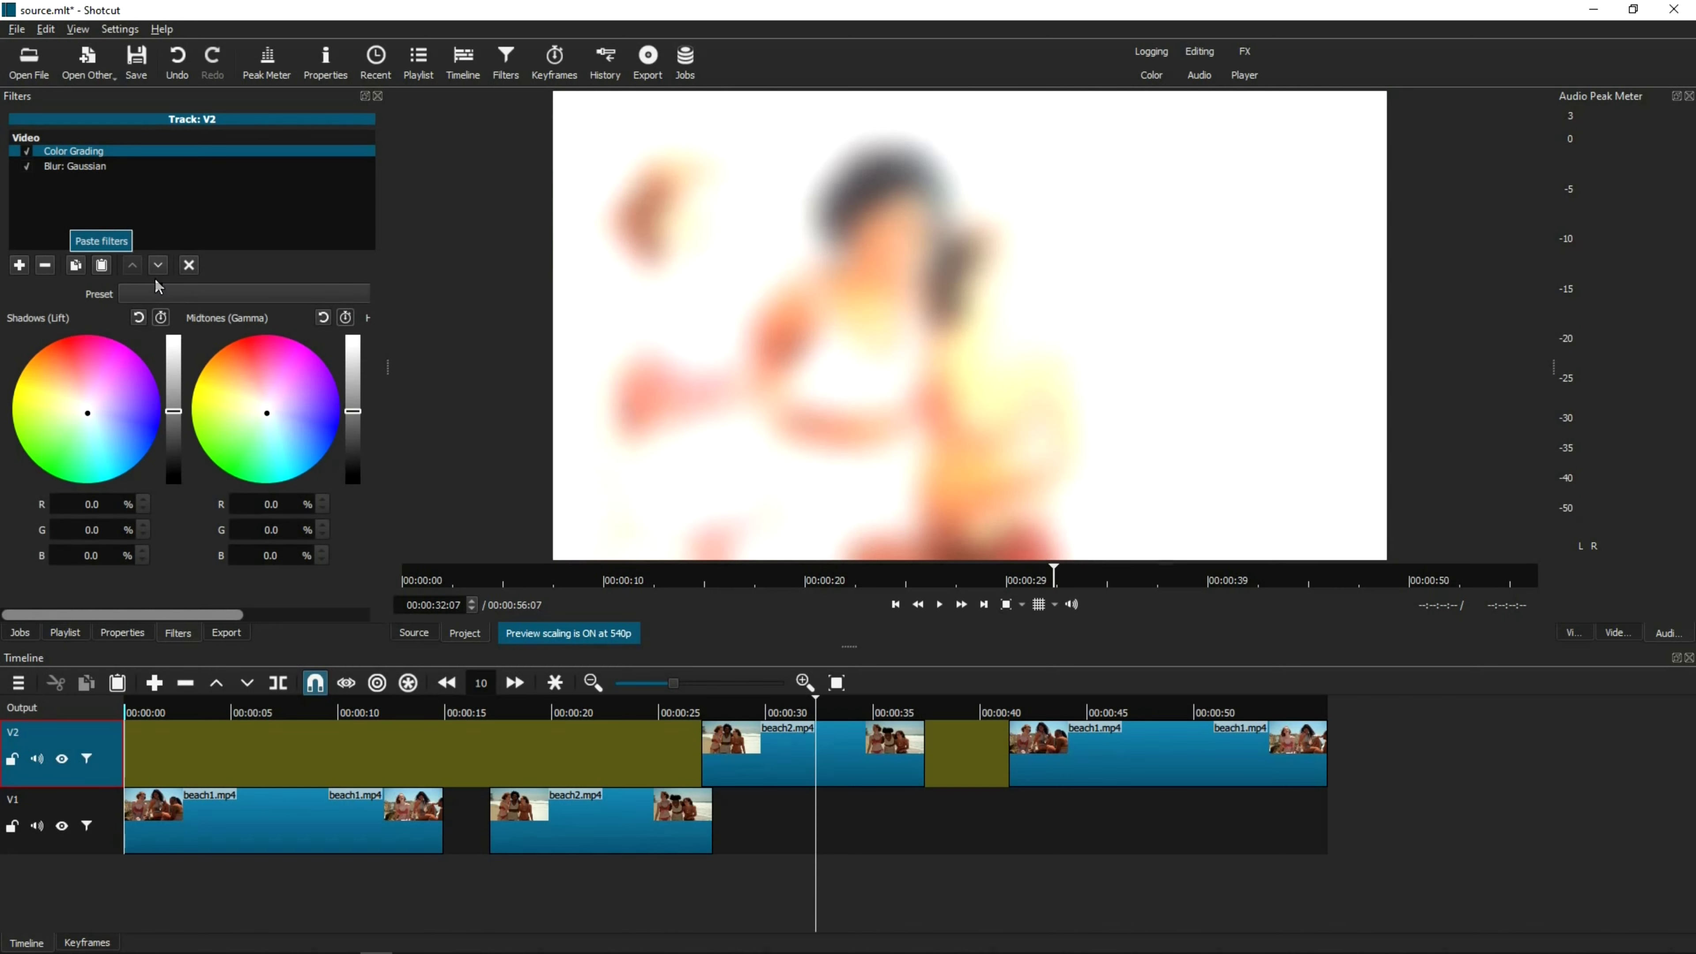
{"action": "left_click", "coordinate": [663, 712]}
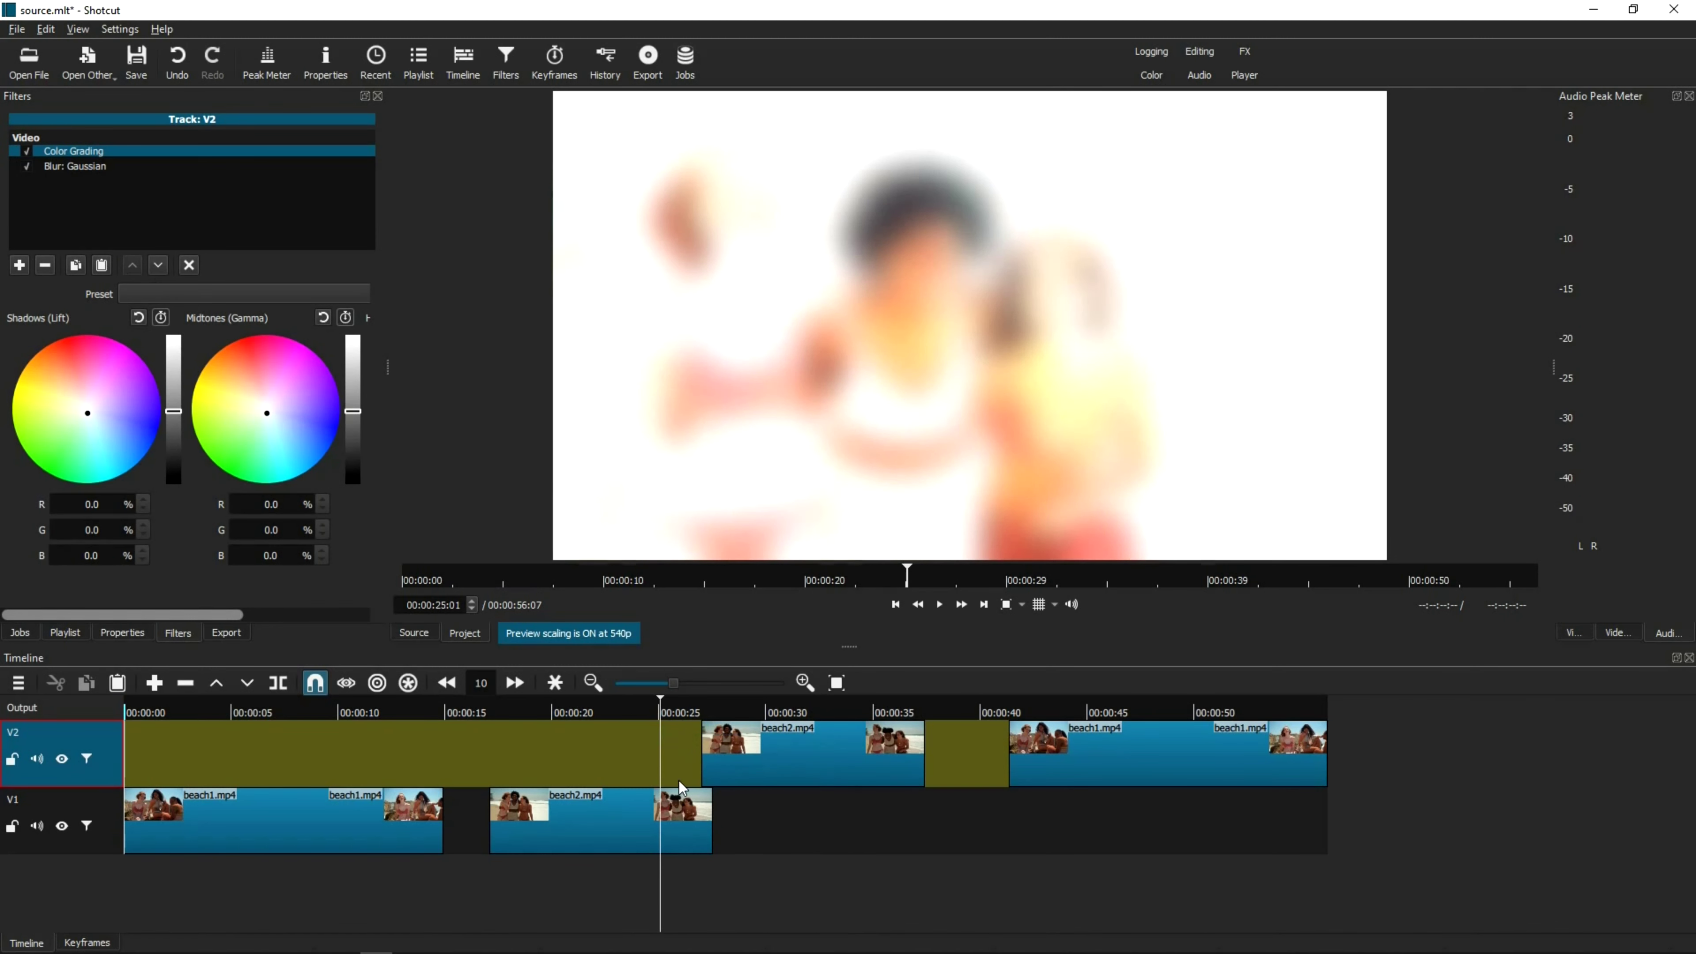
{"action": "left_click", "coordinate": [765, 702]}
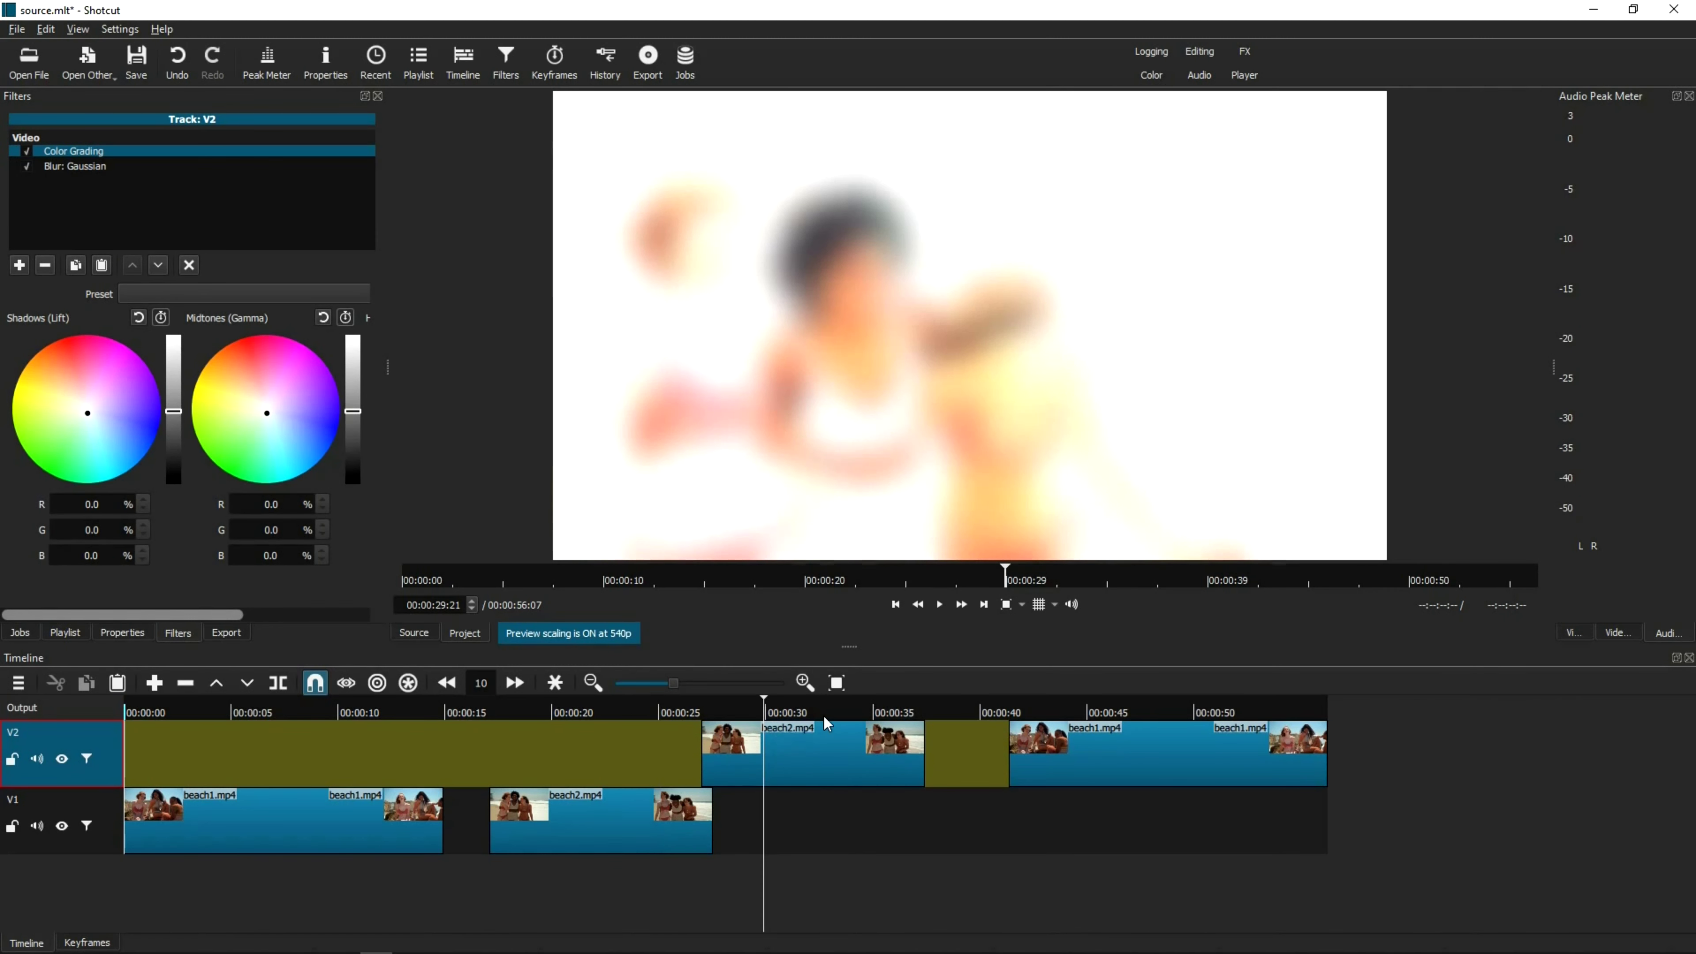
{"action": "left_click", "coordinate": [1058, 714]}
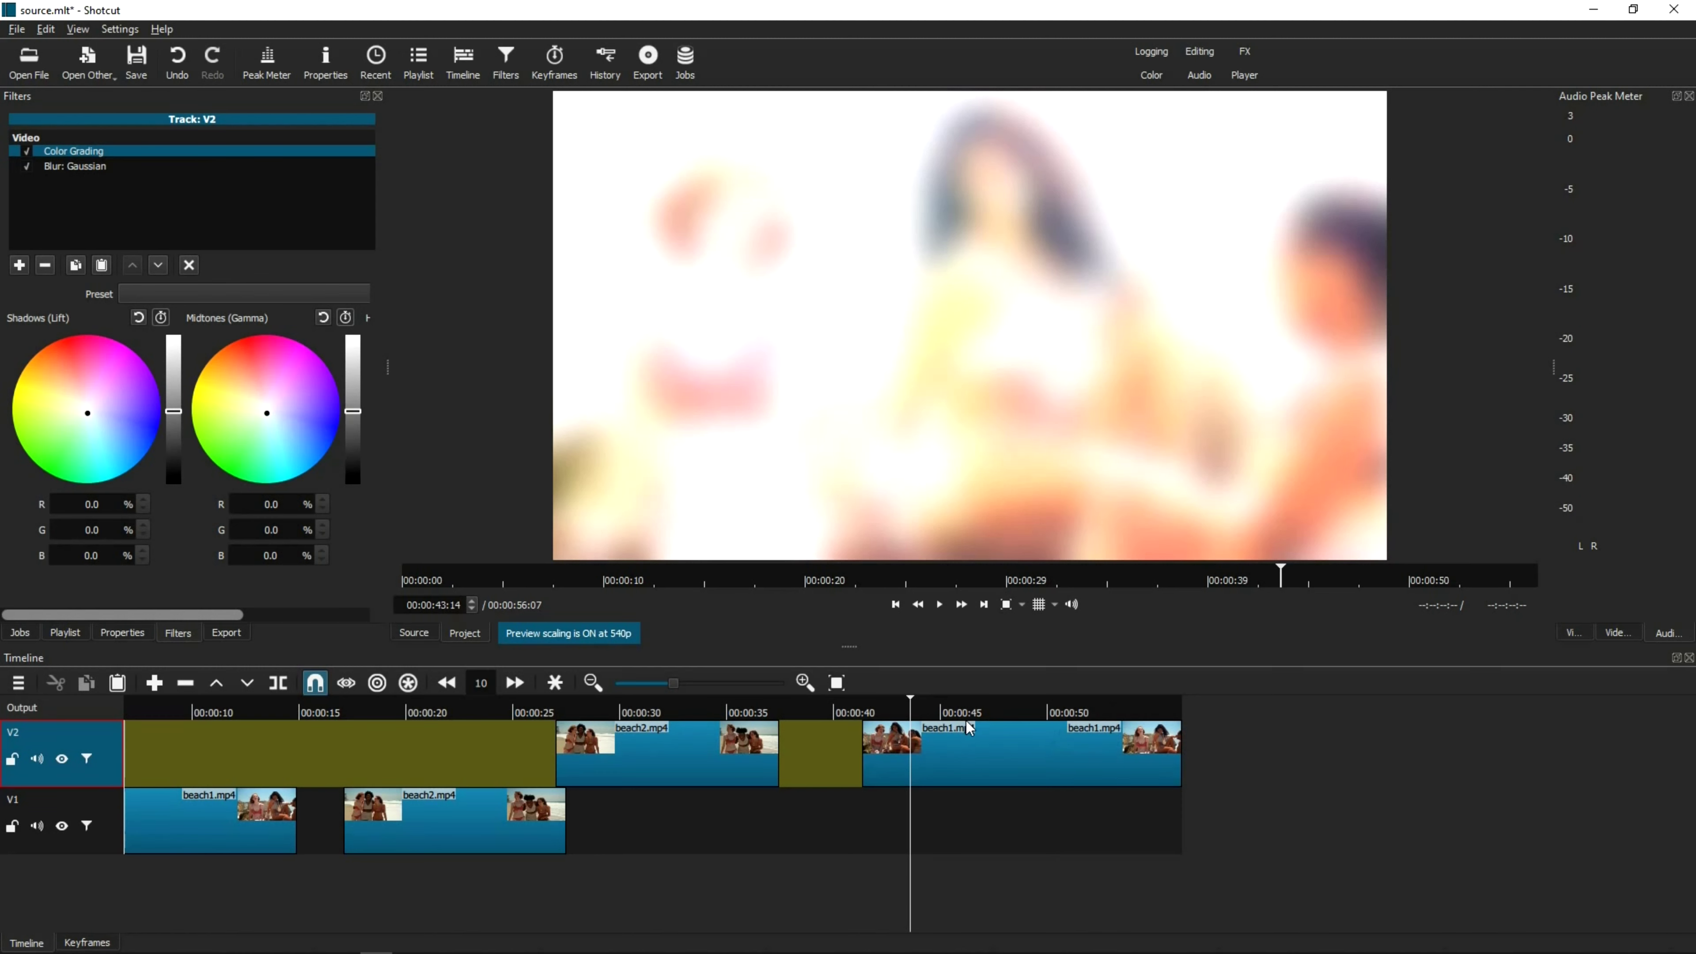
{"action": "left_click", "coordinate": [679, 713]}
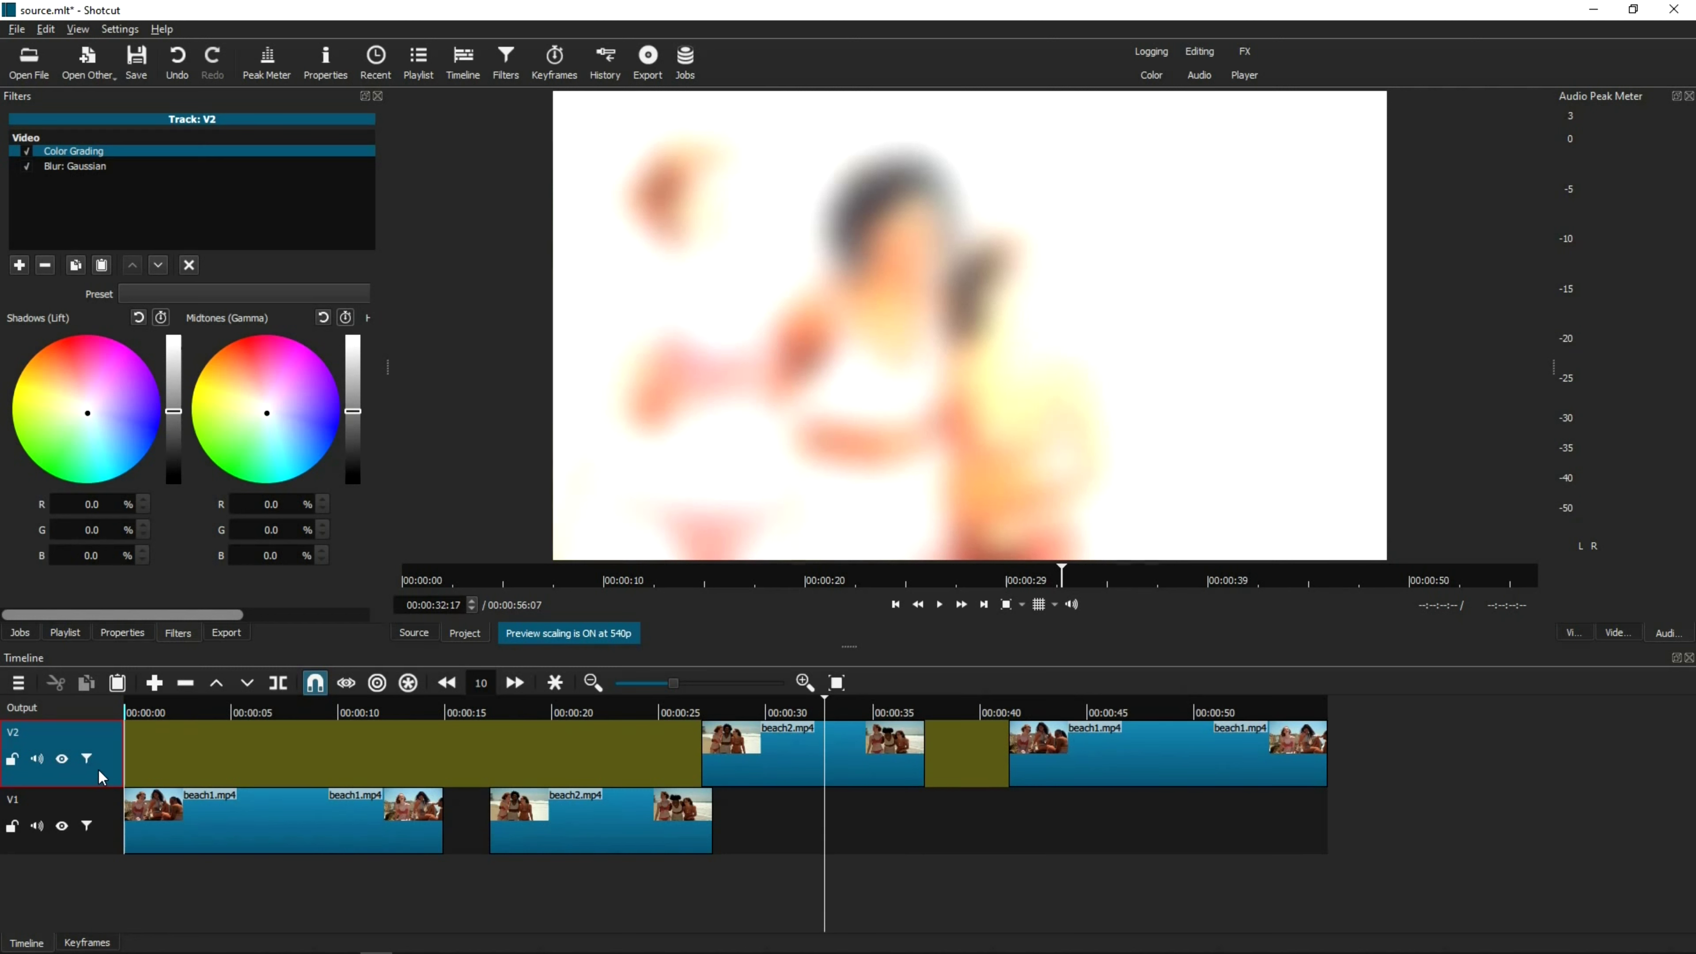
- Drag the V2 track's Blur: Gaussian amount down from 80.3 to 40.4
{"action": "left_click", "coordinate": [63, 166]}
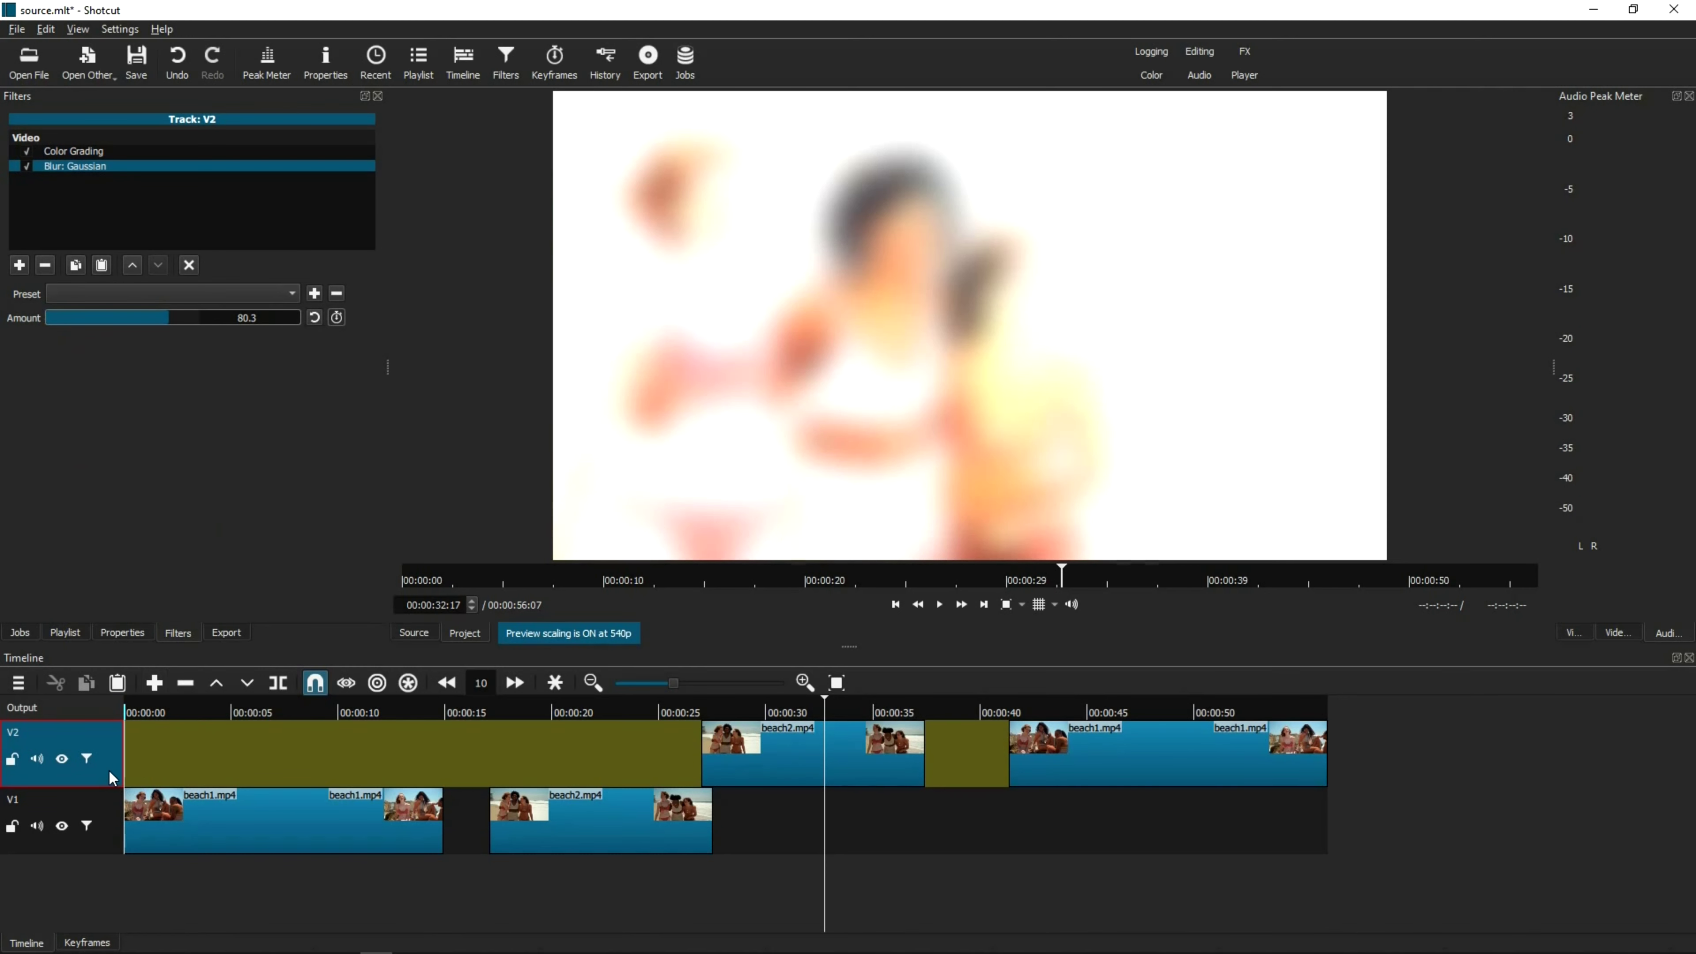
{"action": "left_click_drag", "start_coordinate": [164, 321], "coordinate": [75, 319]}
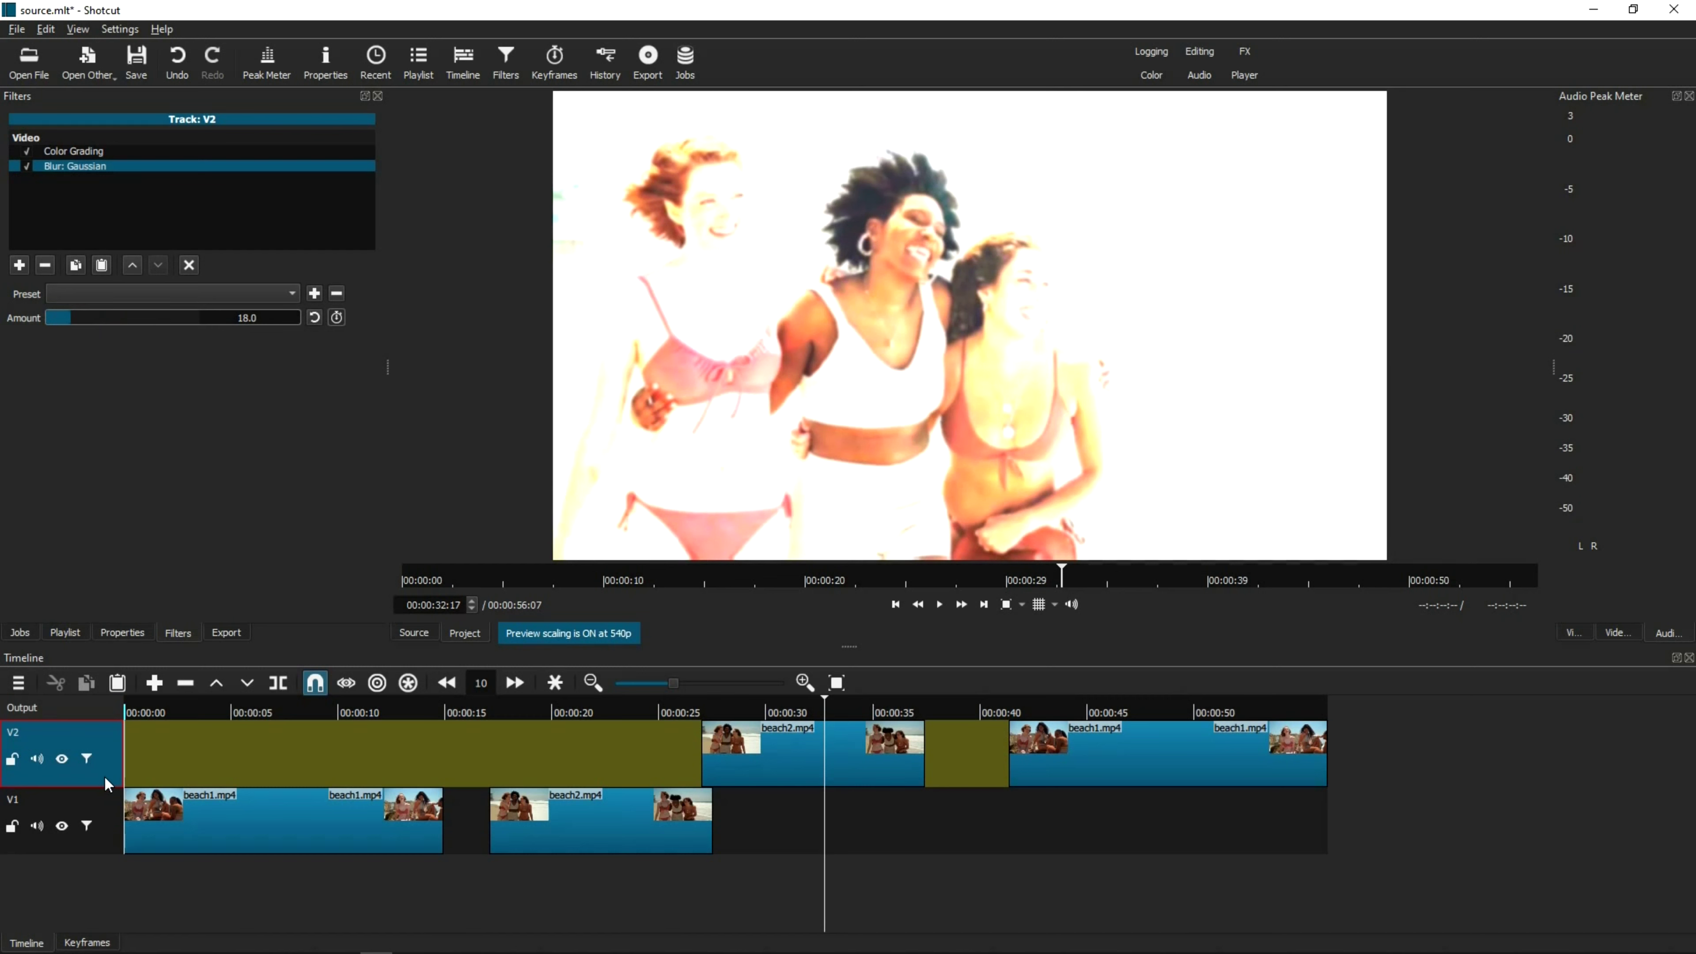
{"action": "left_click", "coordinate": [796, 757]}
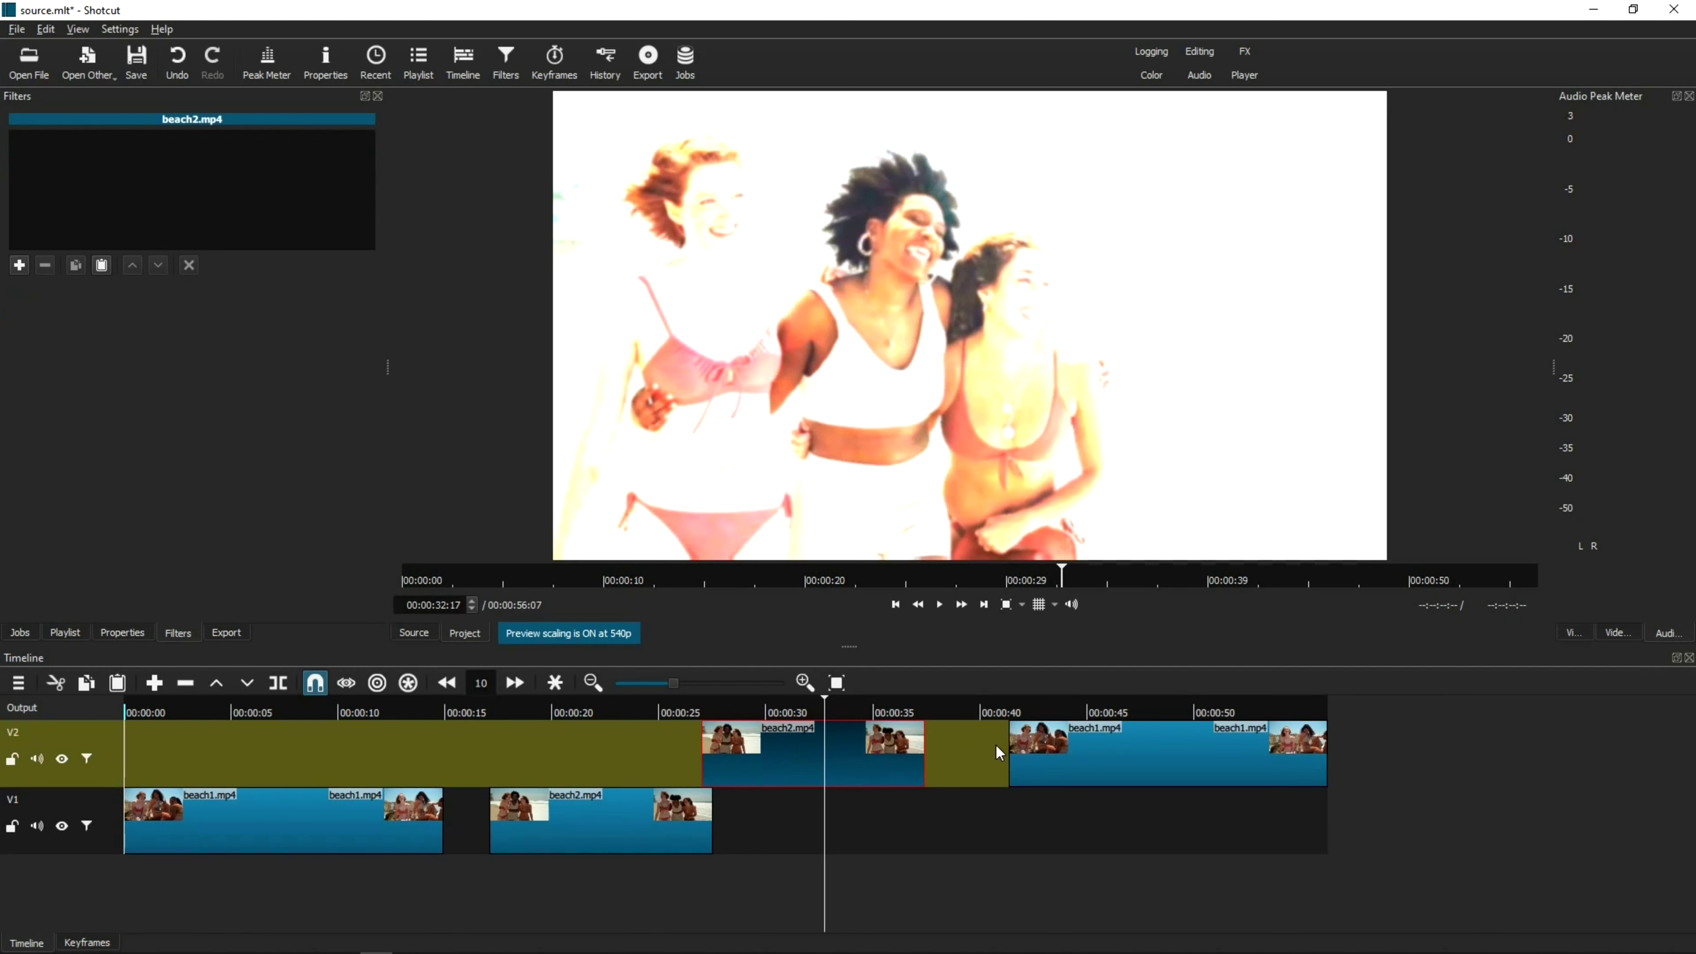
{"action": "left_click", "coordinate": [1100, 739]}
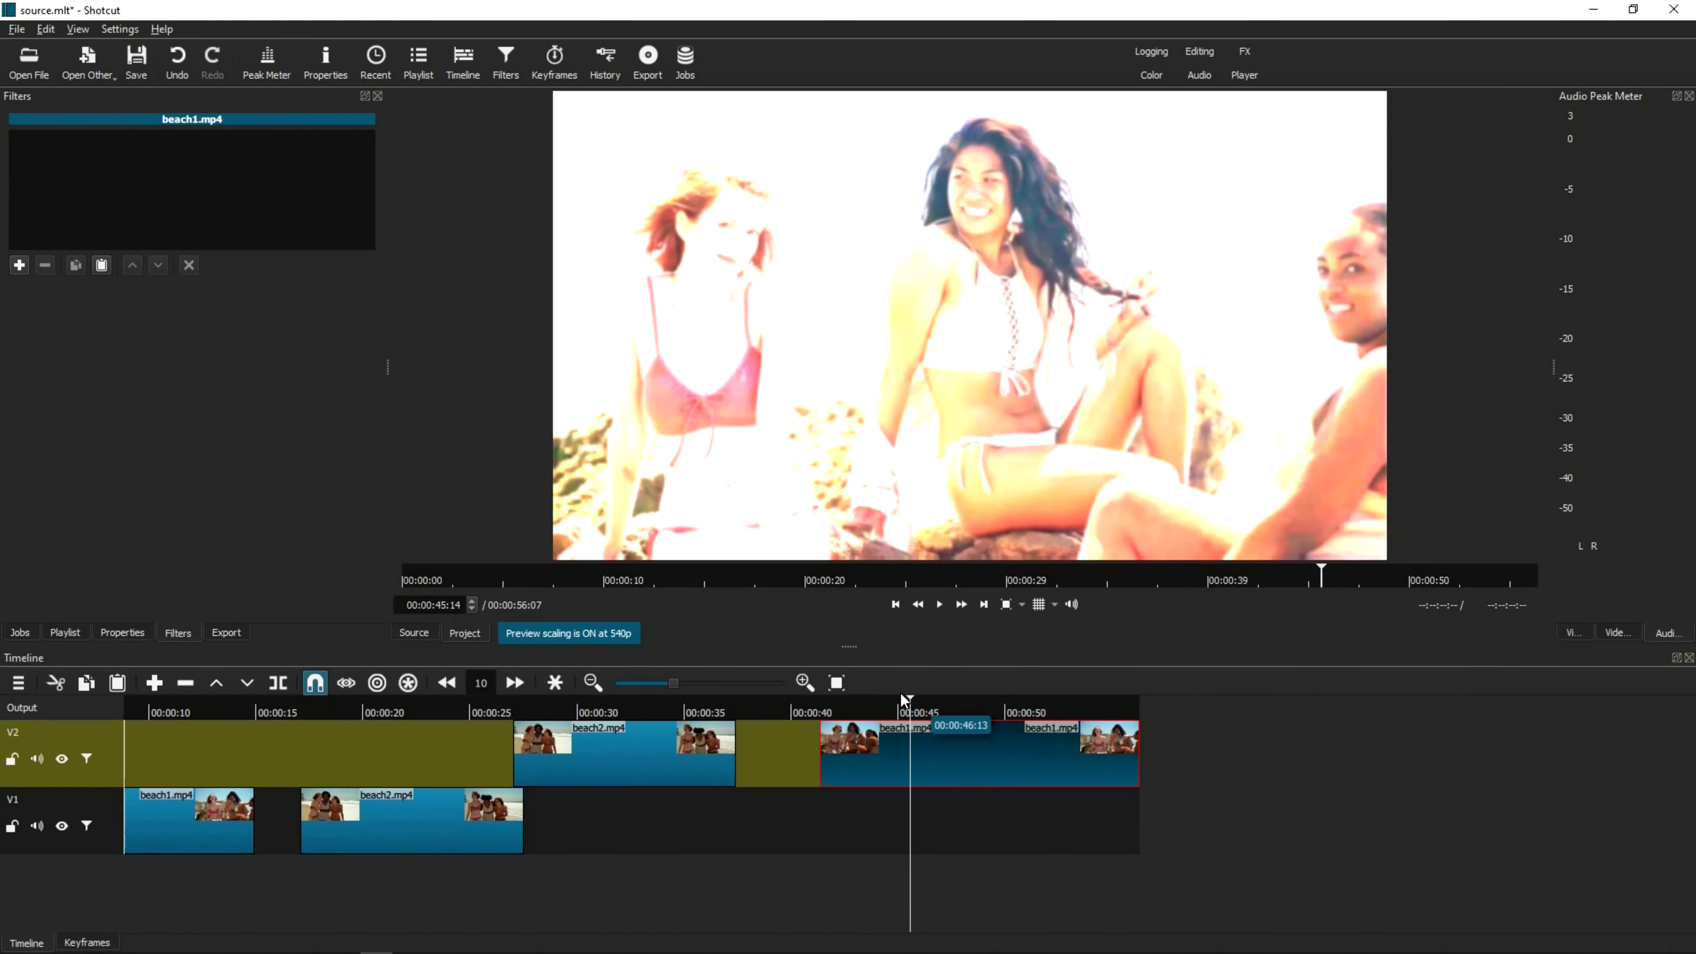
{"action": "left_click", "coordinate": [114, 774]}
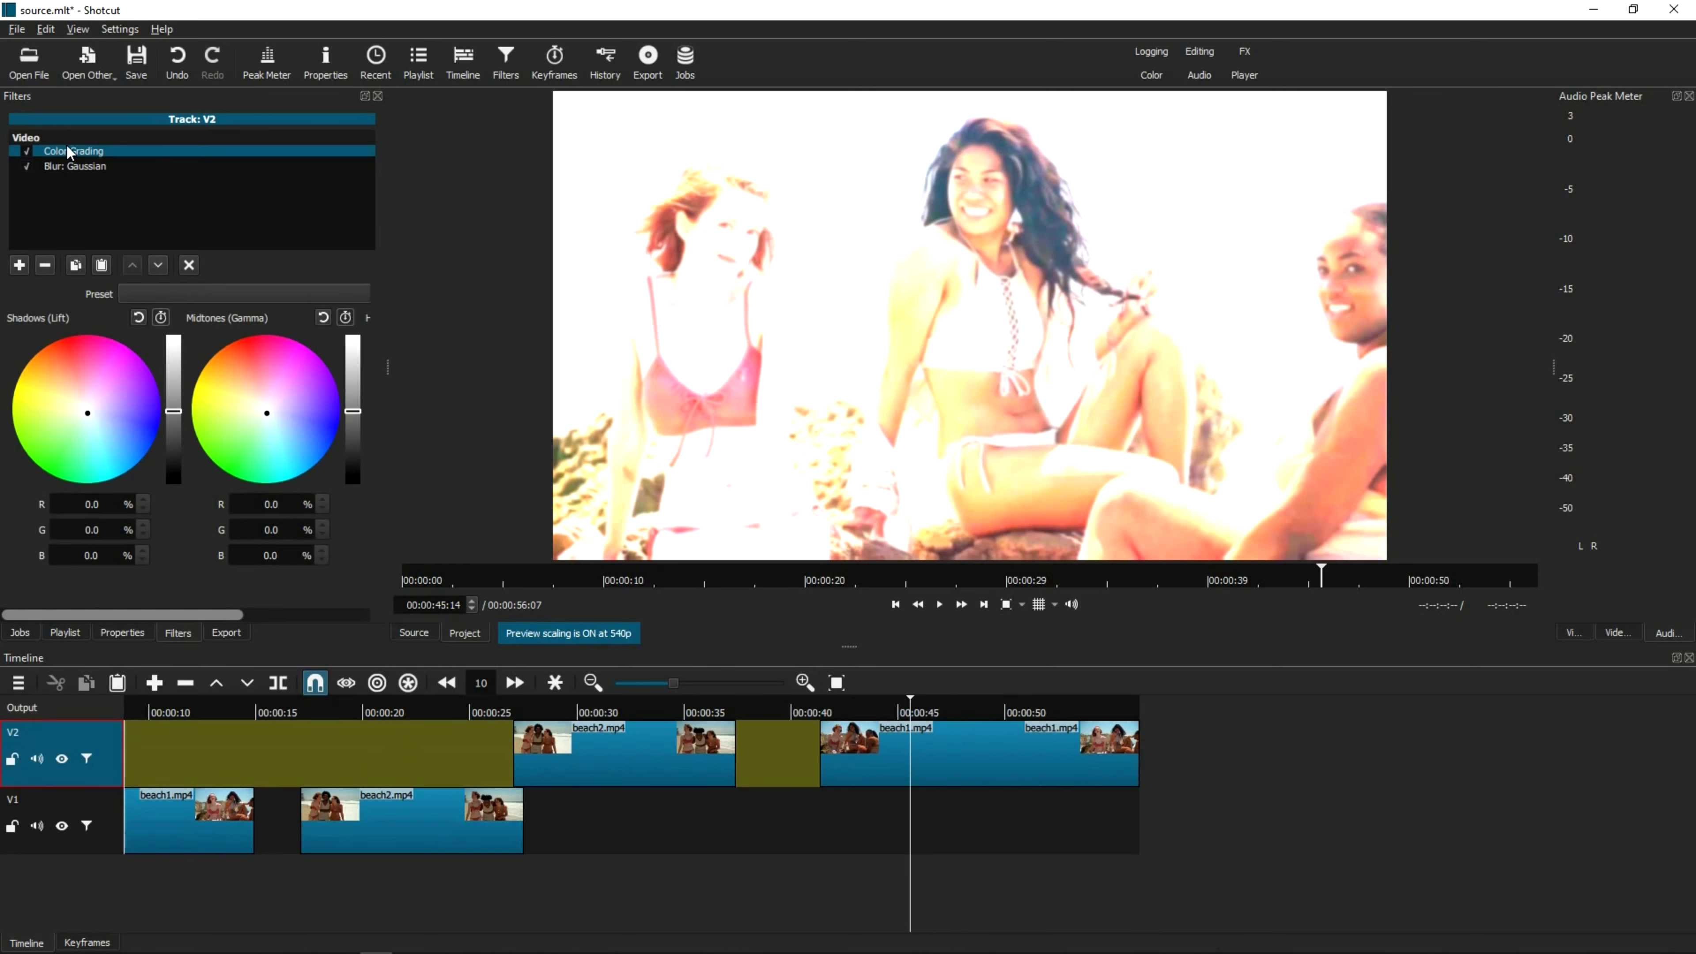
{"action": "left_click", "coordinate": [96, 166]}
{"action": "left_click_drag", "start_coordinate": [68, 319], "coordinate": [106, 320]}
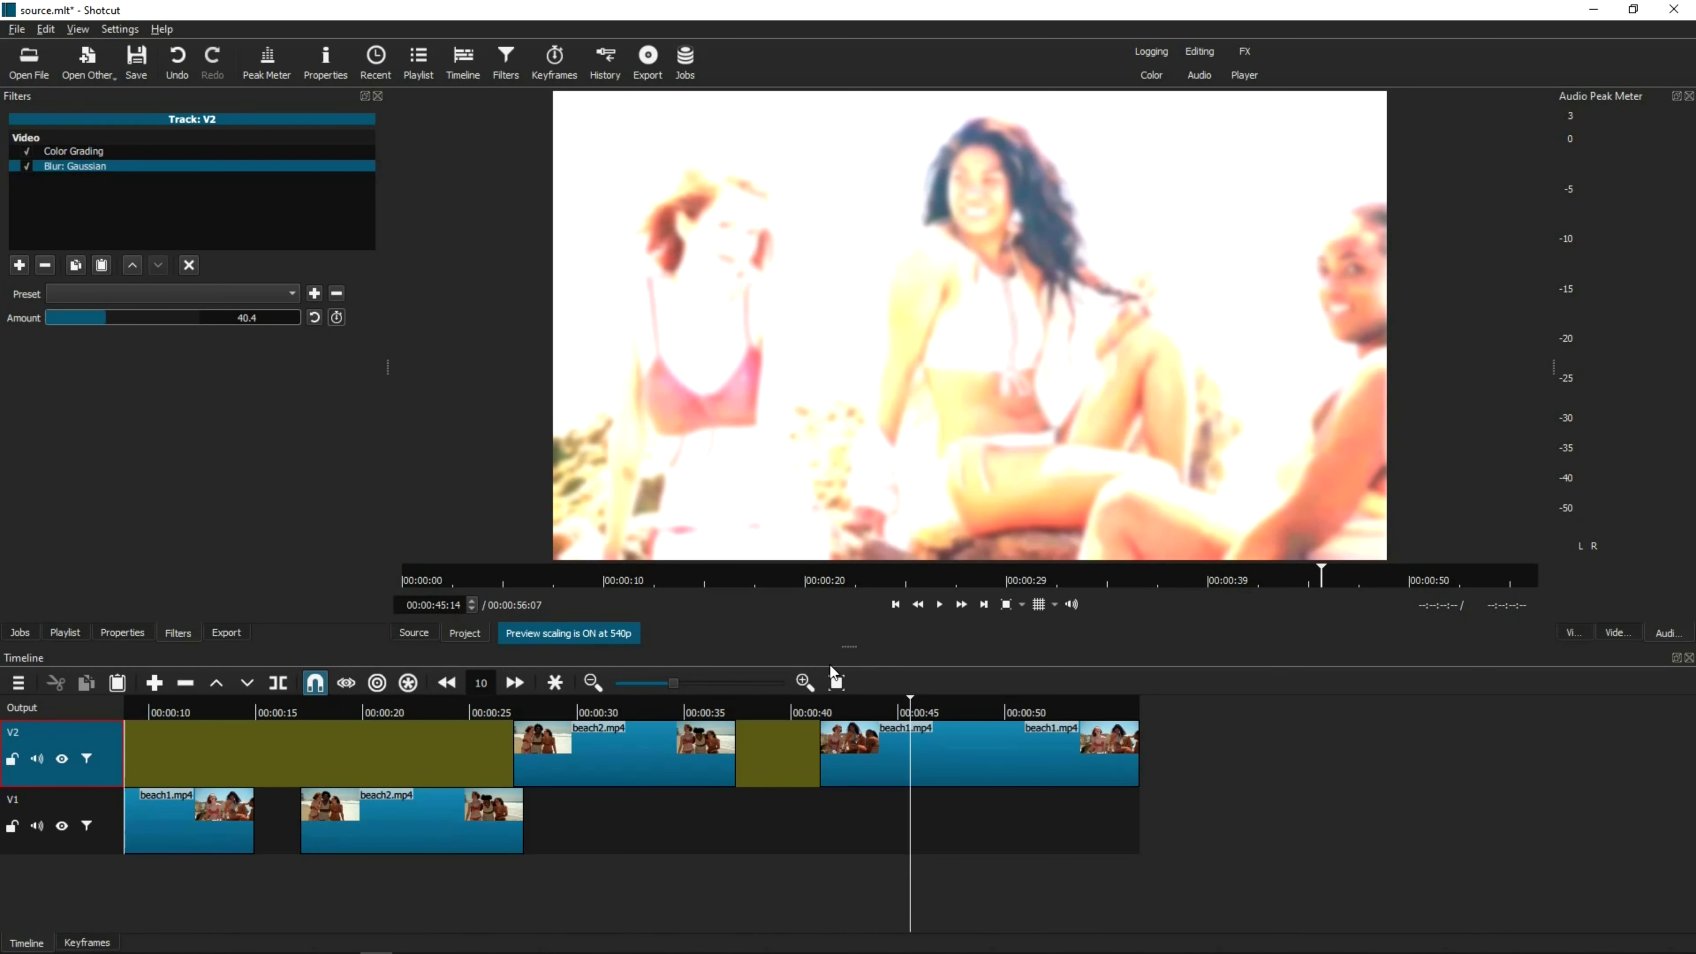
{"action": "left_click_drag", "start_coordinate": [846, 647], "coordinate": [877, 661]}
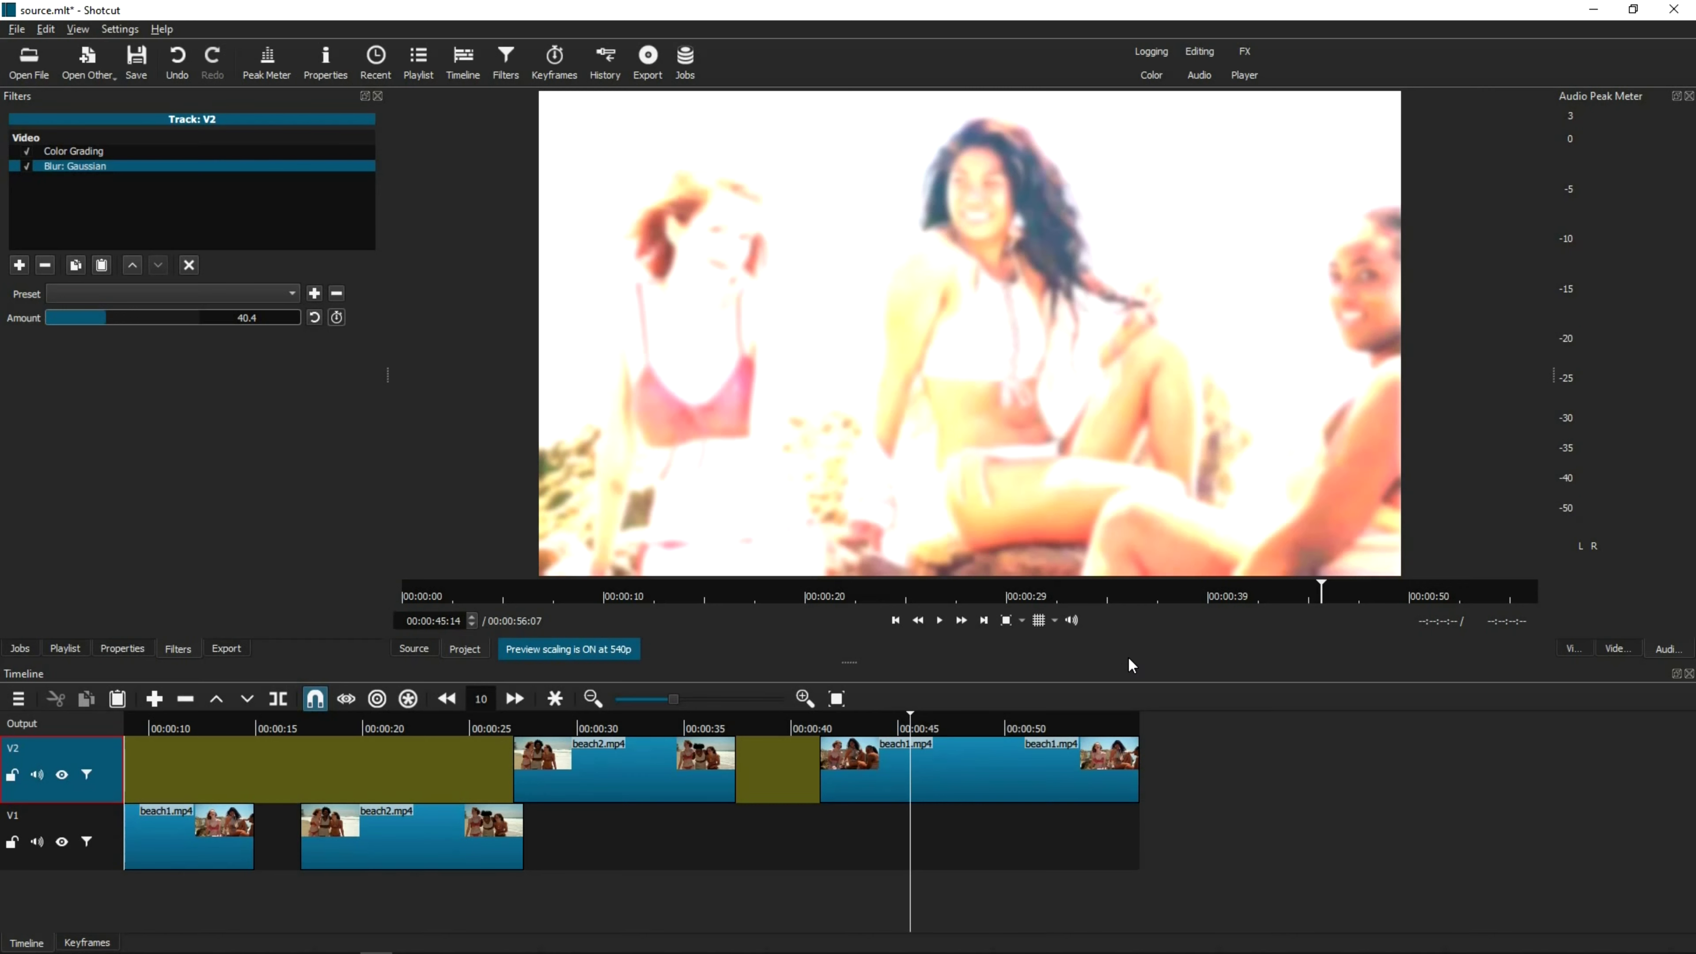
- Drag the player/timeline splitter upward to enlarge the Timeline panel
{"action": "left_click_drag", "start_coordinate": [850, 662], "coordinate": [858, 630]}
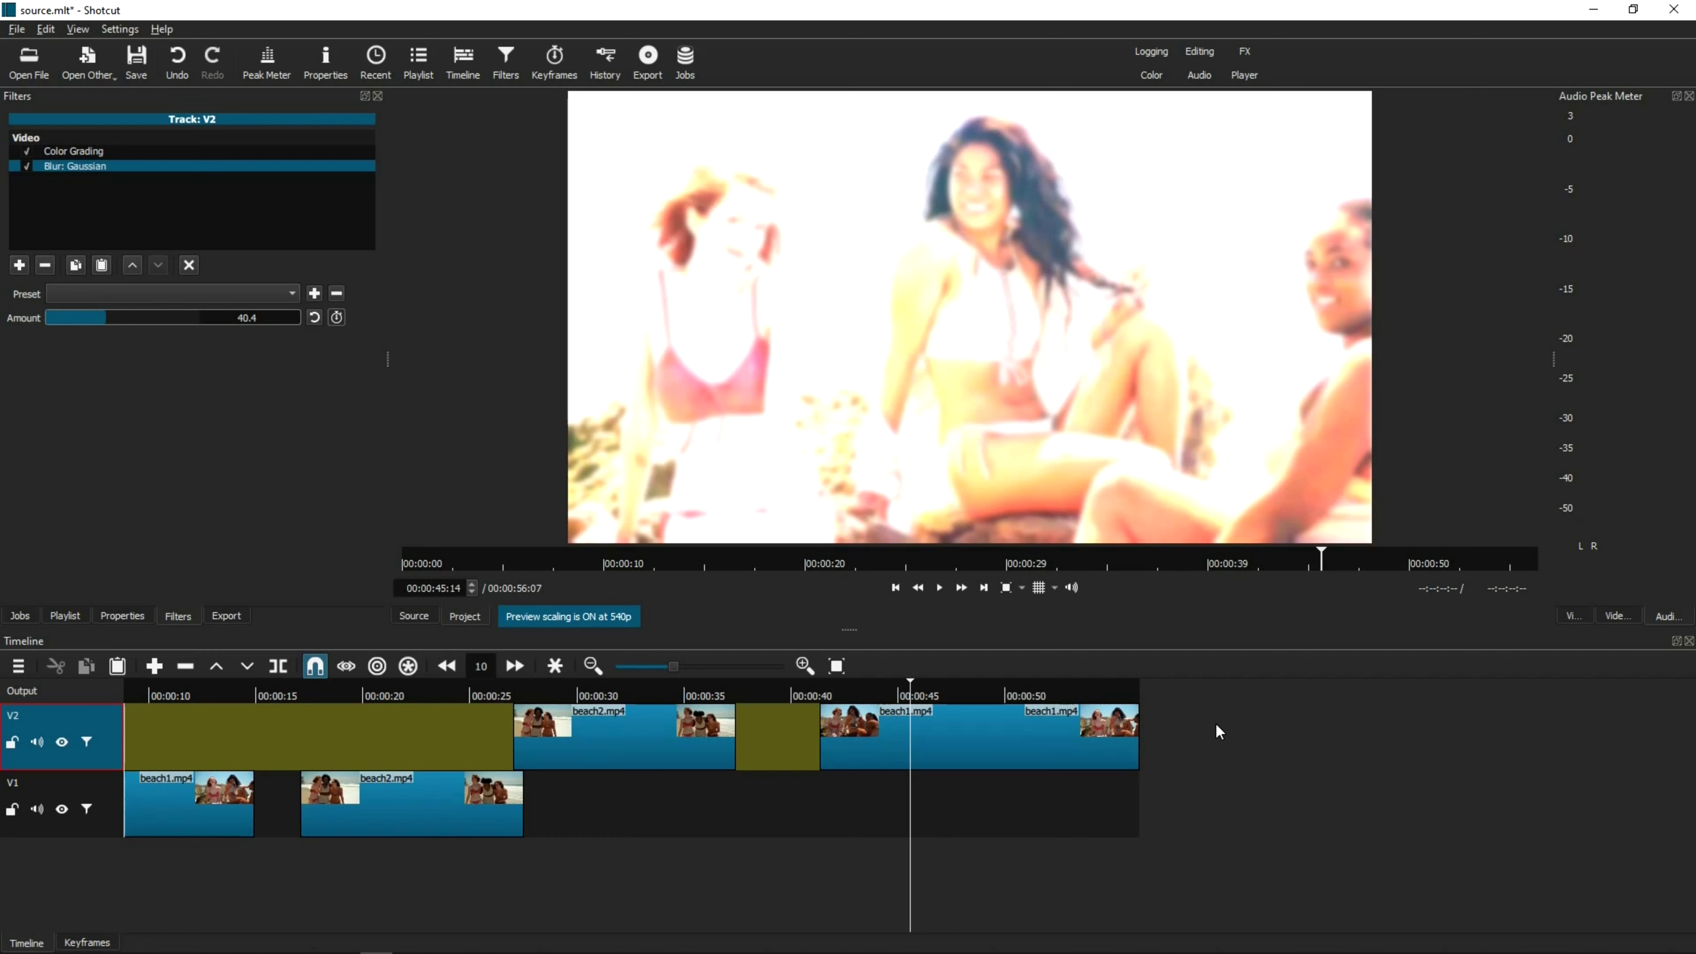
- Rename track V2 to 'GOPRO' and track V1 to 'INSTA360'
{"action": "double_click", "coordinate": [25, 718]}
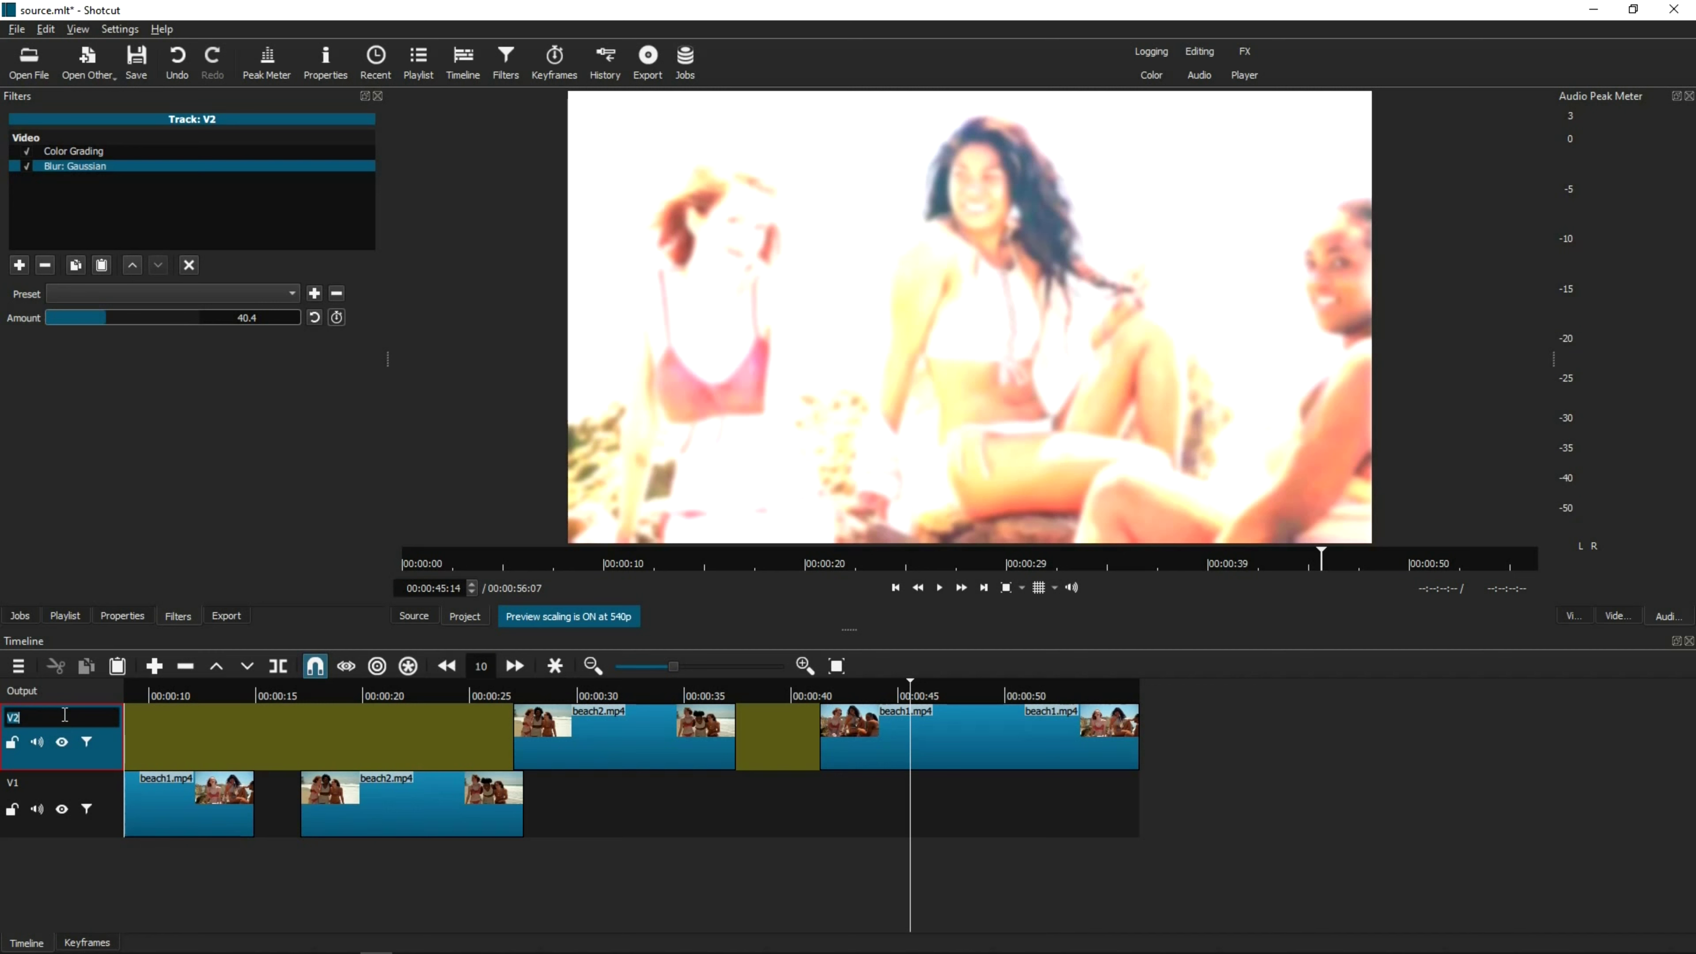
{"action": "type", "text": "GOPRO"}
{"action": "double_click", "coordinate": [30, 783]}
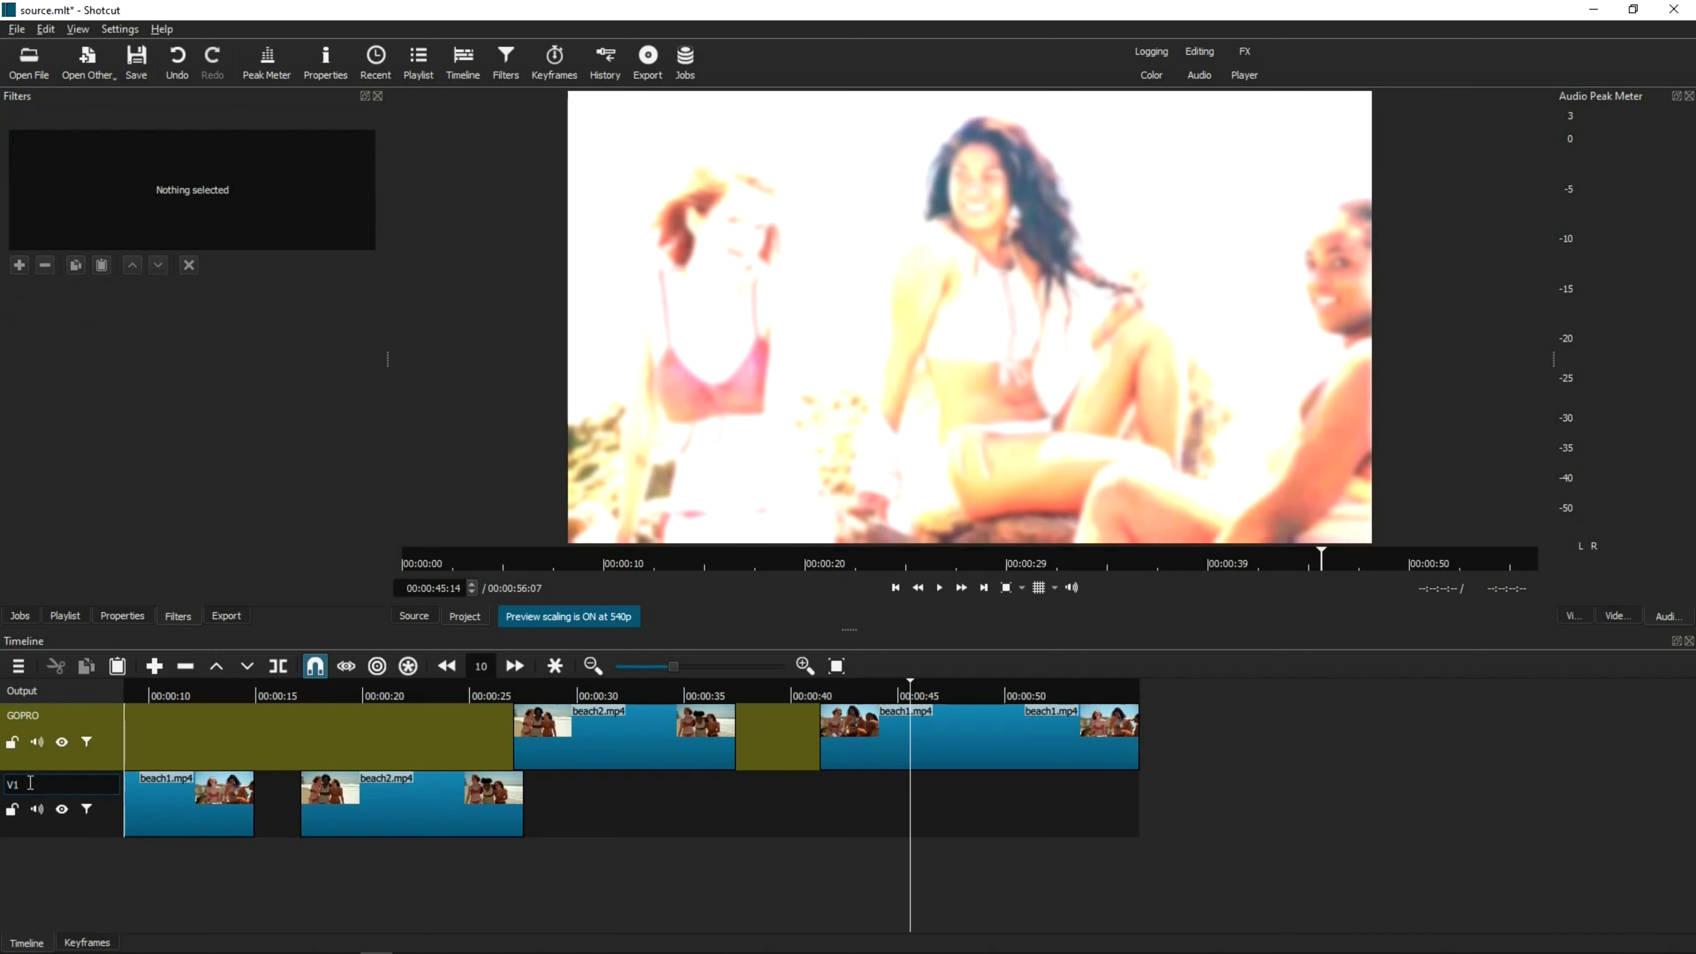
{"action": "type", "text": "INSTA36"}
{"action": "key", "text": "BackSpace"}
{"action": "key", "text": "BackSpace"}
{"action": "type", "text": "360"}
{"action": "scroll", "coordinate": [631, 830], "scroll_direction": "left", "scroll_amount": 3}
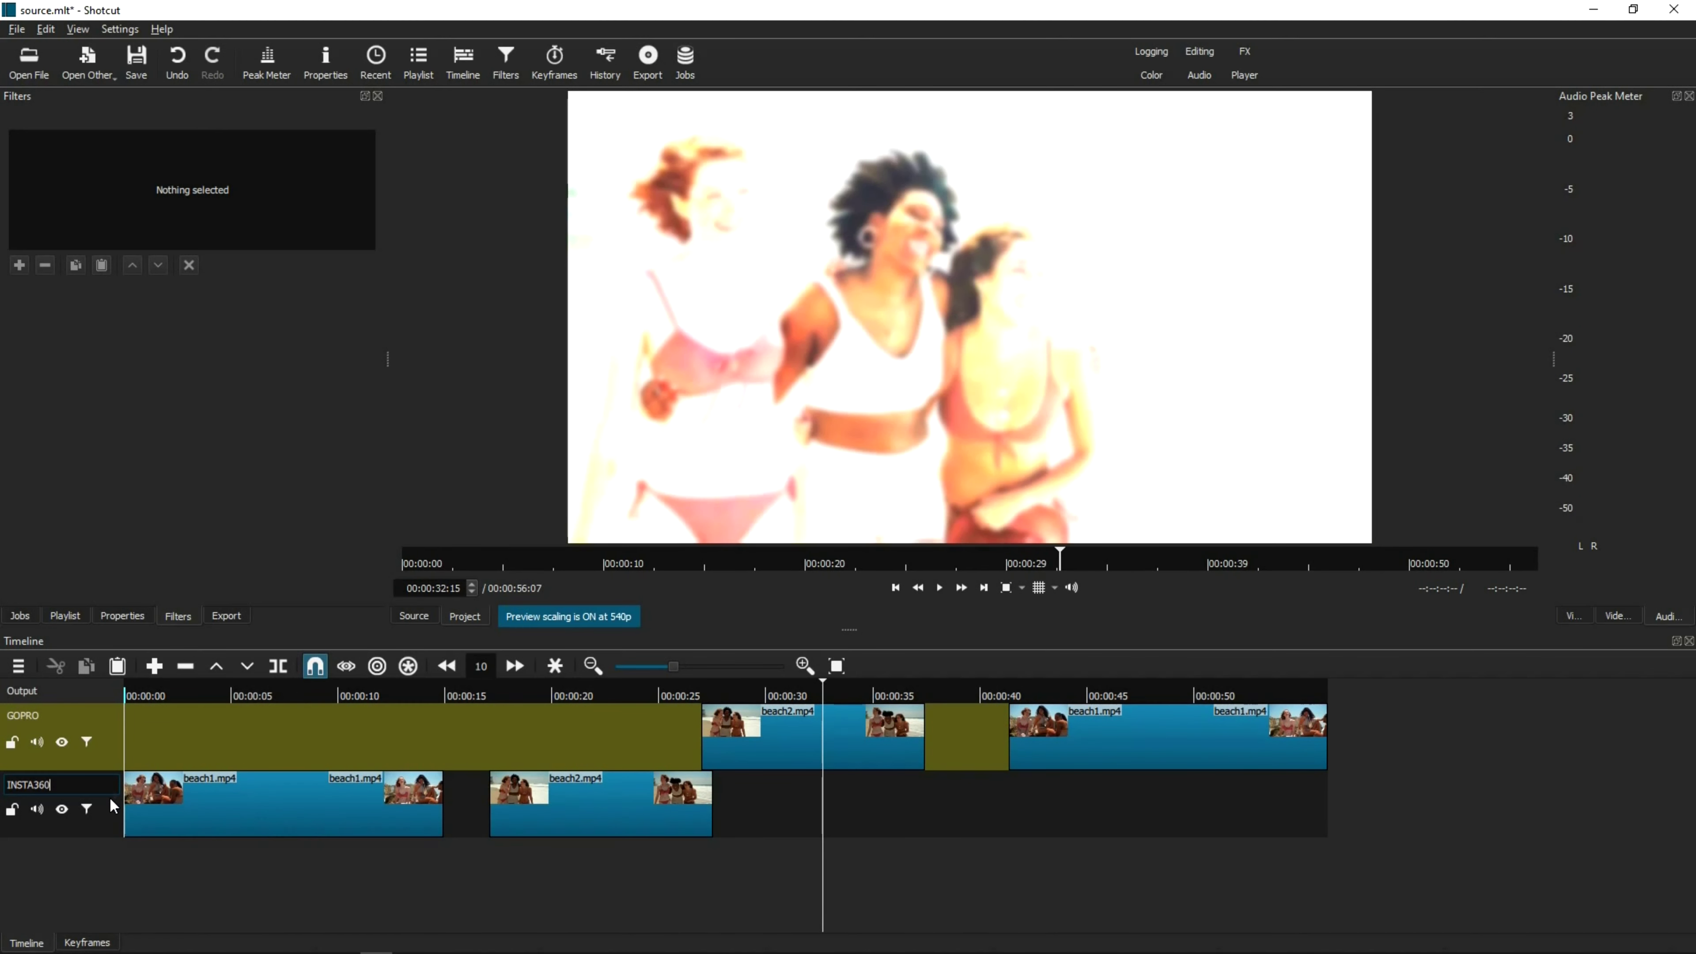
- Review the filters on the INSTA360 and GOPRO tracks and their beach clips
{"action": "left_click", "coordinate": [108, 811]}
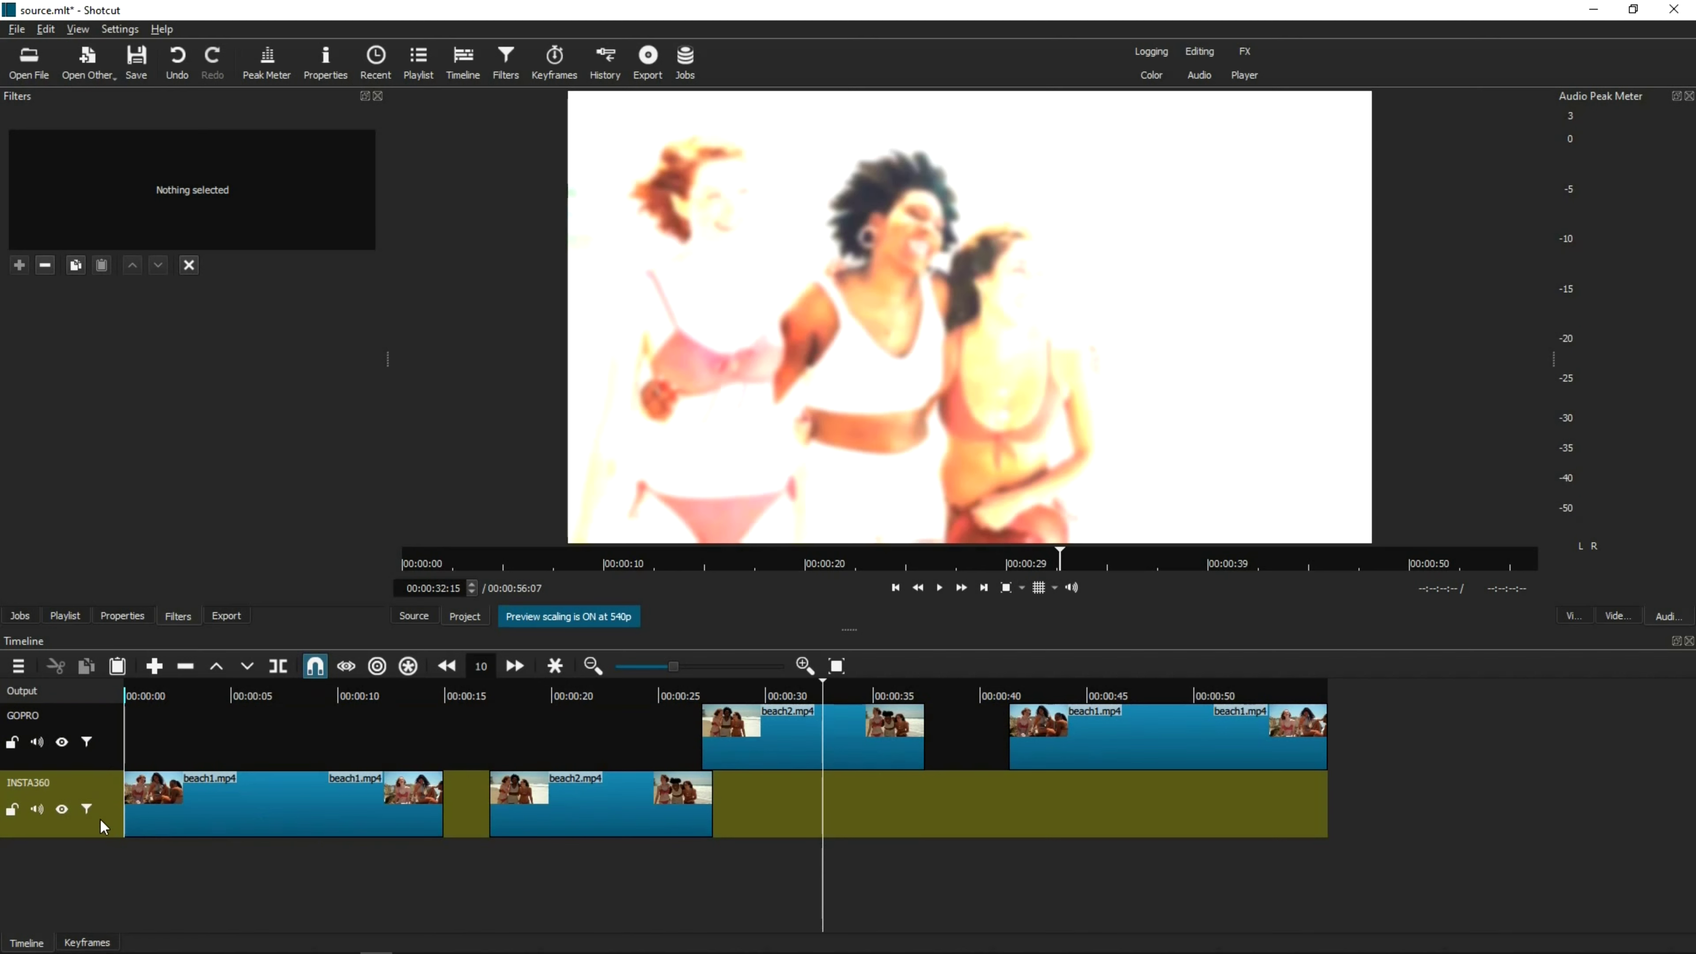
{"action": "left_click", "coordinate": [111, 742]}
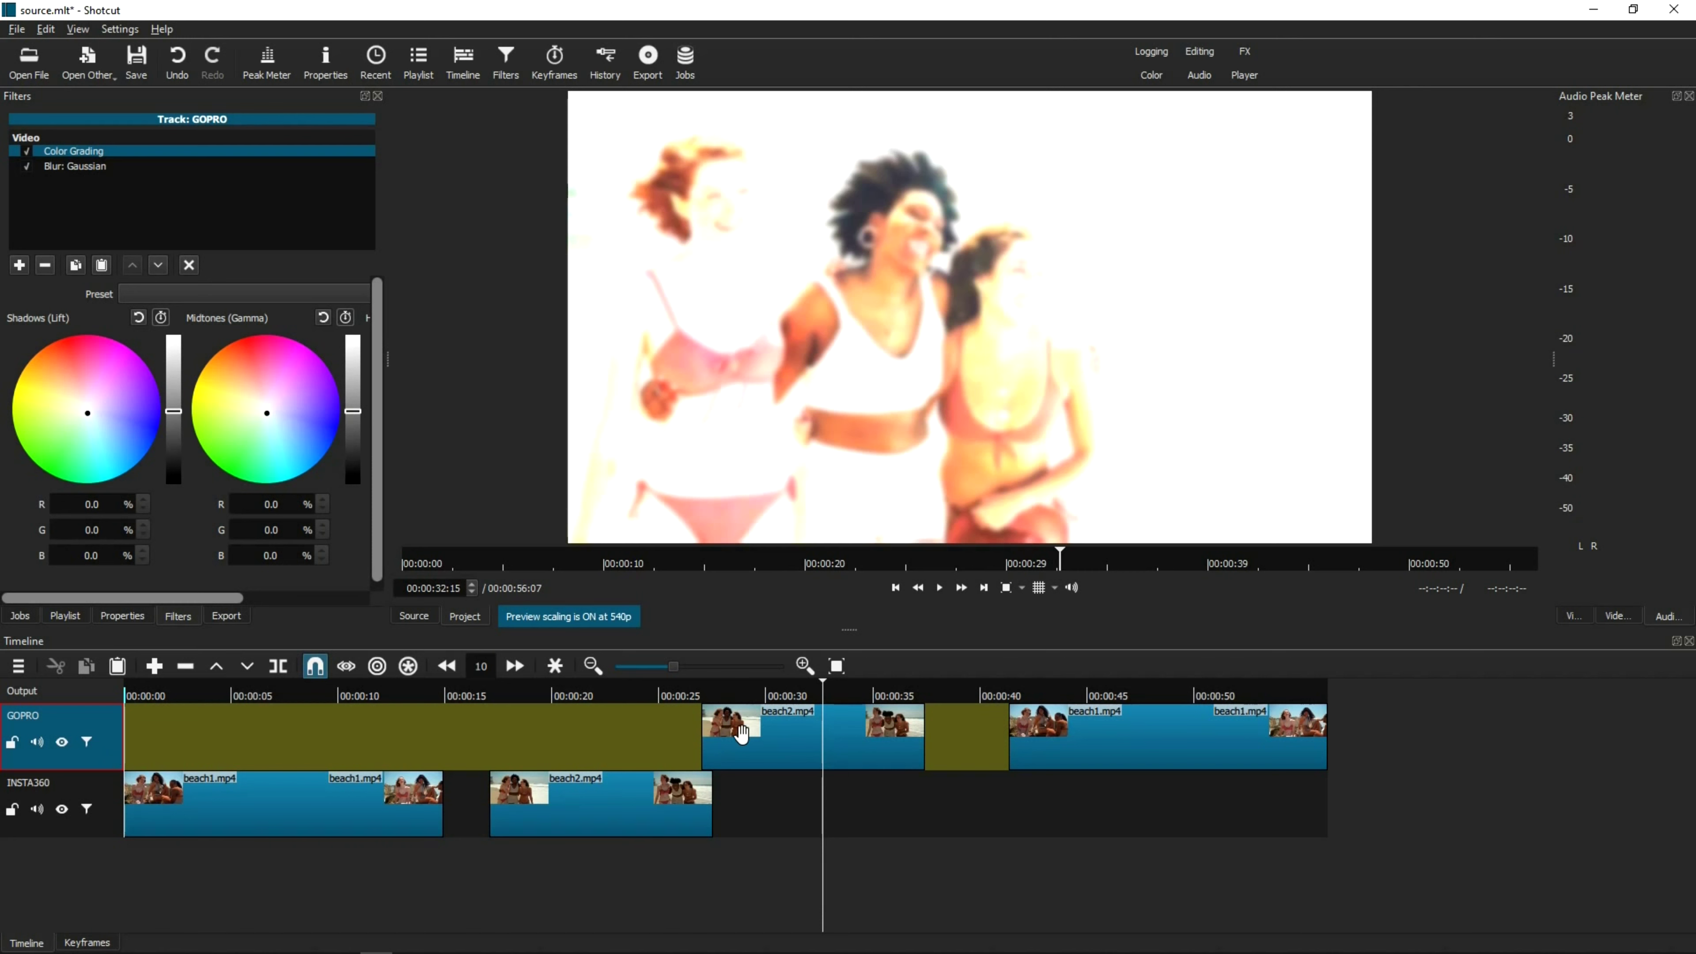
{"action": "left_click", "coordinate": [815, 731]}
{"action": "left_click", "coordinate": [1100, 735]}
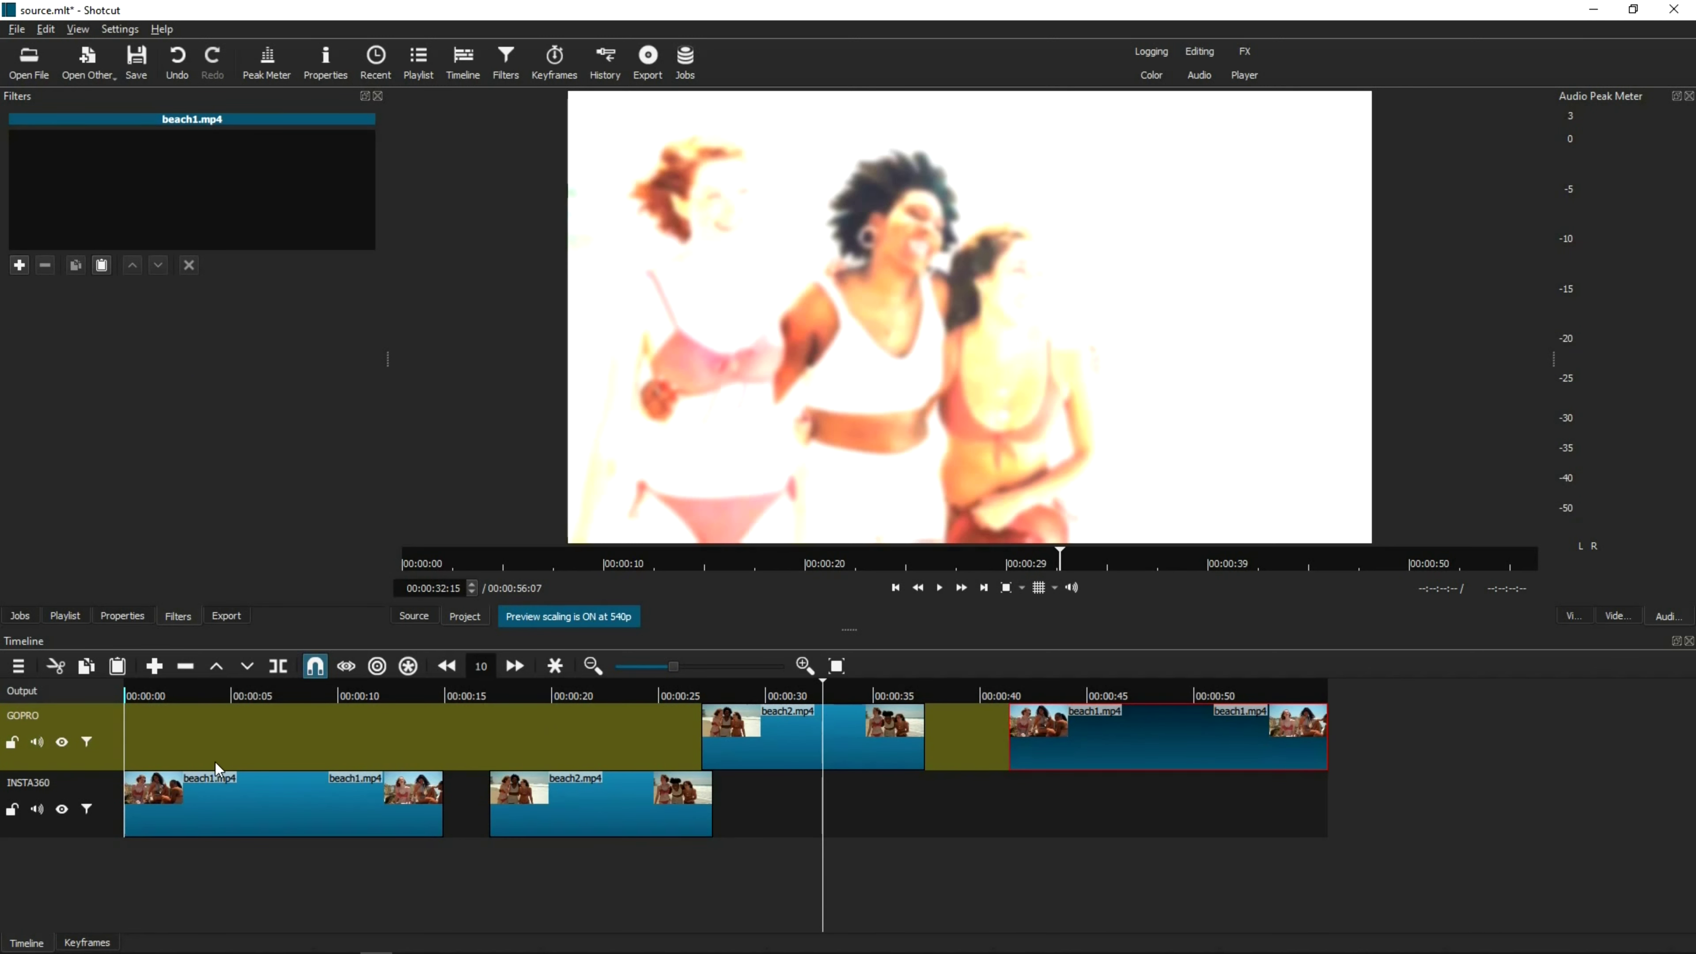
- Shift the beach2.mp4 clip on GOPRO slightly later after checking positions around 23 and 47 seconds
{"action": "left_click", "coordinate": [616, 695]}
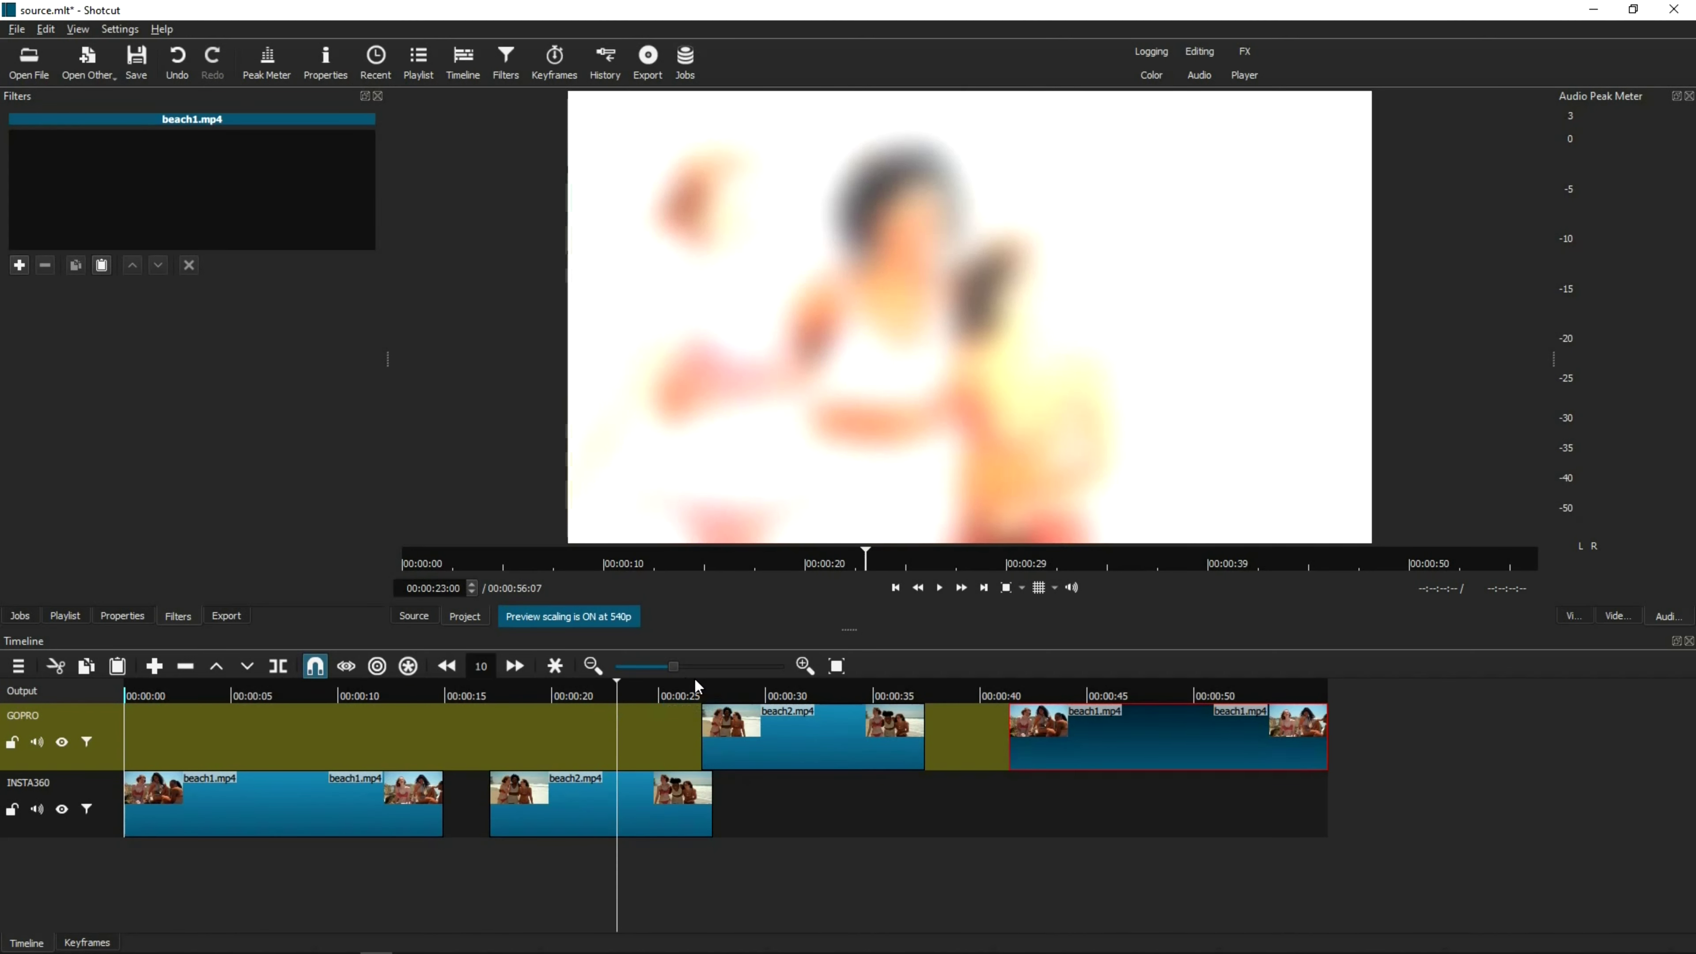
{"action": "left_click", "coordinate": [805, 727]}
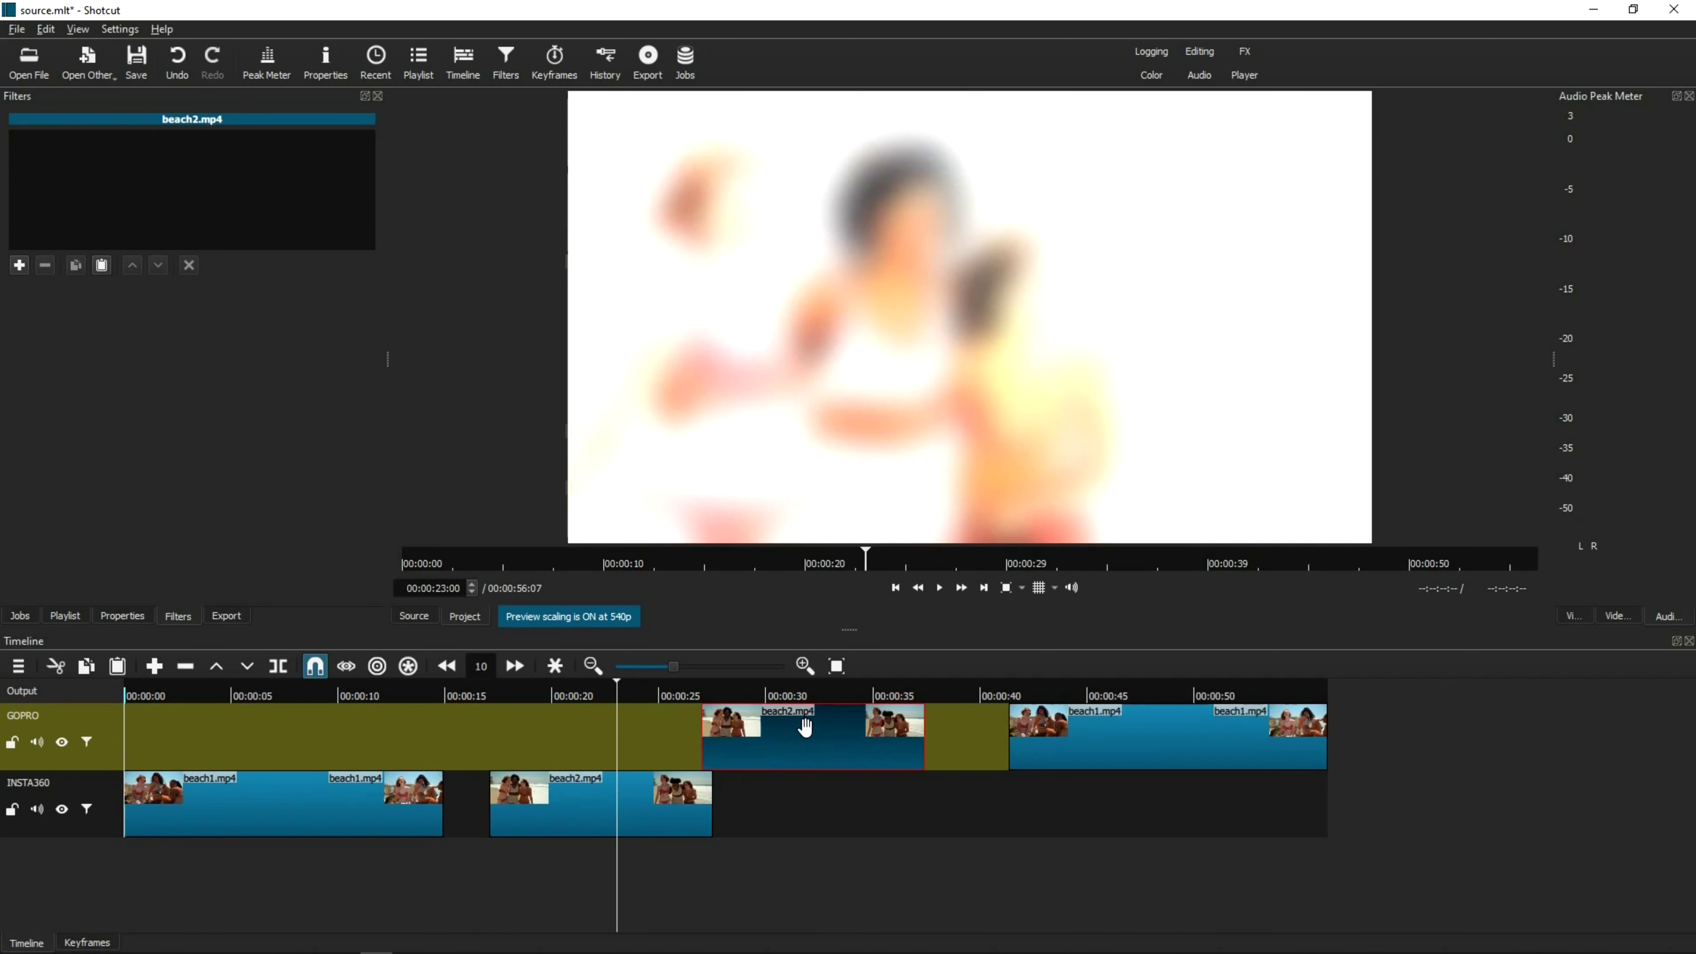
{"action": "left_click", "coordinate": [1131, 699]}
{"action": "left_click", "coordinate": [978, 738]}
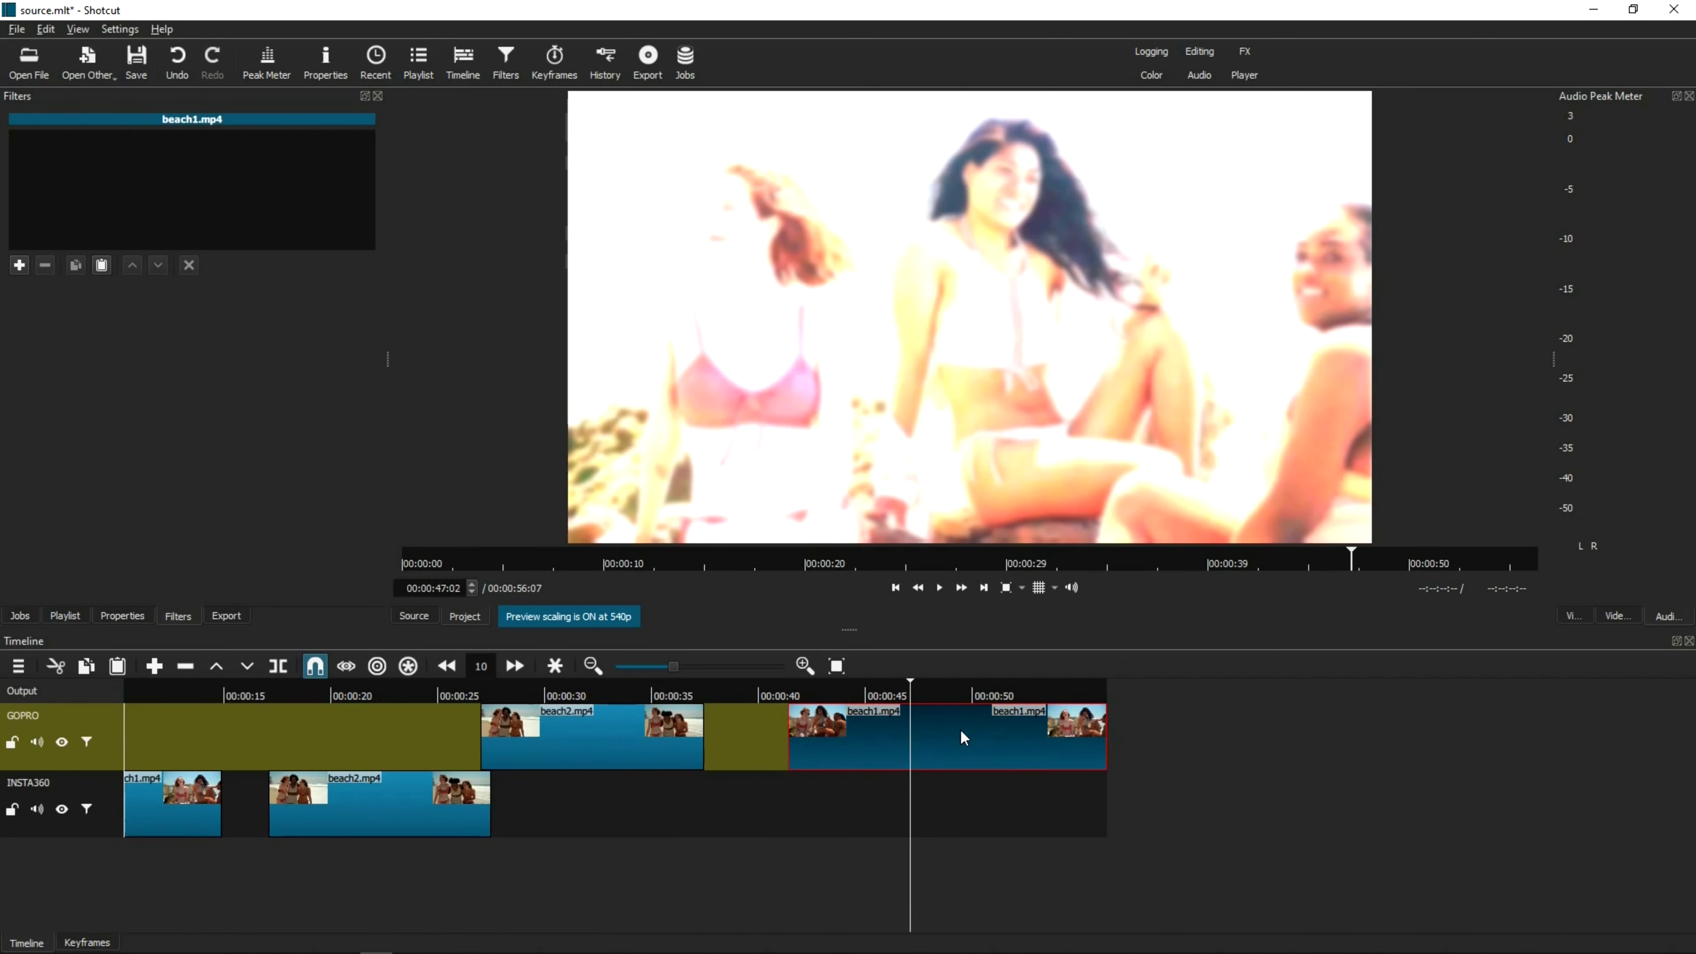
{"action": "left_click", "coordinate": [942, 692]}
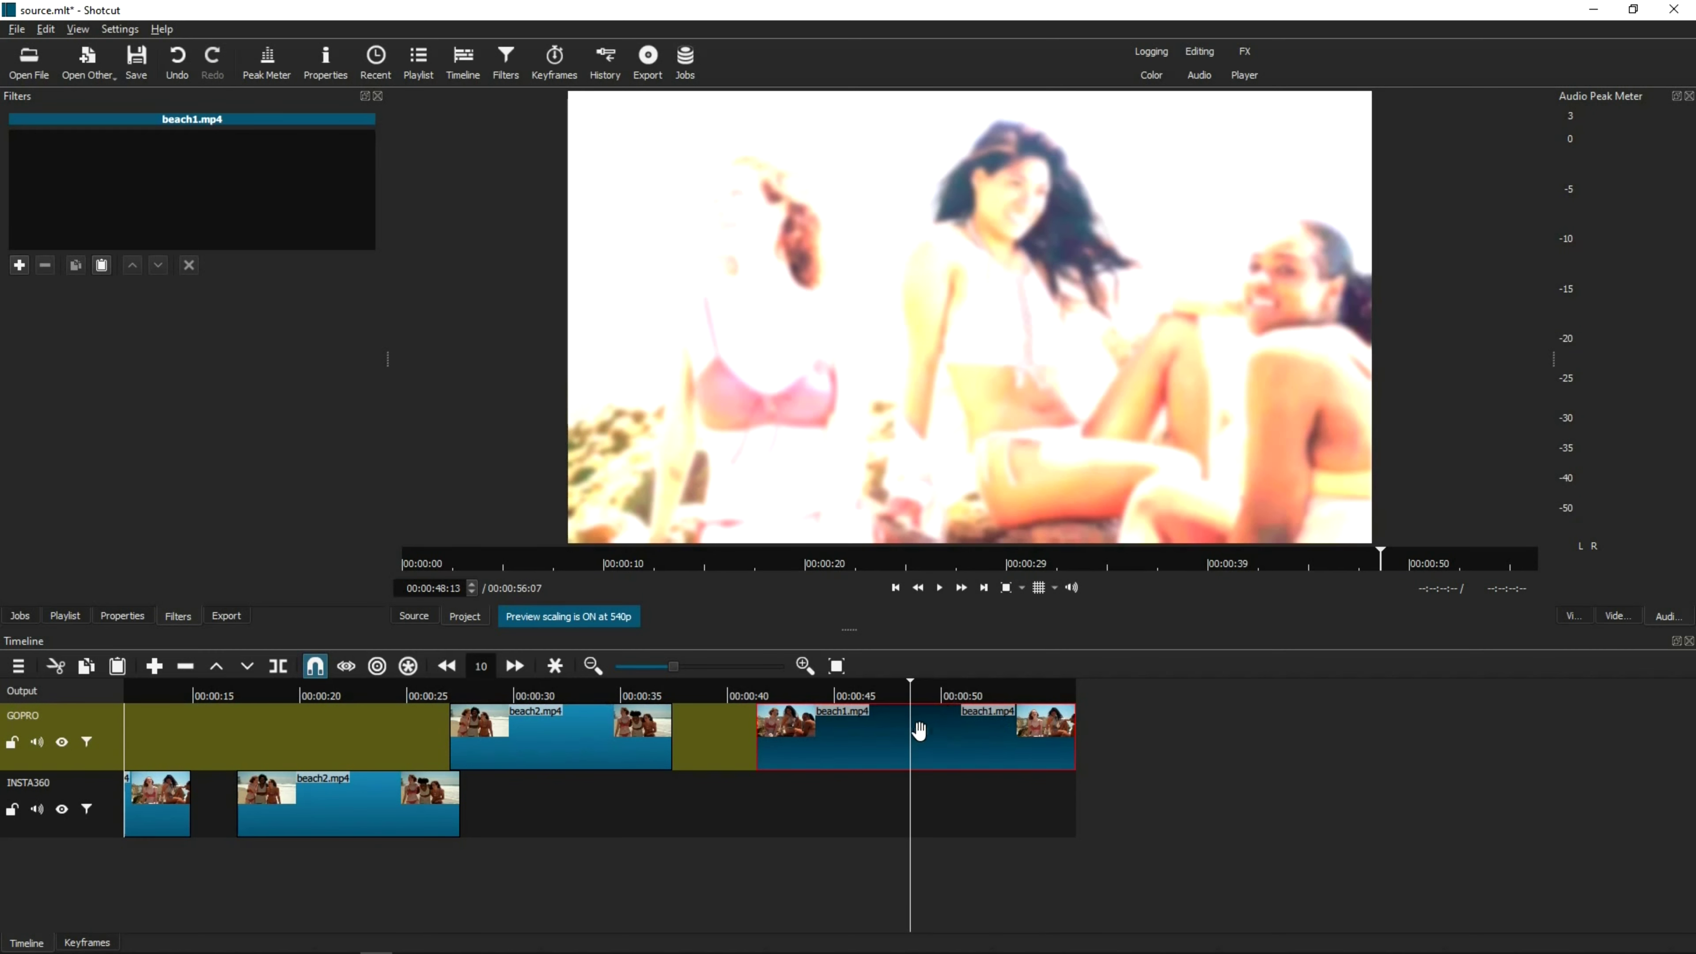
{"action": "left_click_drag", "start_coordinate": [612, 748], "coordinate": [633, 741]}
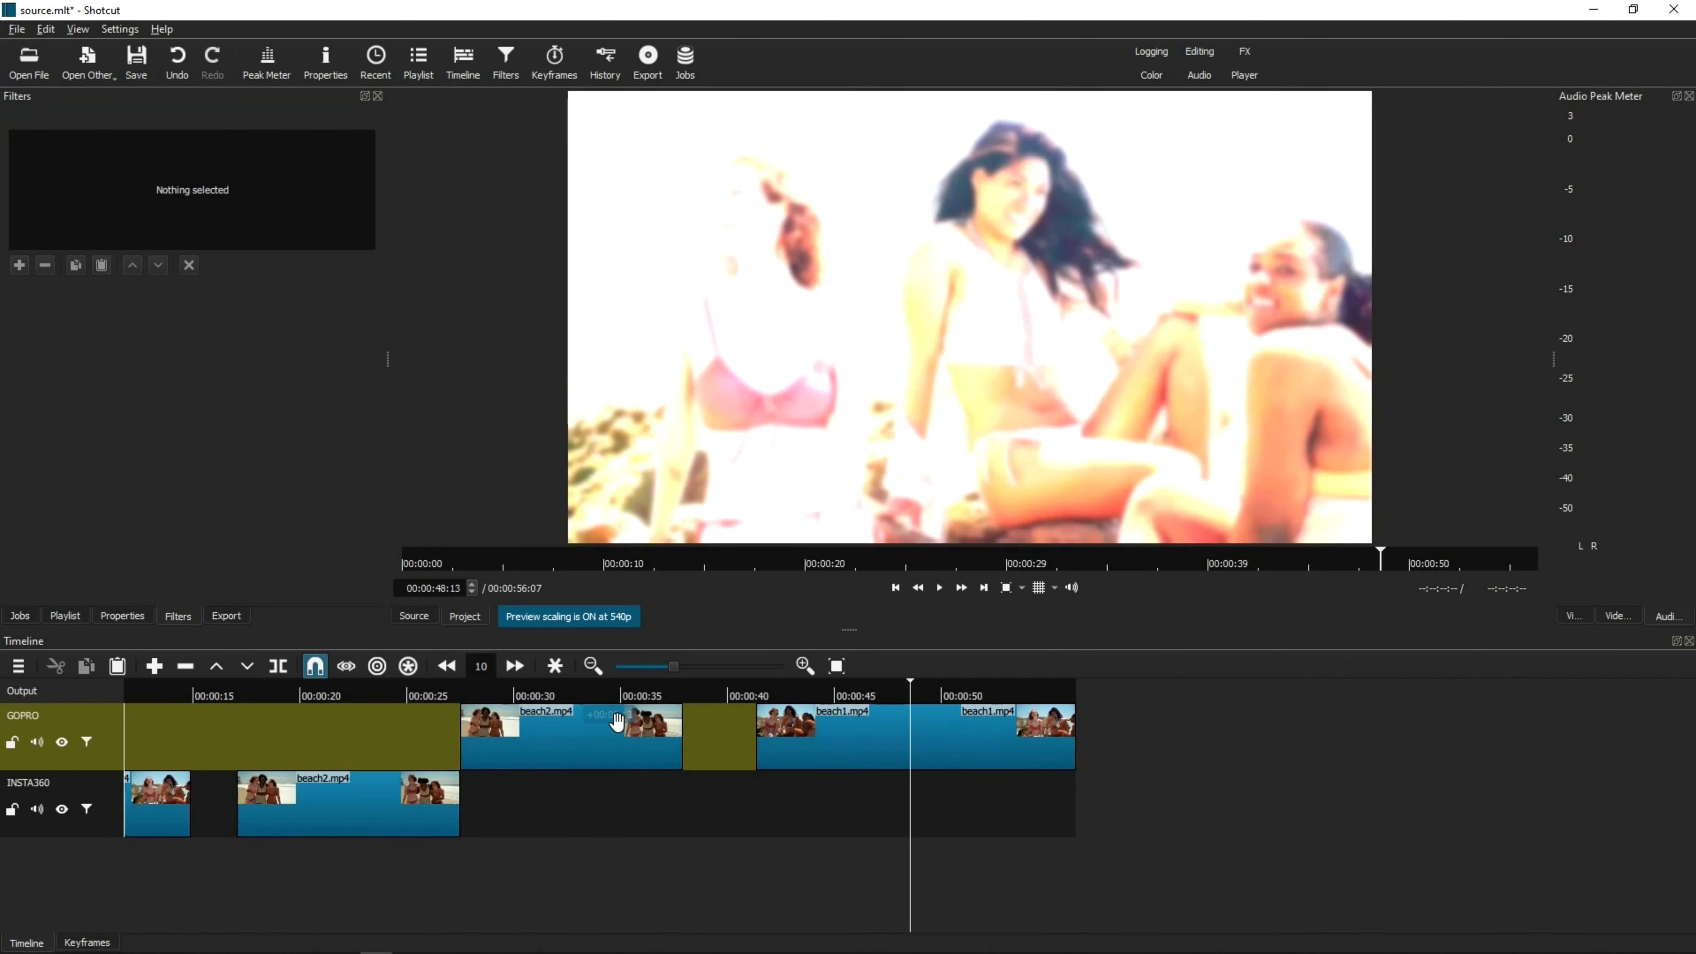
{"action": "scroll", "coordinate": [571, 702], "scroll_direction": "left", "scroll_amount": 5}
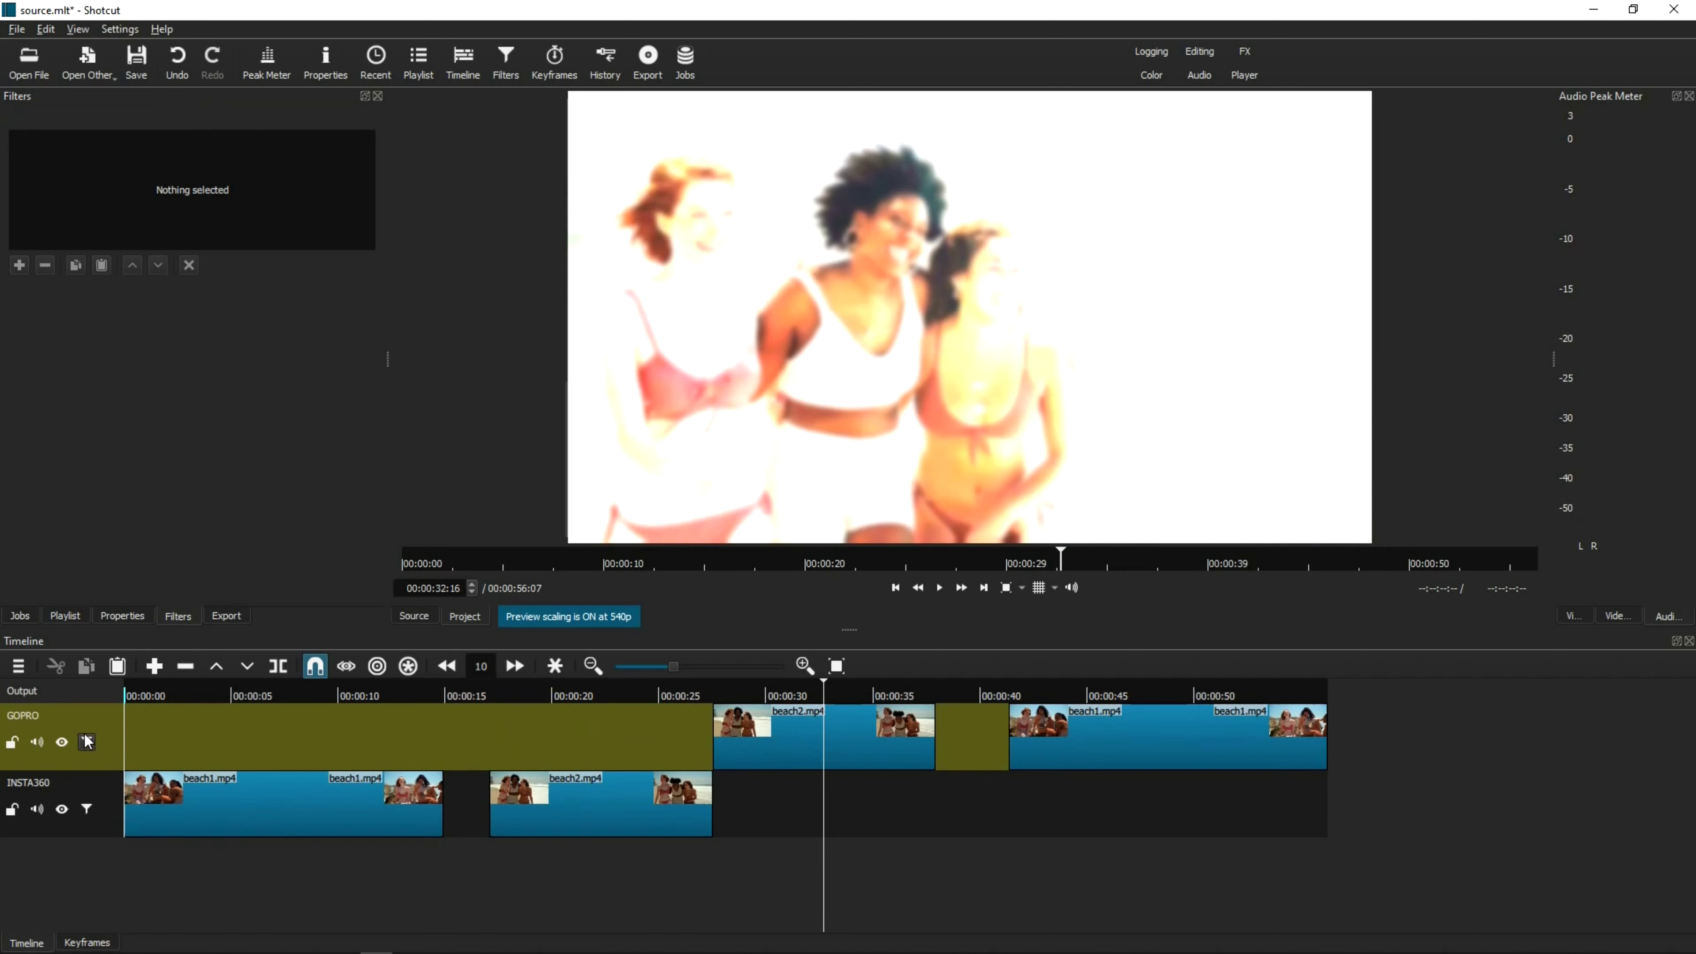
- Add new video tracks V3 and V4 above the GOPRO track
{"action": "left_click", "coordinate": [110, 755]}
{"action": "right_click", "coordinate": [109, 754]}
{"action": "mouse_move", "coordinate": [182, 766]}
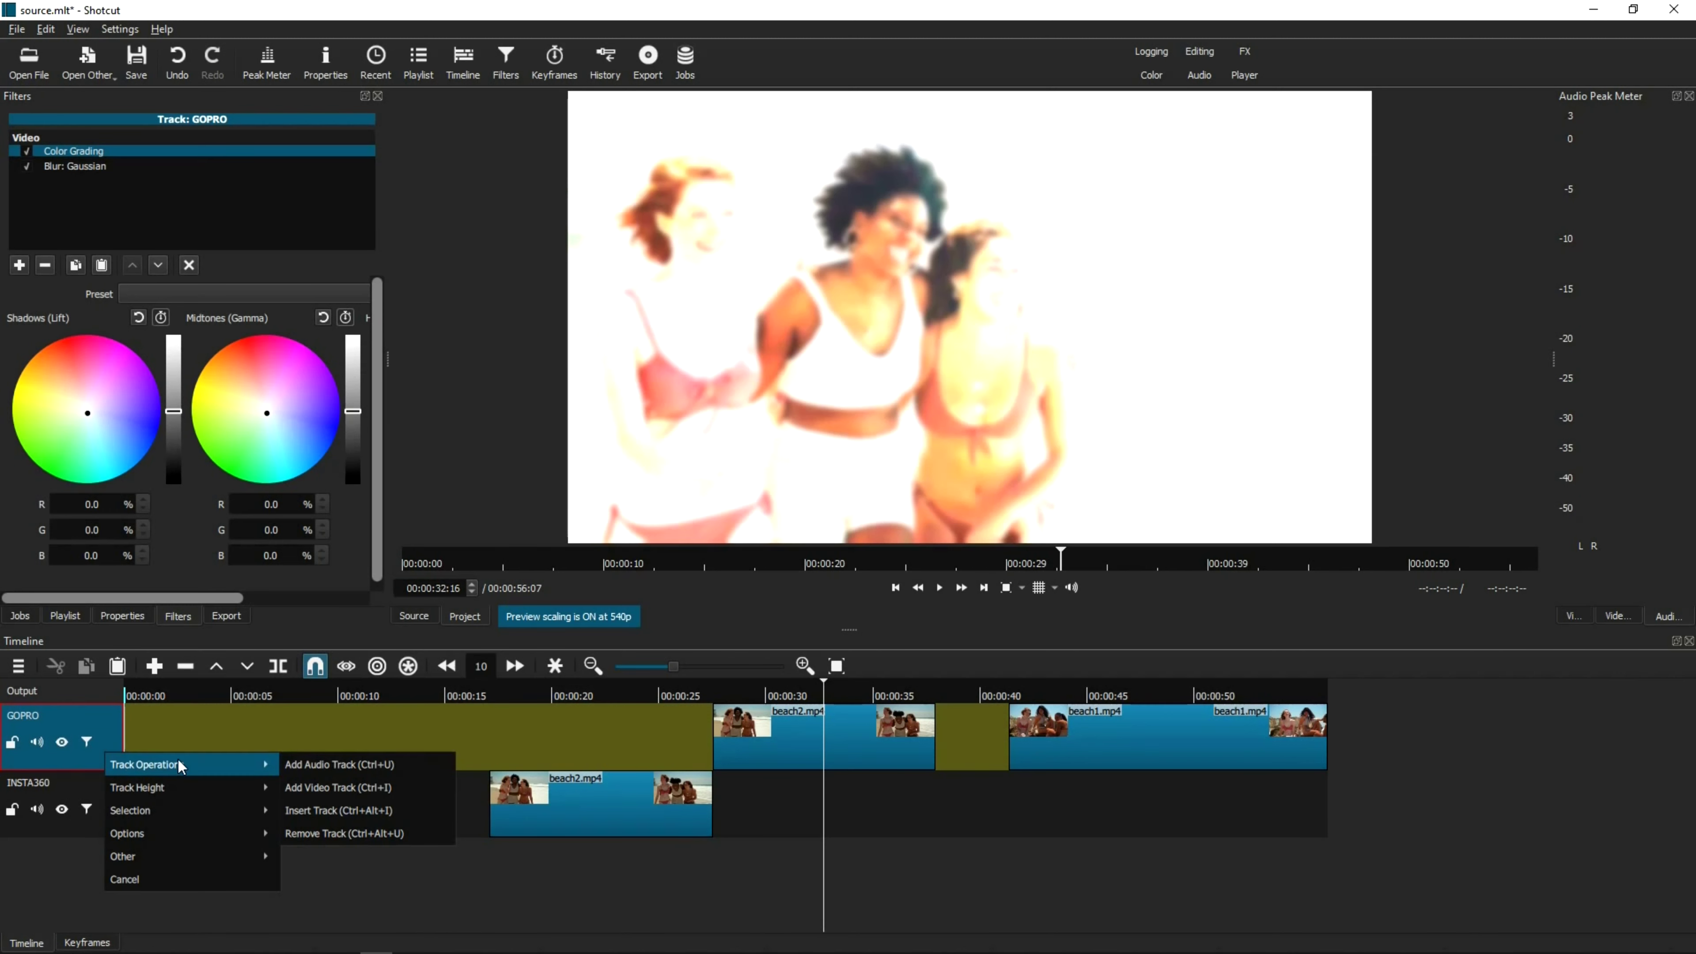
{"action": "left_click", "coordinate": [316, 786]}
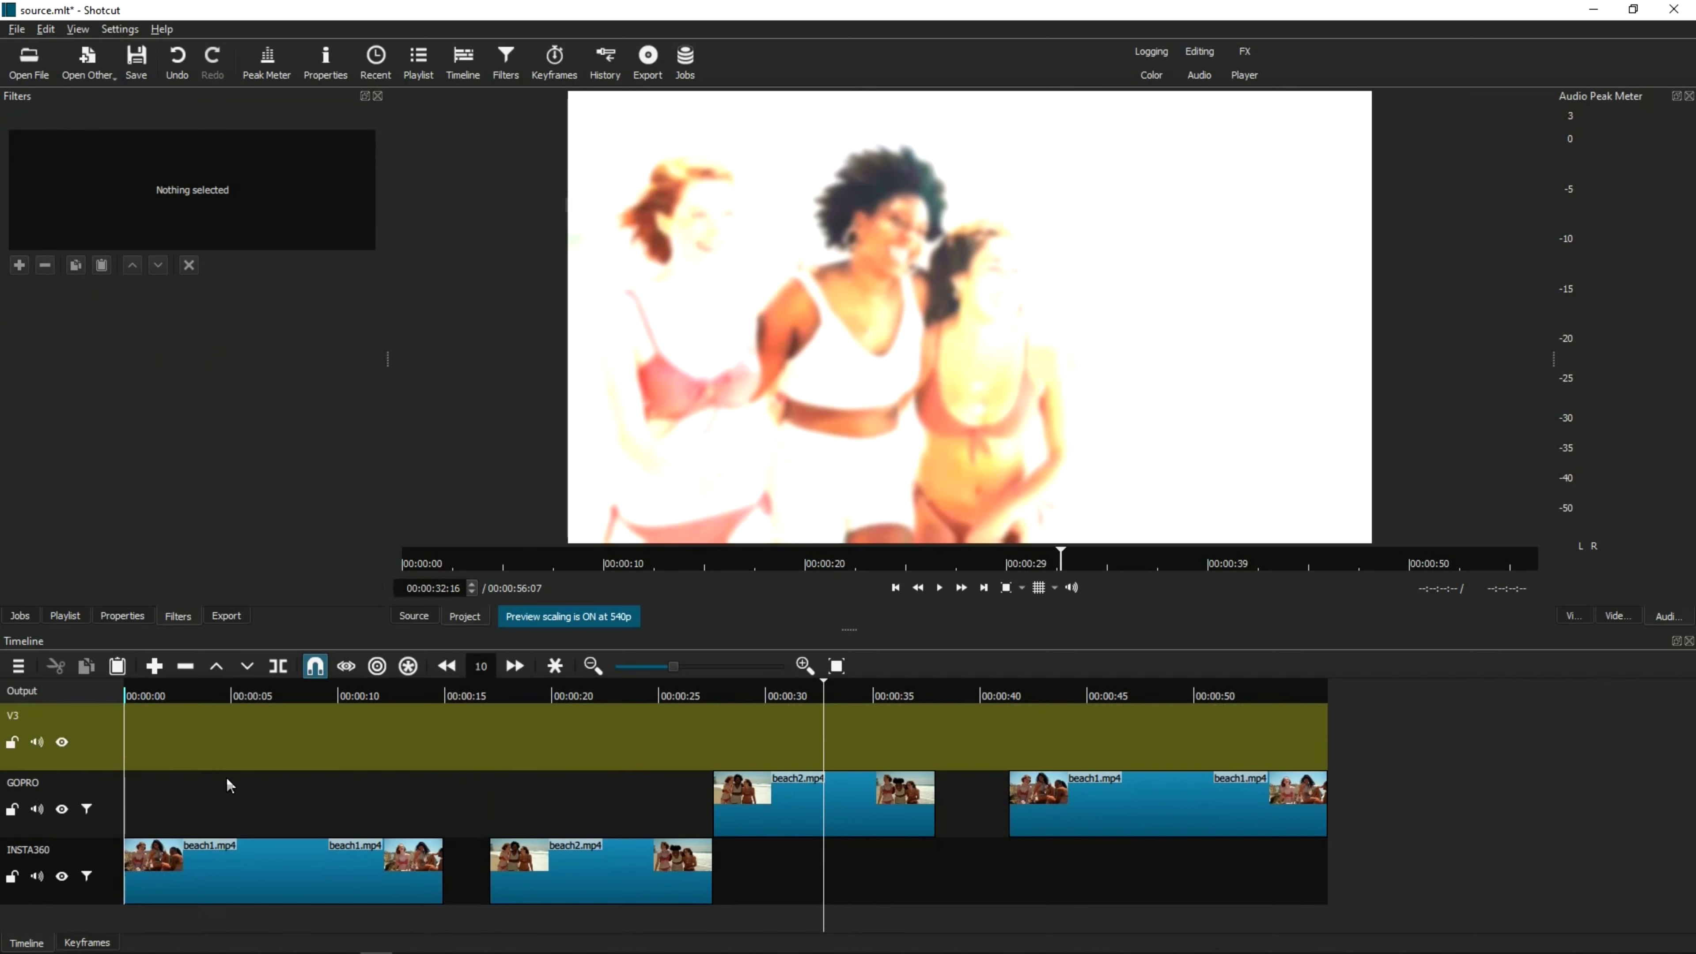
{"action": "right_click", "coordinate": [114, 755]}
{"action": "mouse_move", "coordinate": [149, 791]}
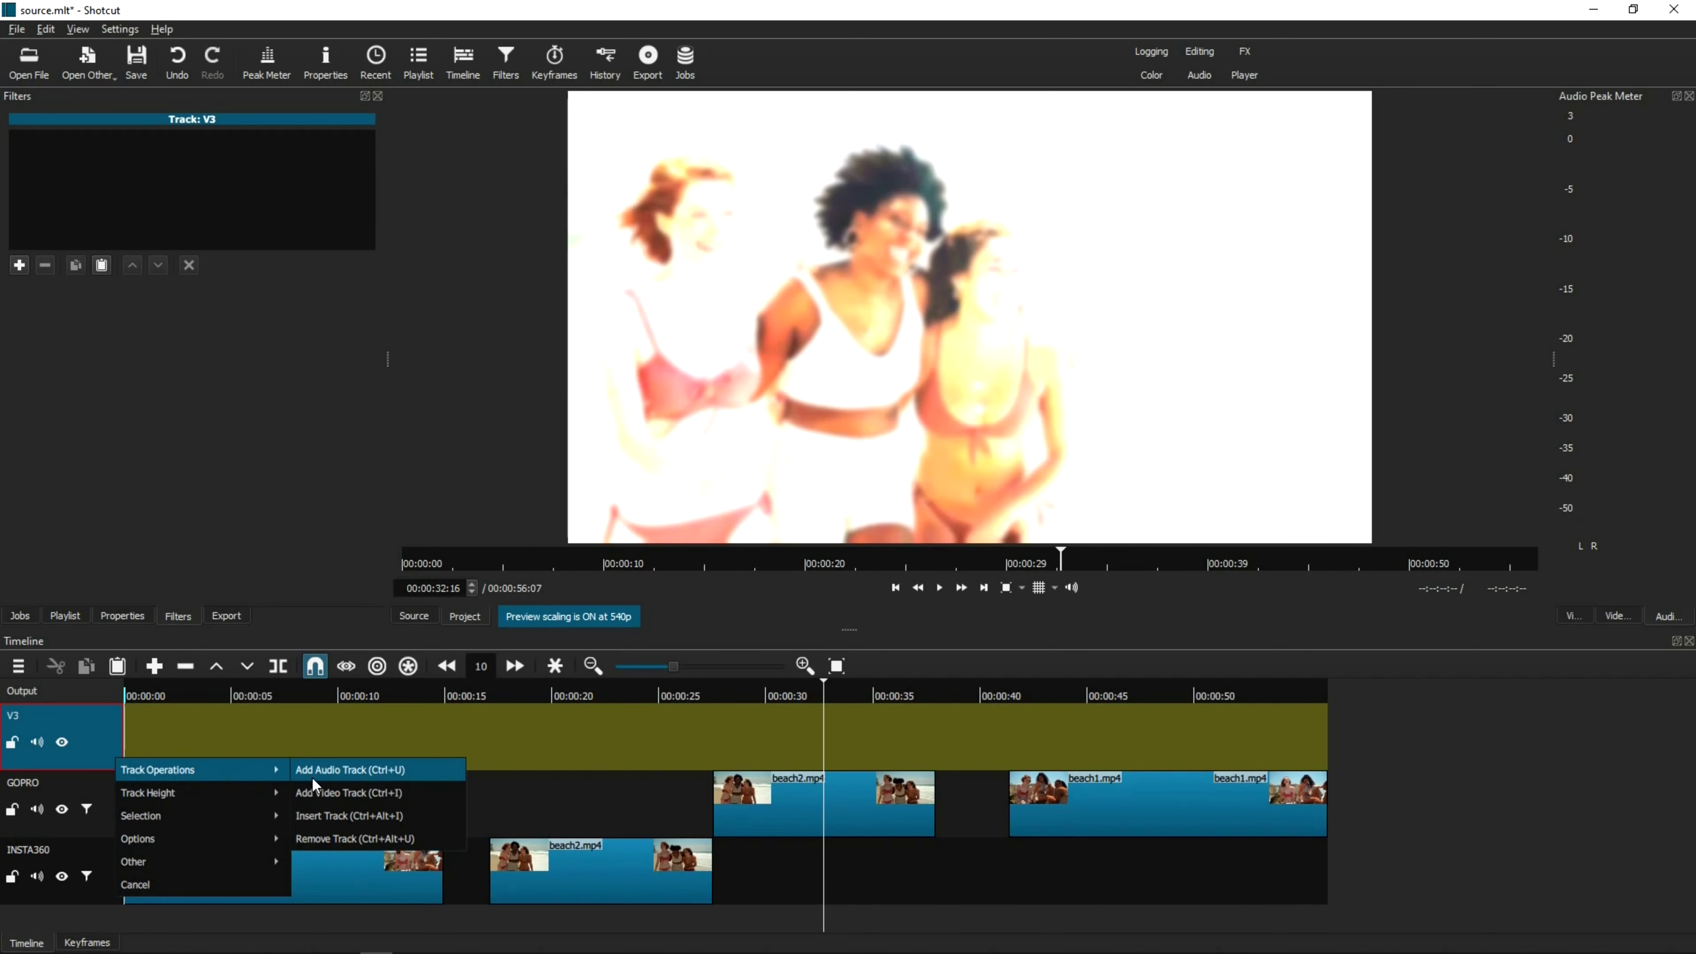
{"action": "left_click", "coordinate": [316, 793]}
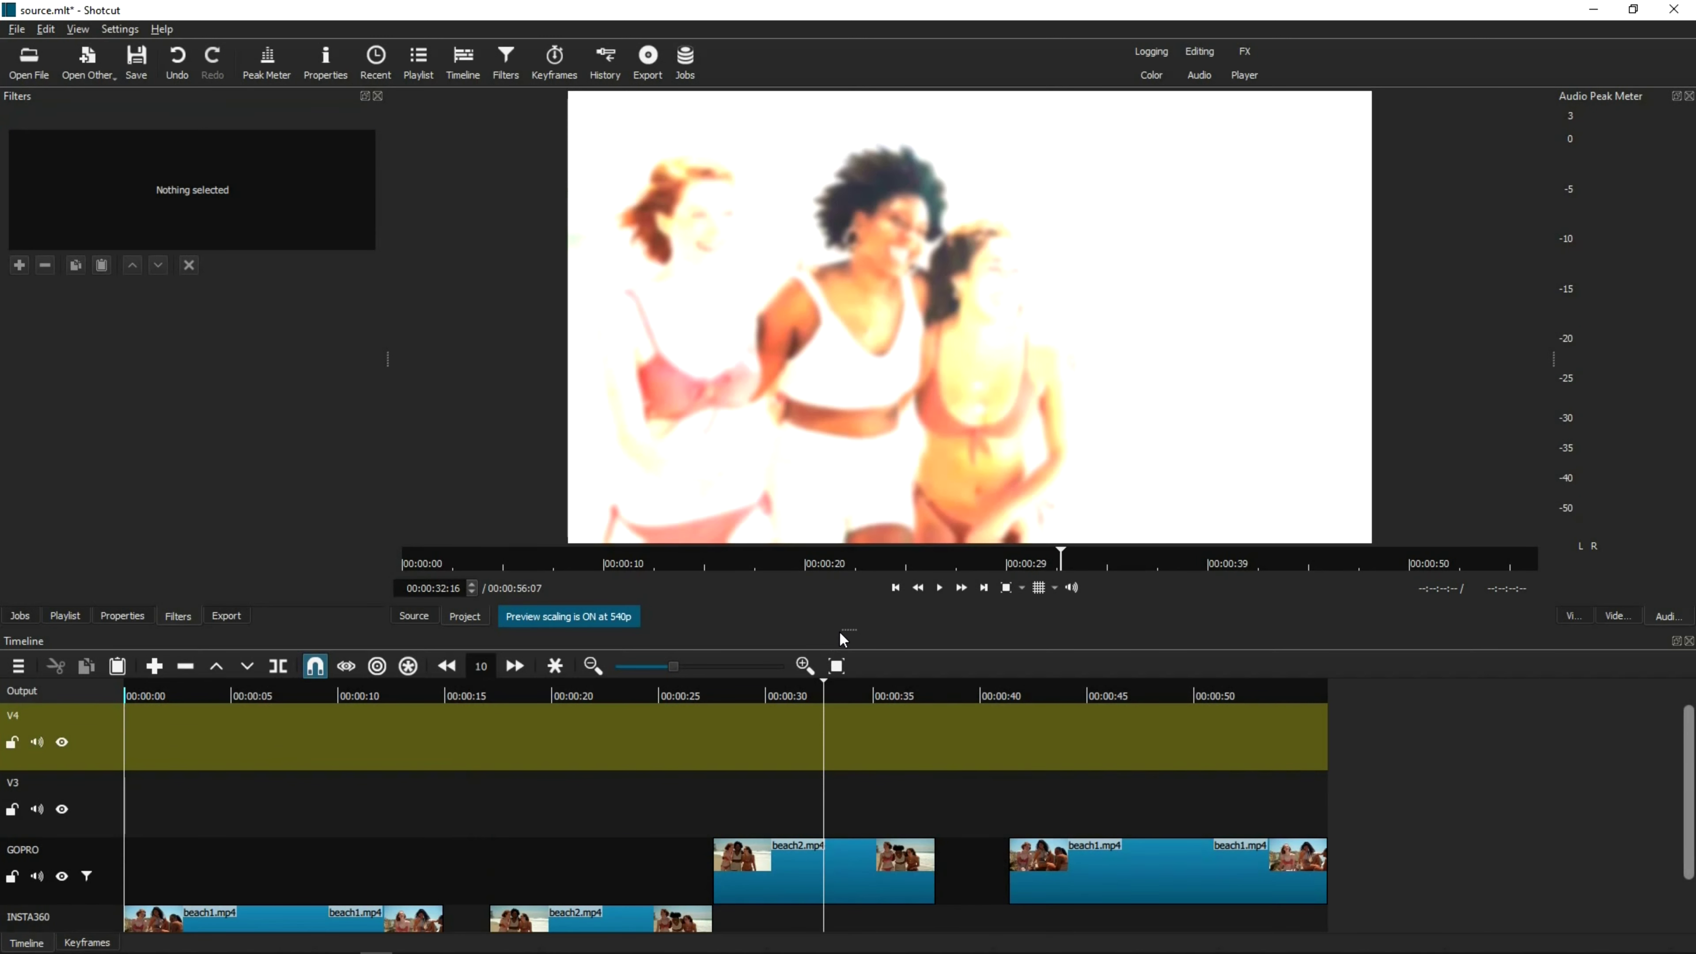
- Enlarge the timeline to show all tracks and review the GOPRO track and clip filters
{"action": "left_click_drag", "start_coordinate": [848, 630], "coordinate": [850, 450]}
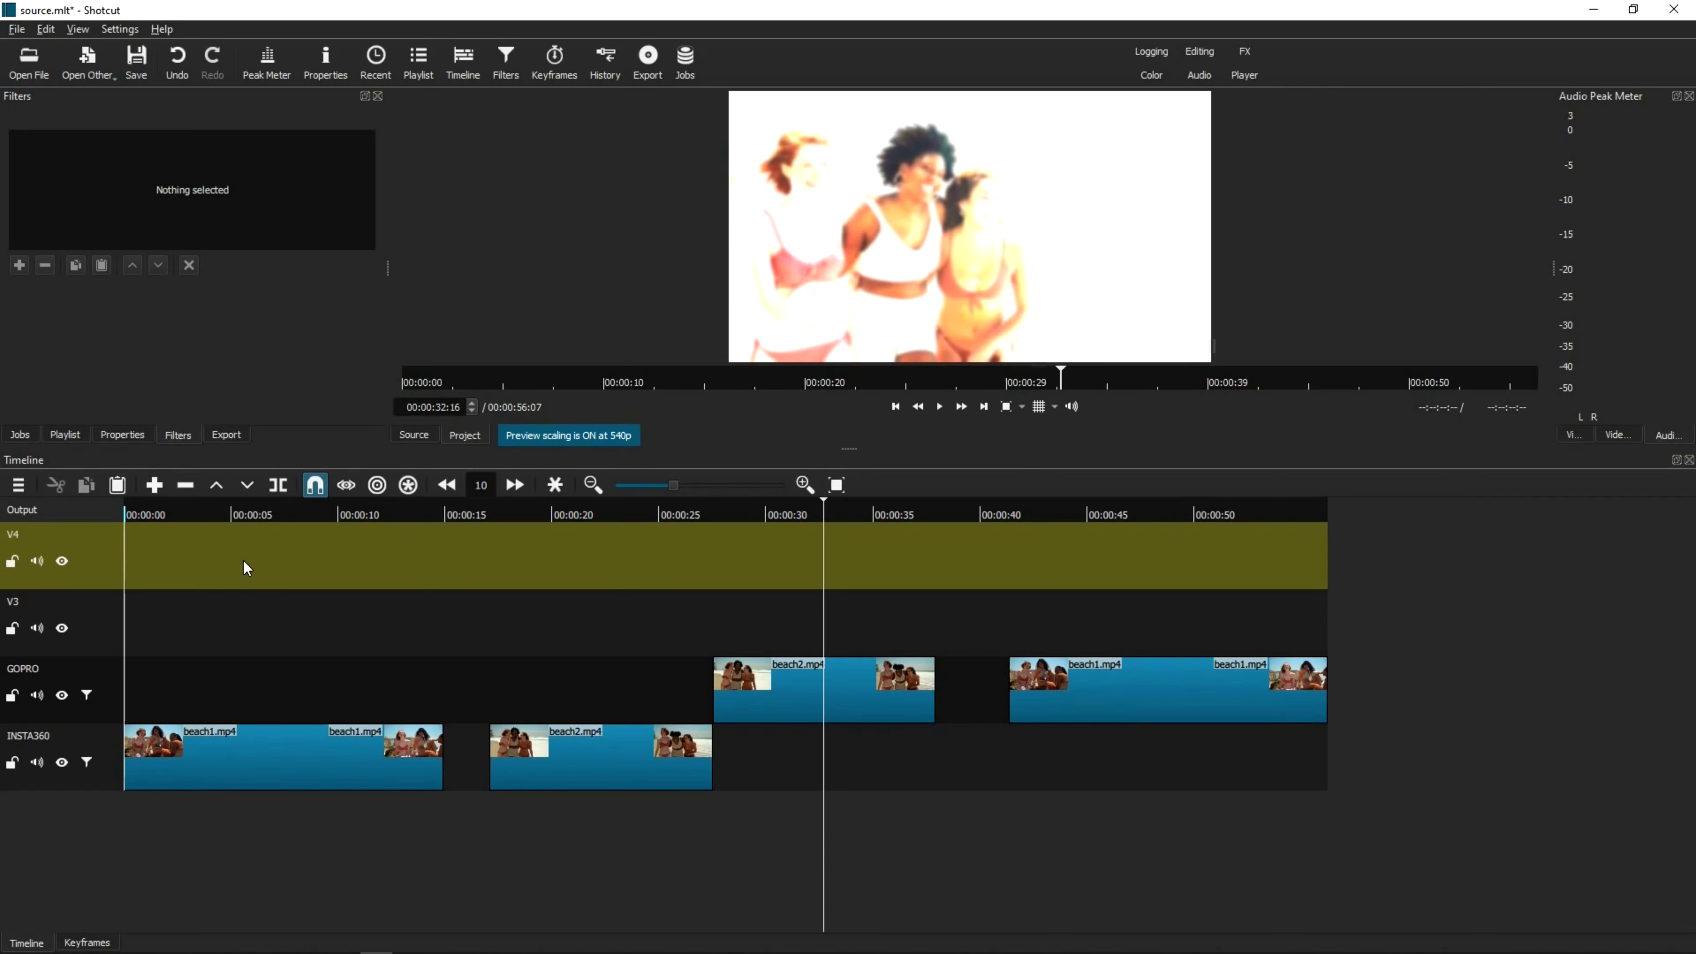
{"action": "left_click", "coordinate": [100, 636]}
{"action": "left_click", "coordinate": [112, 696]}
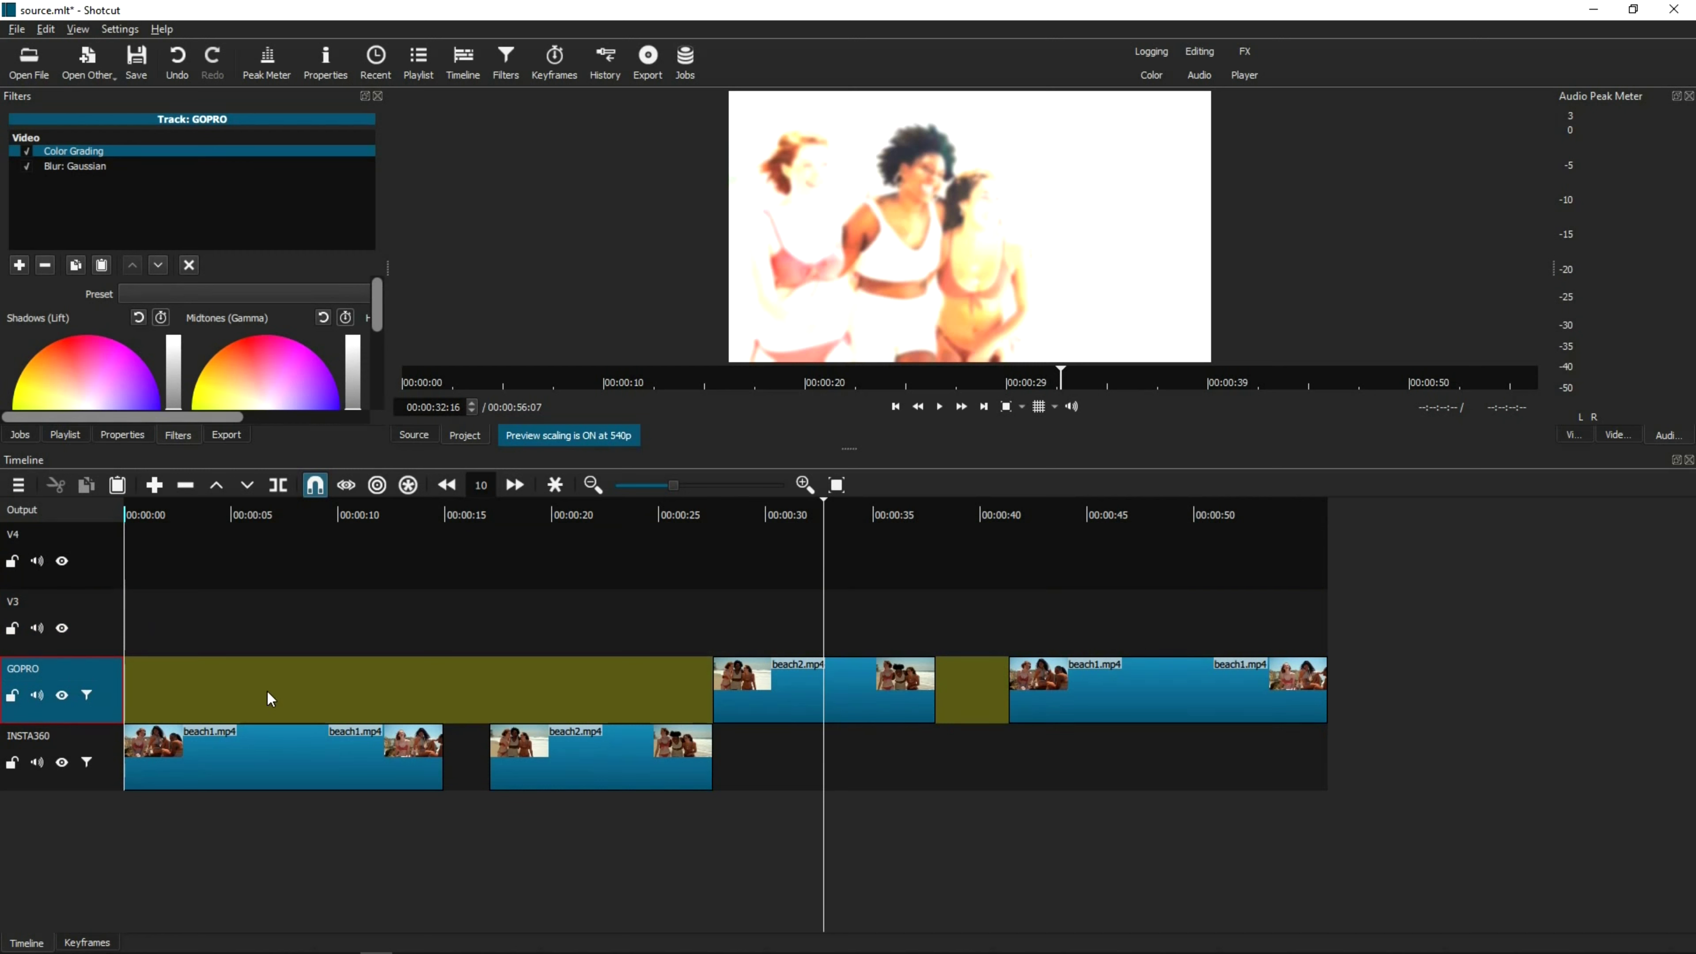
{"action": "left_click", "coordinate": [800, 692]}
{"action": "left_click", "coordinate": [1106, 673]}
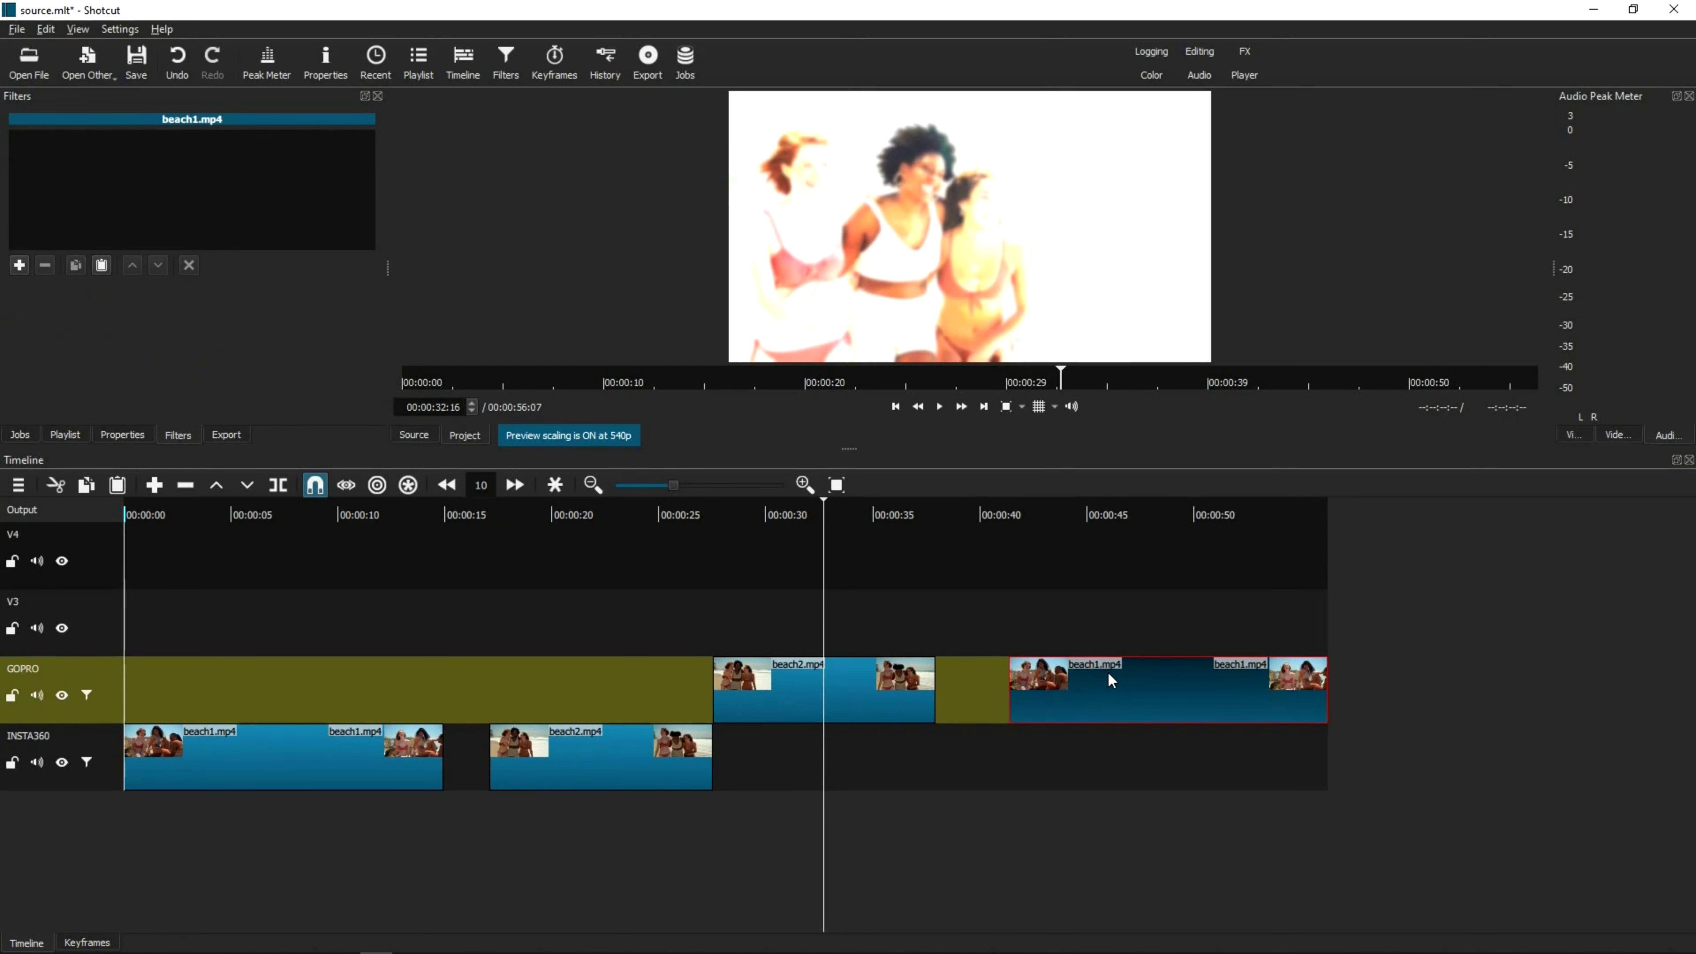
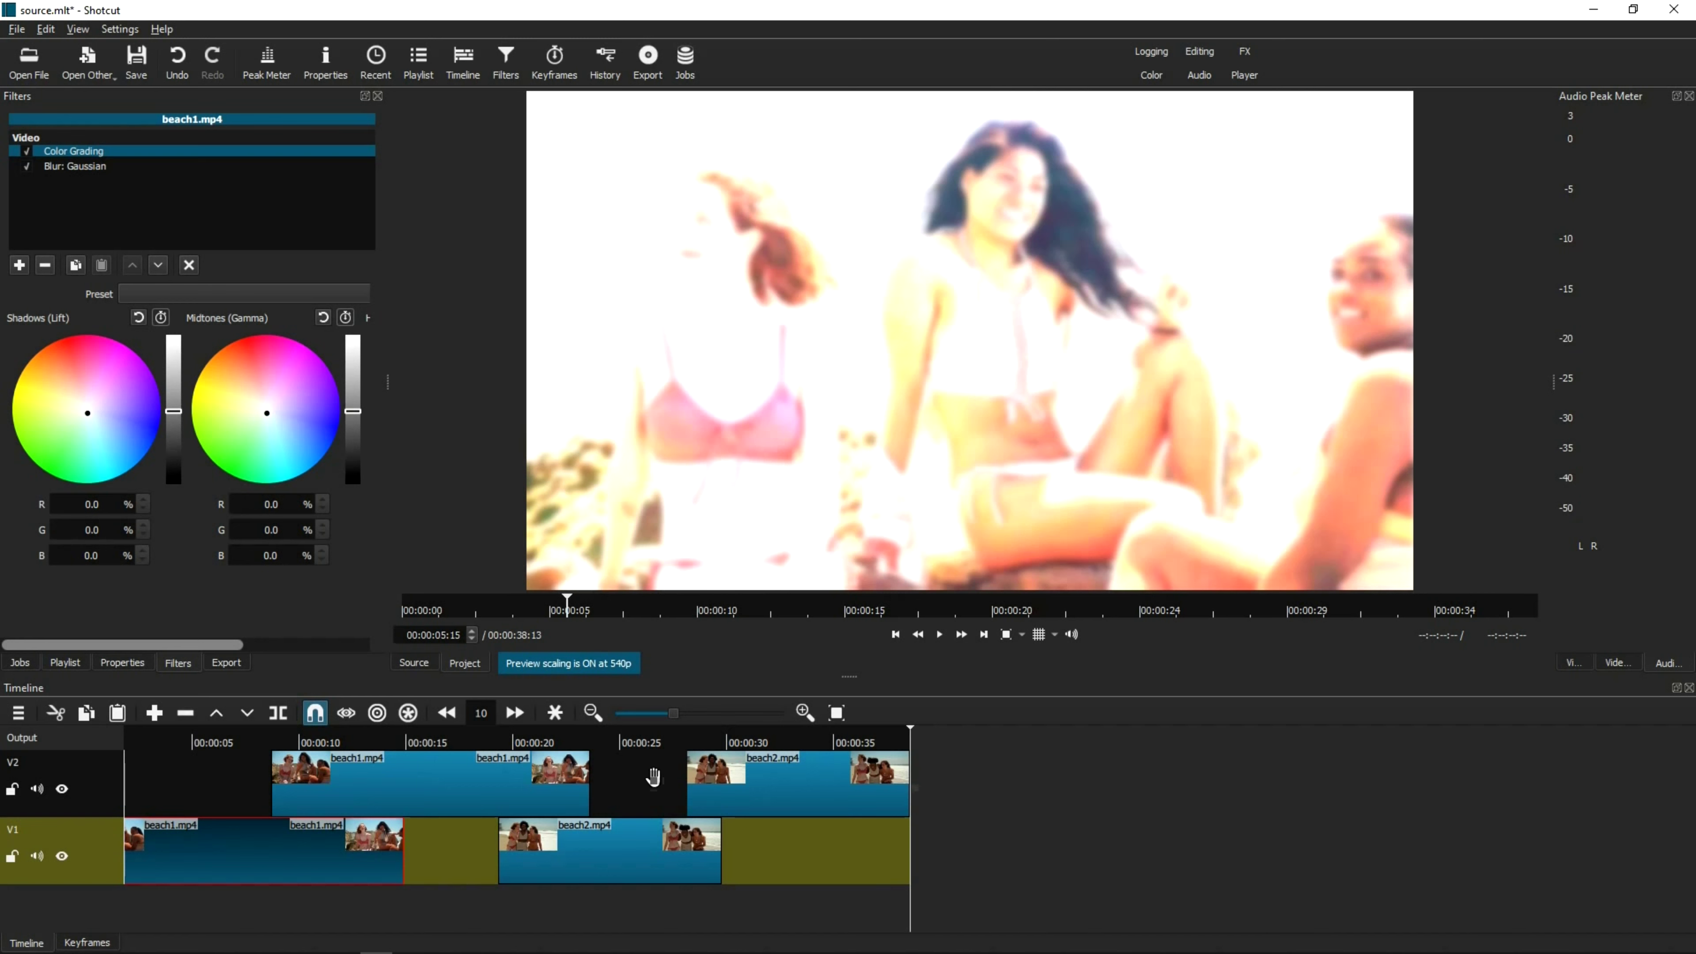
- Copy beach1.mp4's Color Grading and Gaussian blur filters, then remove both from the clip
{"action": "scroll", "coordinate": [254, 804], "scroll_direction": "left", "scroll_amount": 1}
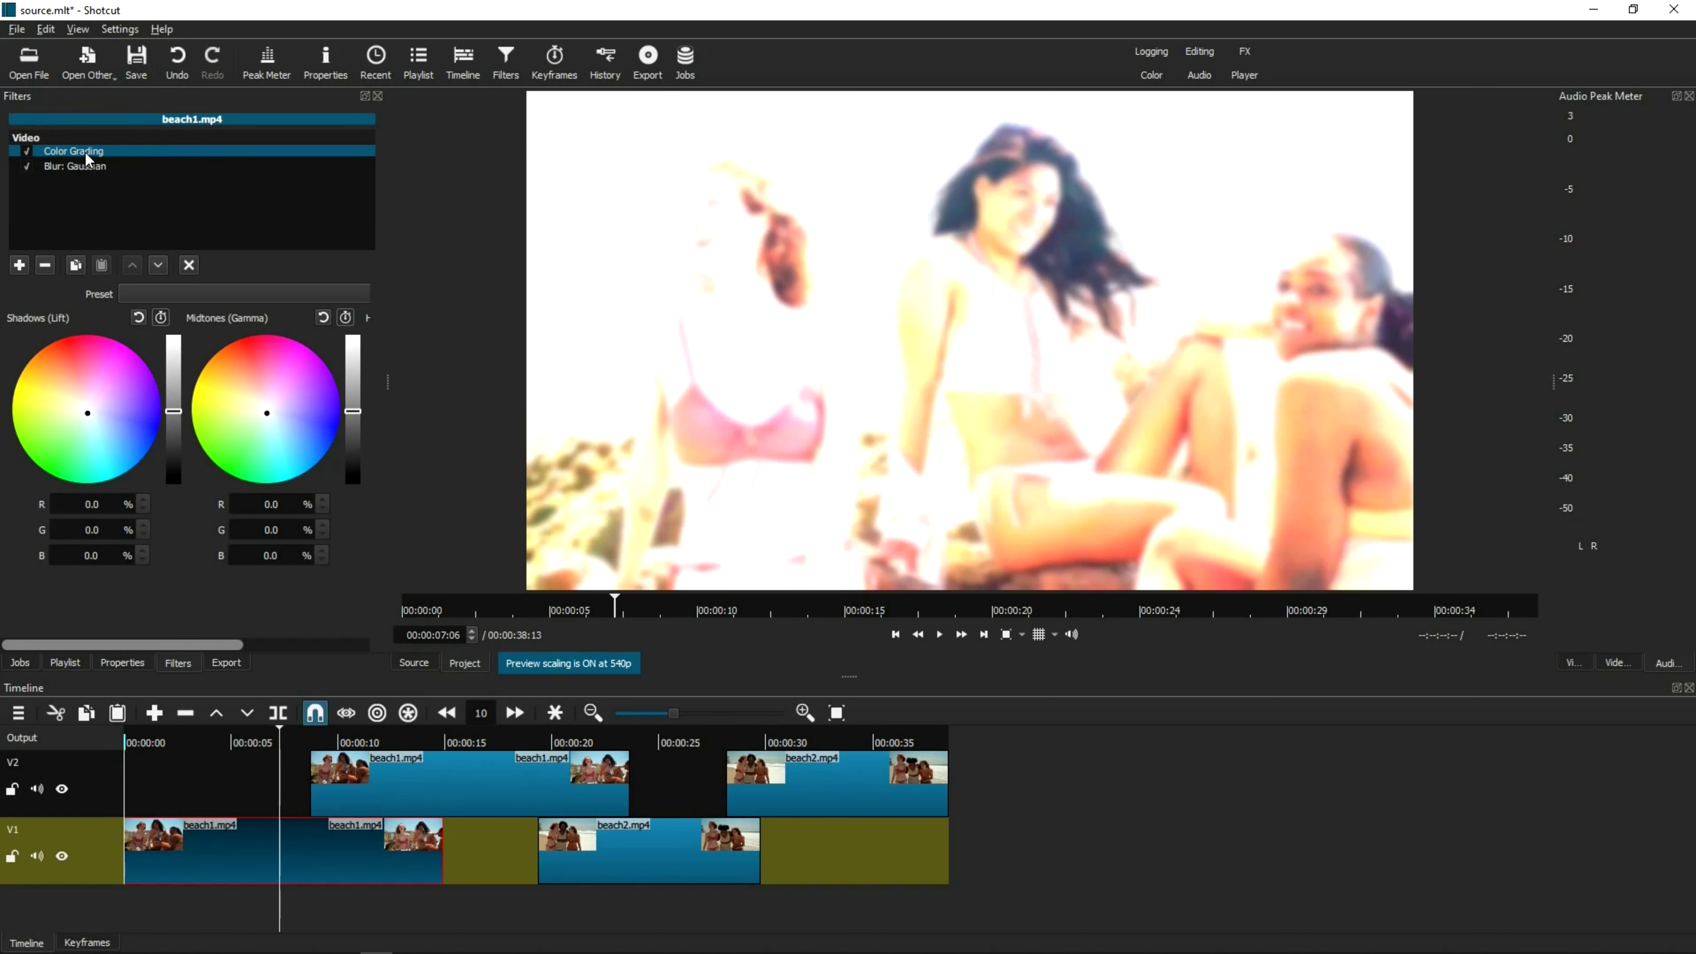
{"action": "left_click", "coordinate": [76, 263]}
{"action": "left_click", "coordinate": [46, 264]}
{"action": "left_click", "coordinate": [46, 263]}
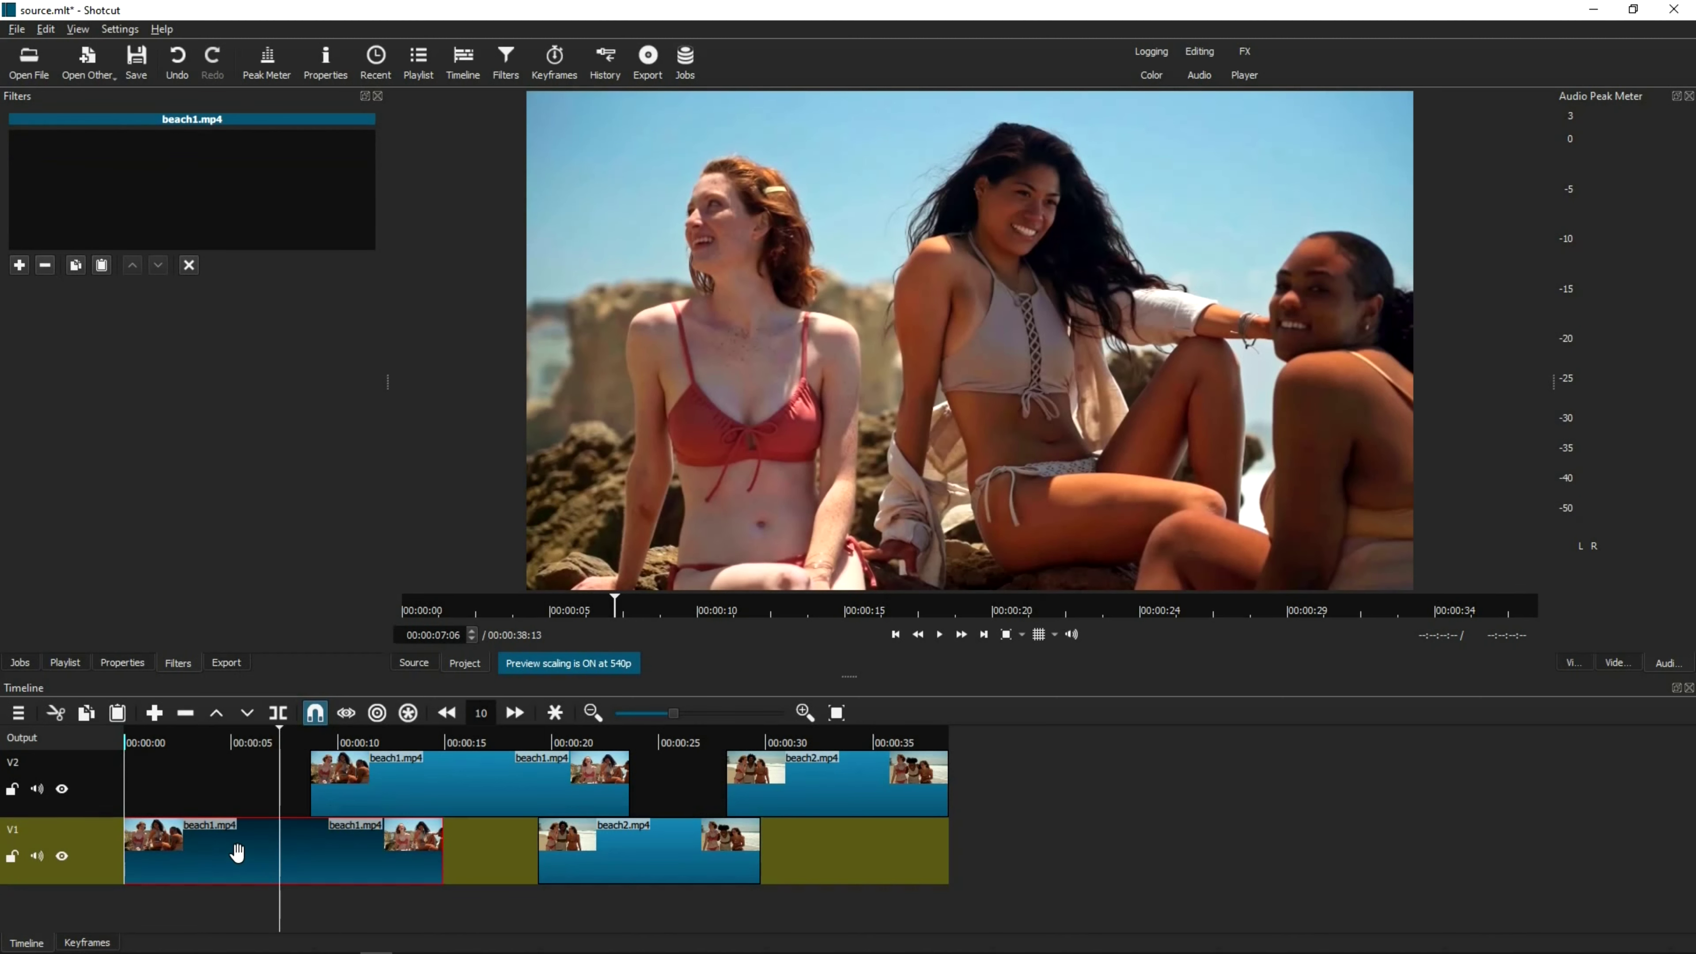
- Inspect the beach2.mp4 and beach1.mp4 clips on tracks V1 and V2
{"action": "left_click", "coordinate": [604, 849]}
{"action": "left_click", "coordinate": [637, 845]}
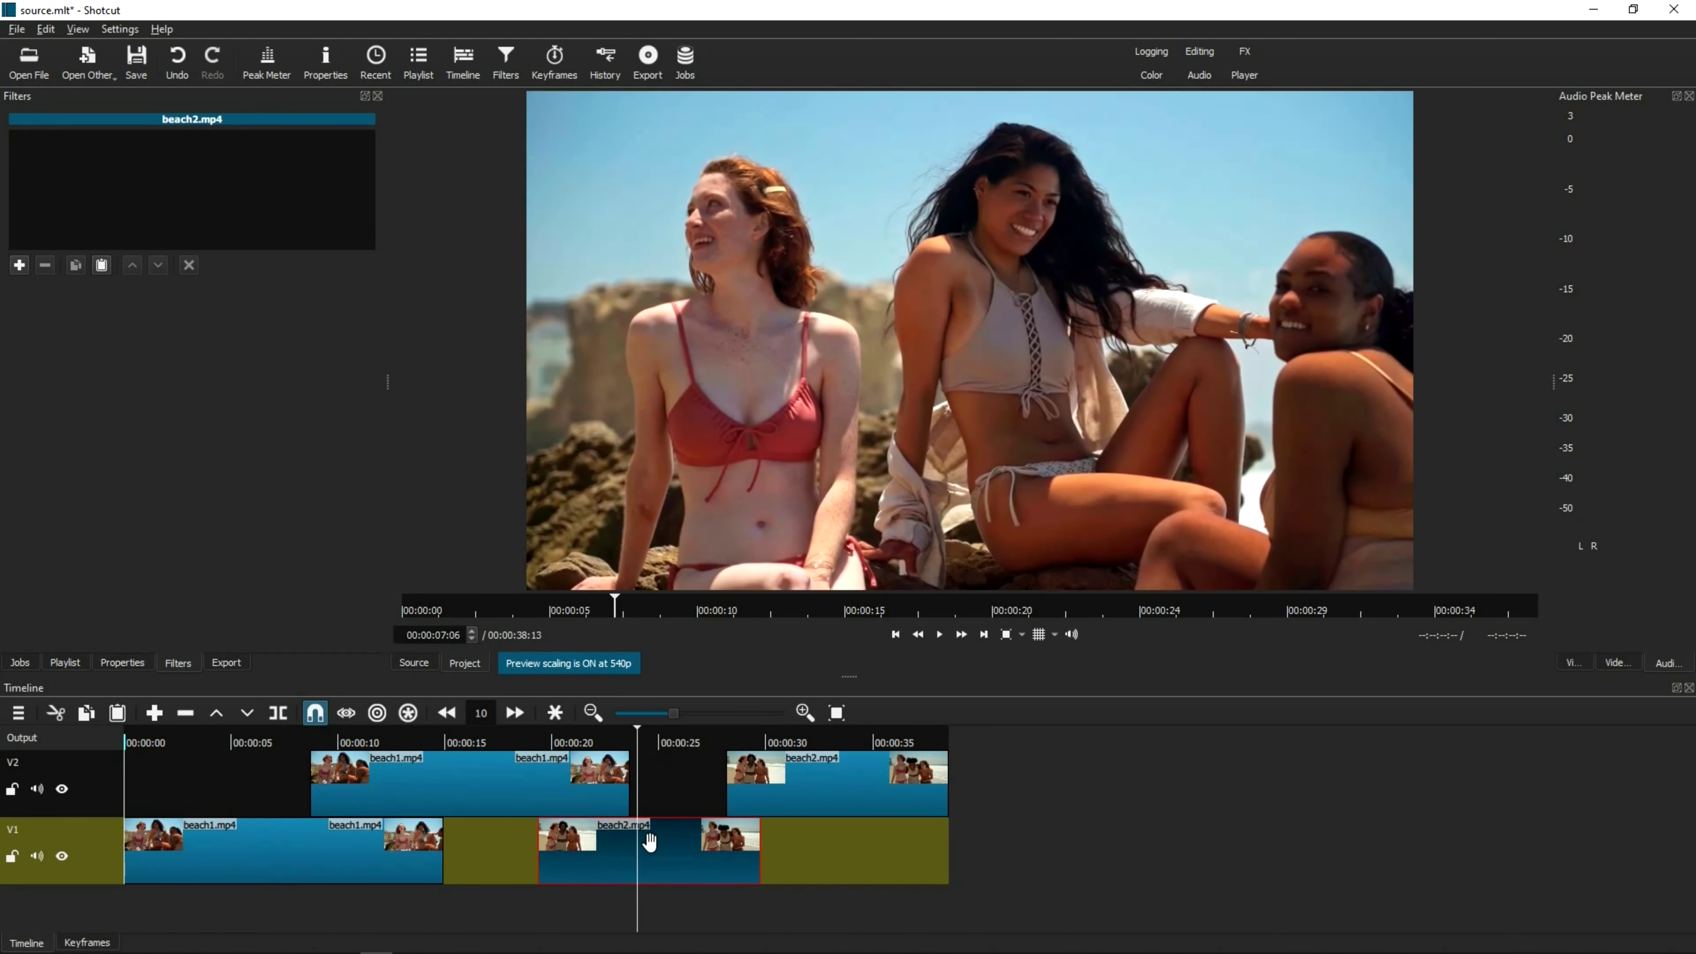
{"action": "left_click", "coordinate": [775, 783]}
{"action": "left_click", "coordinate": [789, 743]}
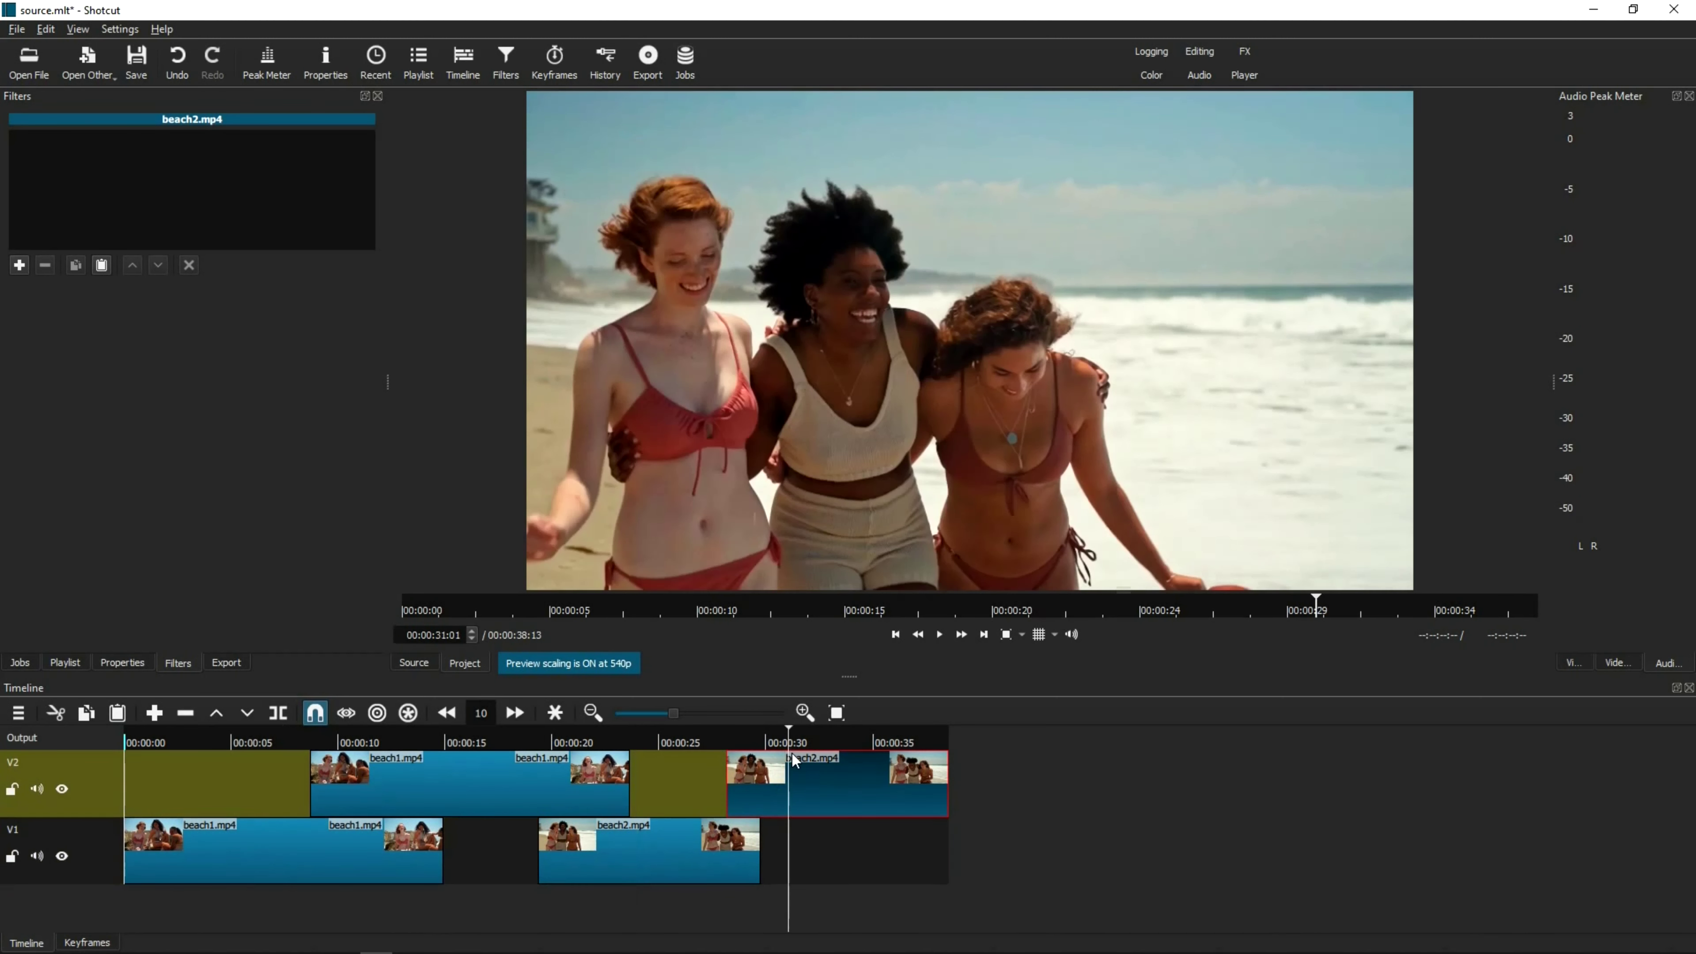
{"action": "left_click", "coordinate": [85, 155]}
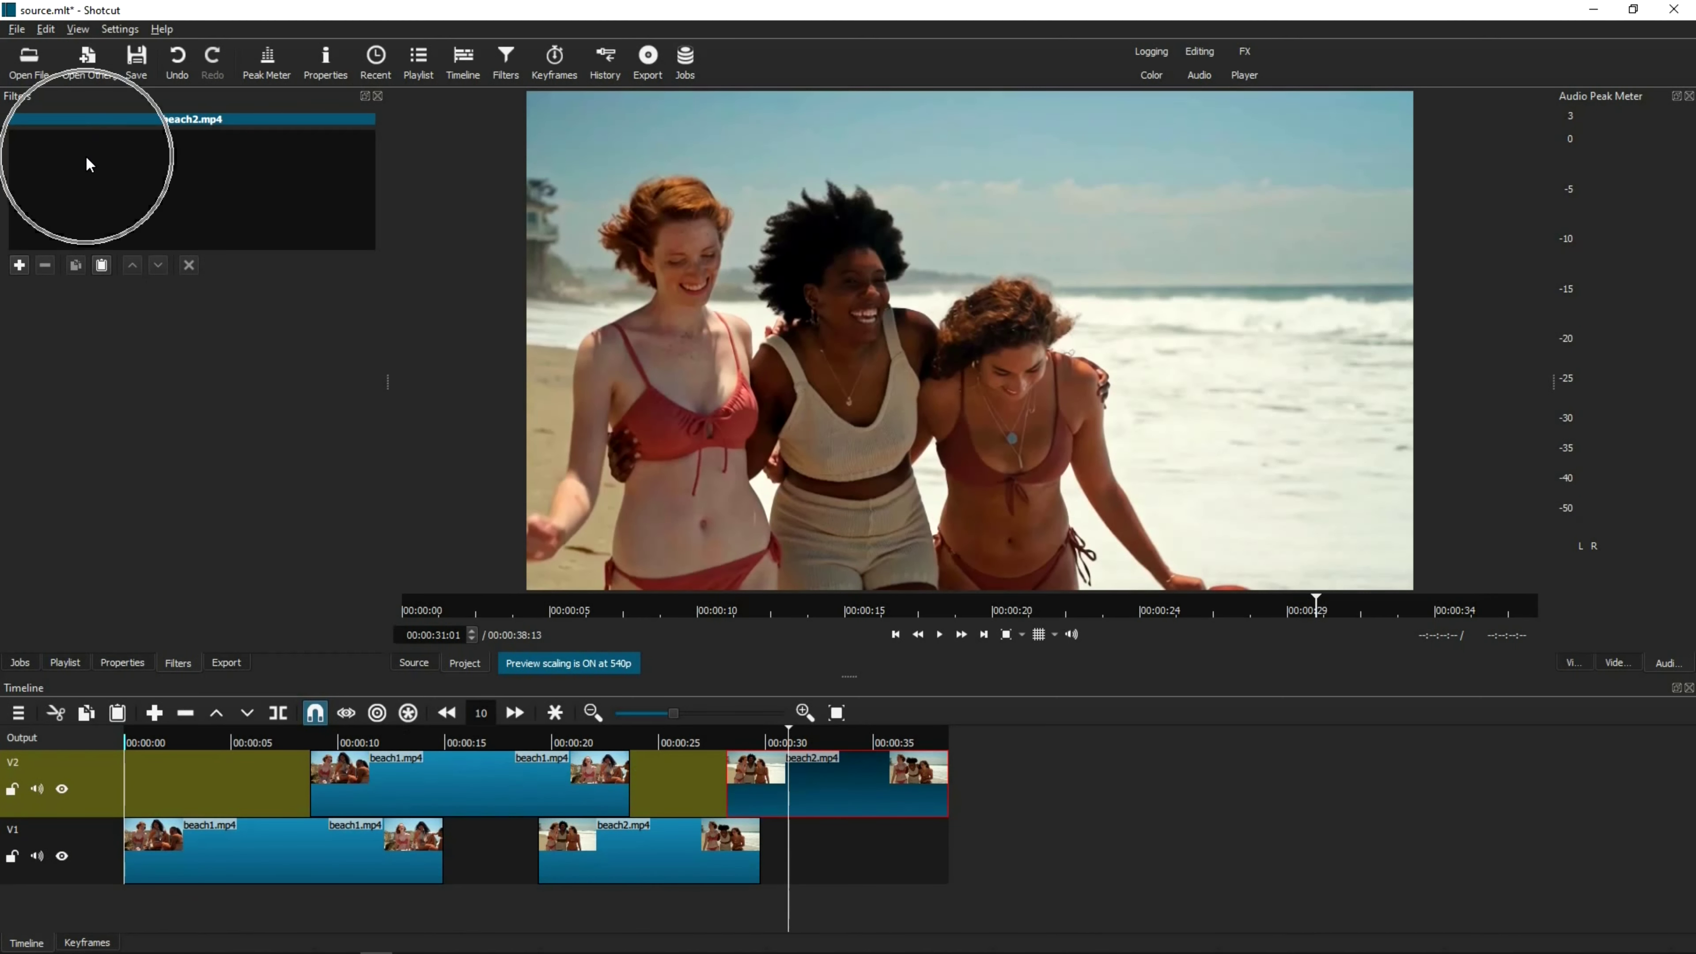
{"action": "left_click", "coordinate": [529, 739]}
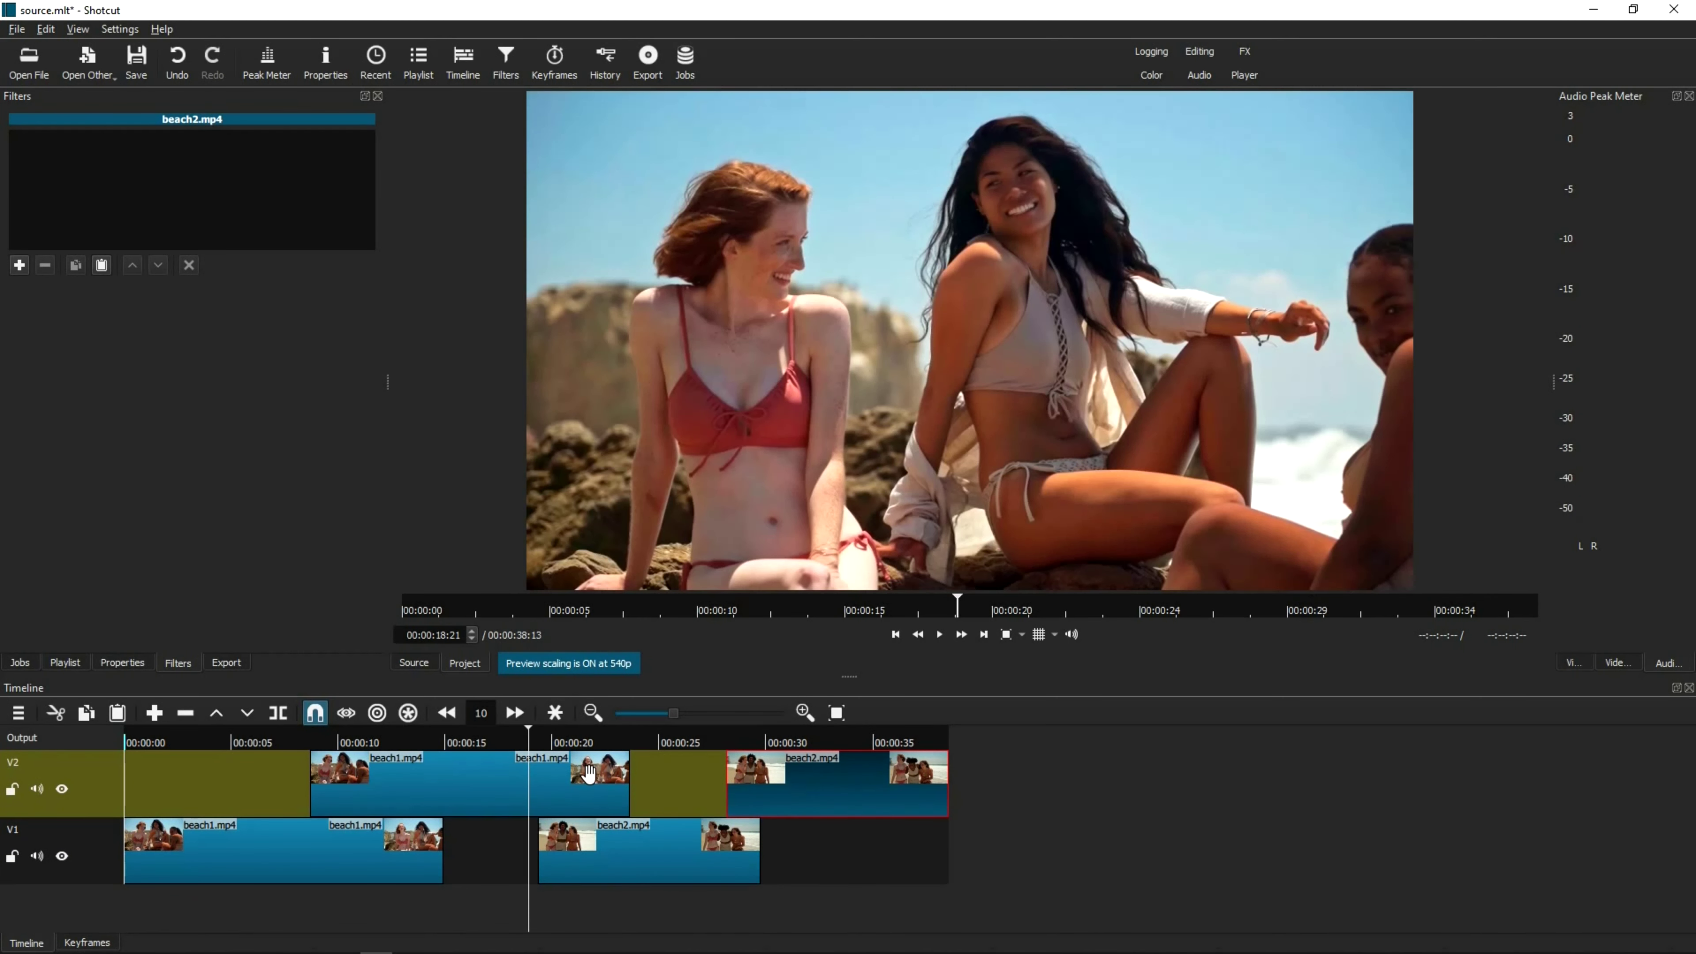
{"action": "left_click", "coordinate": [588, 773]}
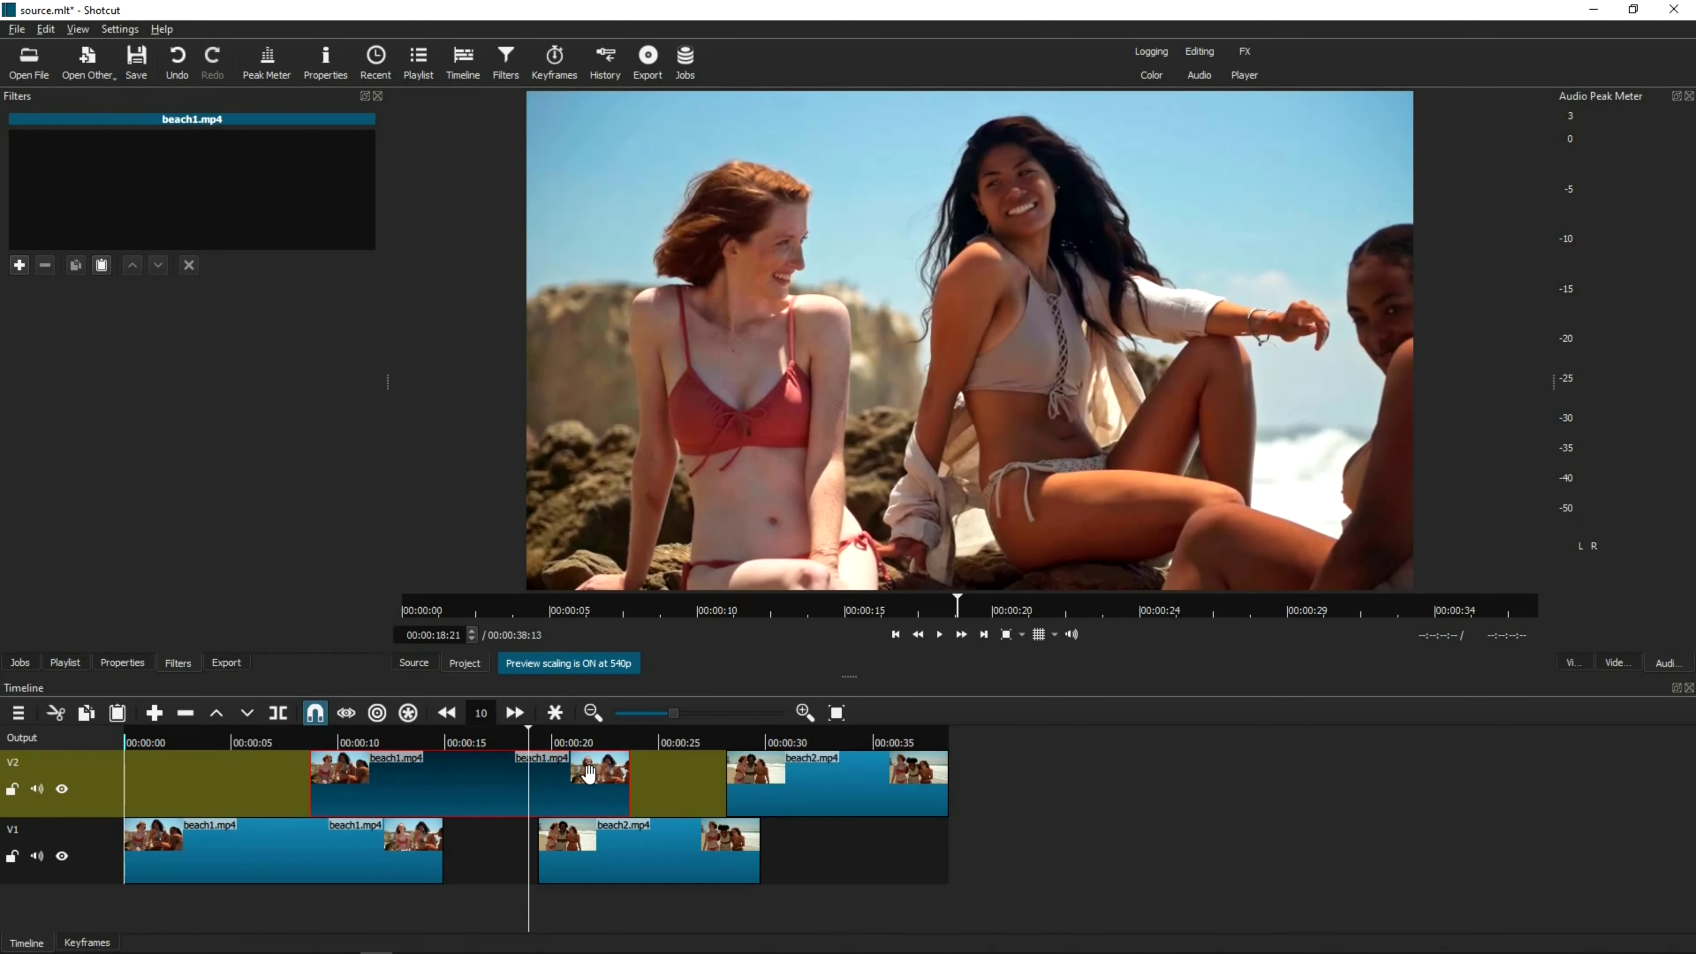
- Check the V1 and V2 track filters, then select the Output track
{"action": "left_click", "coordinate": [102, 854]}
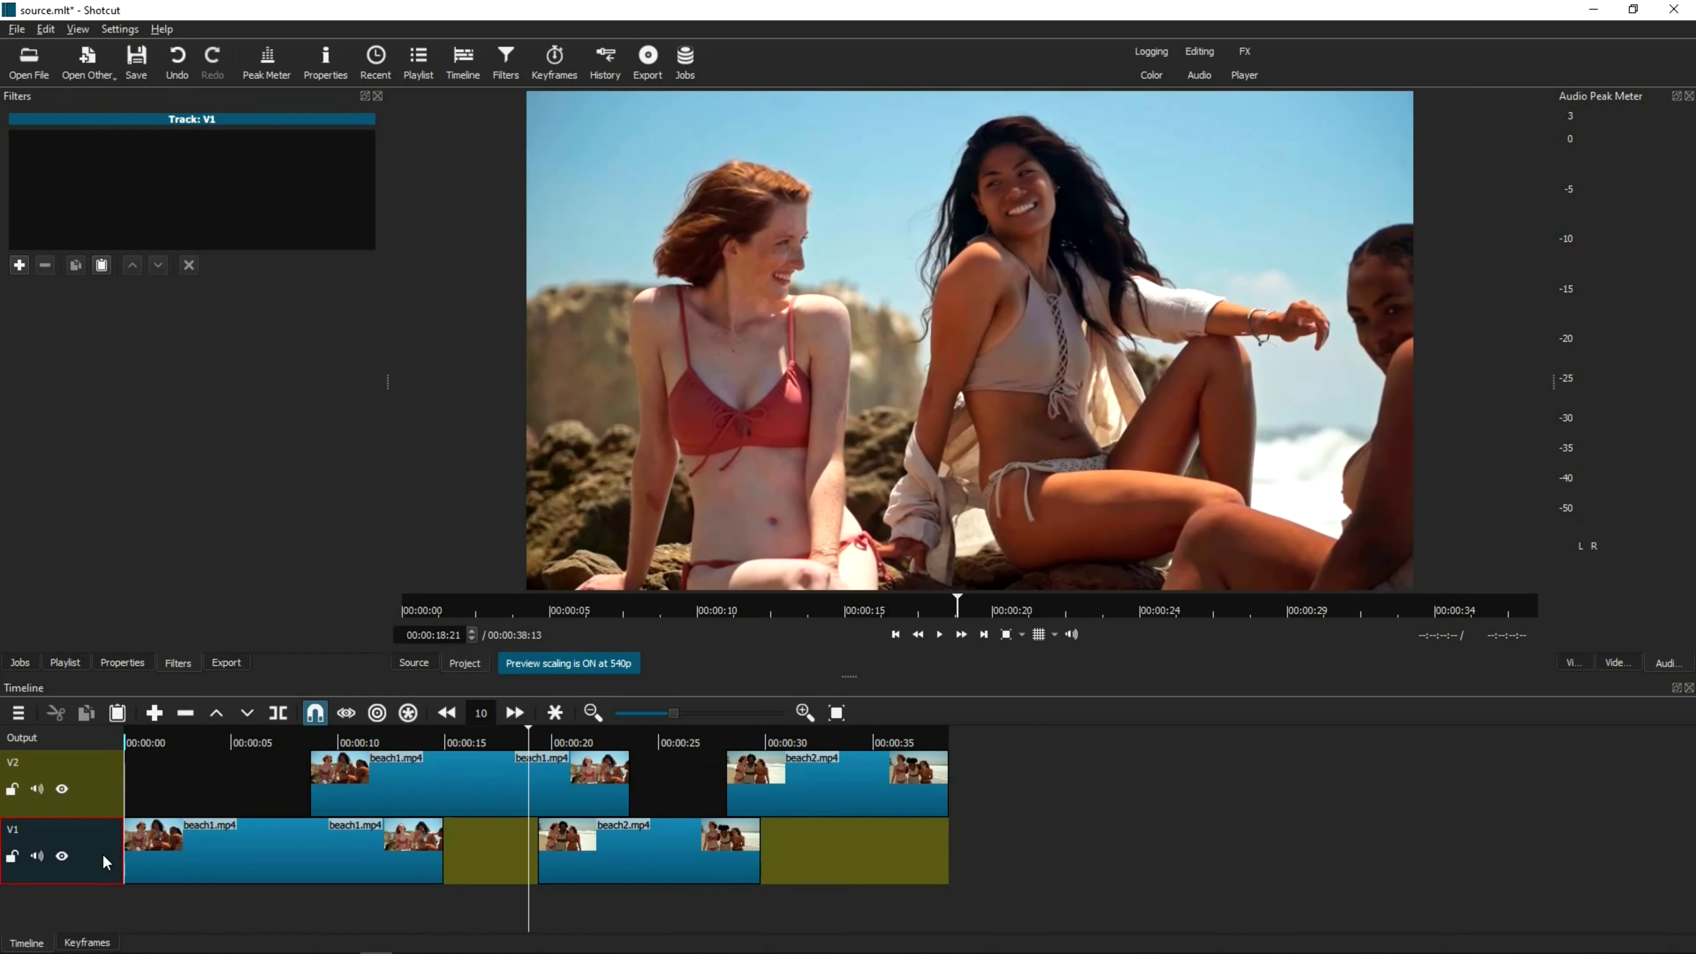
{"action": "left_click", "coordinate": [106, 802]}
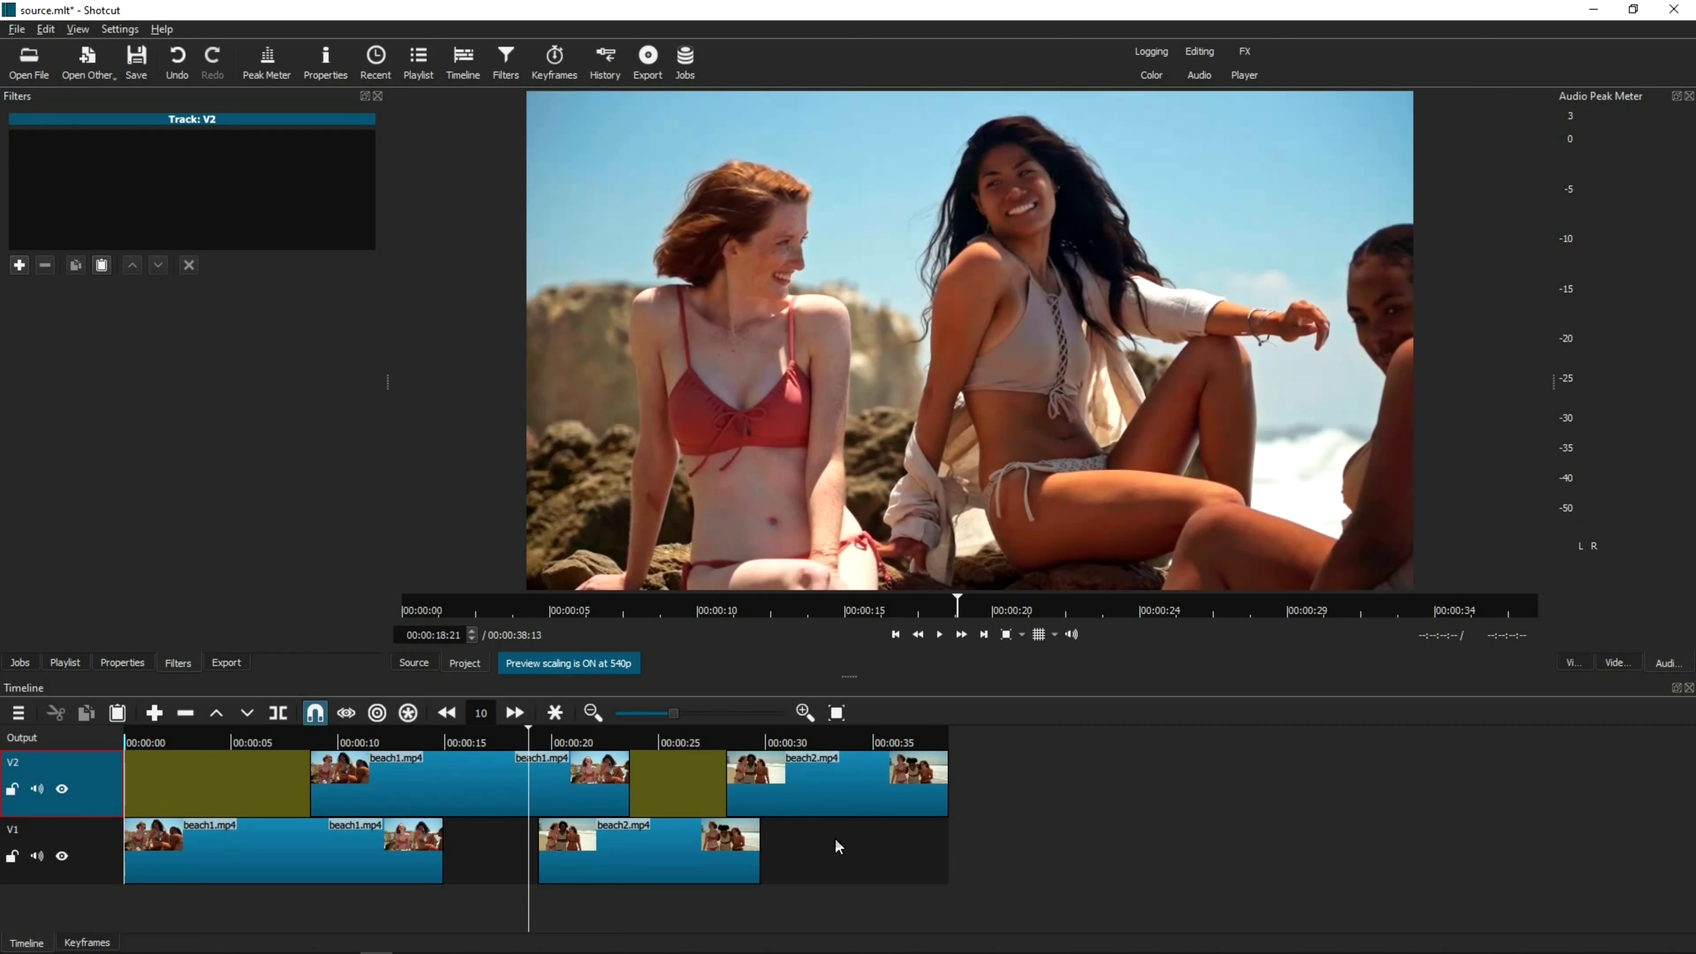
{"action": "left_click", "coordinate": [69, 742]}
{"action": "left_click", "coordinate": [76, 737]}
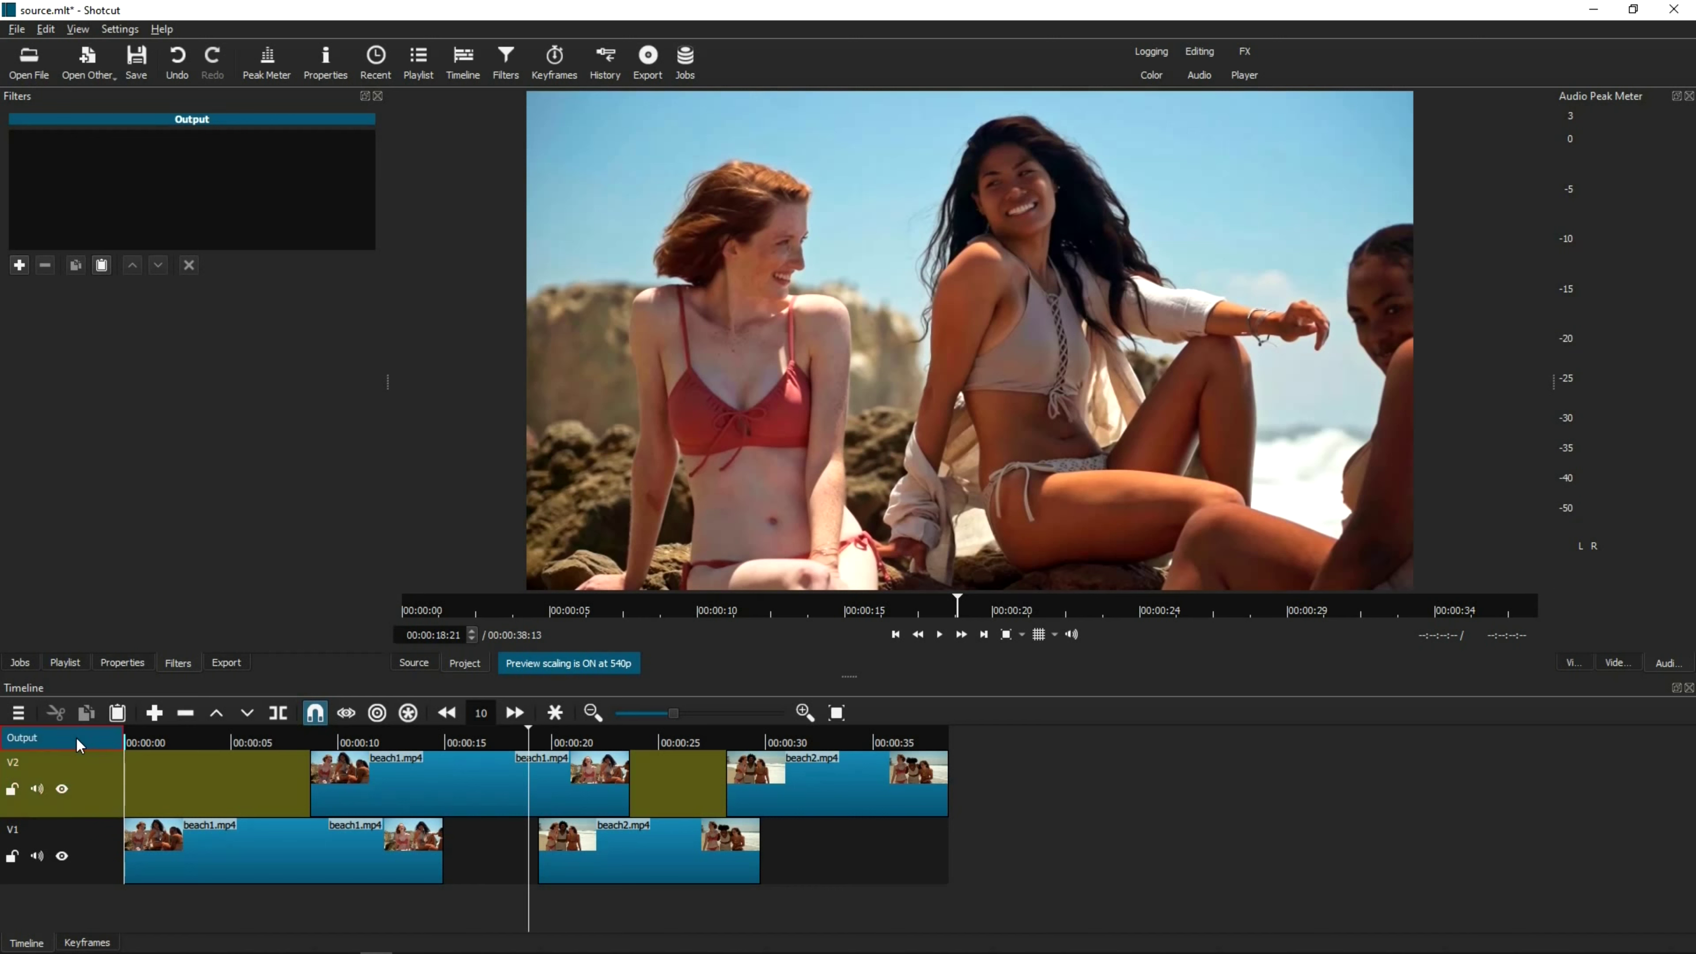
- Paste the copied Color Grading and Gaussian blur filters onto the Output track, confirming with Yes
{"action": "left_click", "coordinate": [76, 736]}
{"action": "left_click", "coordinate": [102, 265]}
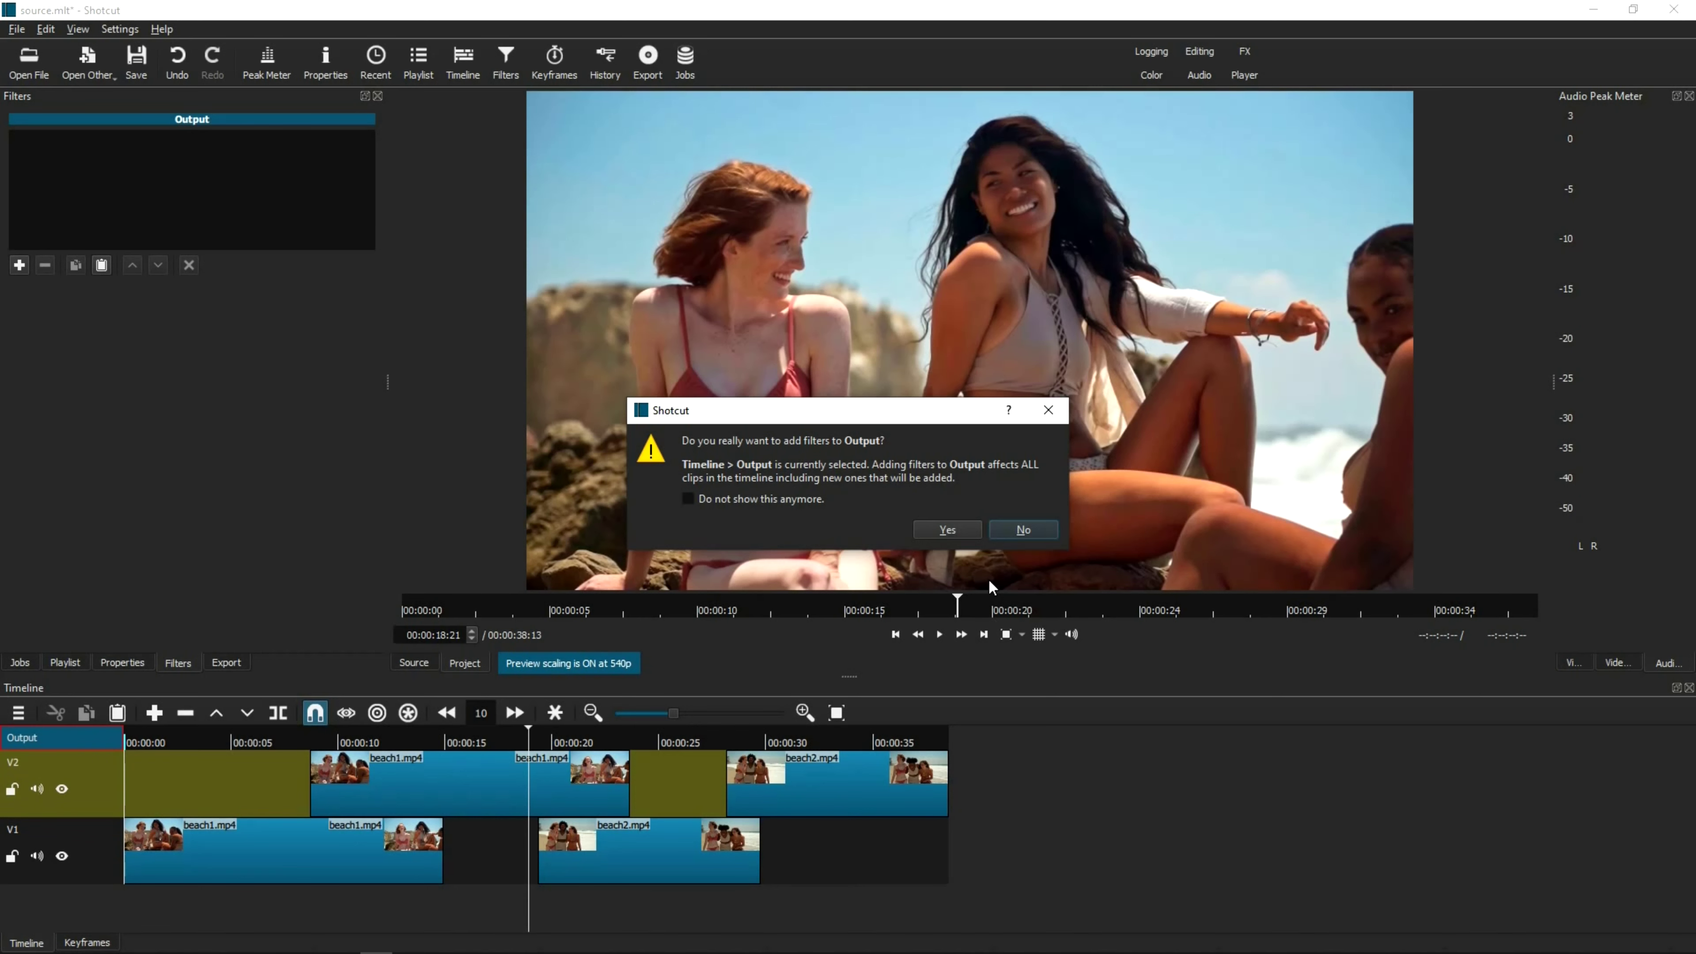
{"action": "left_click", "coordinate": [947, 530]}
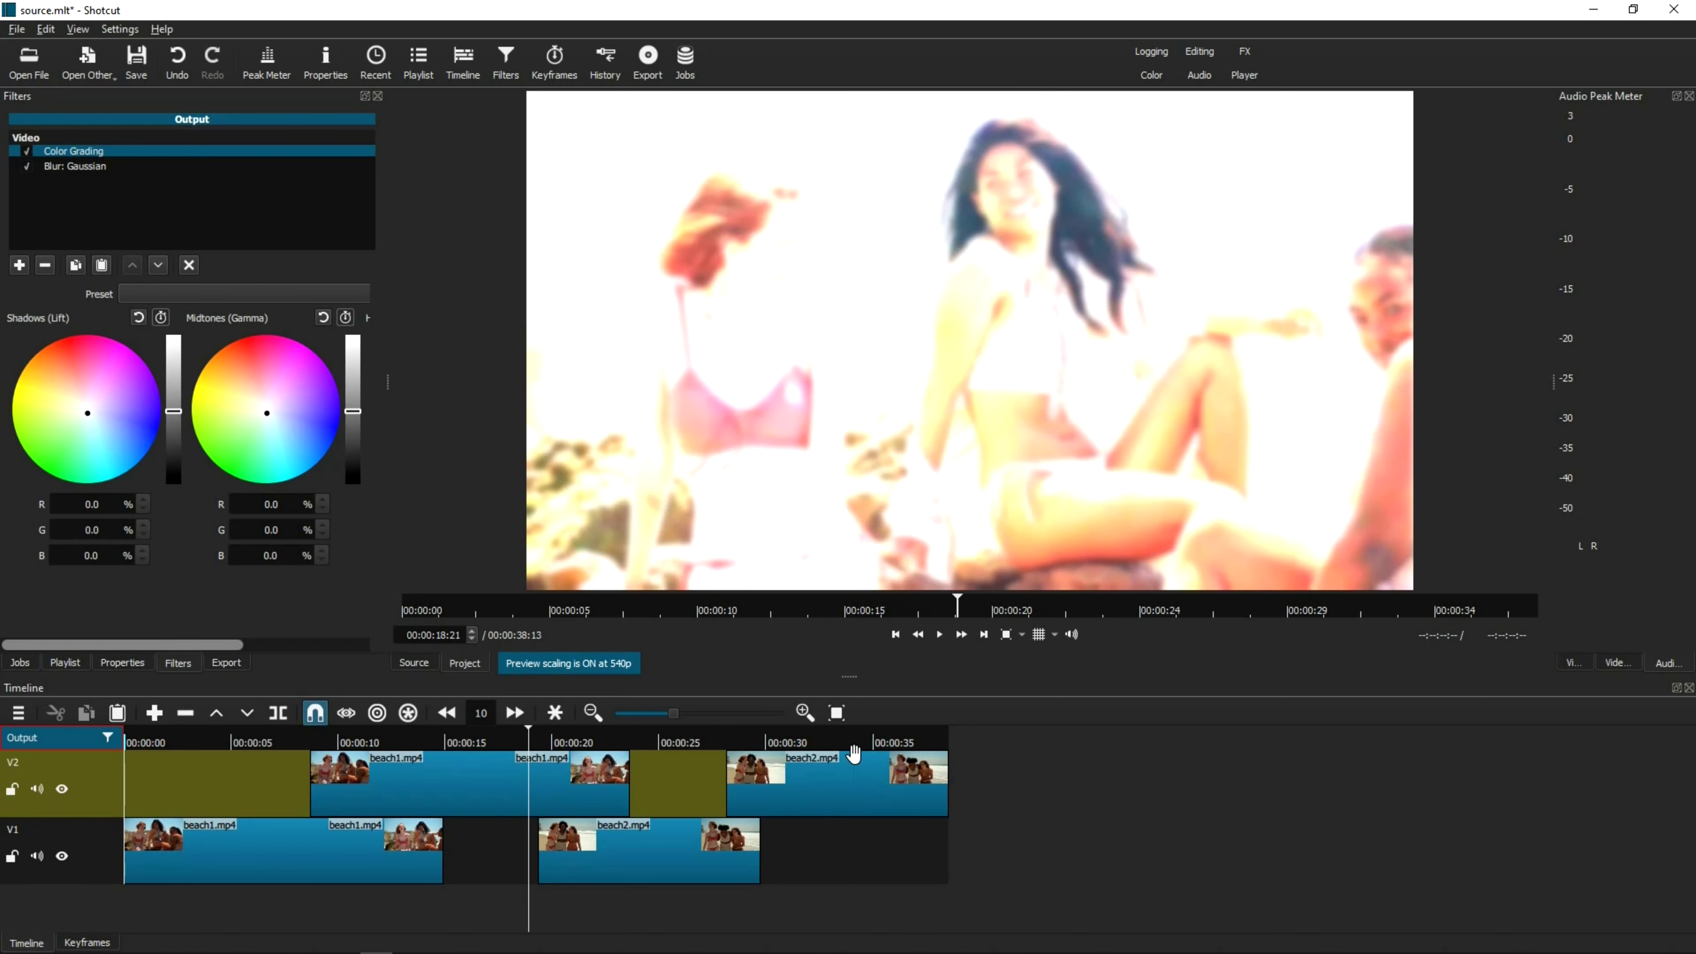
{"action": "left_click", "coordinate": [401, 770]}
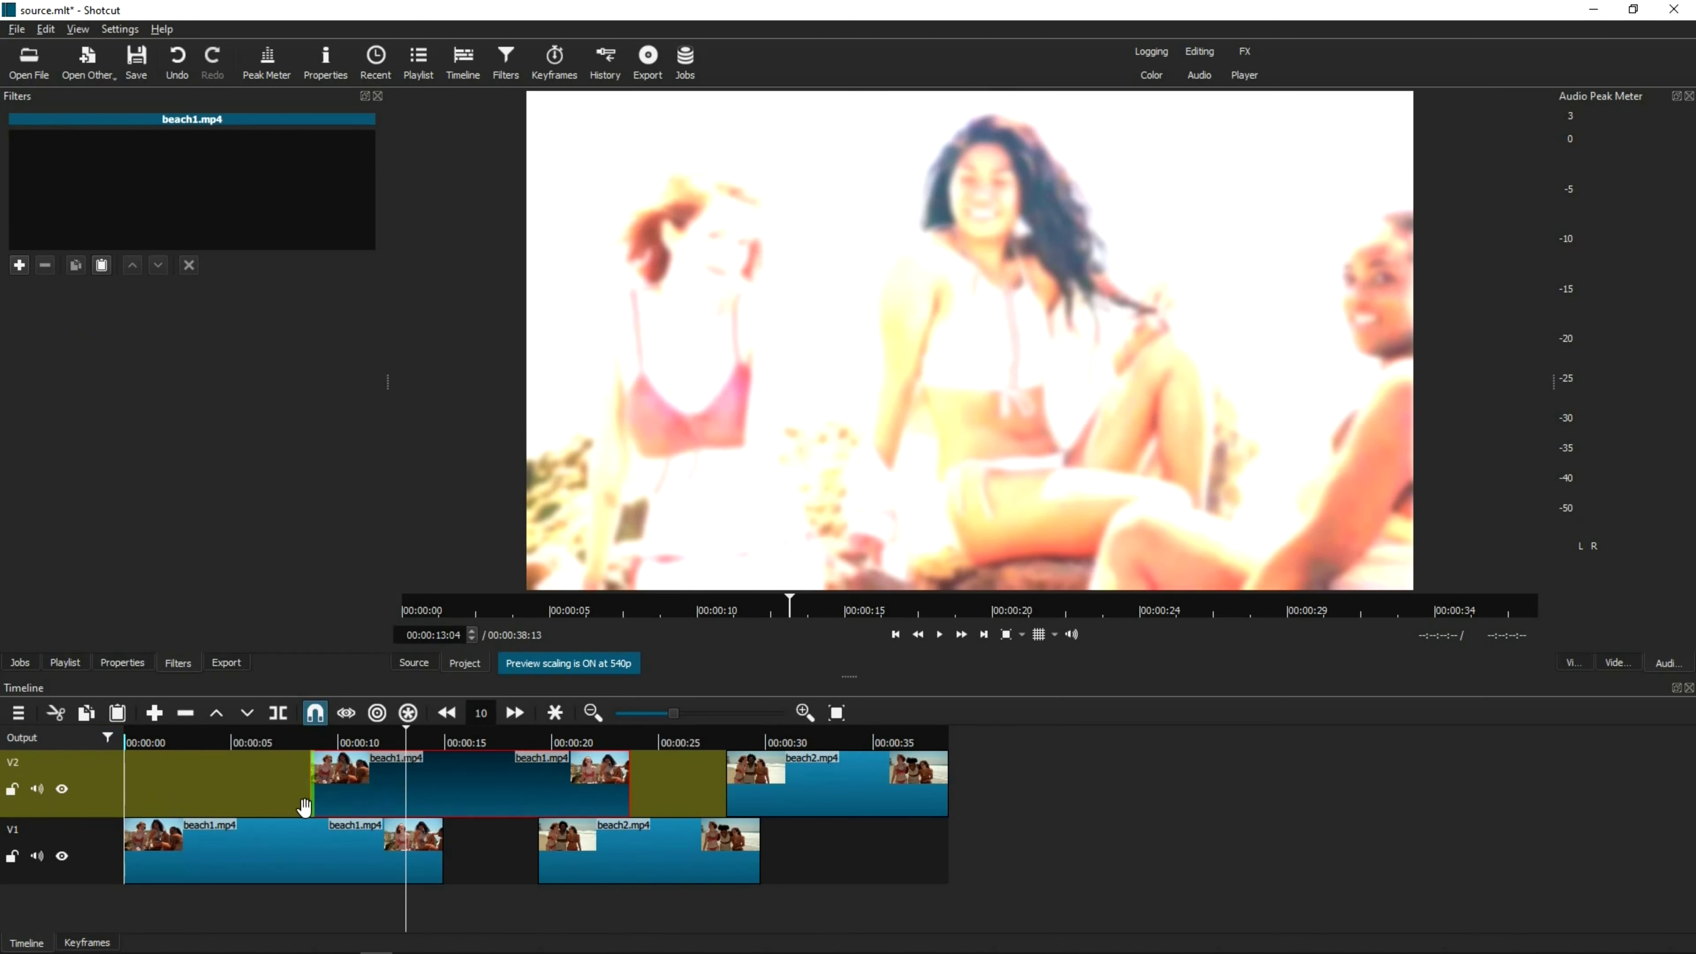
{"action": "left_click", "coordinate": [117, 790]}
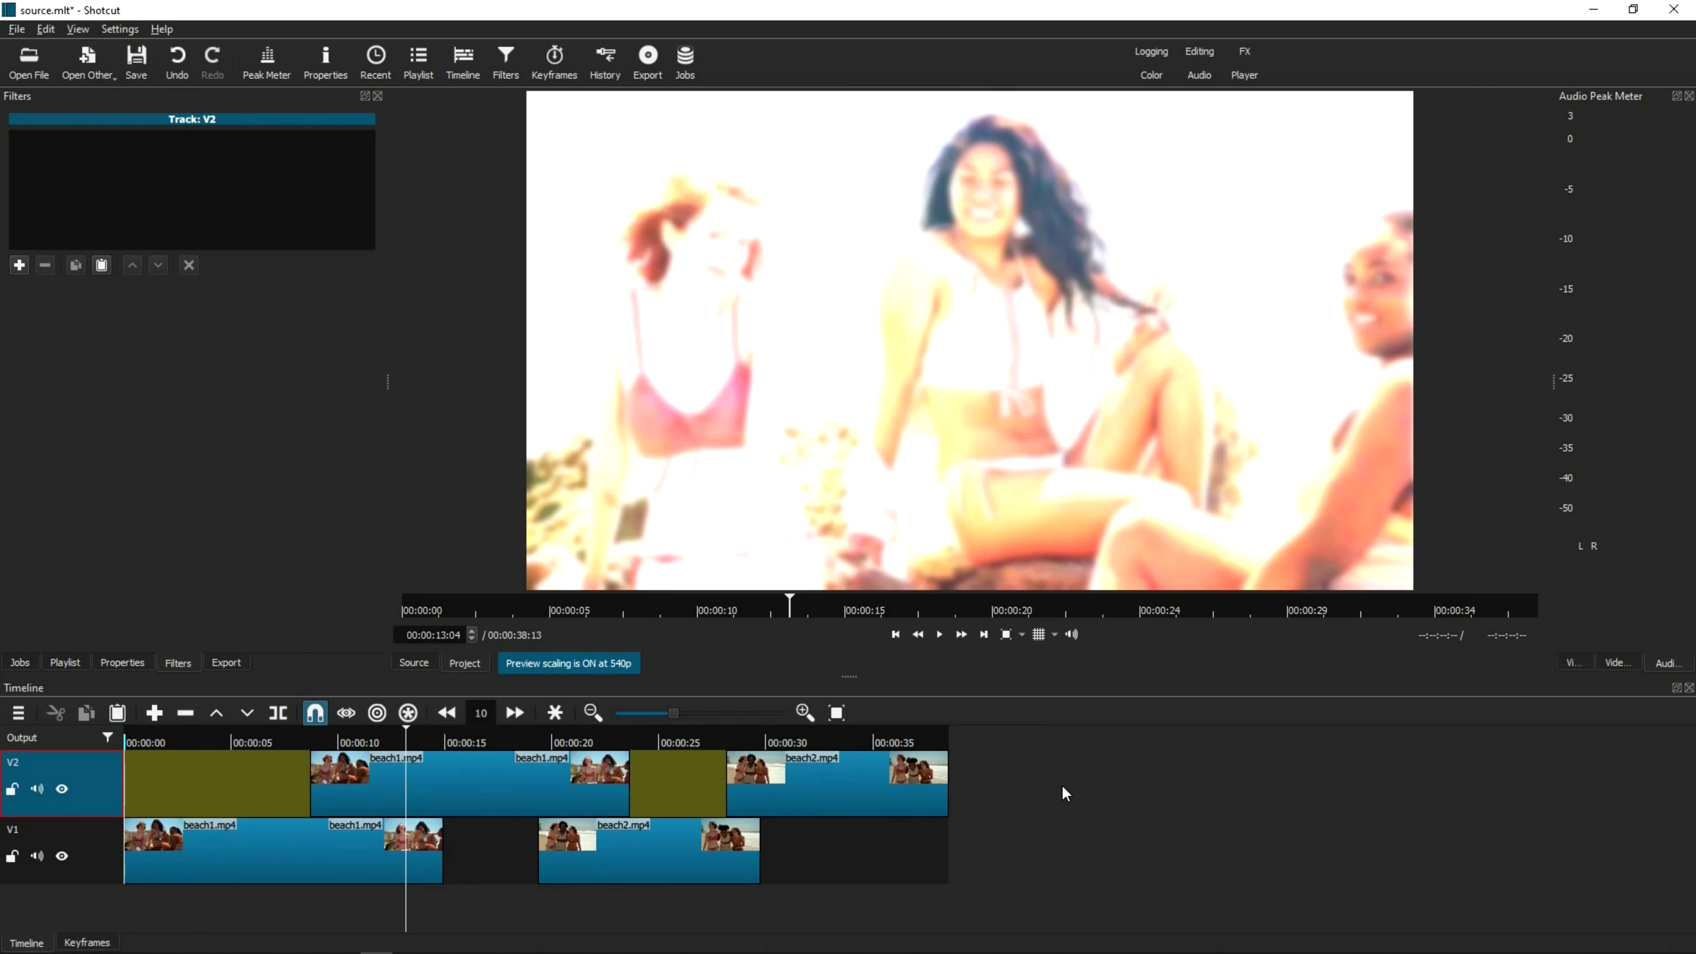
{"action": "left_click", "coordinate": [56, 735]}
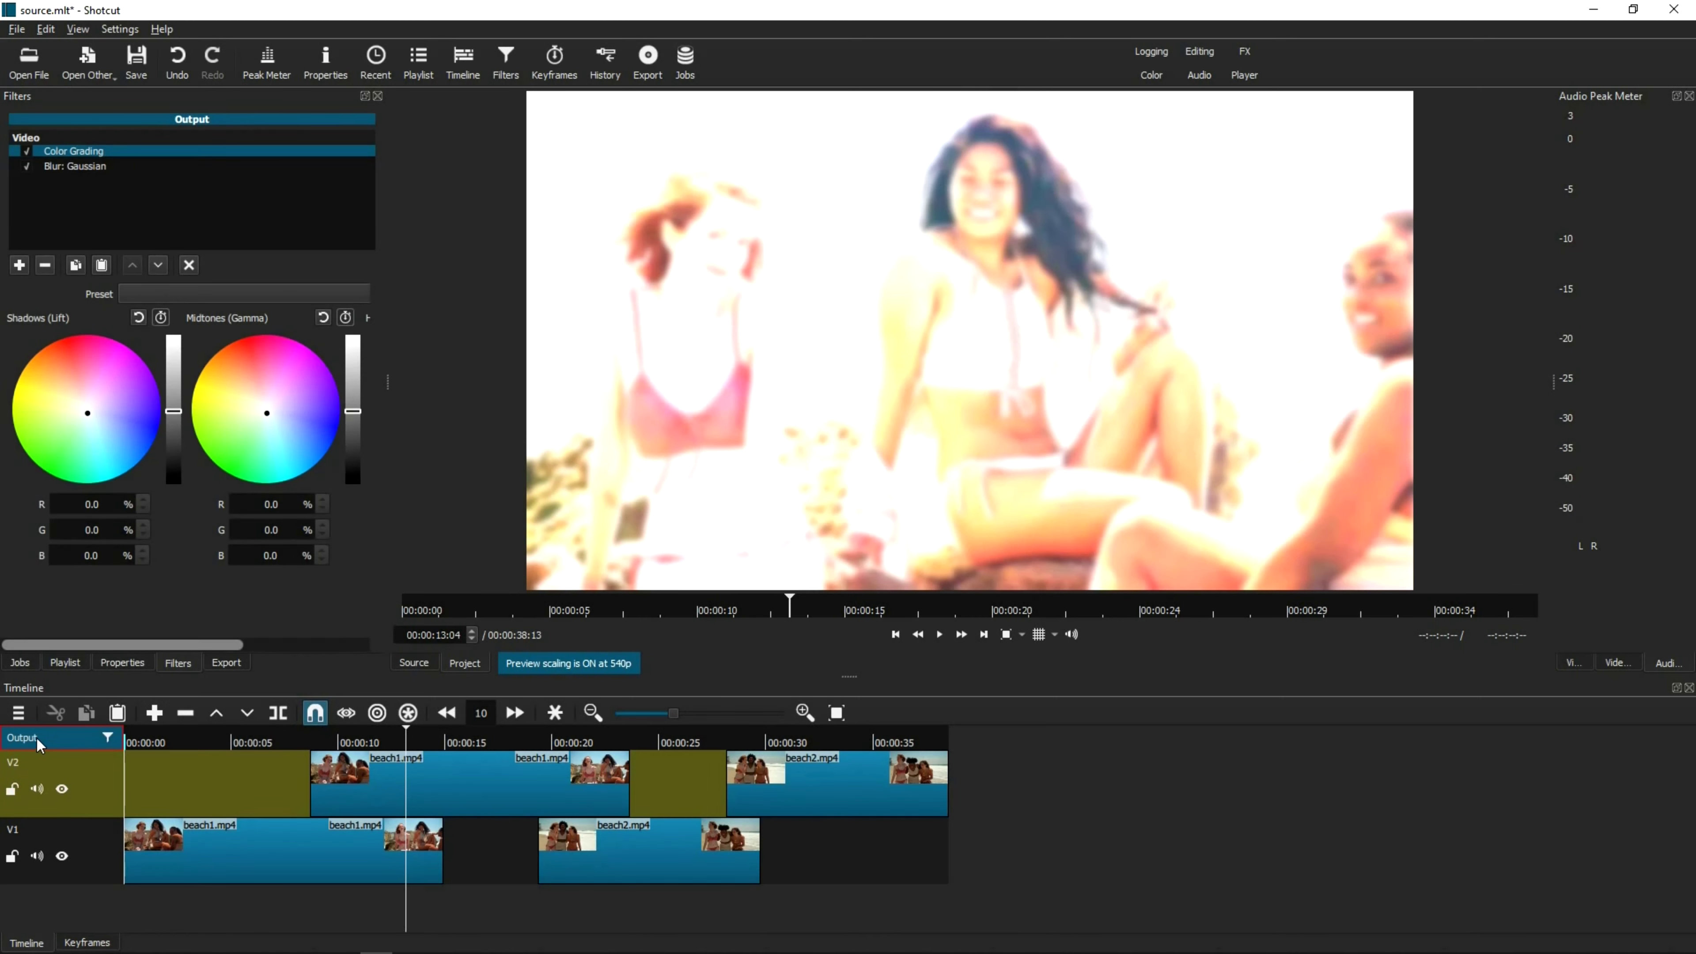
{"action": "left_click", "coordinate": [109, 737]}
{"action": "left_click", "coordinate": [175, 743]}
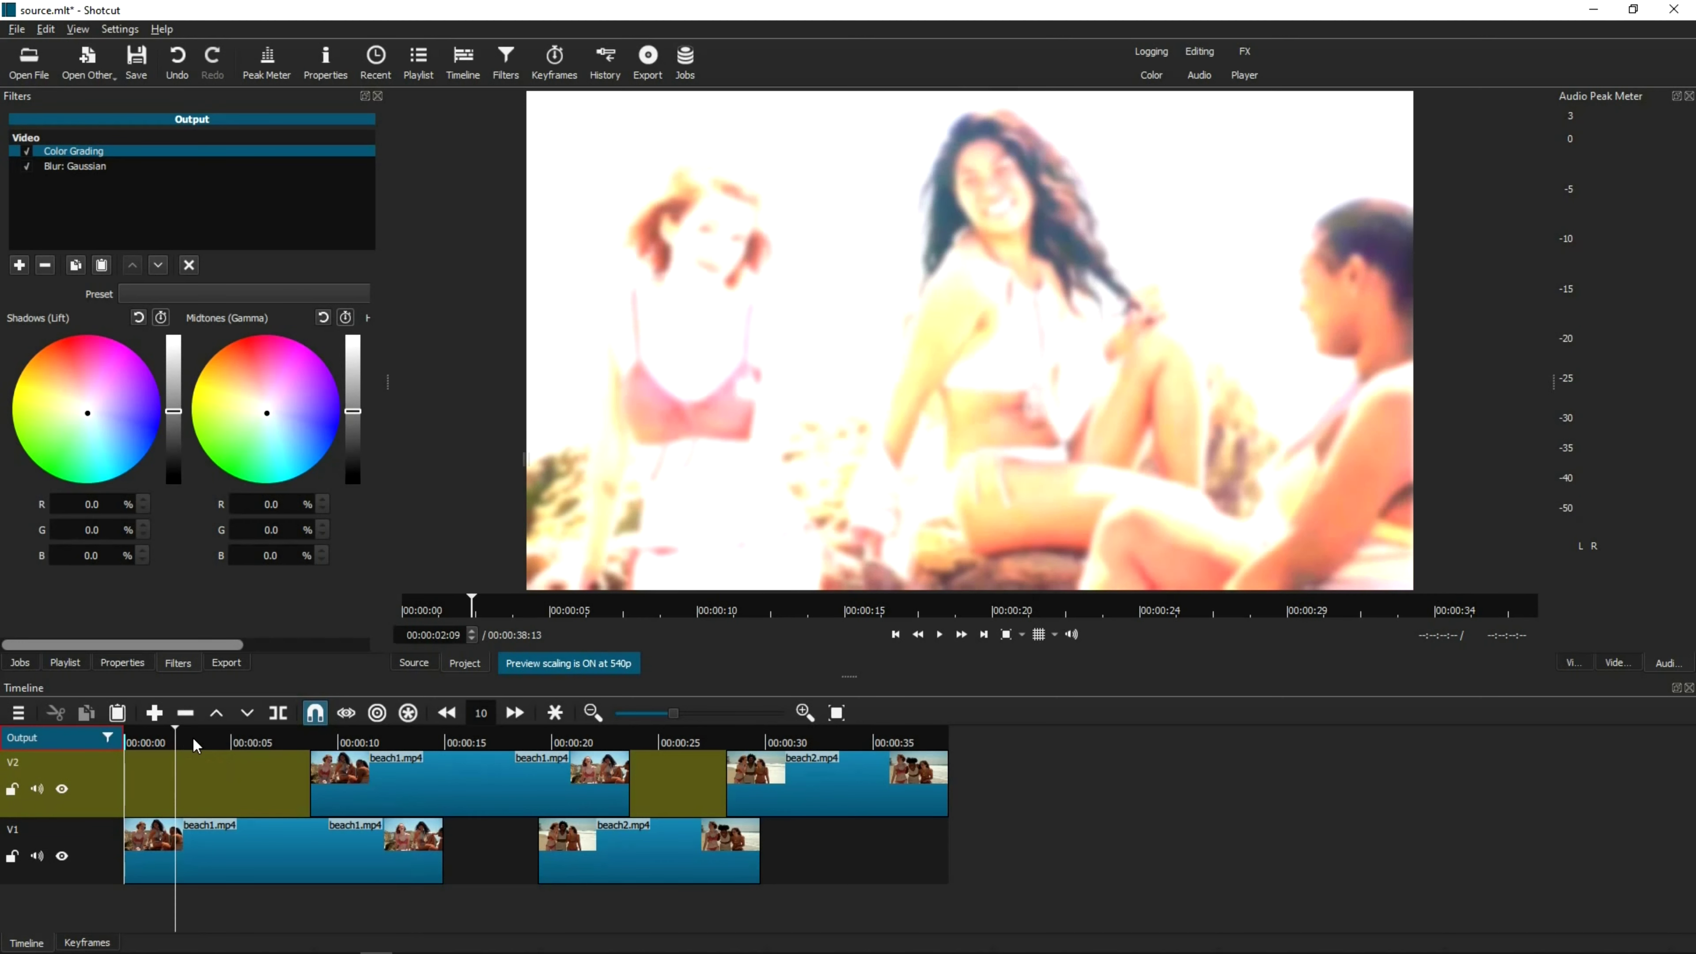
{"action": "left_click", "coordinate": [896, 634]}
{"action": "left_click", "coordinate": [939, 635]}
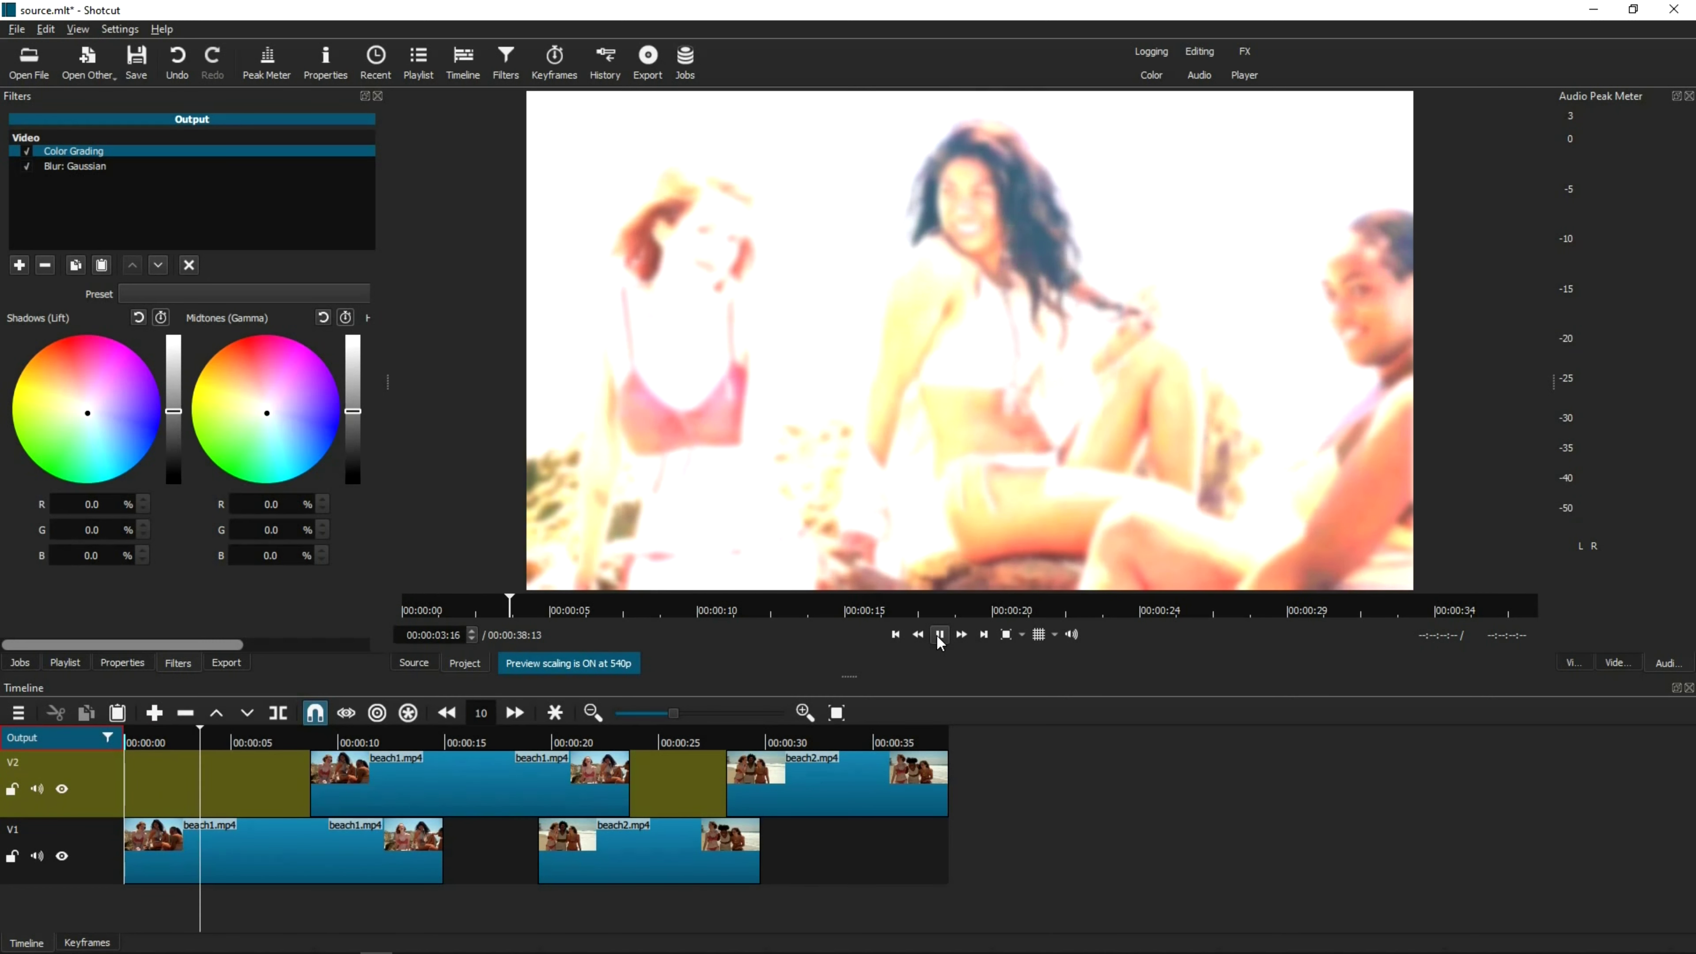
{"action": "left_click", "coordinate": [382, 742]}
{"action": "left_click", "coordinate": [939, 634]}
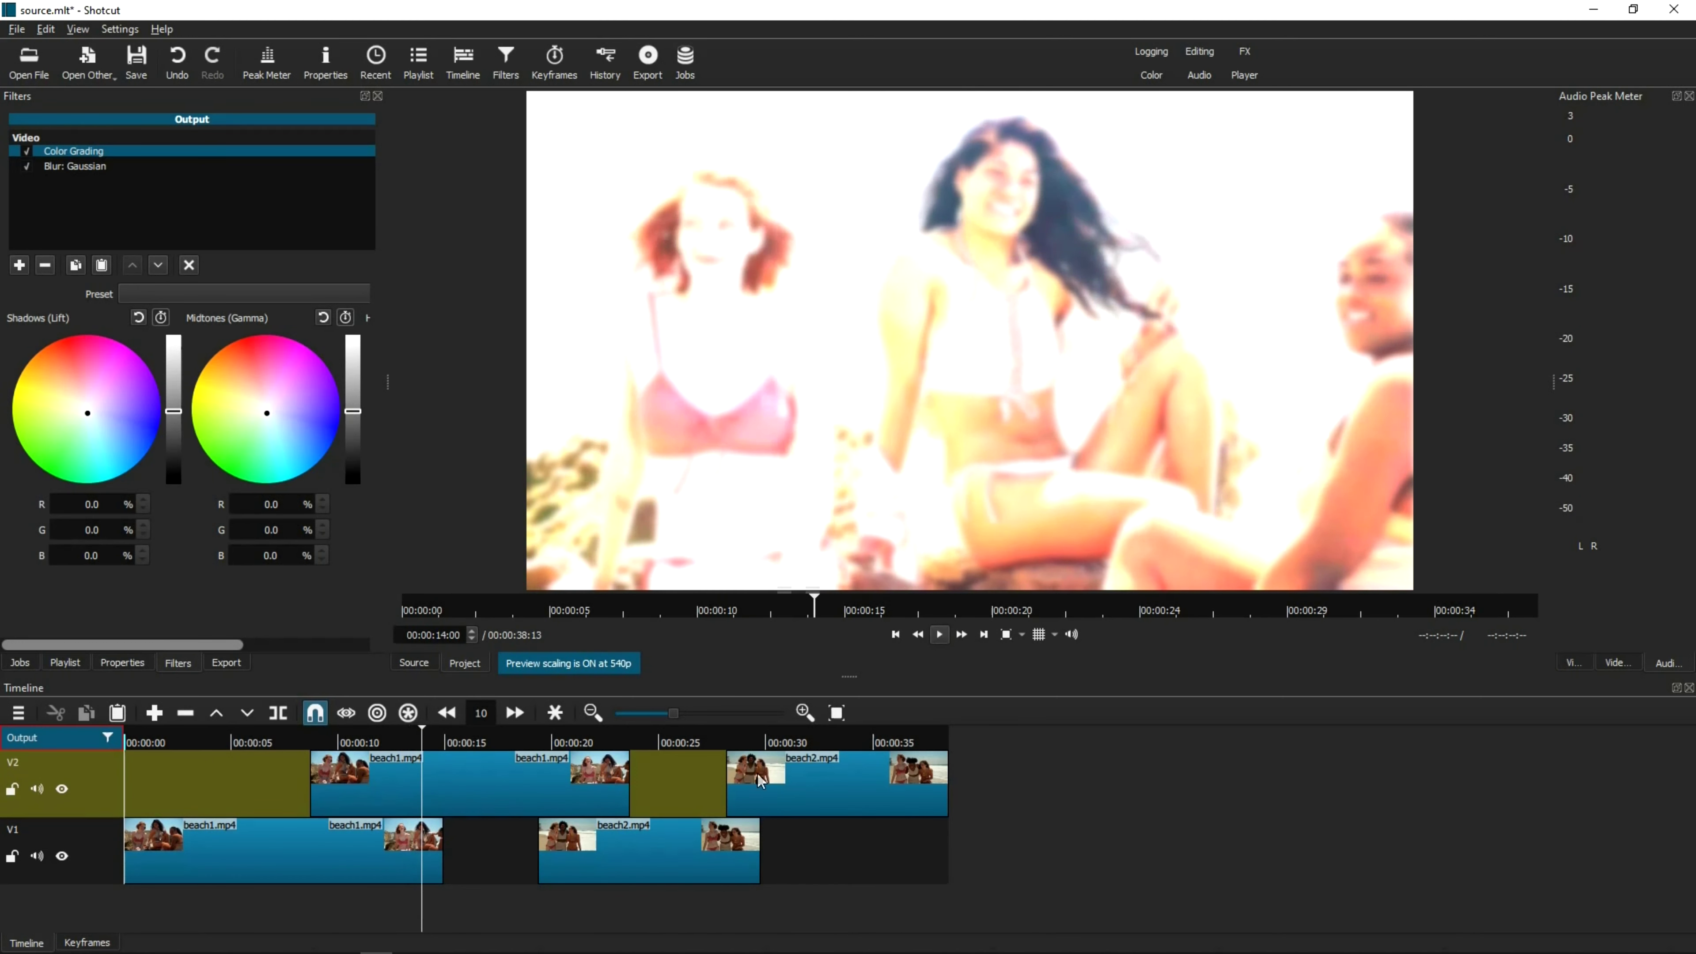
{"action": "left_click", "coordinate": [940, 635]}
{"action": "left_click", "coordinate": [672, 738]}
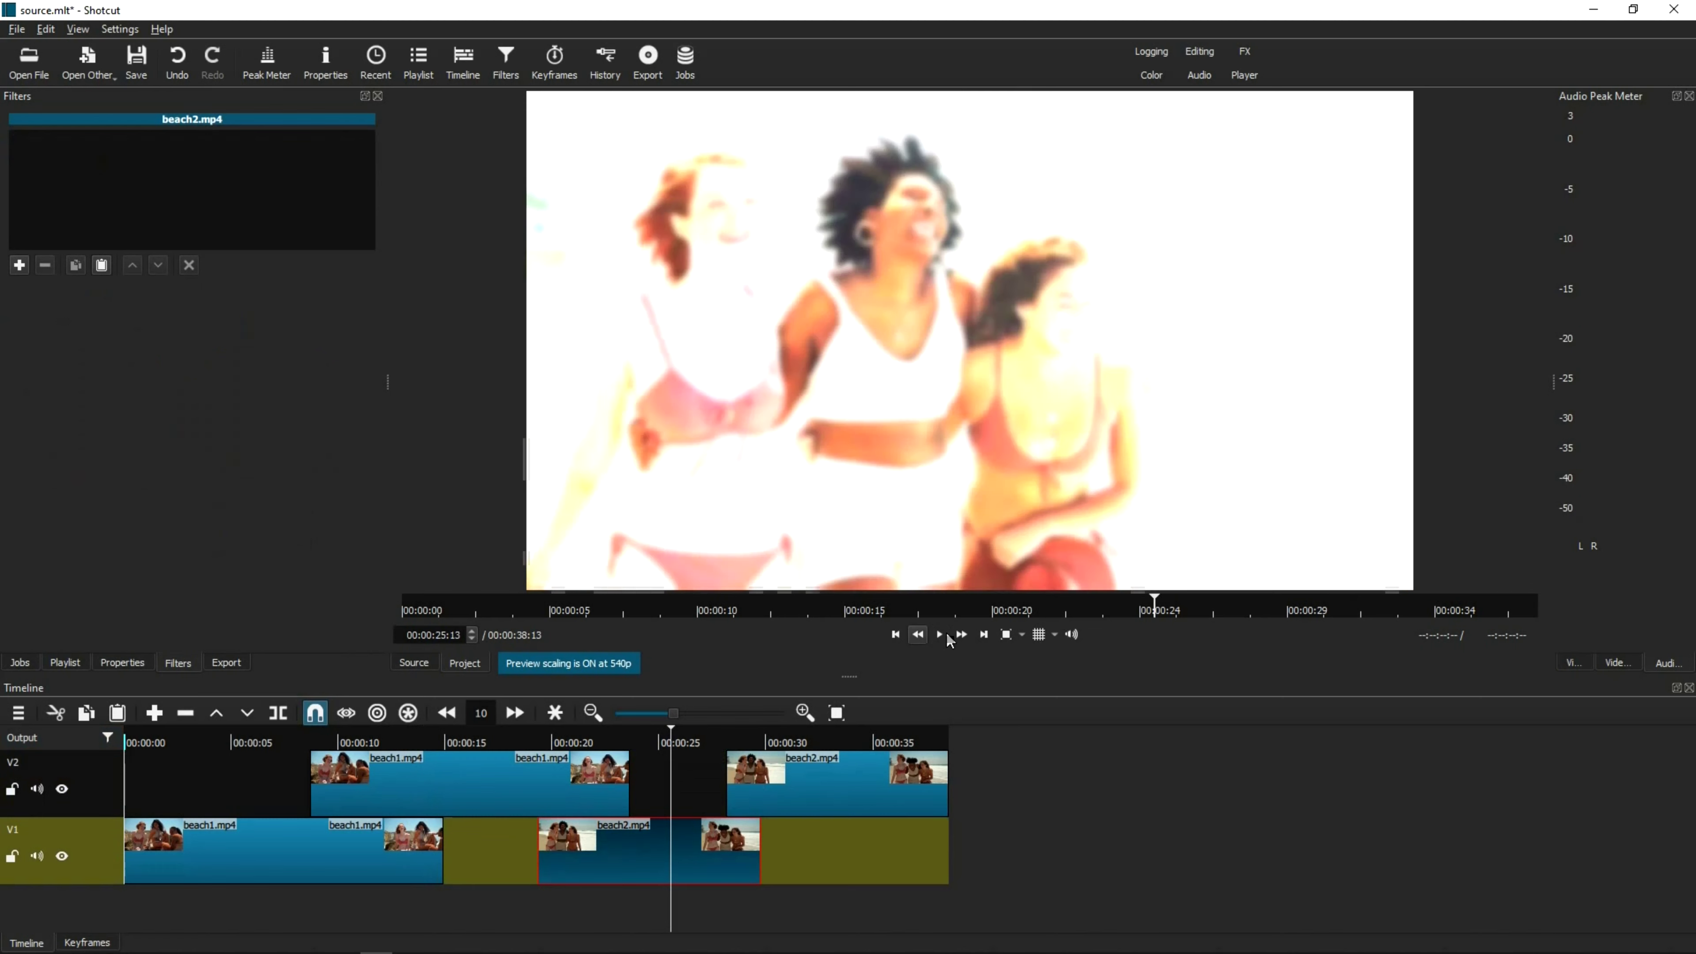
{"action": "left_click", "coordinate": [941, 635]}
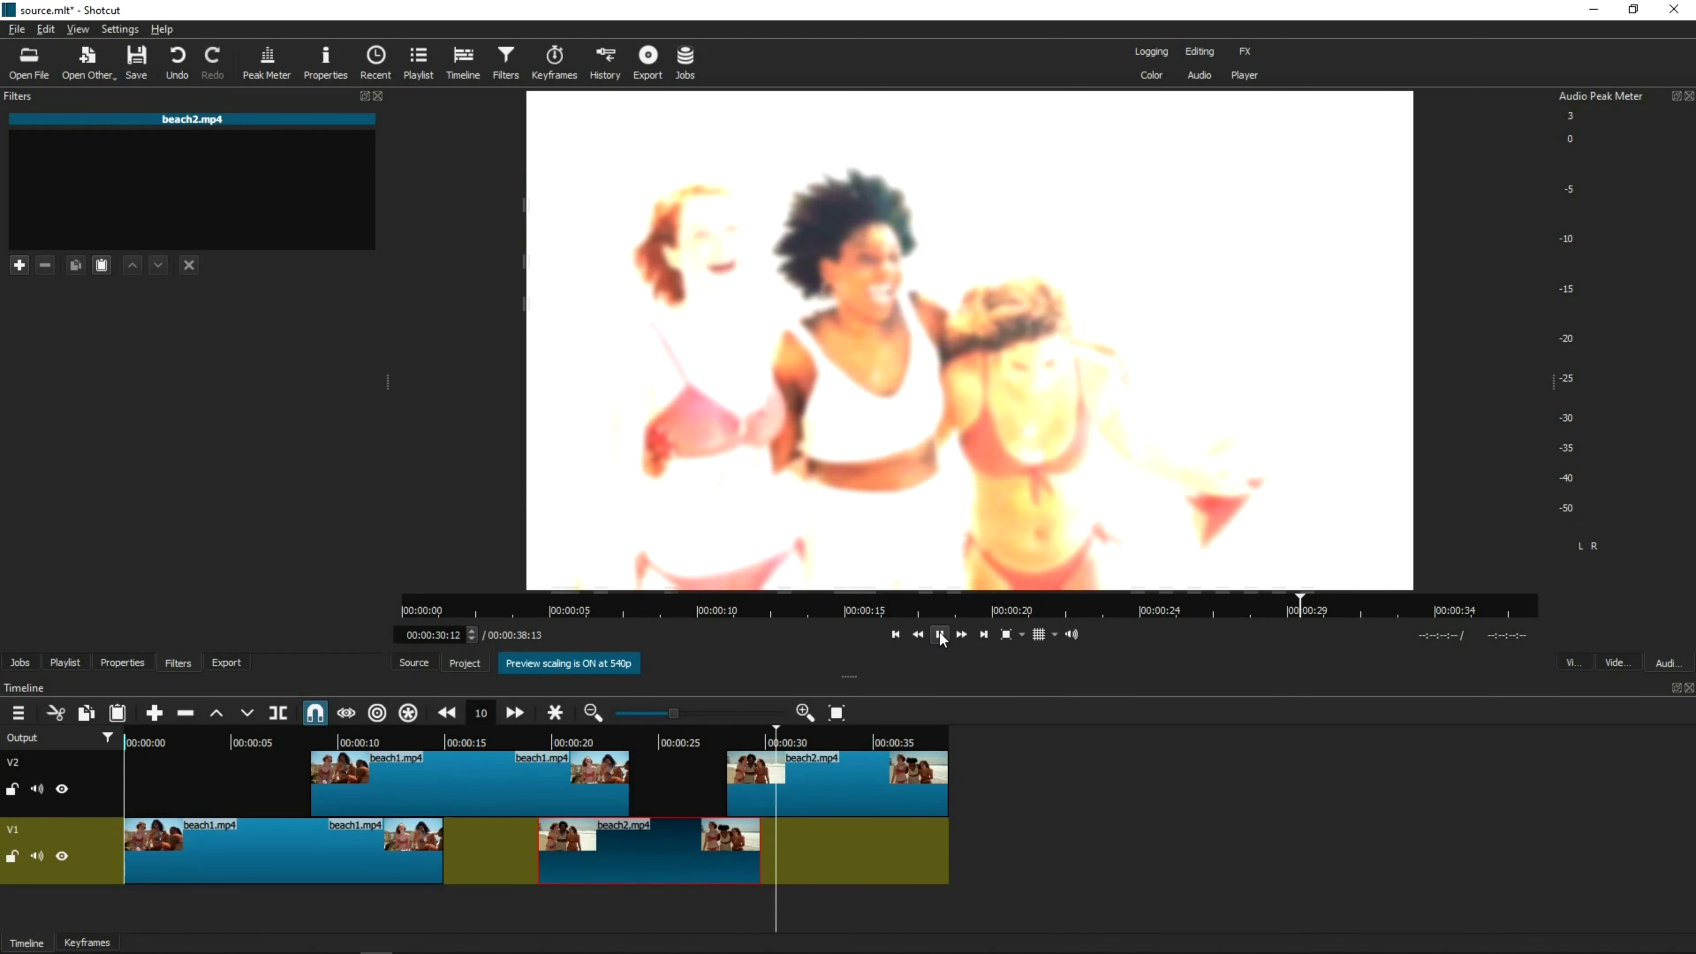
{"action": "left_click", "coordinate": [941, 635]}
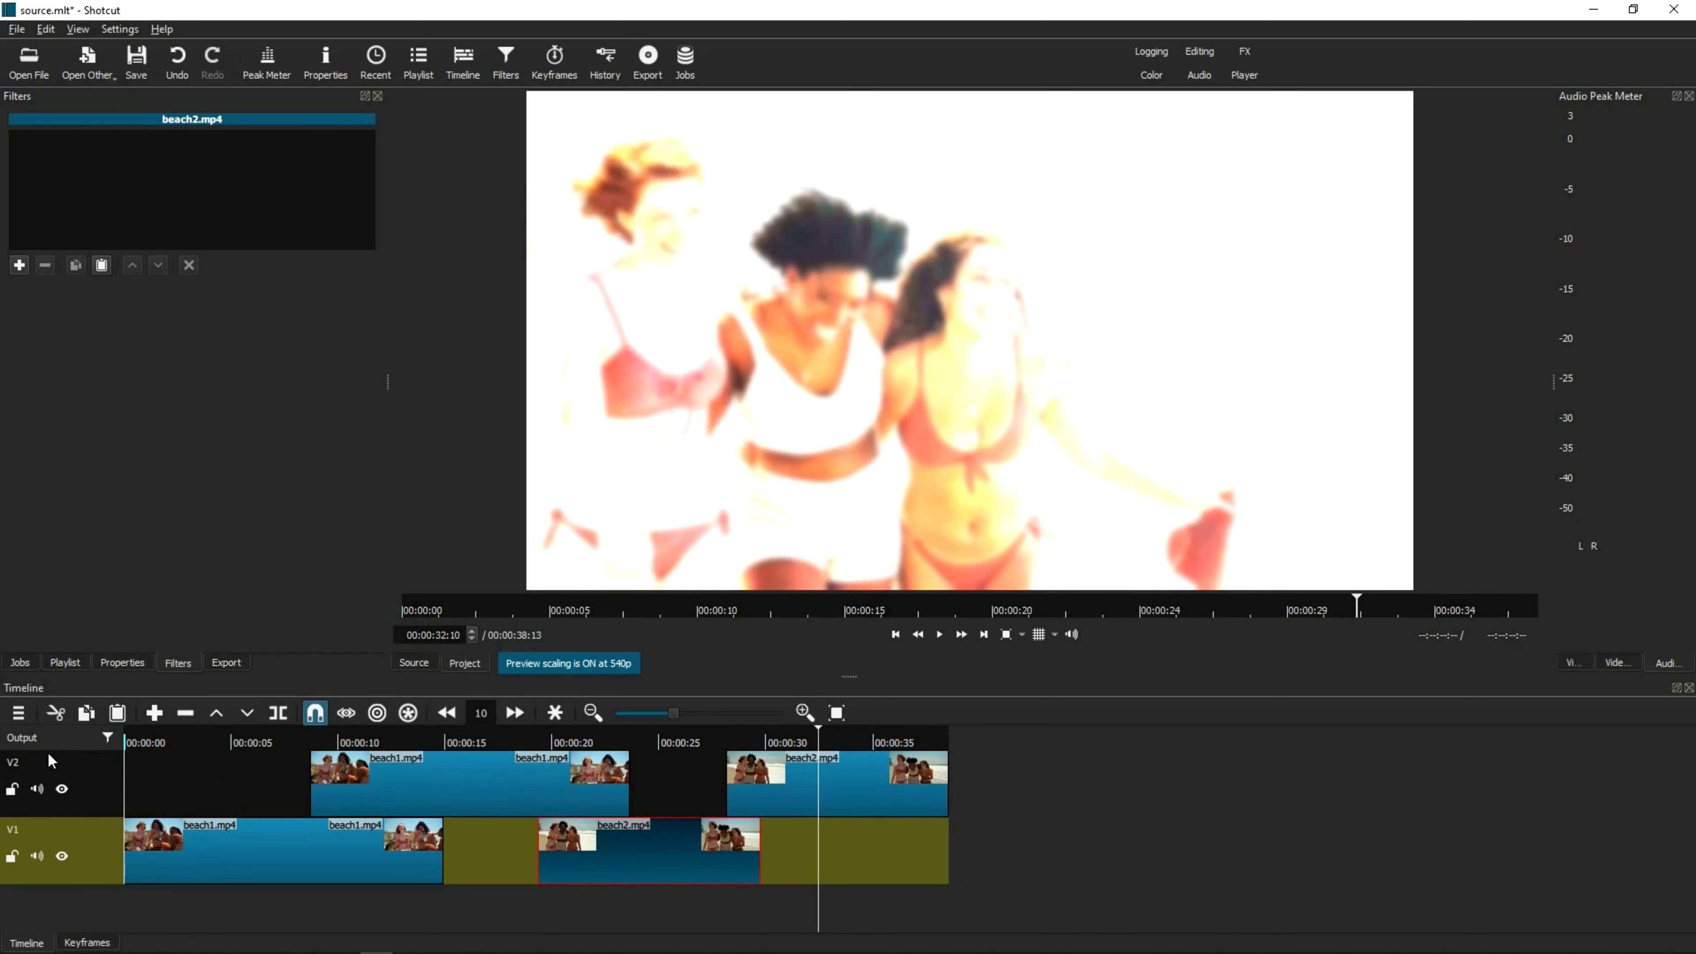
- Select the Output track header to bring up its filter list
{"action": "left_click", "coordinate": [66, 743]}
{"action": "left_click", "coordinate": [84, 743]}
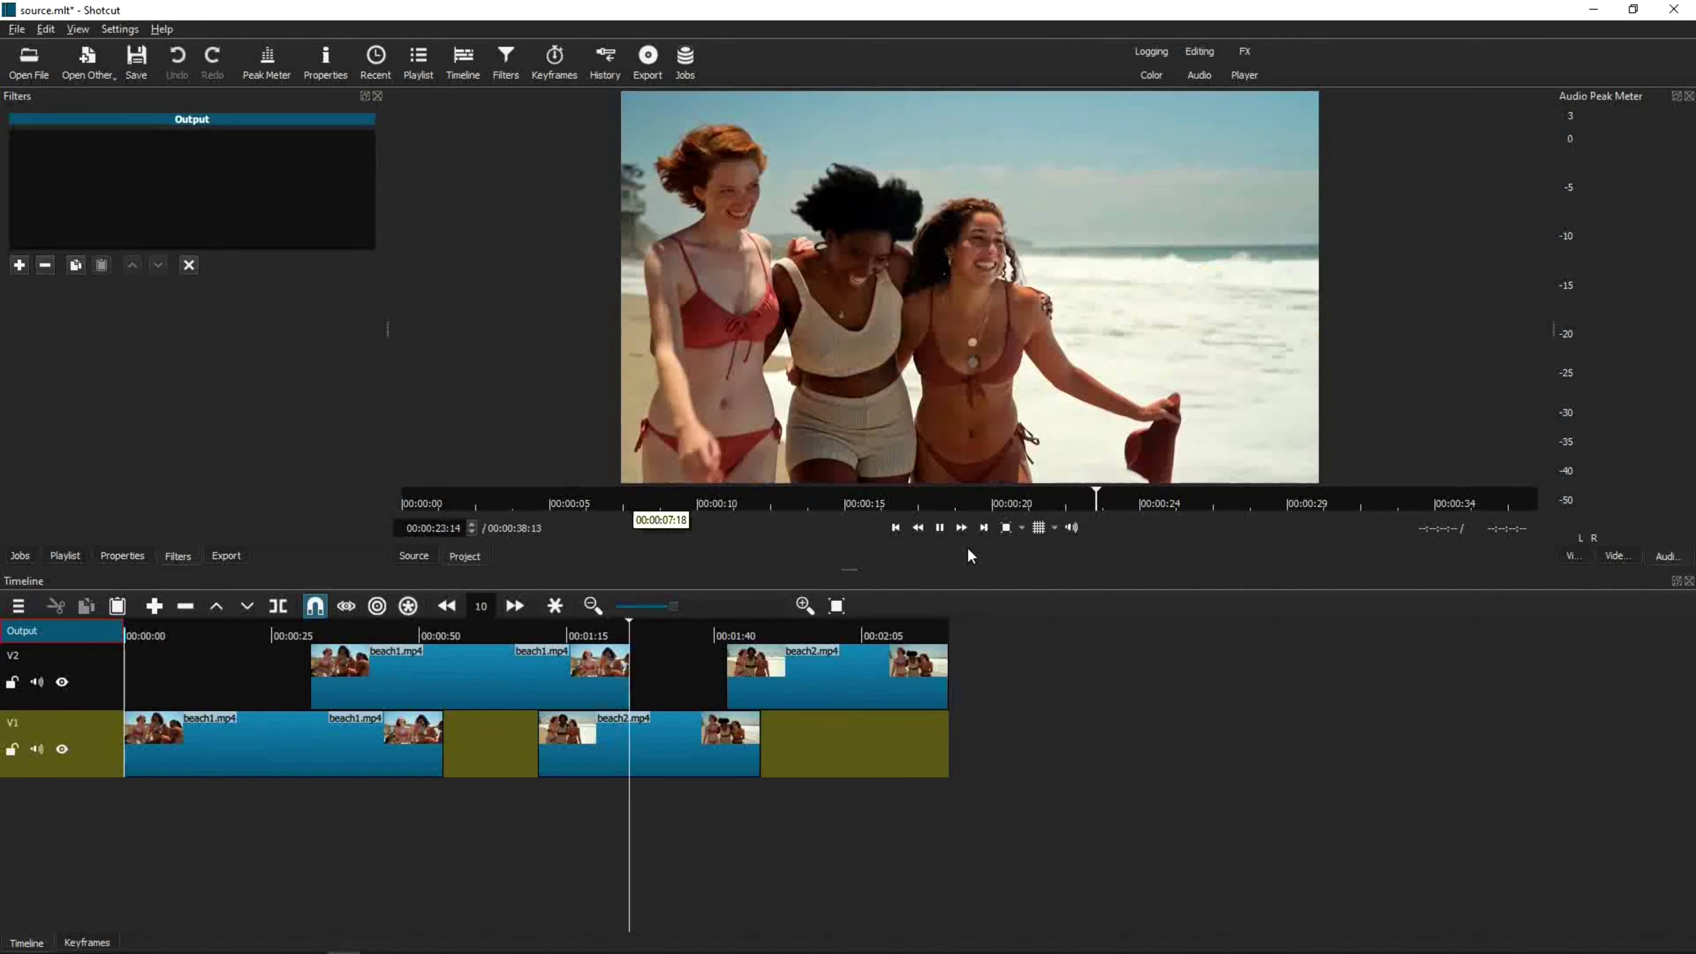
- Stop playback and add a Text: Simple filter to the beach1.mp4 clip on V2
{"action": "left_click", "coordinate": [939, 527]}
{"action": "left_click", "coordinate": [405, 635]}
{"action": "left_click", "coordinate": [390, 661]}
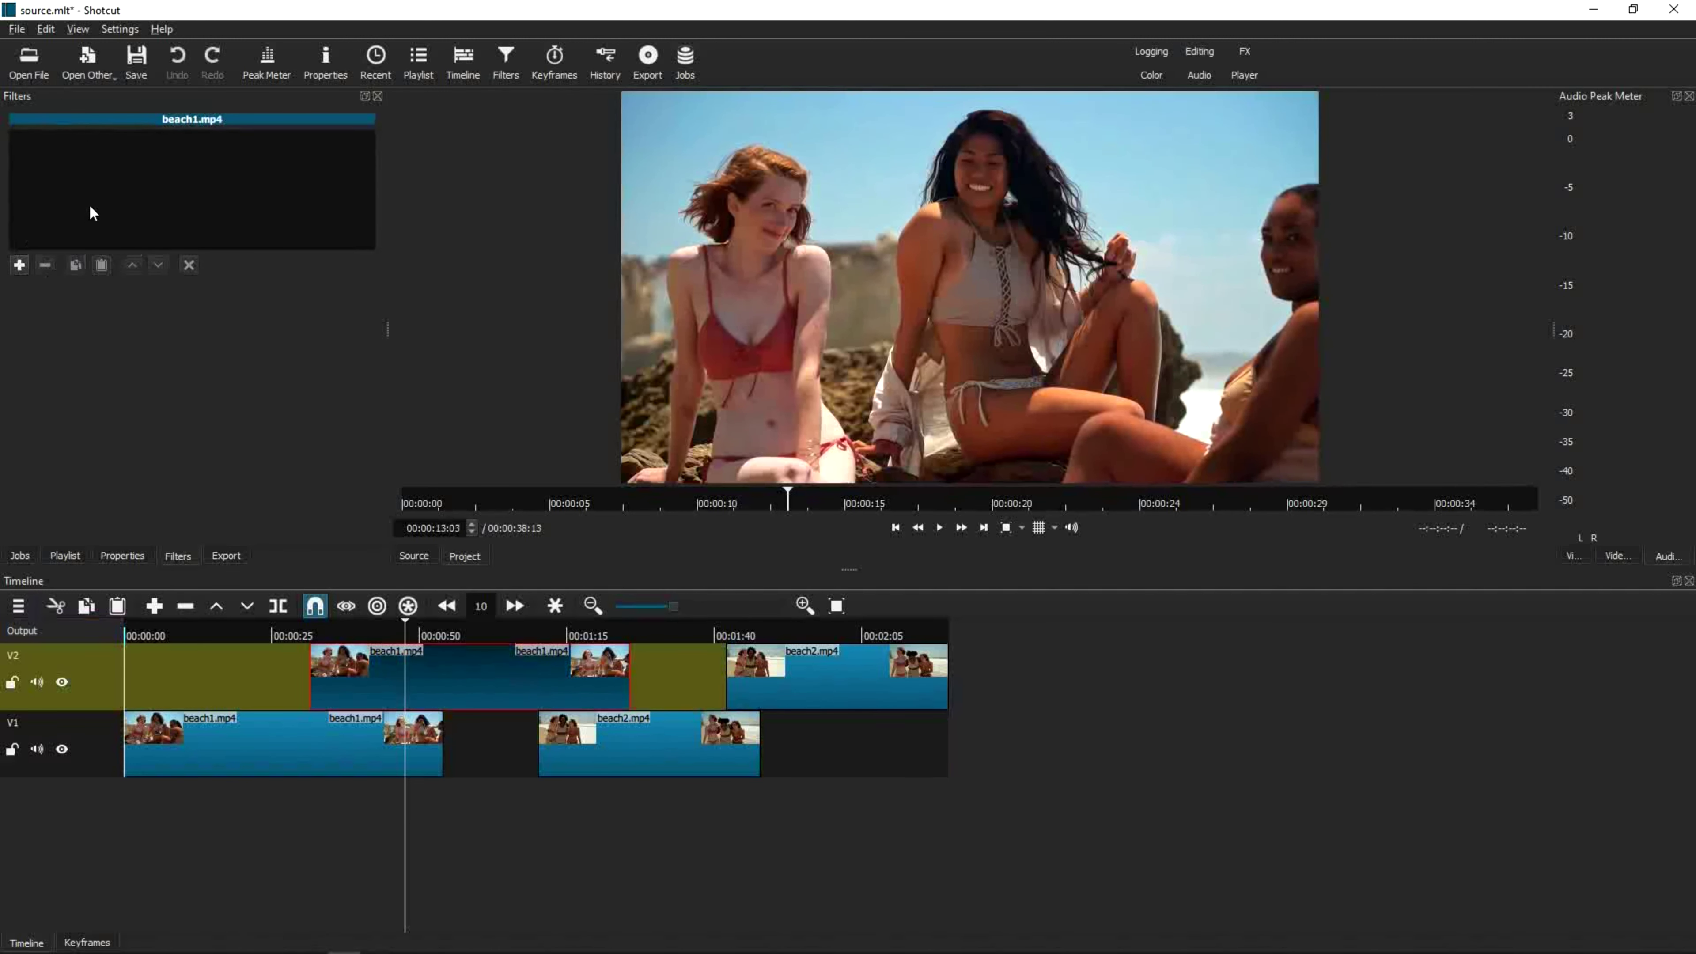
{"action": "left_click", "coordinate": [20, 266]}
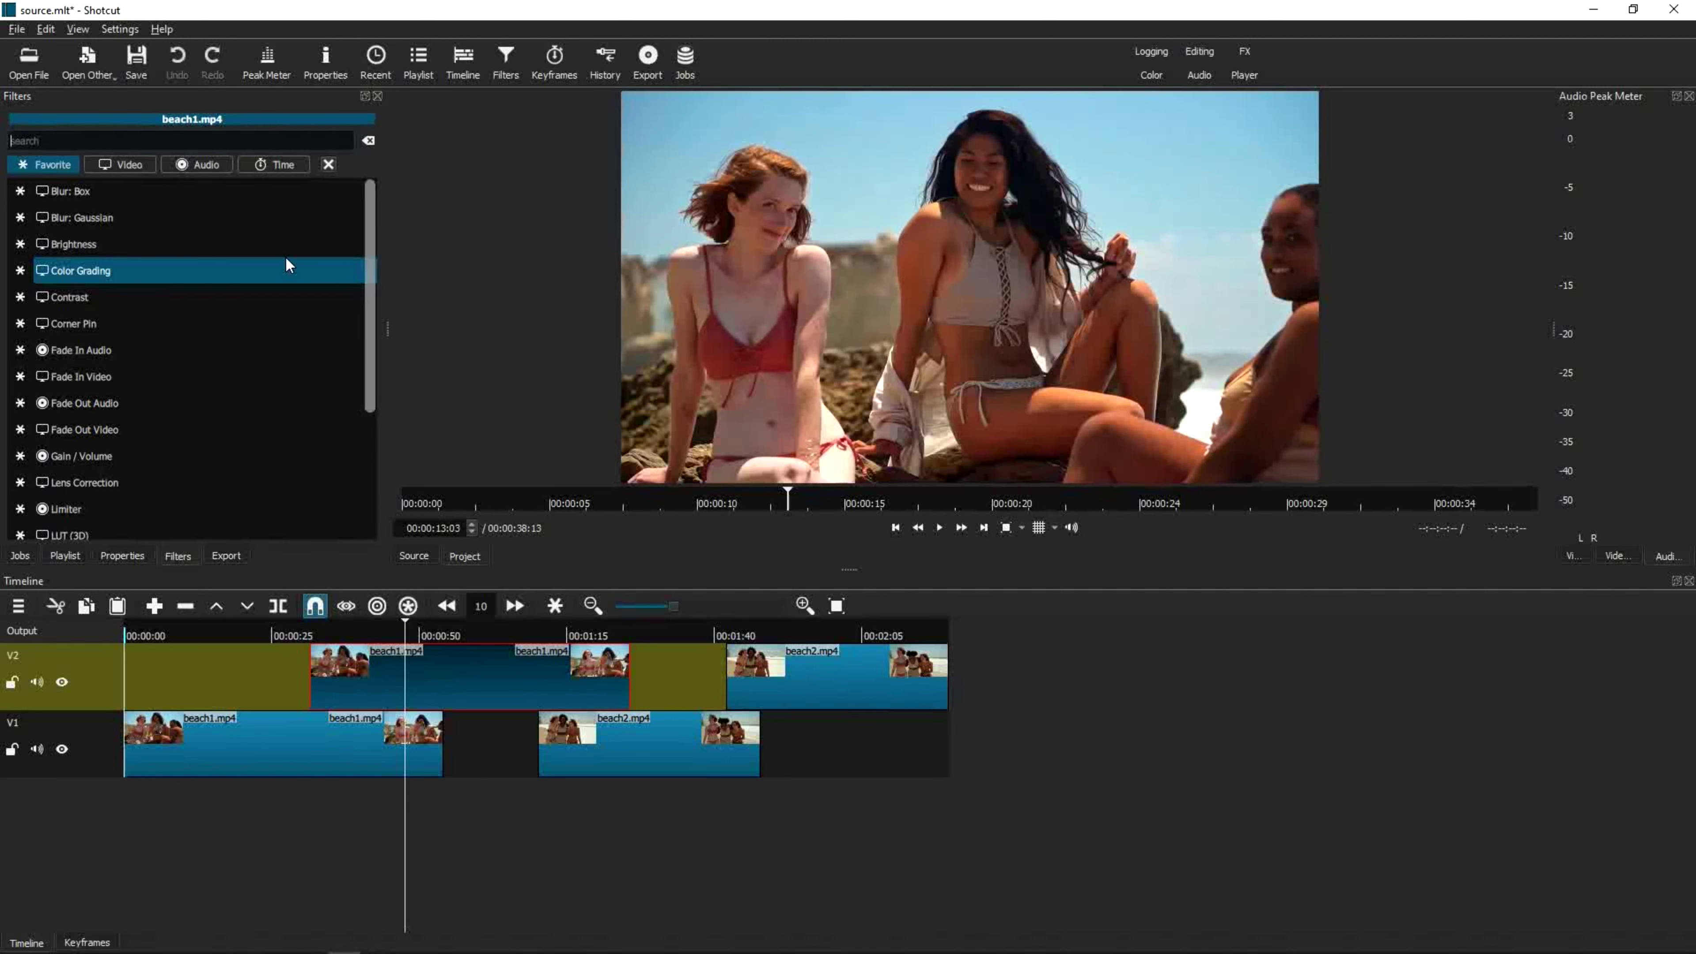
{"action": "type", "text": "text"}
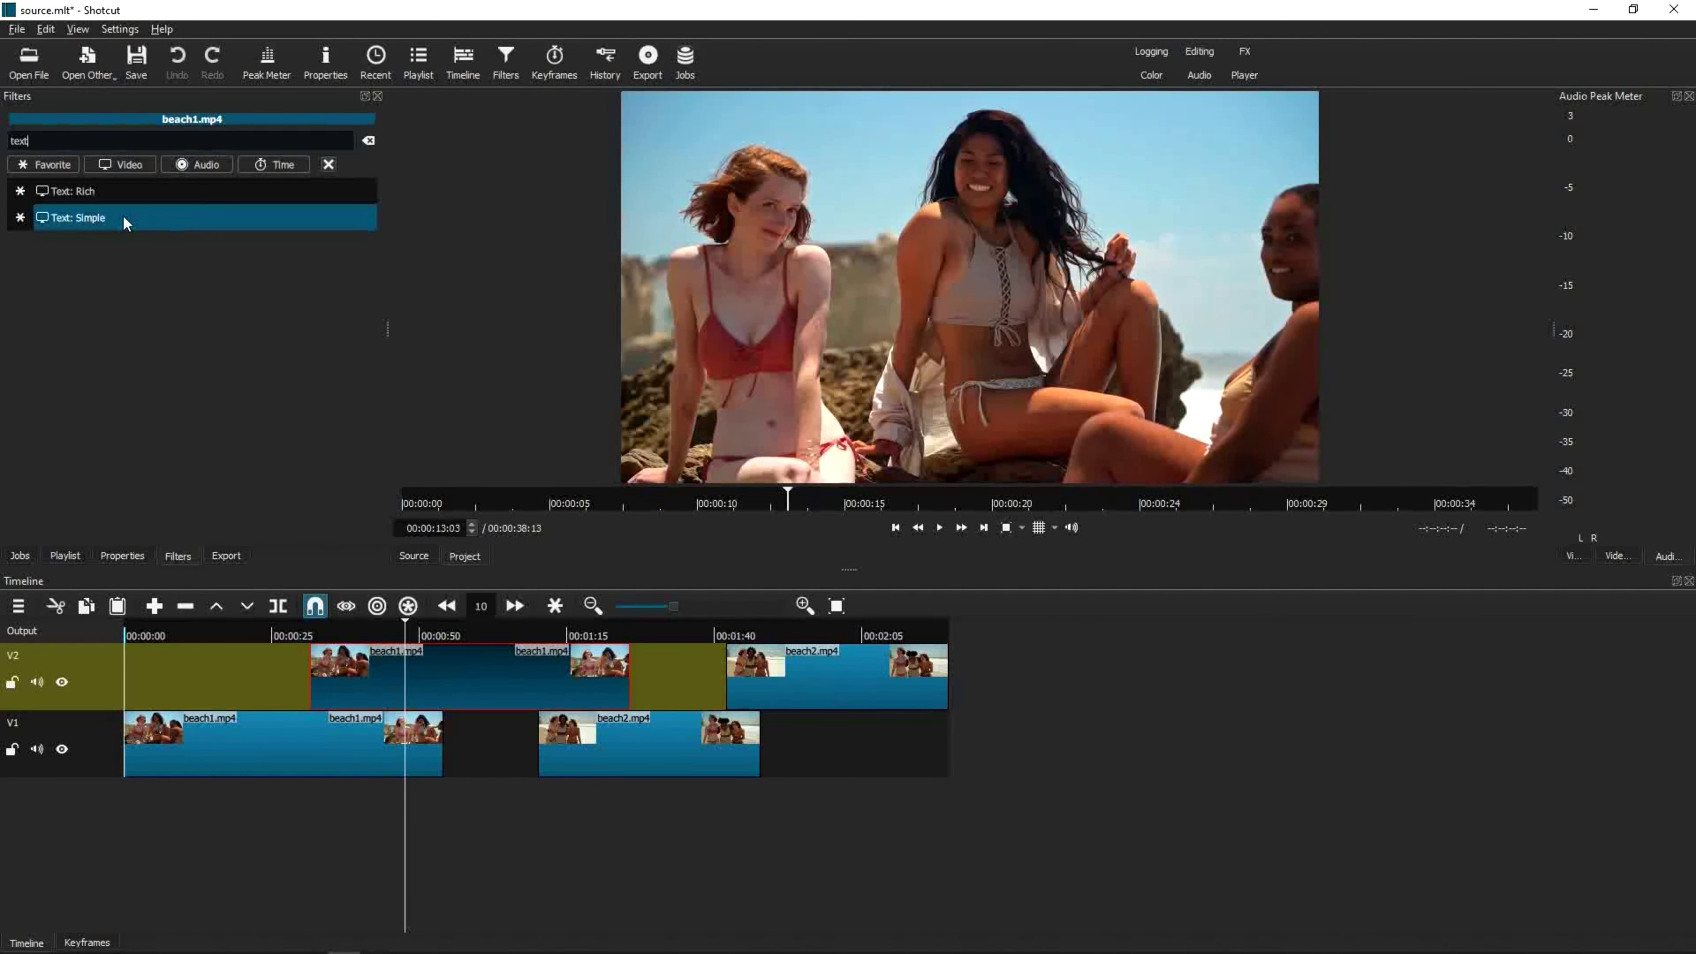
{"action": "left_click", "coordinate": [125, 219]}
{"action": "left_click", "coordinate": [377, 741]}
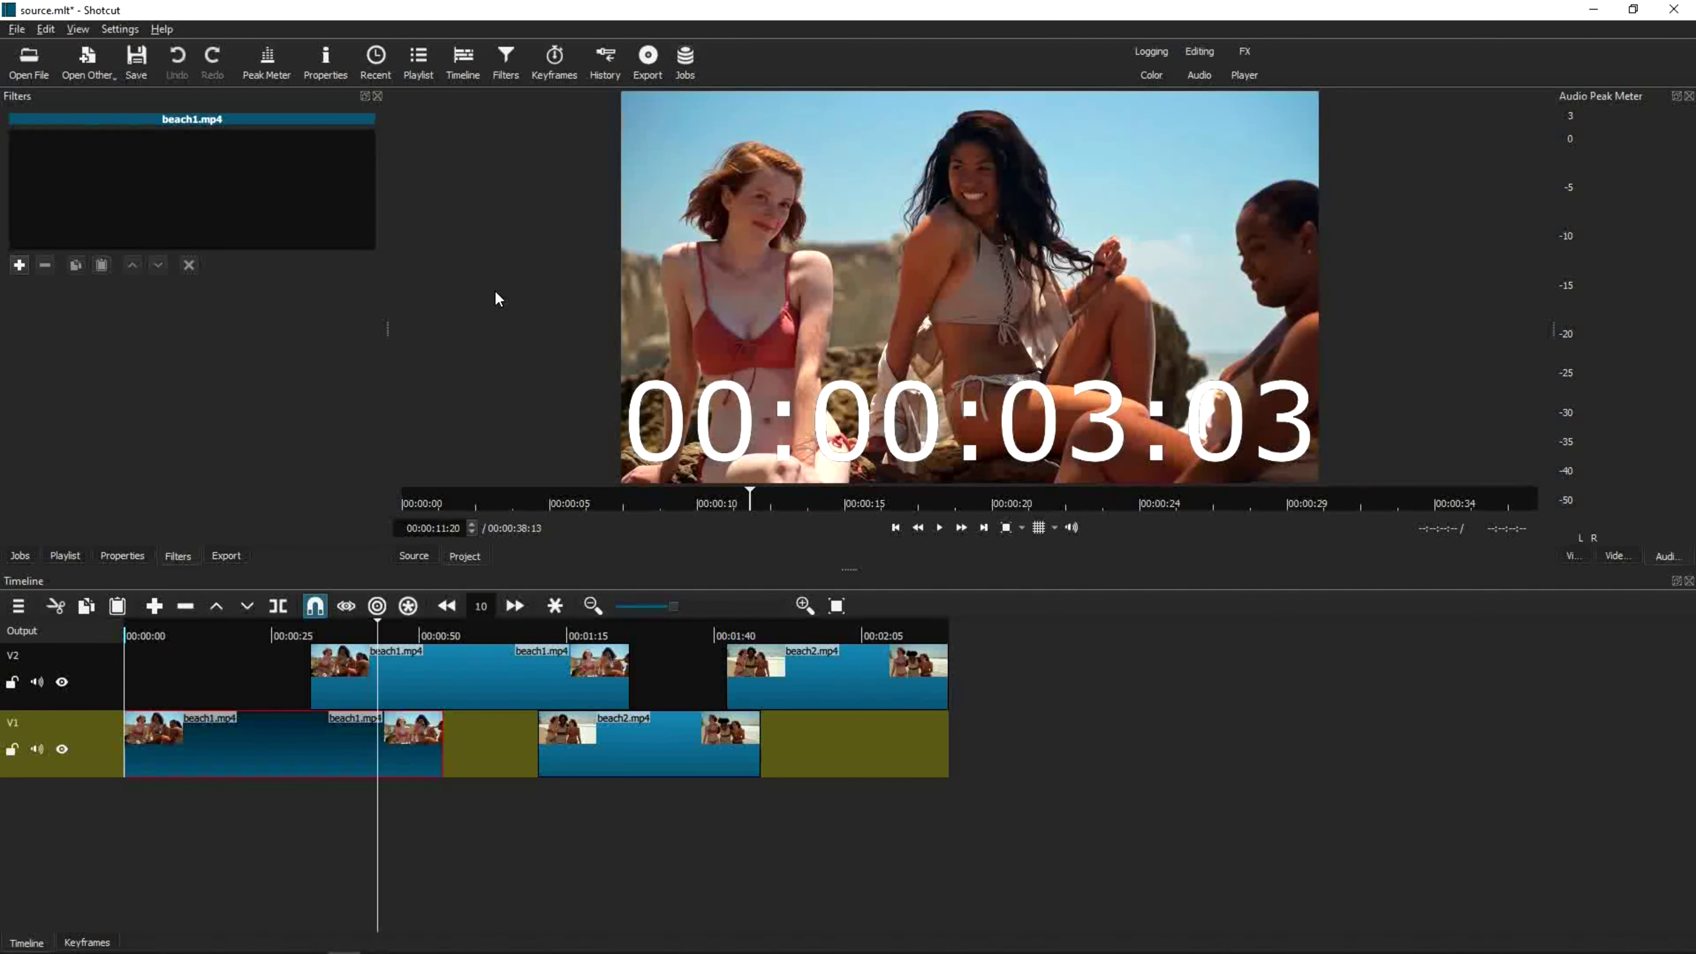
- Apply the Center Text preset to the Text: Simple filter on V2's beach1.mp4
{"action": "left_click", "coordinate": [438, 669]}
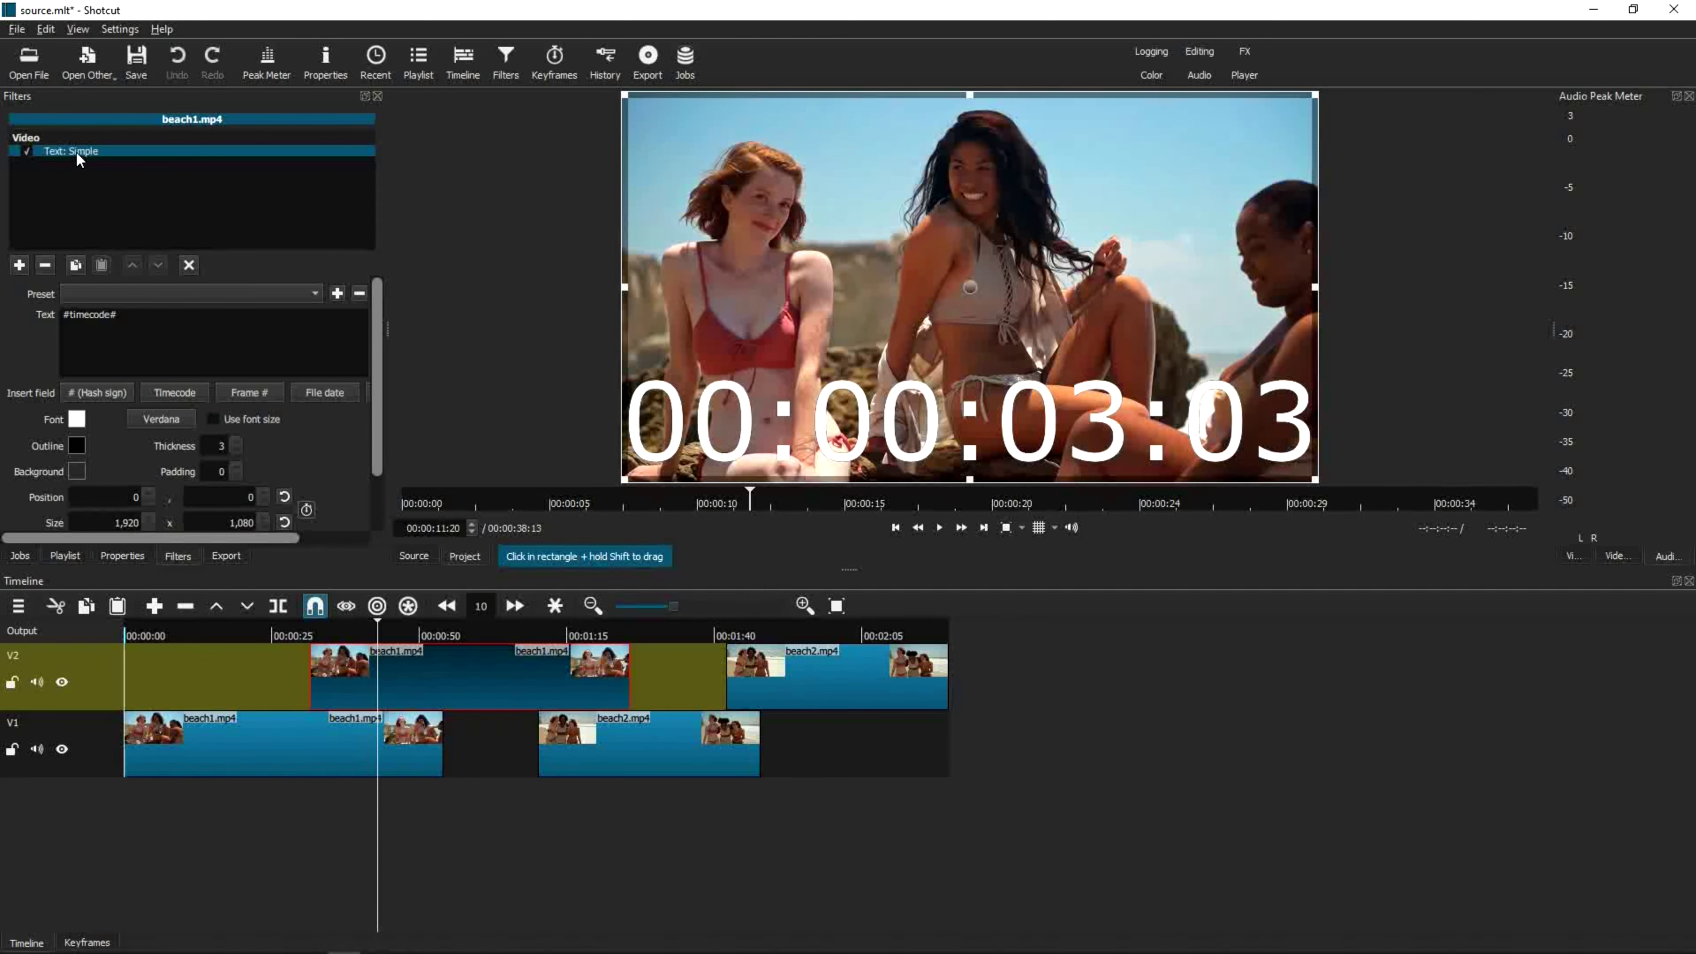
{"action": "left_click", "coordinate": [87, 296]}
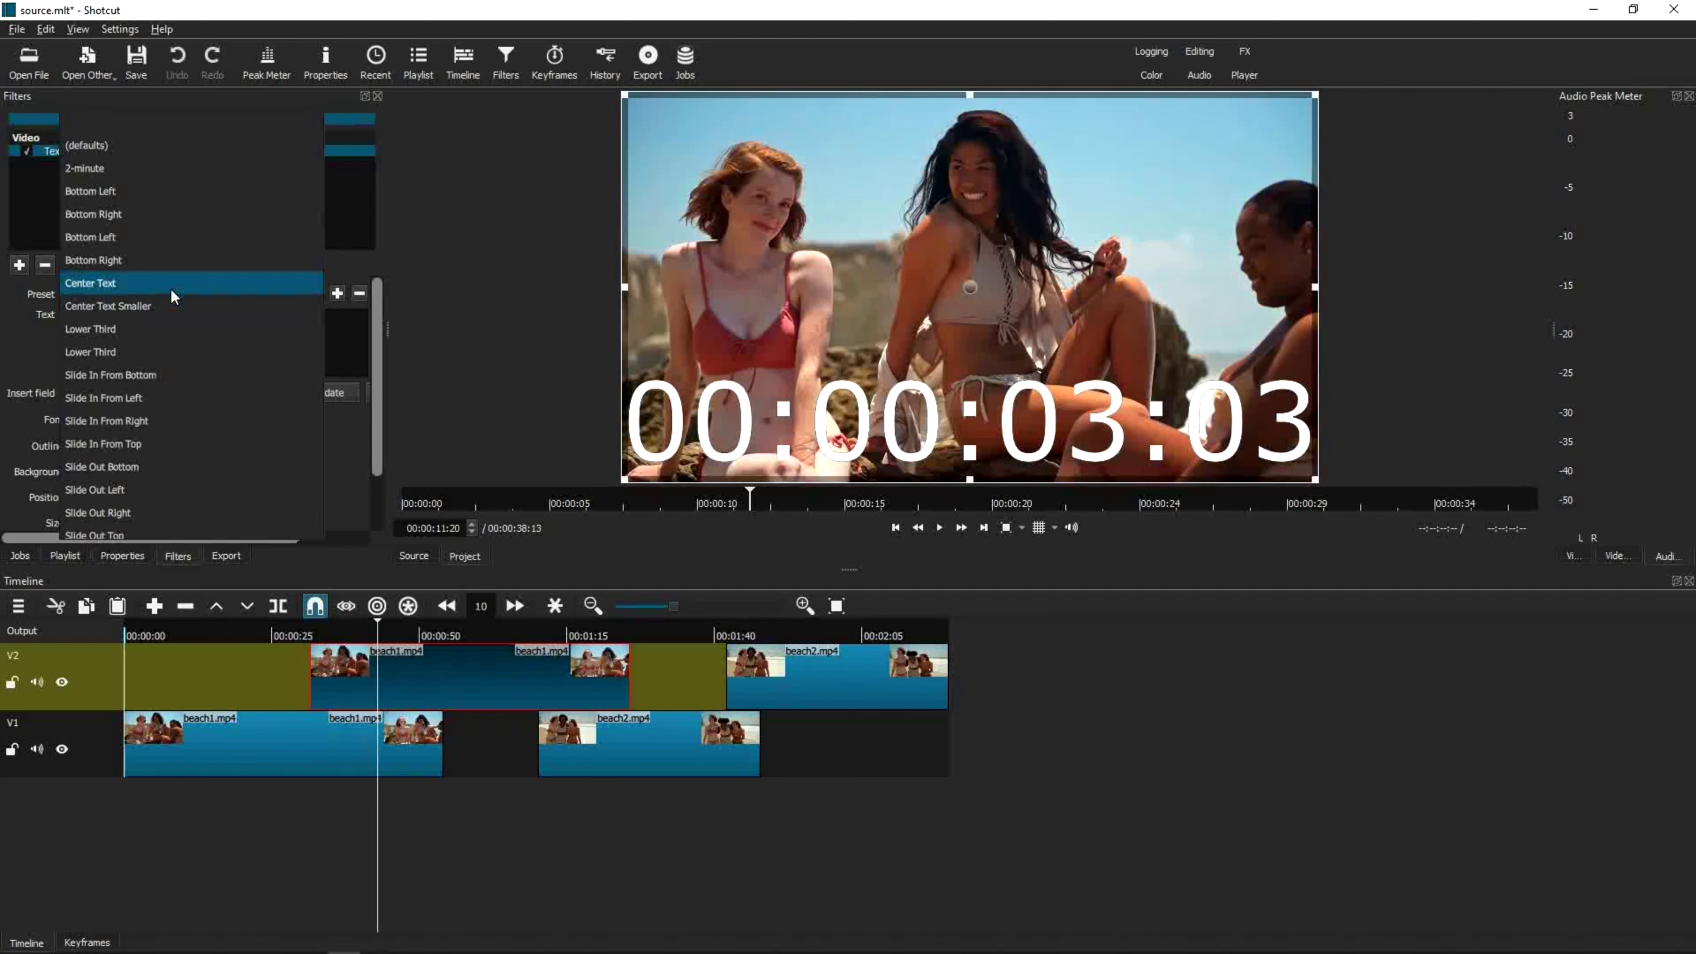
{"action": "left_click", "coordinate": [155, 291]}
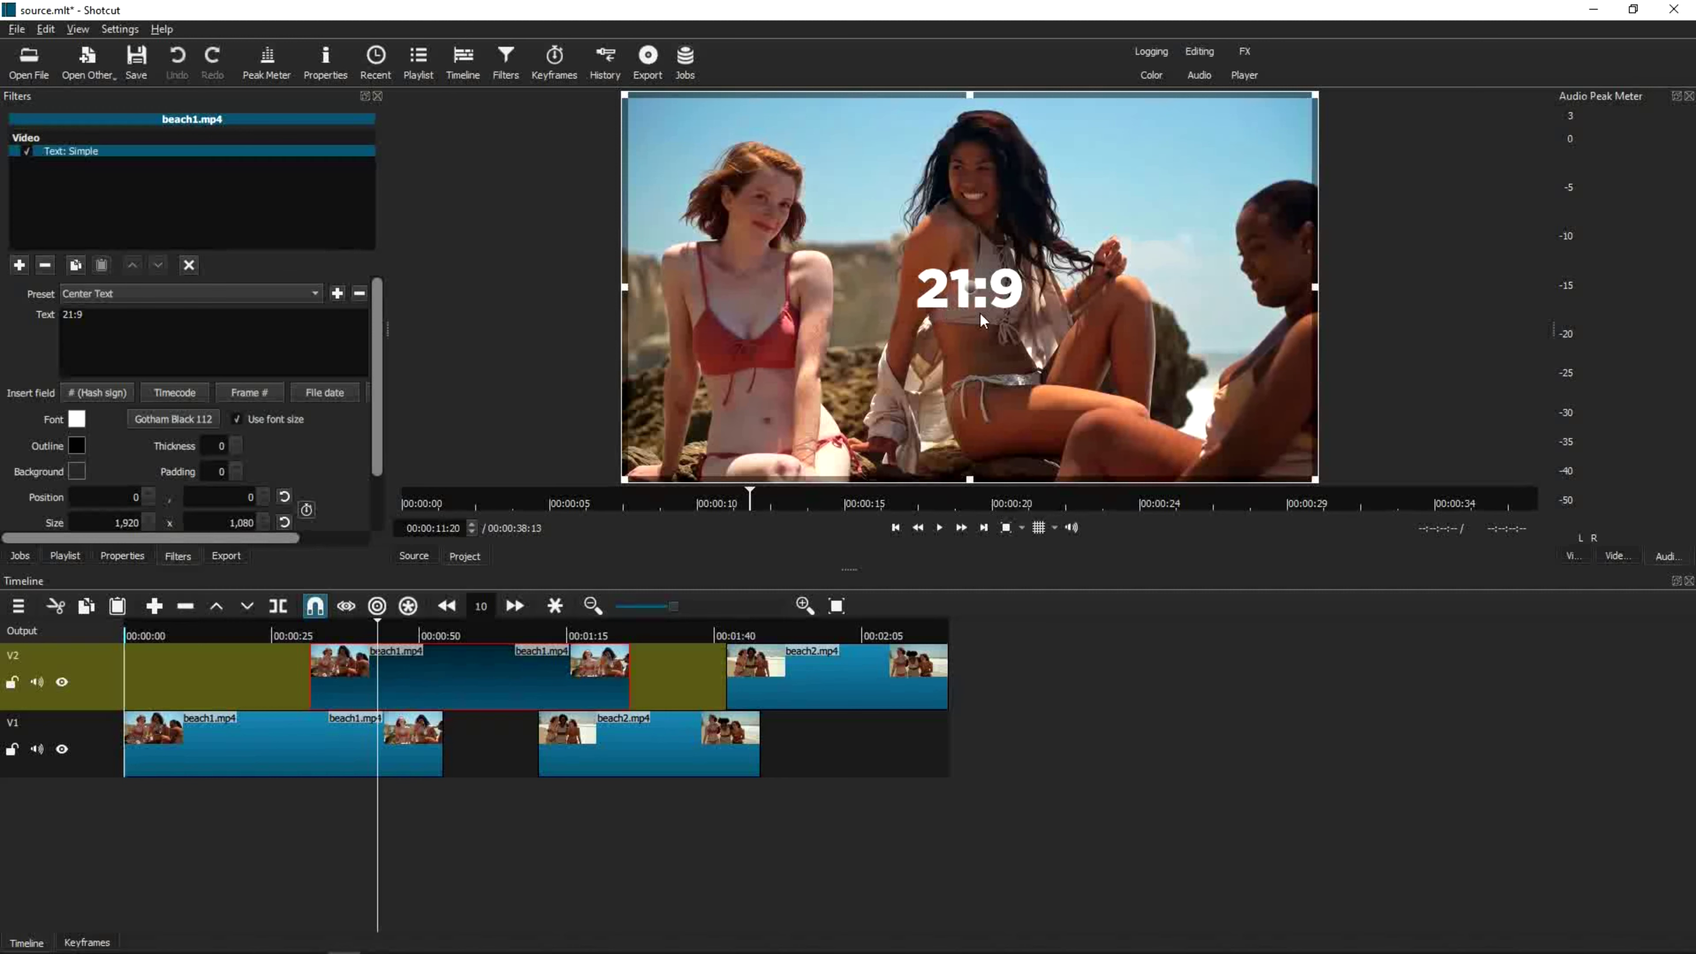
- Replace the overlay's text with 'Title Text'
{"action": "triple_click", "coordinate": [80, 319]}
{"action": "type", "text": "Te"}
{"action": "key", "text": "BackSpace"}
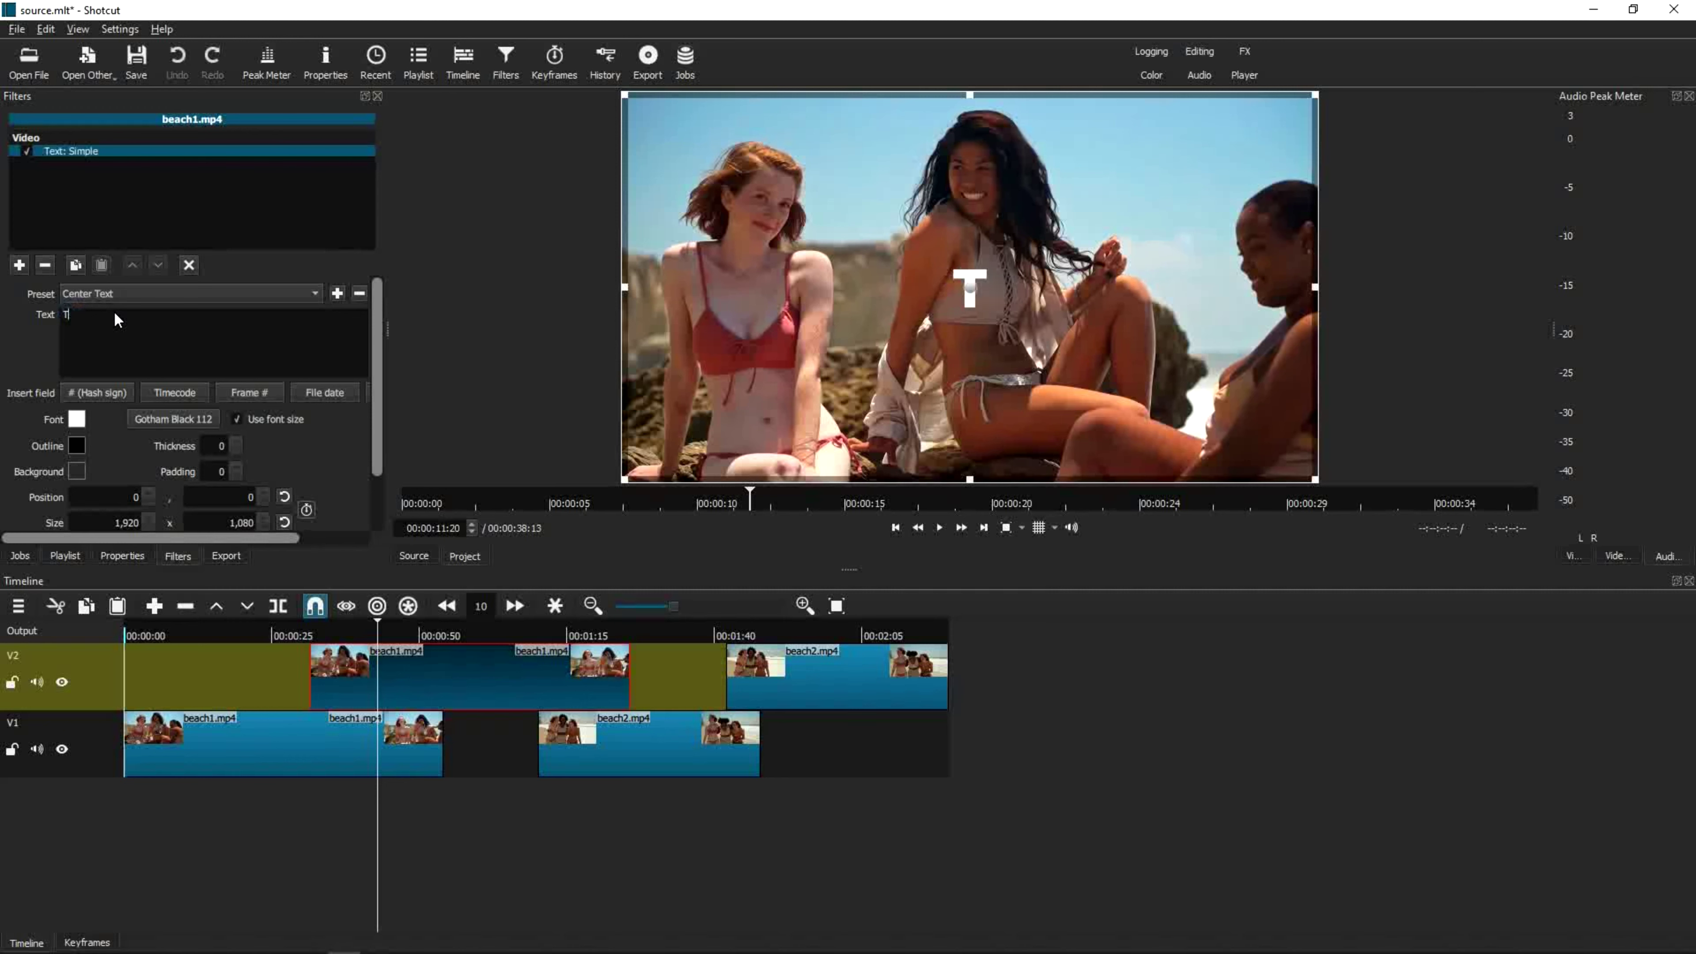
{"action": "type", "text": "itle Text"}
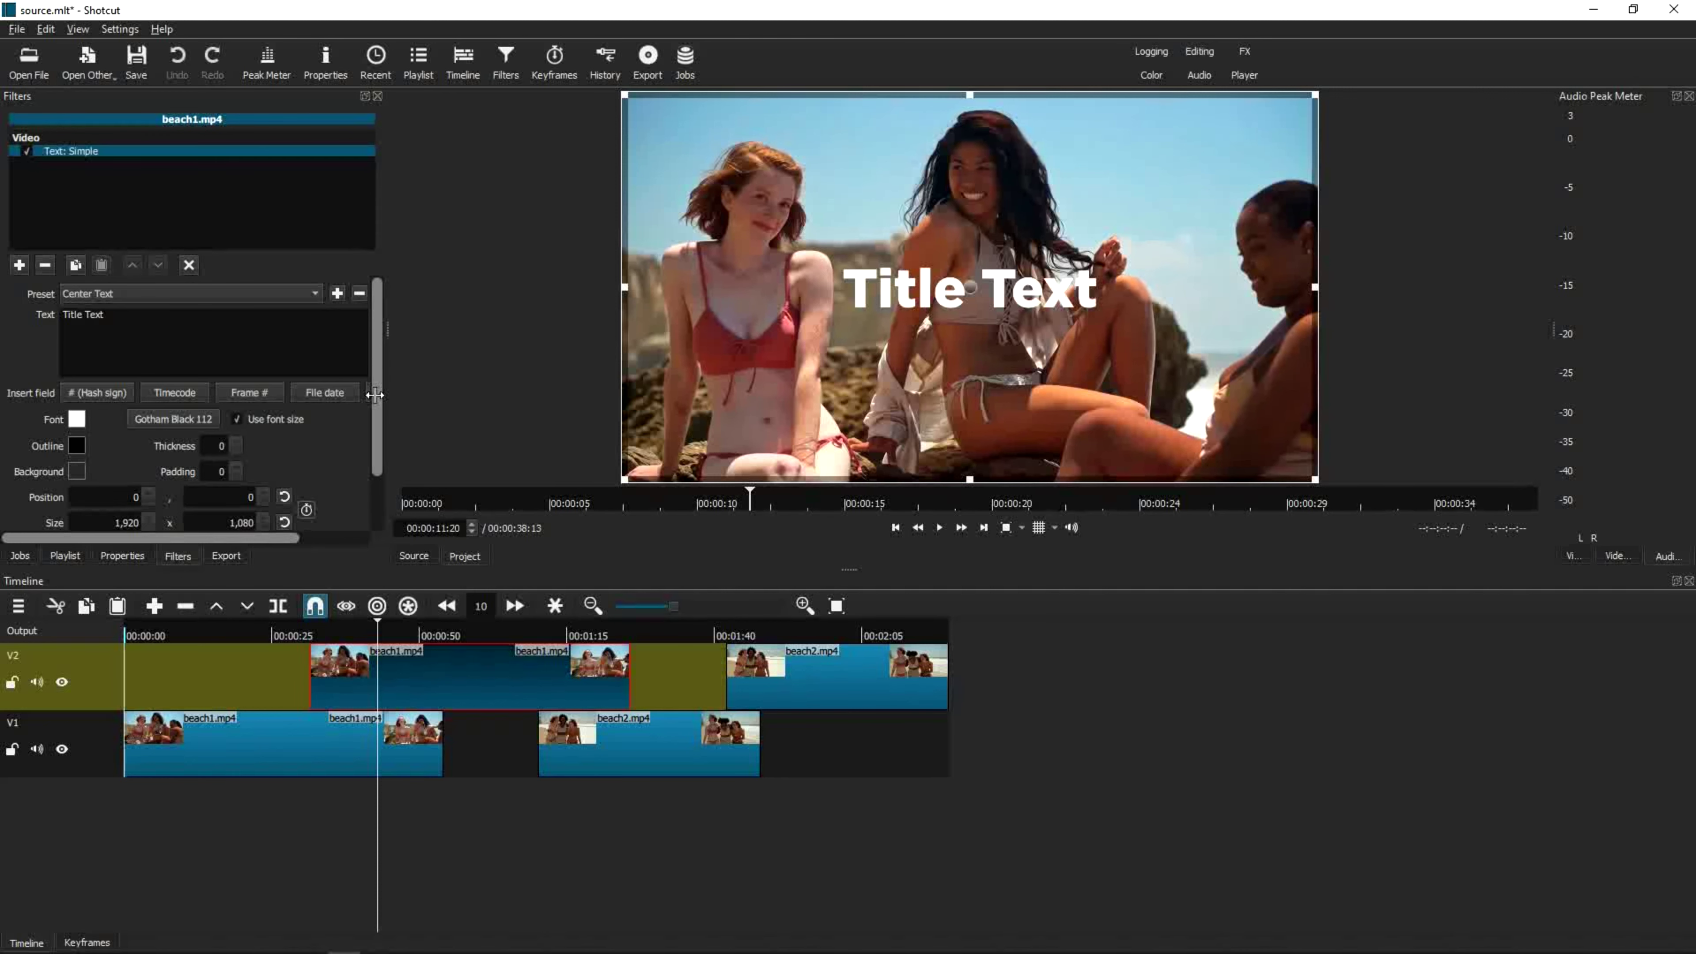
- Start saving these text settings as a preset named 'Text Preset'
{"action": "left_click_drag", "start_coordinate": [377, 401], "coordinate": [381, 461]}
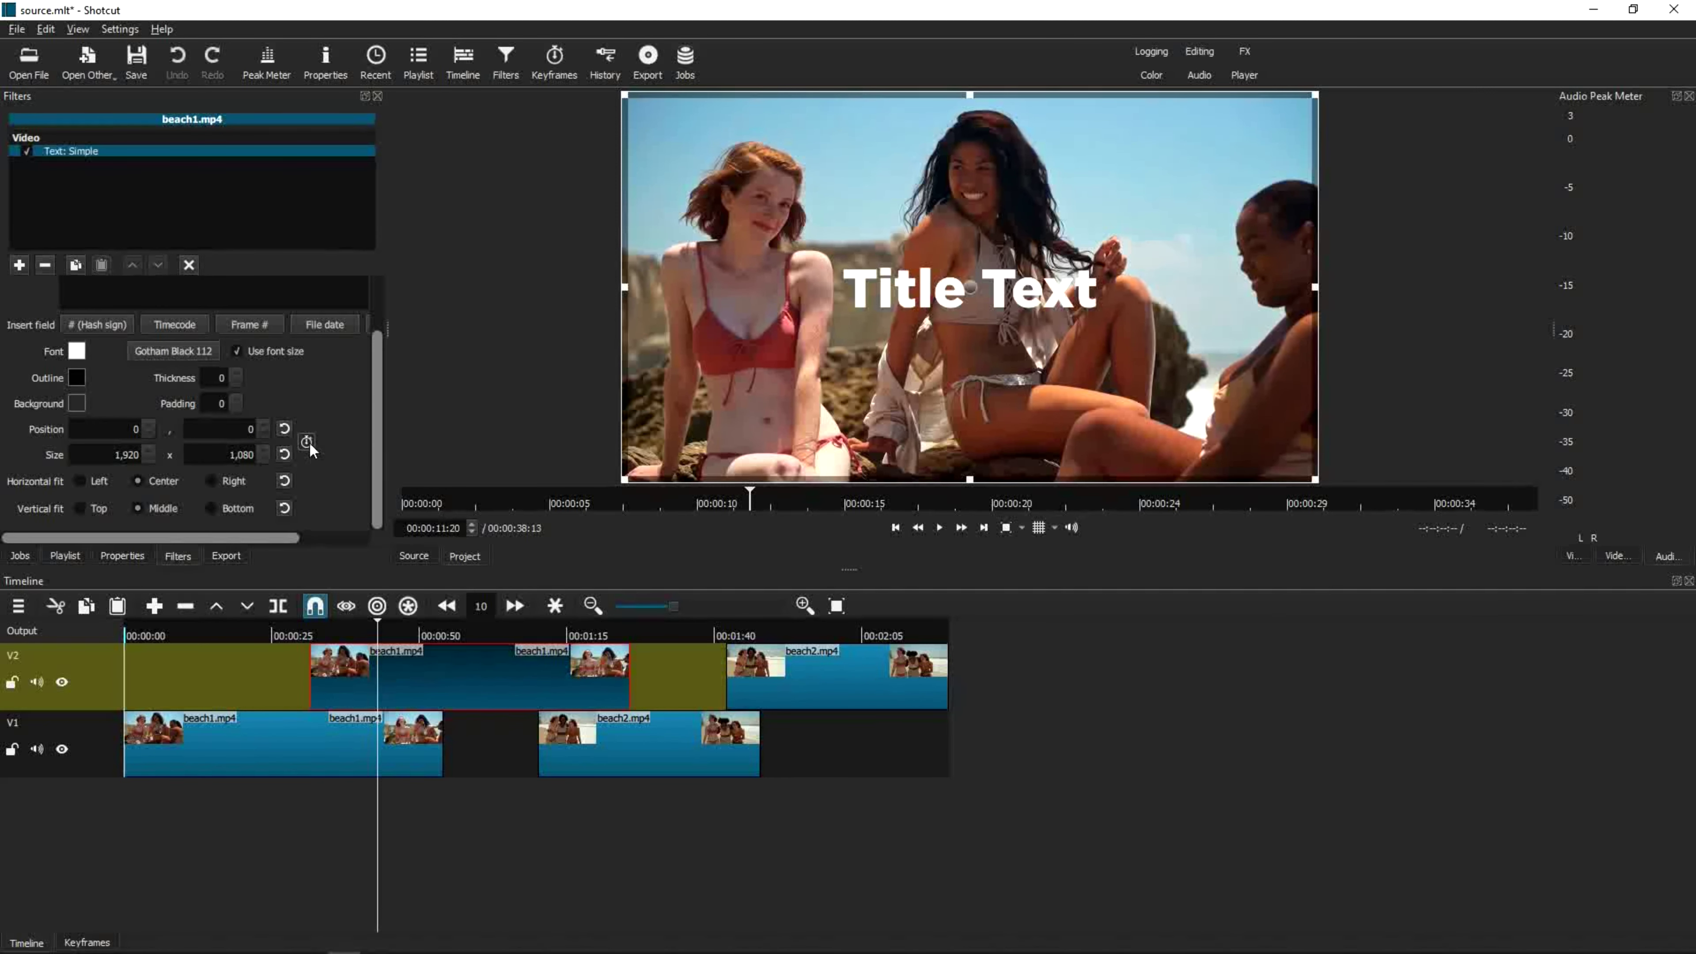
{"action": "left_click_drag", "start_coordinate": [377, 433], "coordinate": [379, 366]}
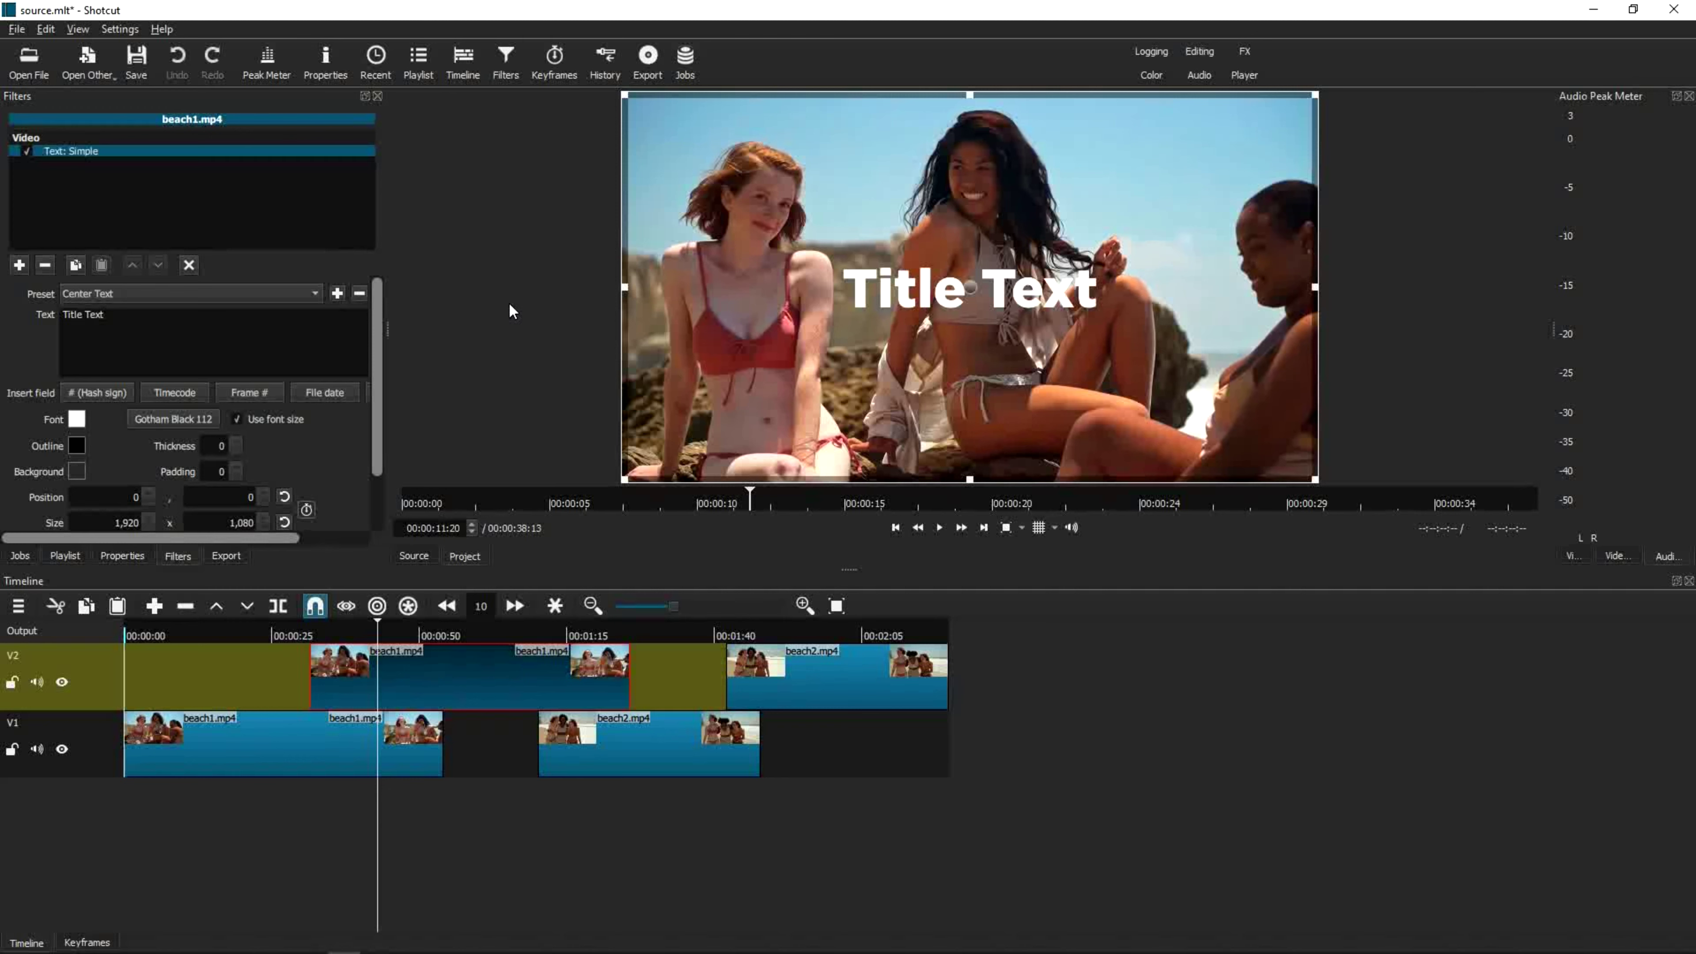
{"action": "left_click", "coordinate": [338, 293]}
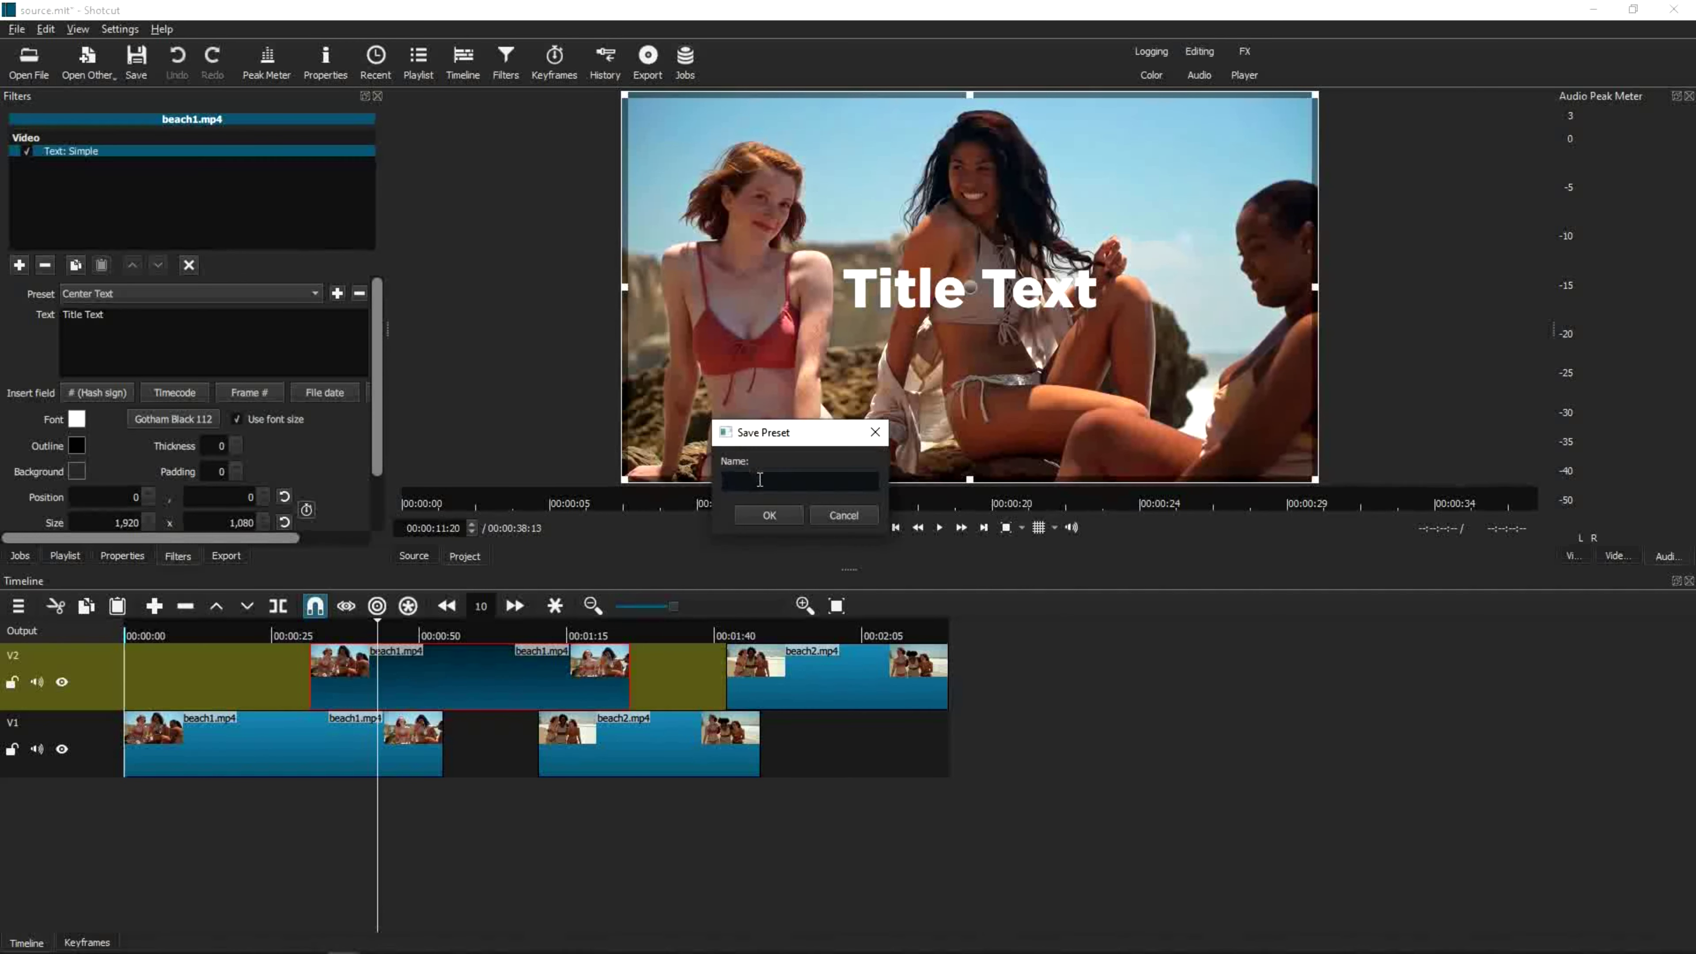
{"action": "type", "text": "Text Preset"}
- Confirm saving the 'Text Preset' preset and select the beach1.mp4 clip on V1
{"action": "left_click", "coordinate": [856, 516]}
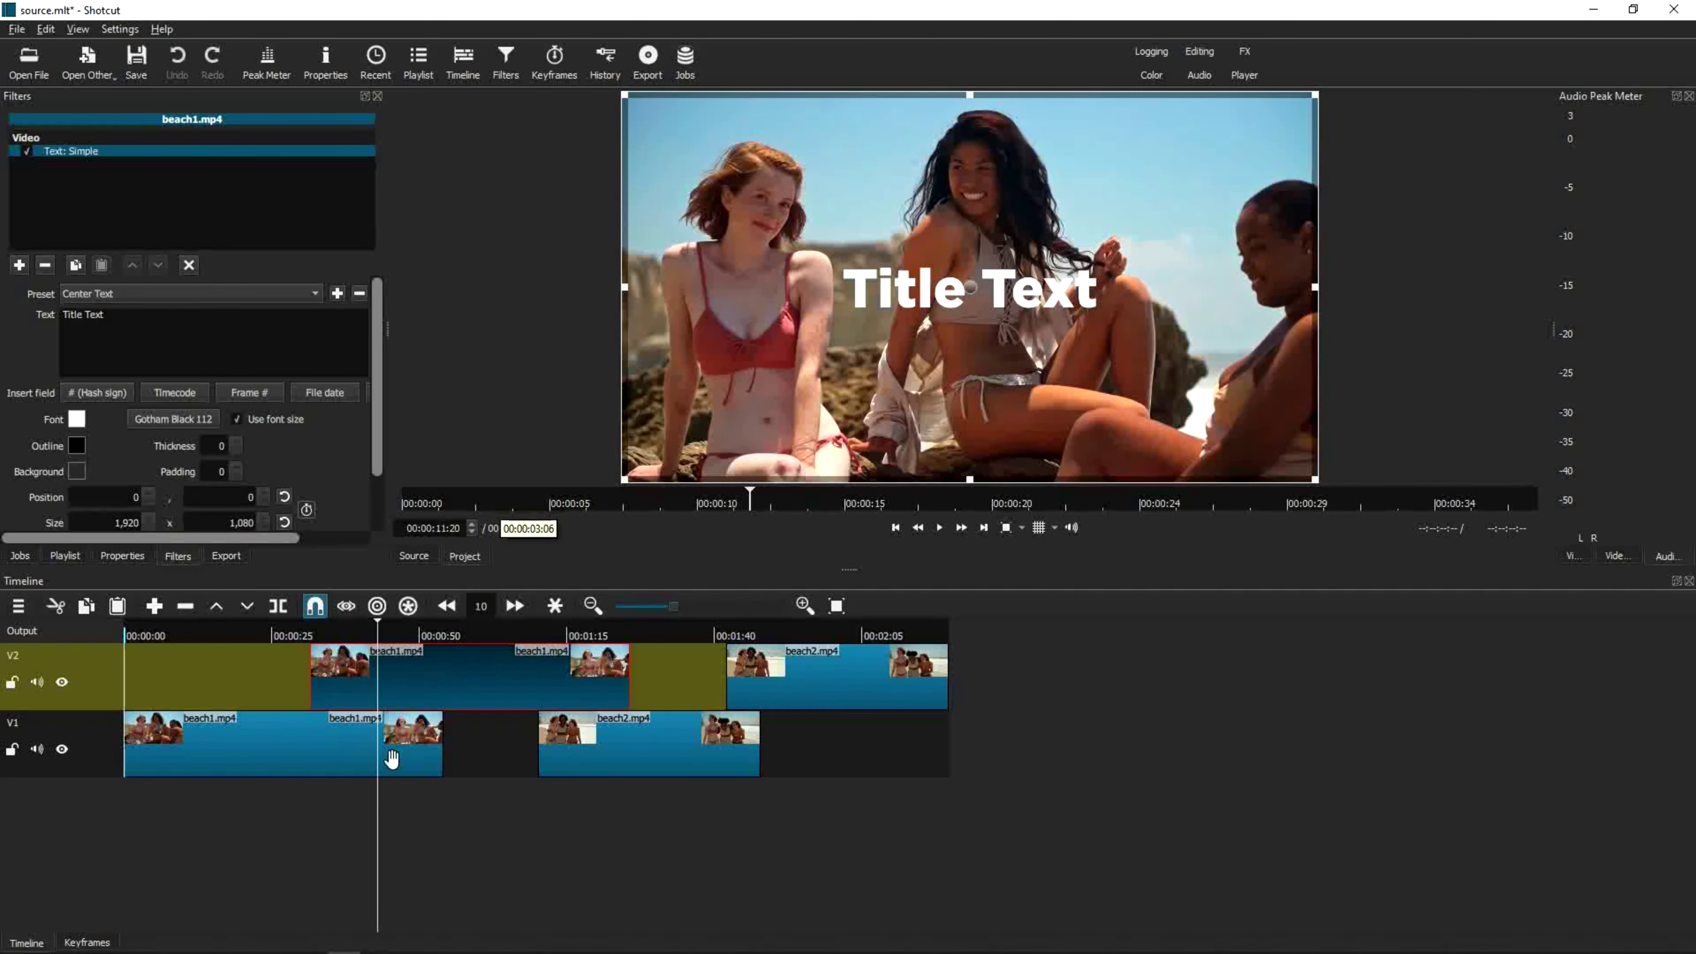
{"action": "left_click", "coordinate": [252, 634]}
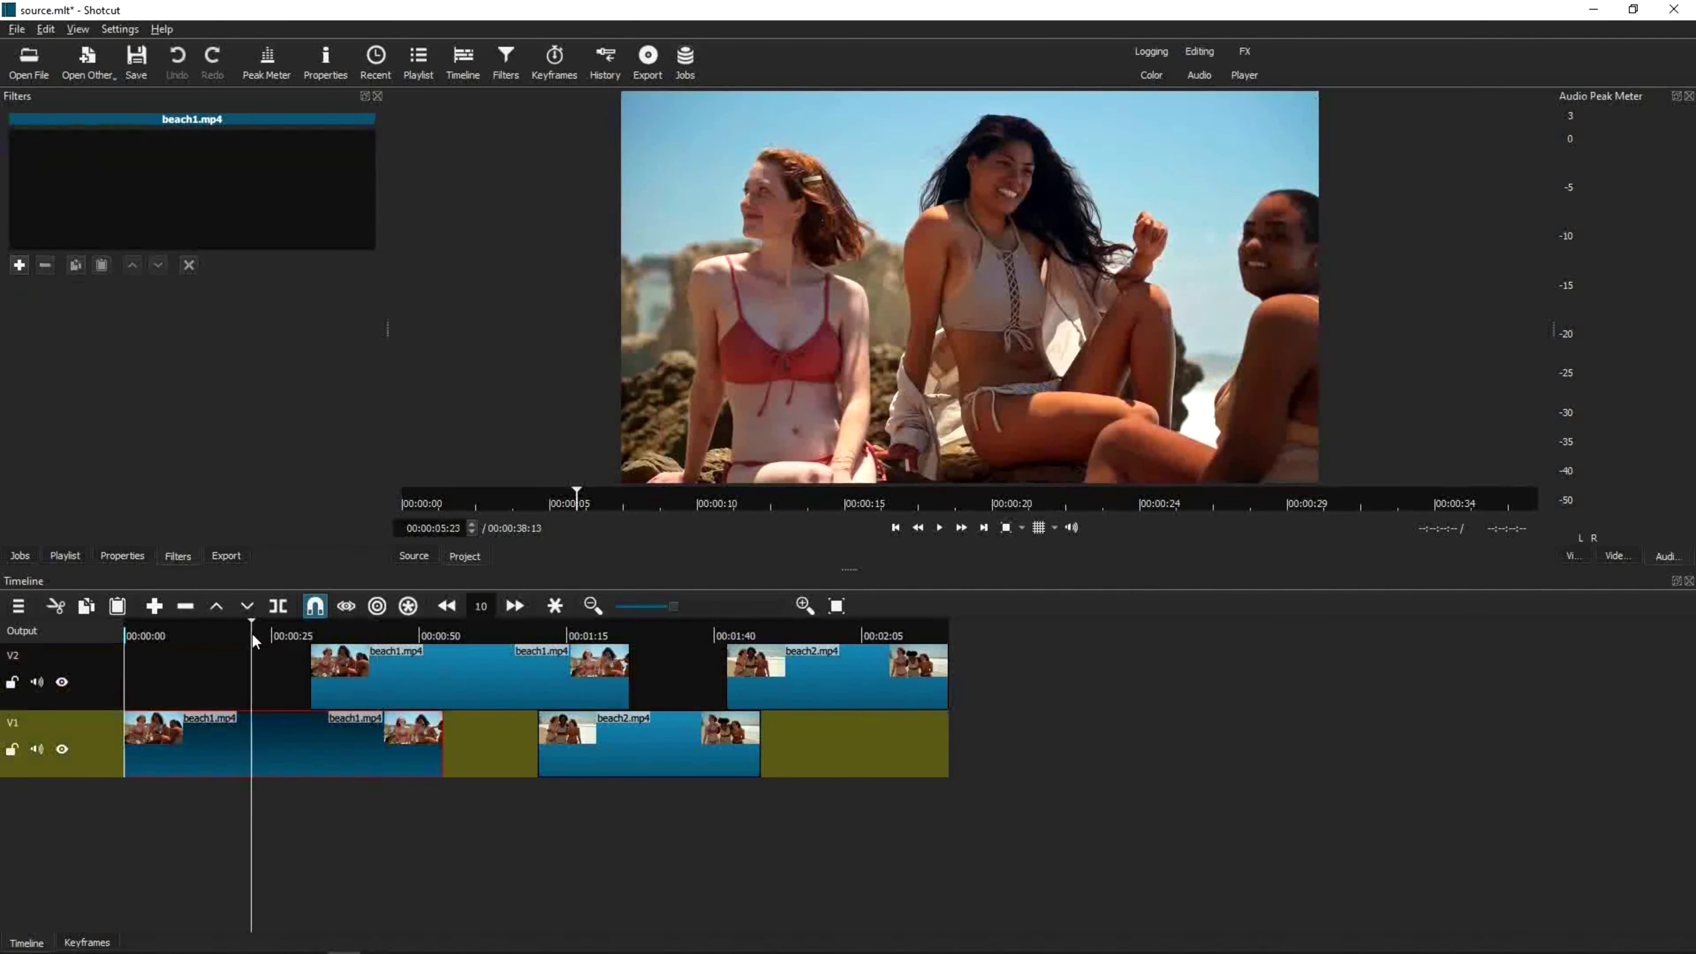
- Add a Gain / Volume filter to V1's beach1.mp4, glancing at its presets without choosing one
{"action": "left_click", "coordinate": [20, 267]}
{"action": "type", "text": "gain"}
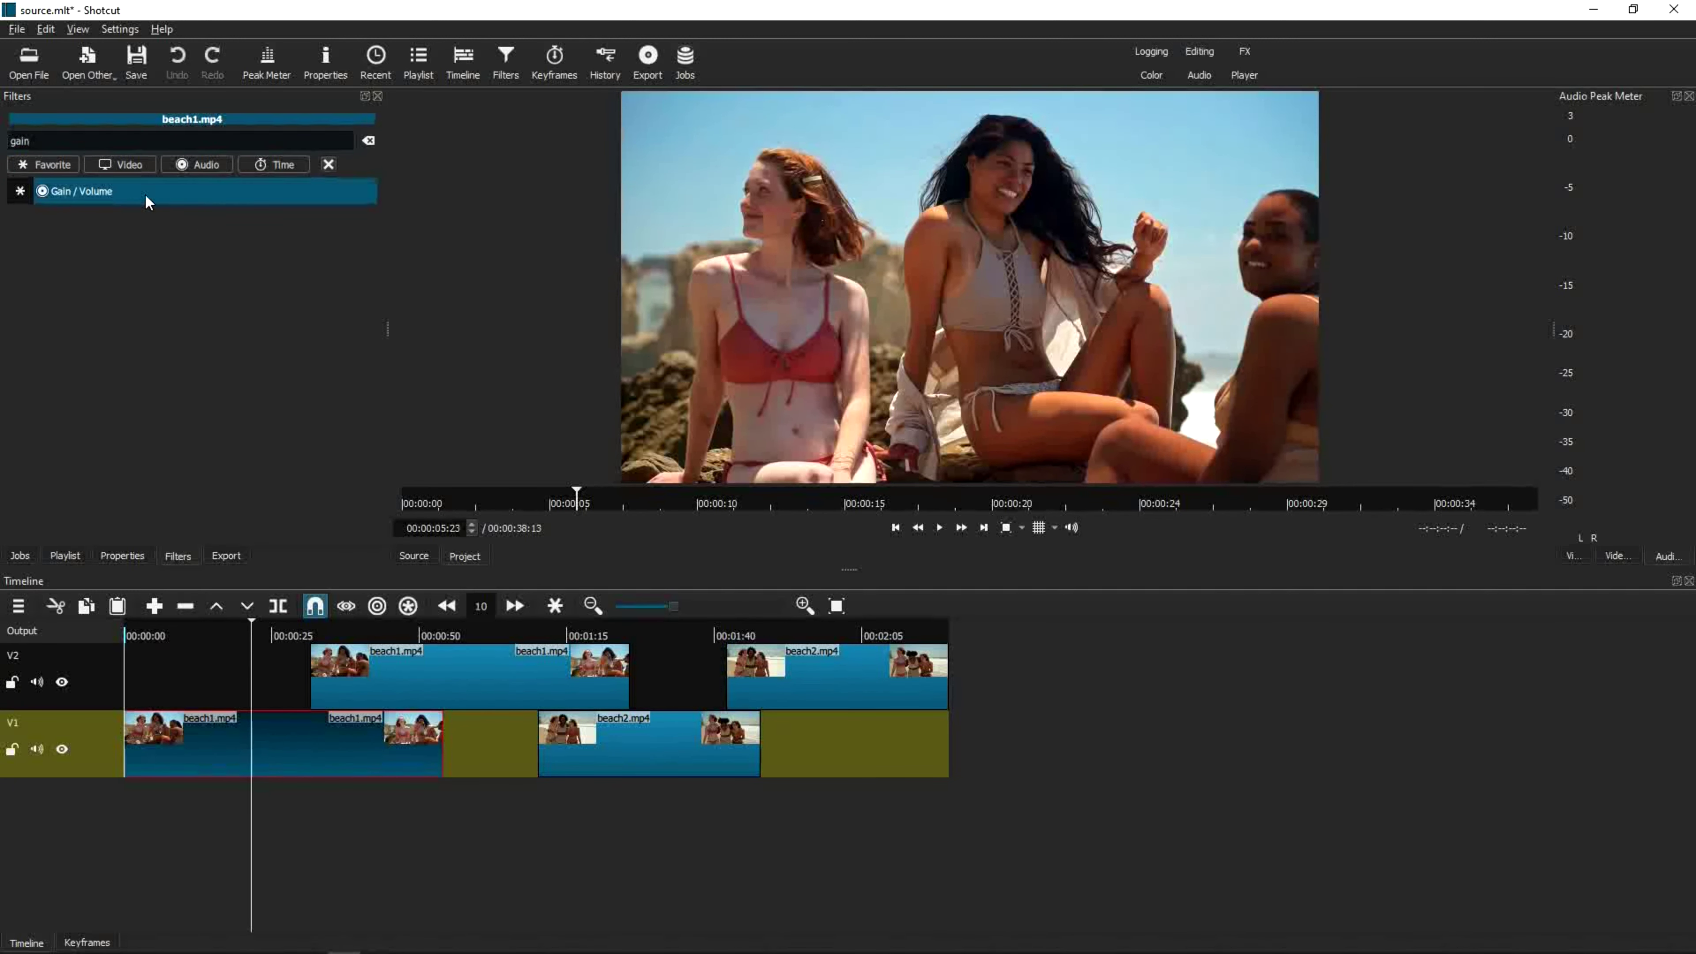
{"action": "left_click", "coordinate": [114, 190]}
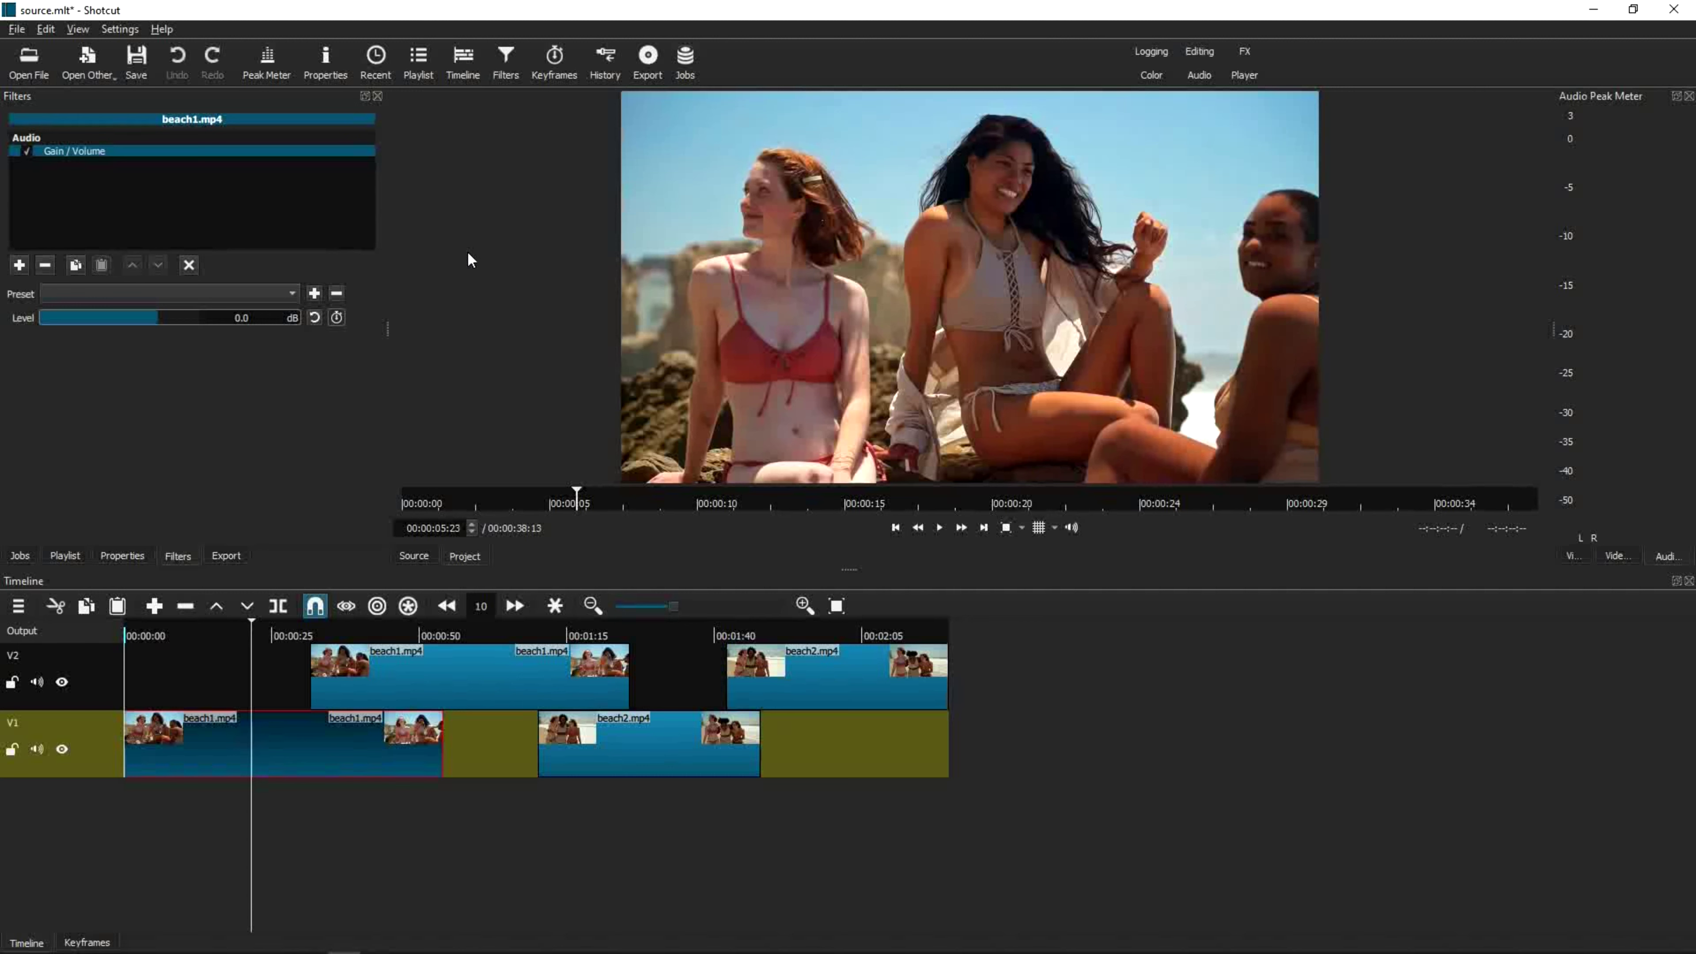
{"action": "left_click", "coordinate": [185, 292]}
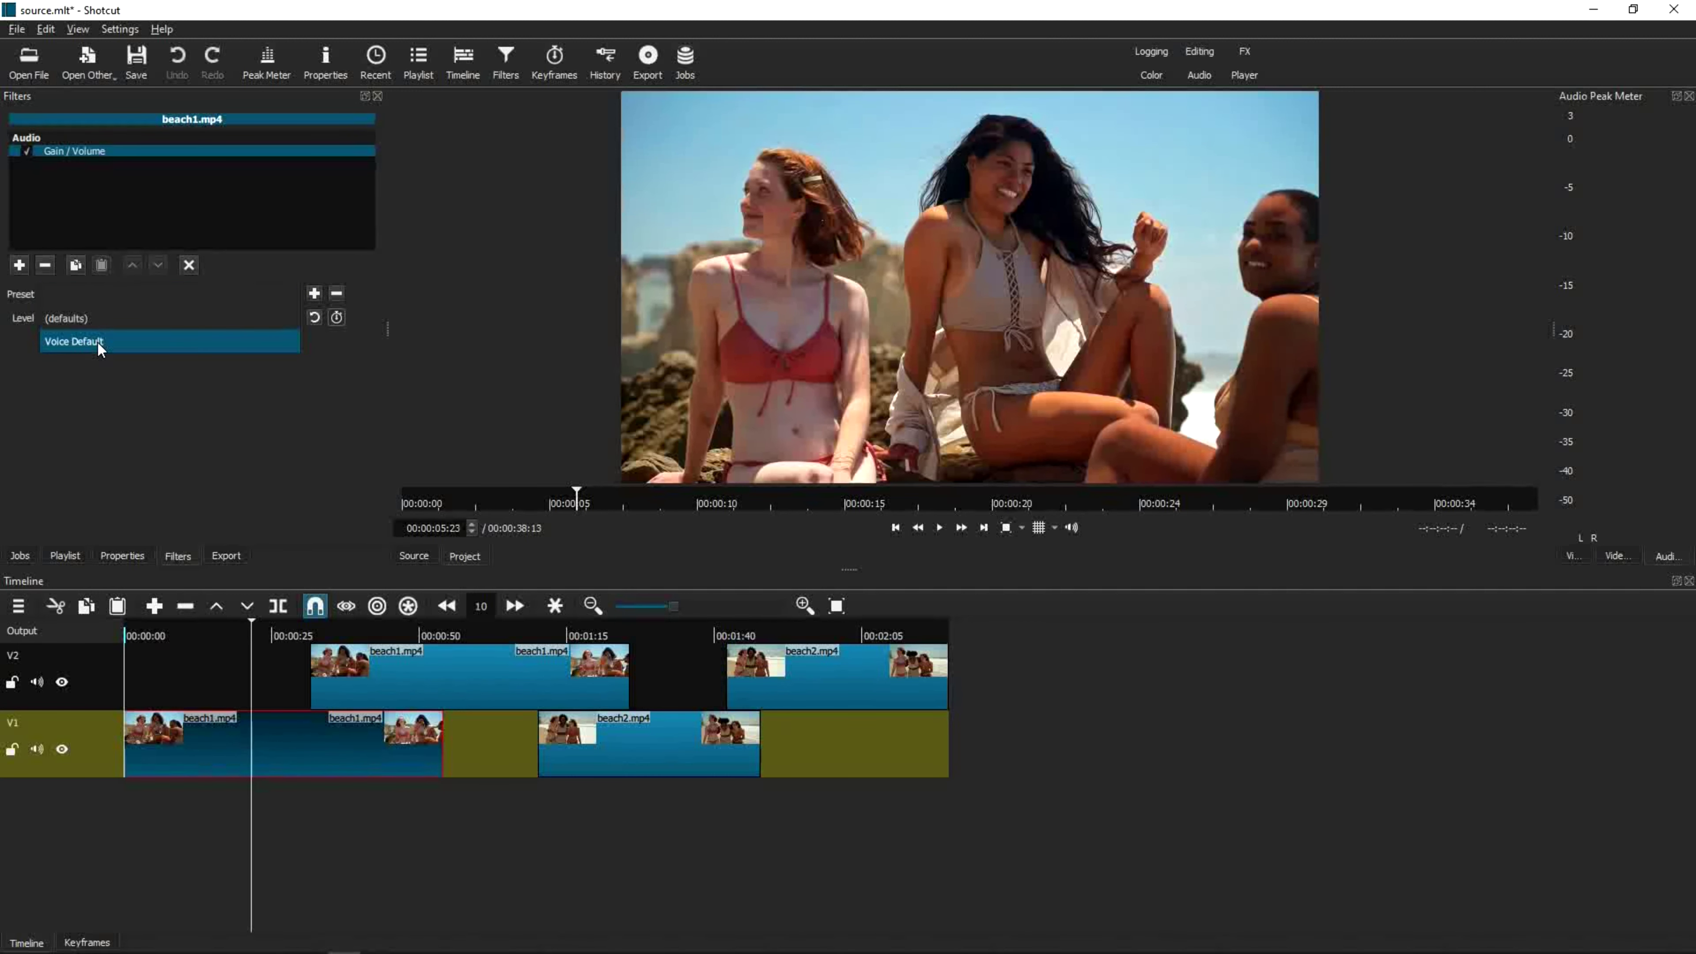
{"action": "left_click", "coordinate": [164, 383]}
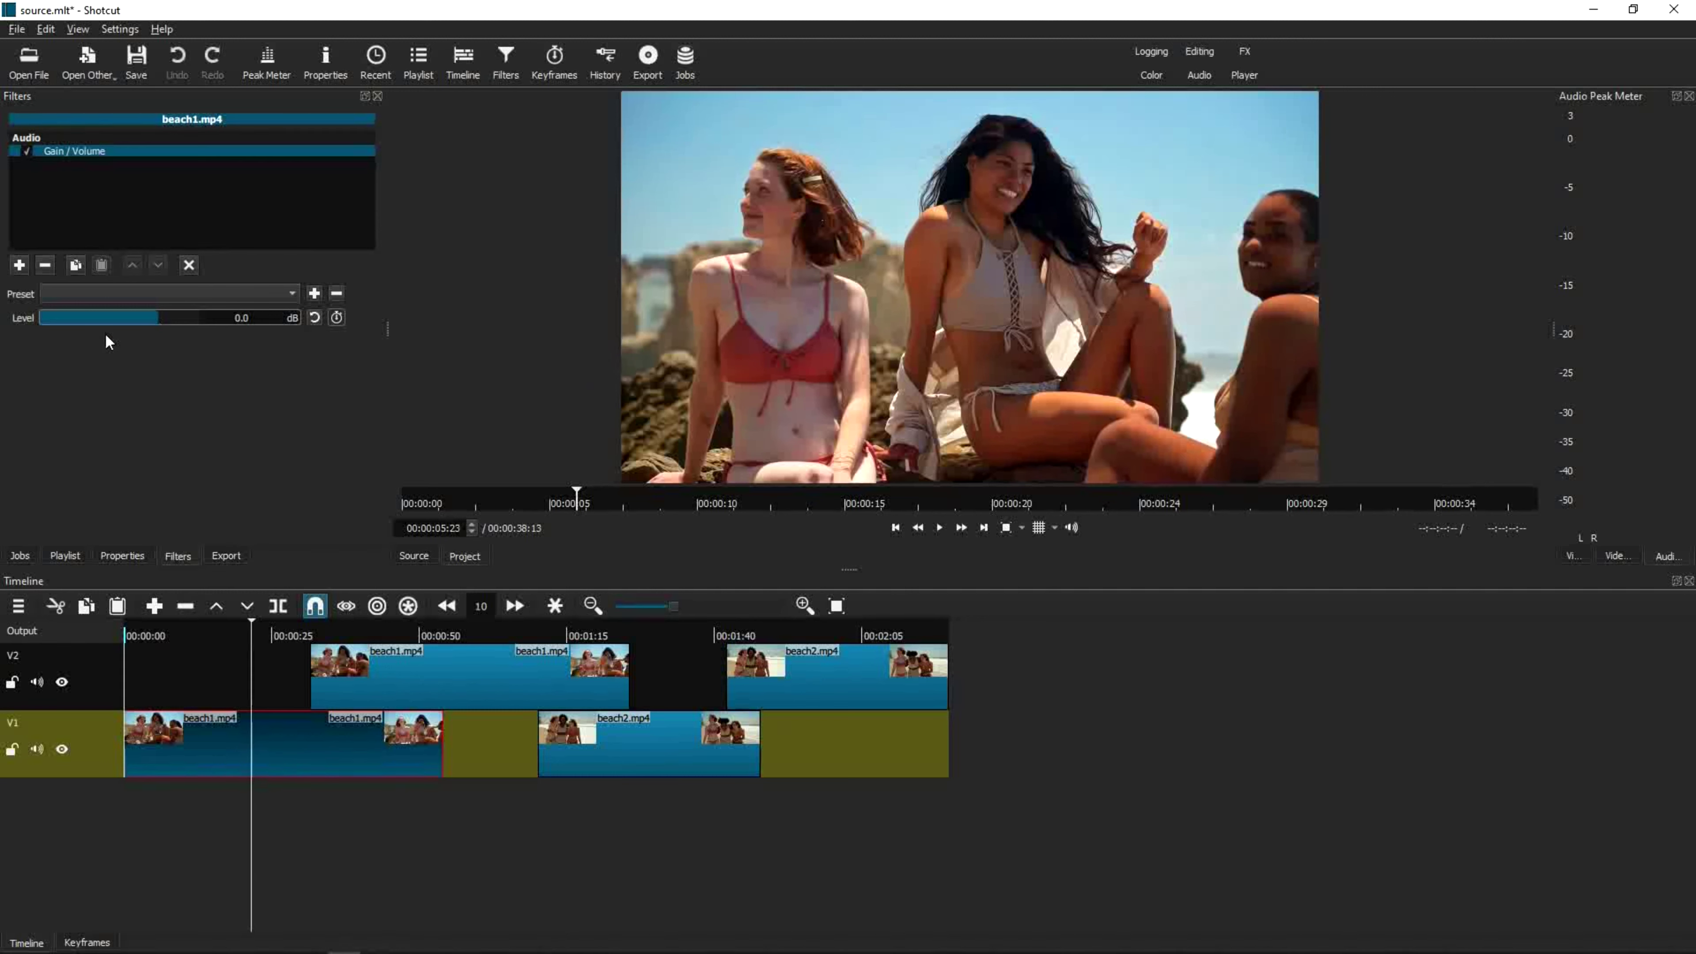
- Raise the gain to 5.7 dB, save it as preset 'Voice level', then remove the clip
{"action": "mouse_move", "coordinate": [154, 318]}
{"action": "left_mouse_down"}
{"action": "mouse_move", "coordinate": [203, 323]}
{"action": "mouse_move", "coordinate": [102, 329]}
{"action": "mouse_move", "coordinate": [171, 333]}
{"action": "left_mouse_up"}
{"action": "left_click", "coordinate": [315, 292]}
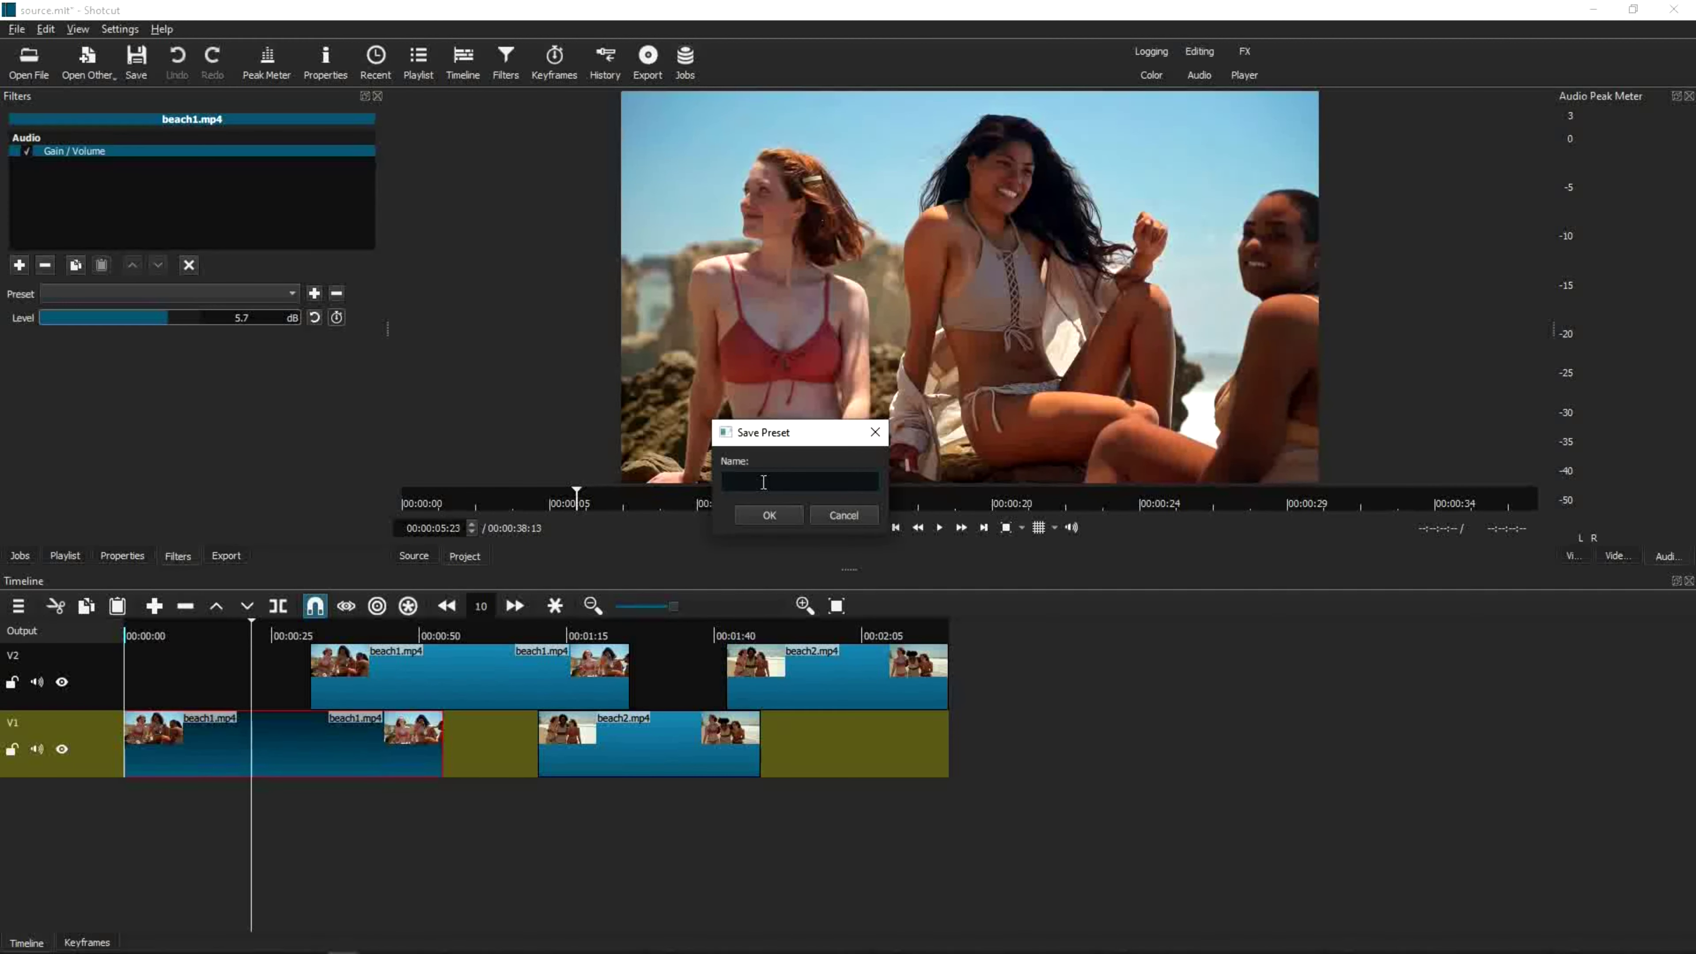
{"action": "type", "text": "Voice level"}
{"action": "left_click", "coordinate": [777, 517]}
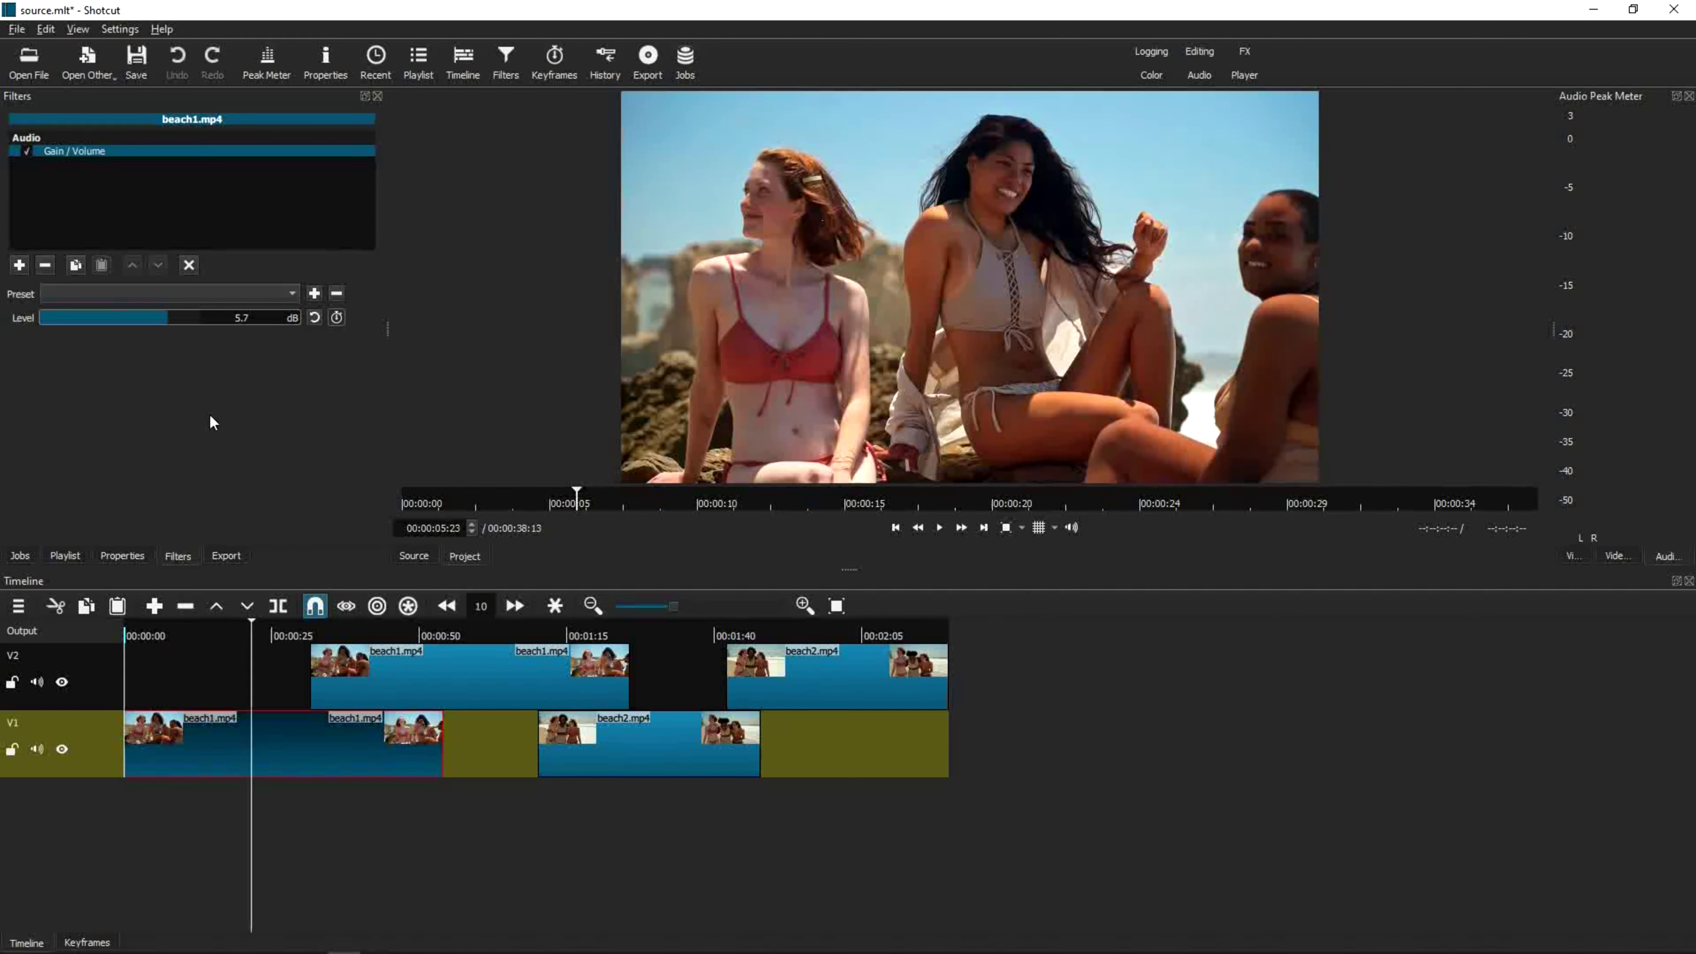
{"action": "left_click", "coordinate": [212, 616]}
{"action": "left_click", "coordinate": [197, 628]}
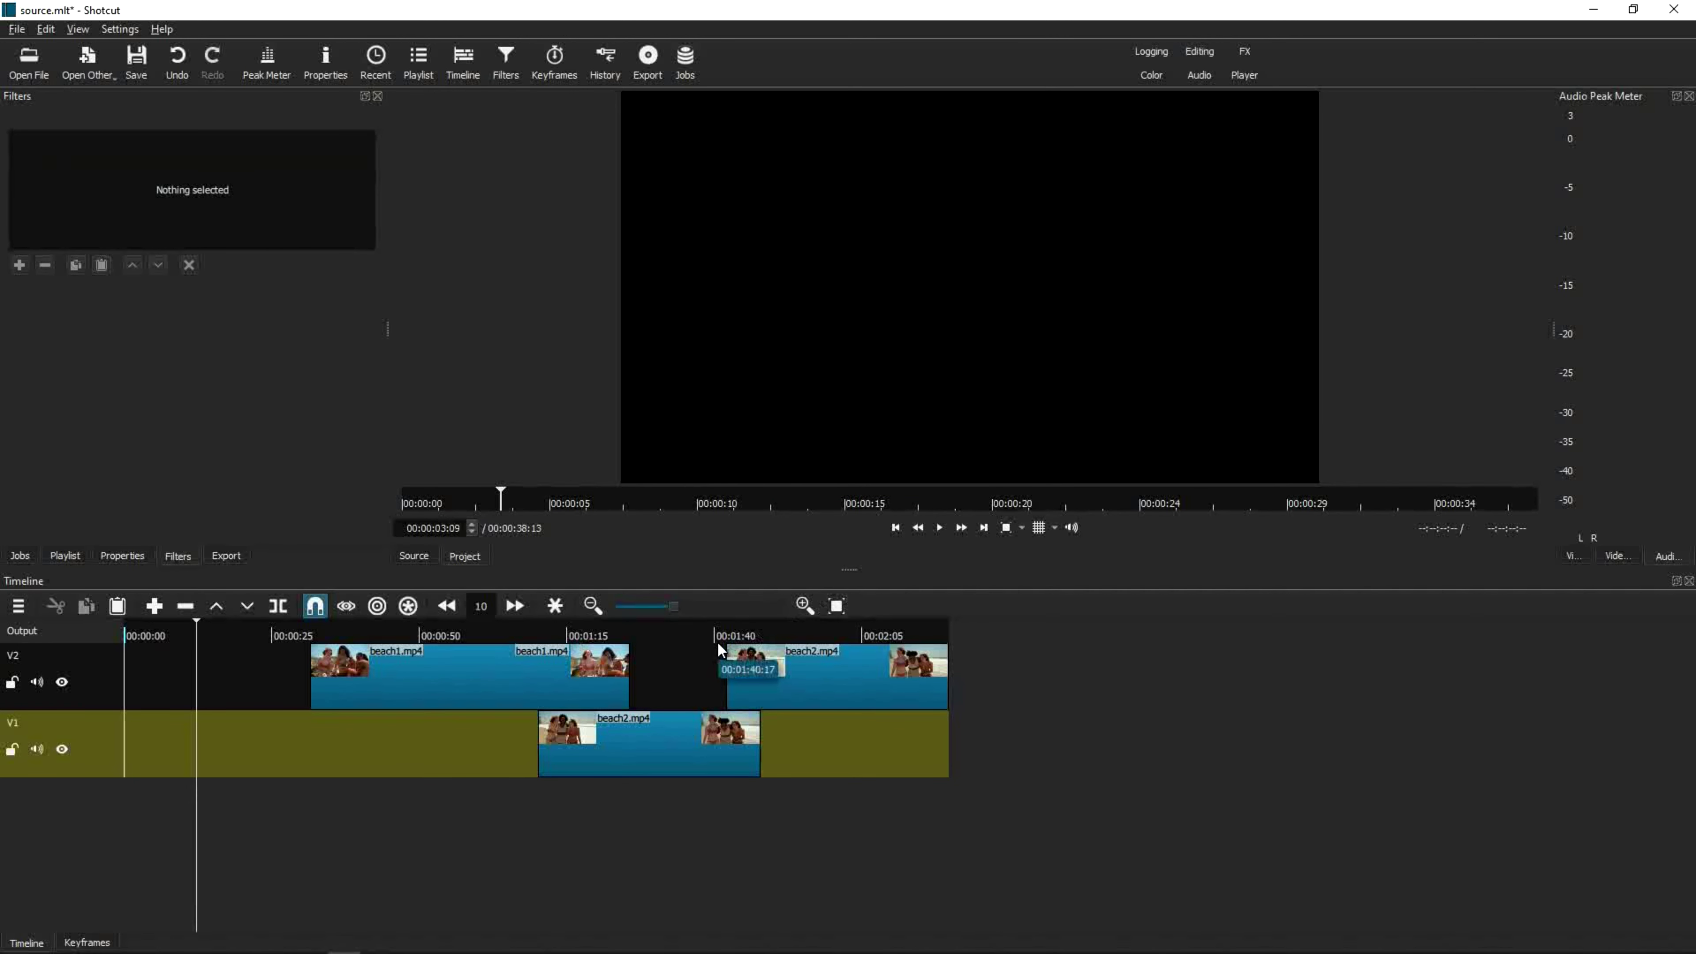
{"action": "key", "text": "ctrl+z"}
{"action": "left_click", "coordinate": [941, 529]}
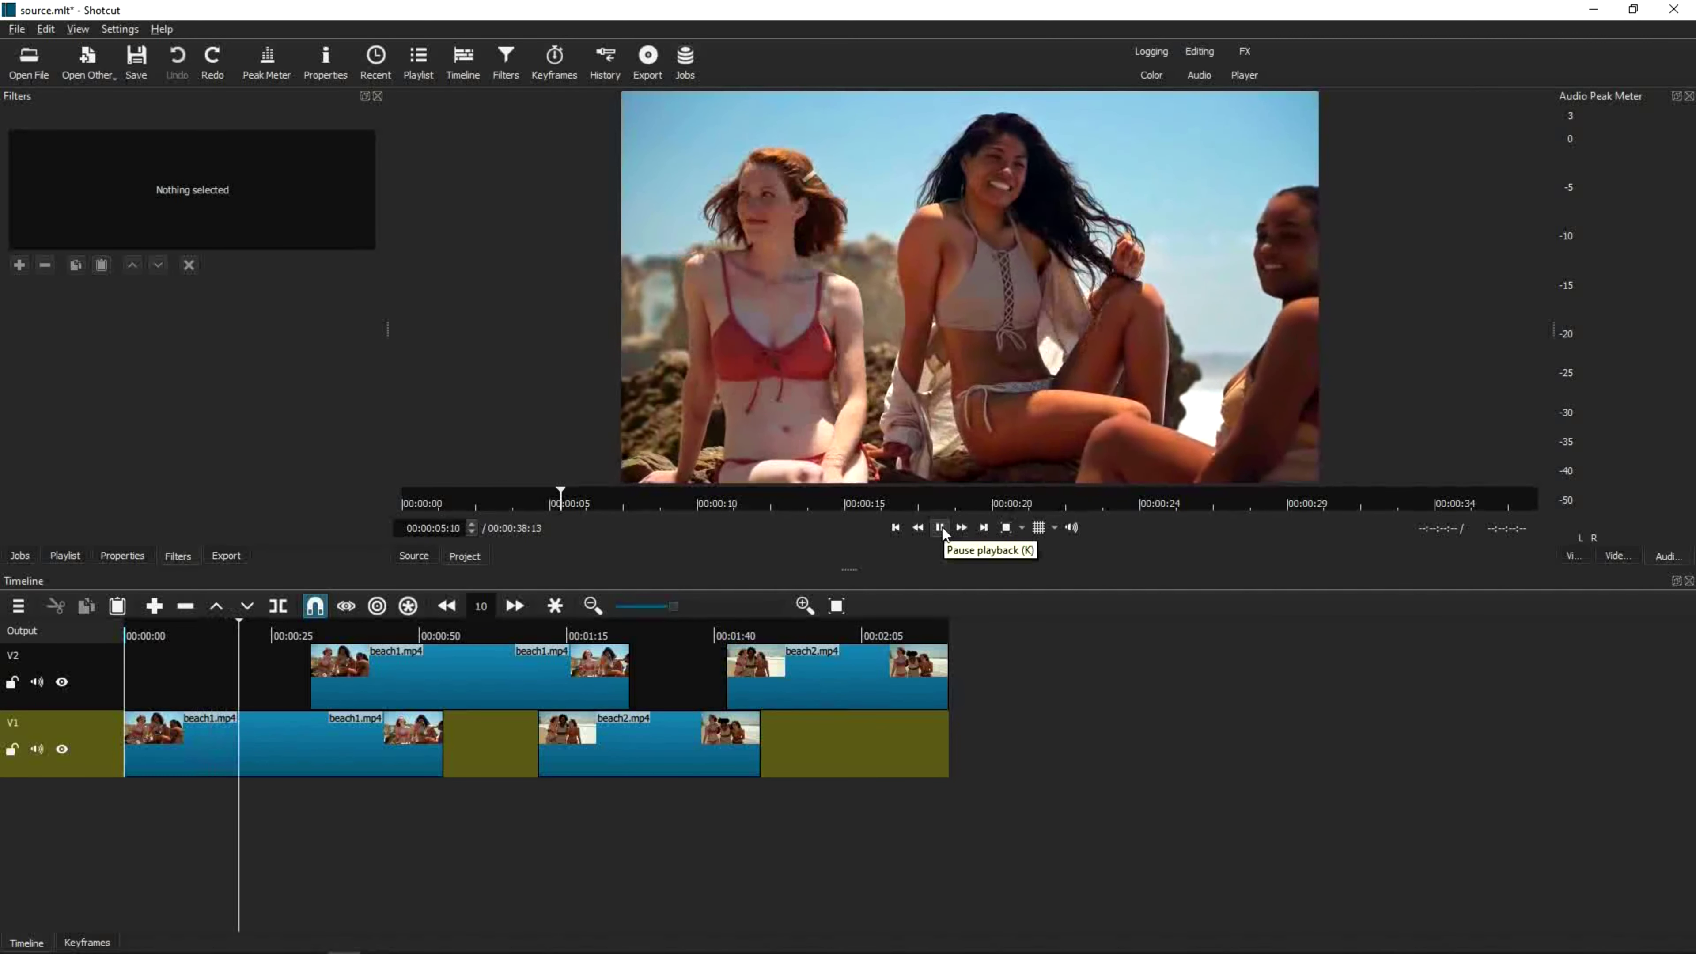
{"action": "left_click", "coordinate": [941, 528]}
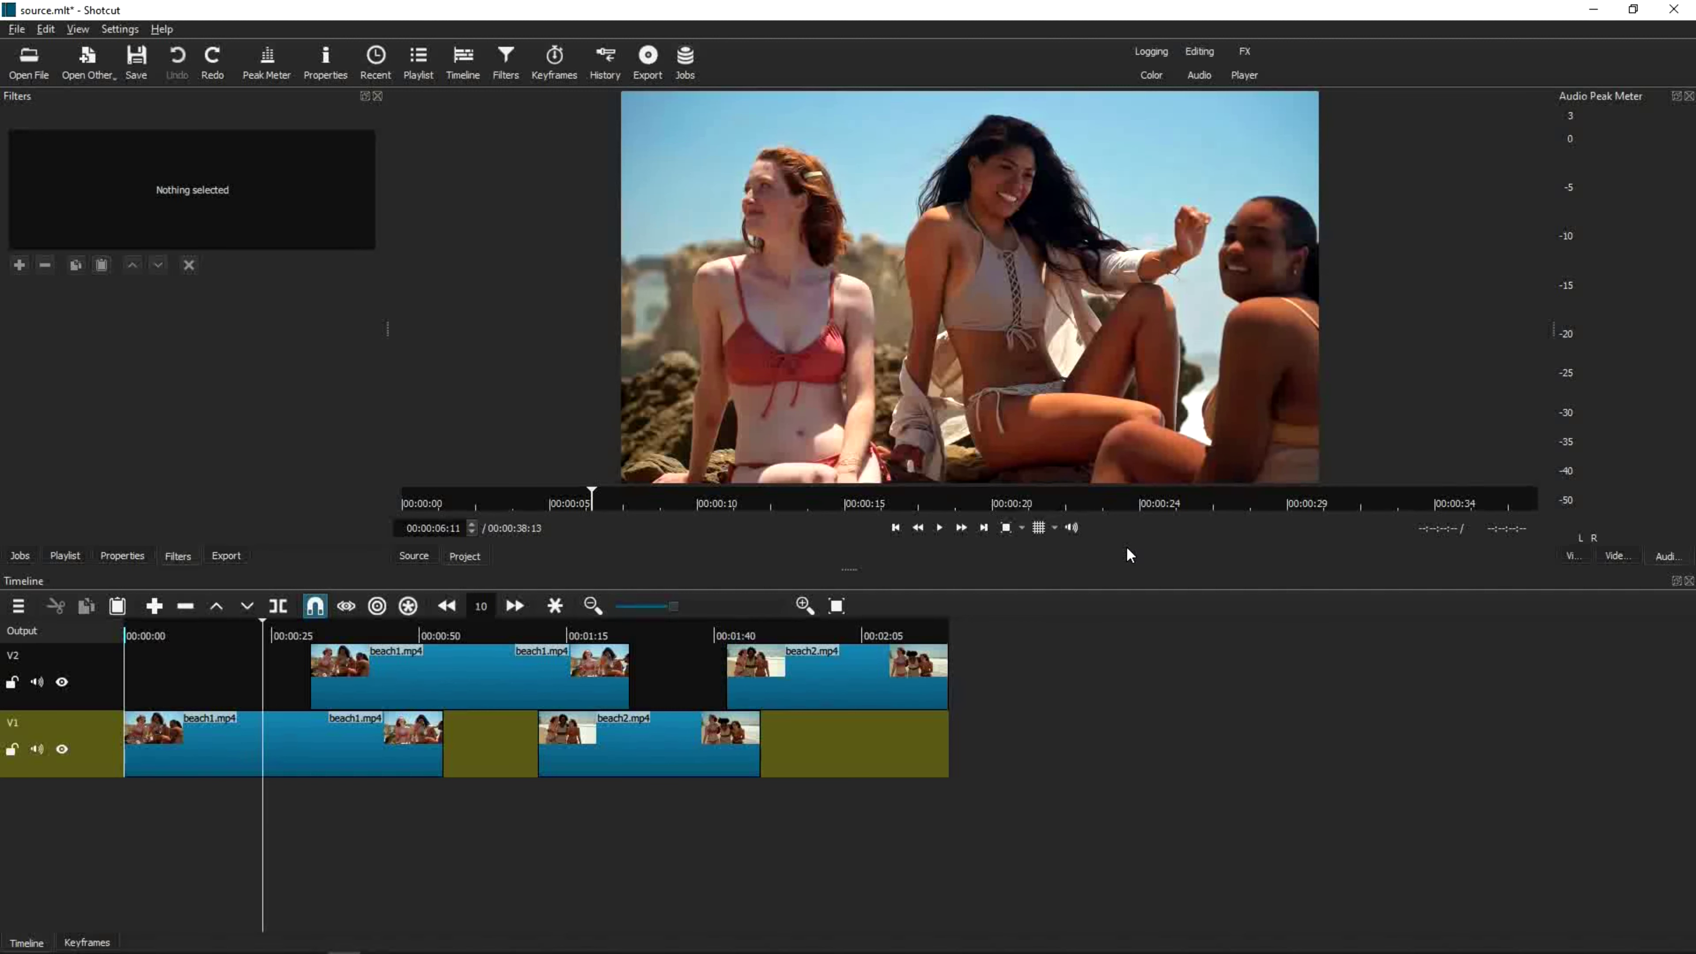
- Rename track V2 to GOPRO and V1 to INSTA360, then select the GOPRO track
{"action": "double_click", "coordinate": [33, 658]}
{"action": "type", "text": "GOPRO"}
{"action": "double_click", "coordinate": [31, 725]}
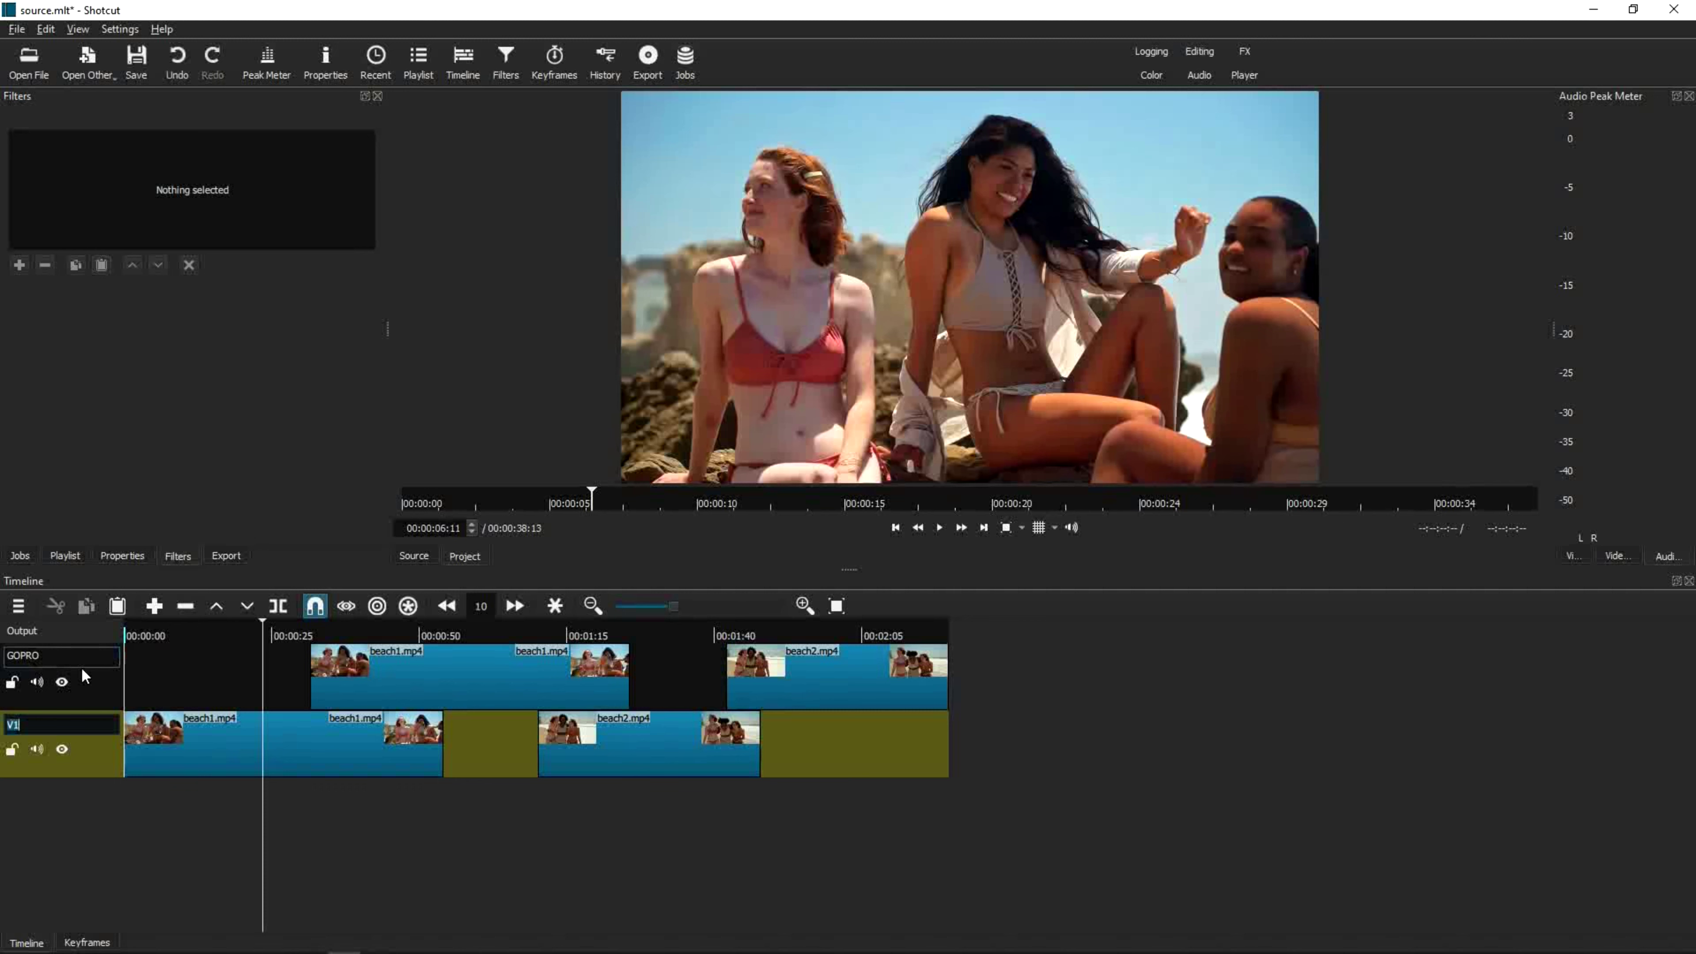
{"action": "type", "text": "INSTA"}
{"action": "type", "text": "#^"}
{"action": "key", "text": "BackSpace"}
{"action": "key", "text": "BackSpace"}
{"action": "key", "text": "BackSpace"}
{"action": "type", "text": "A36"}
{"action": "left_click", "coordinate": [183, 696]}
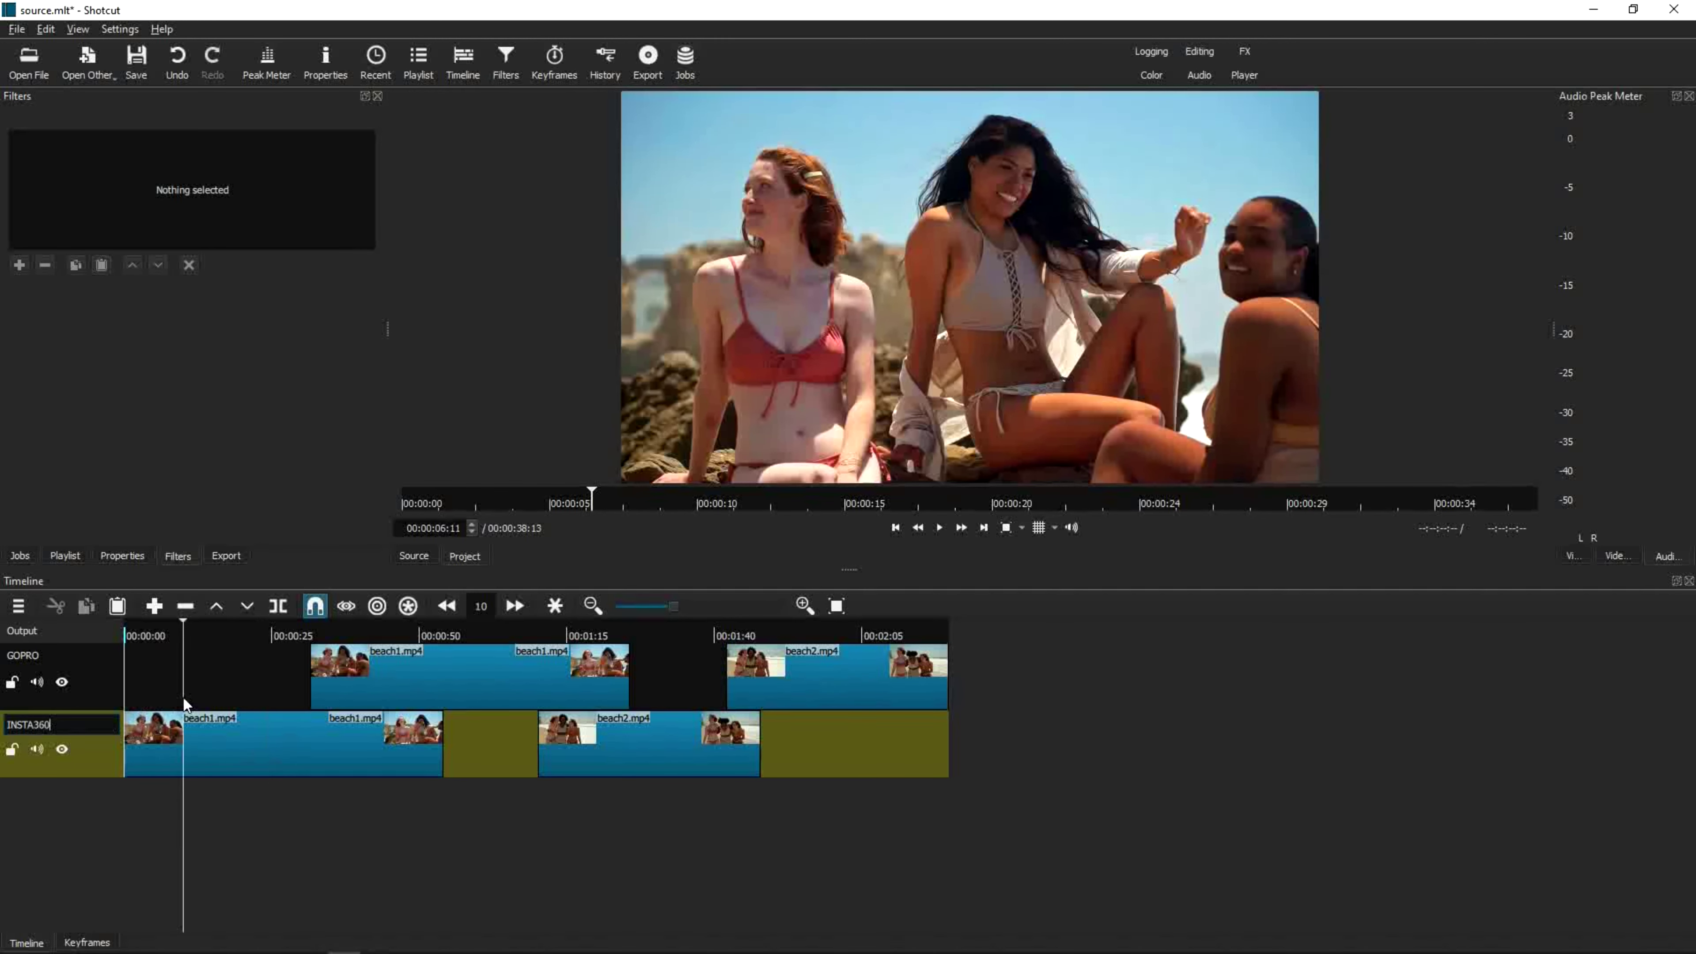
{"action": "left_click", "coordinate": [100, 697]}
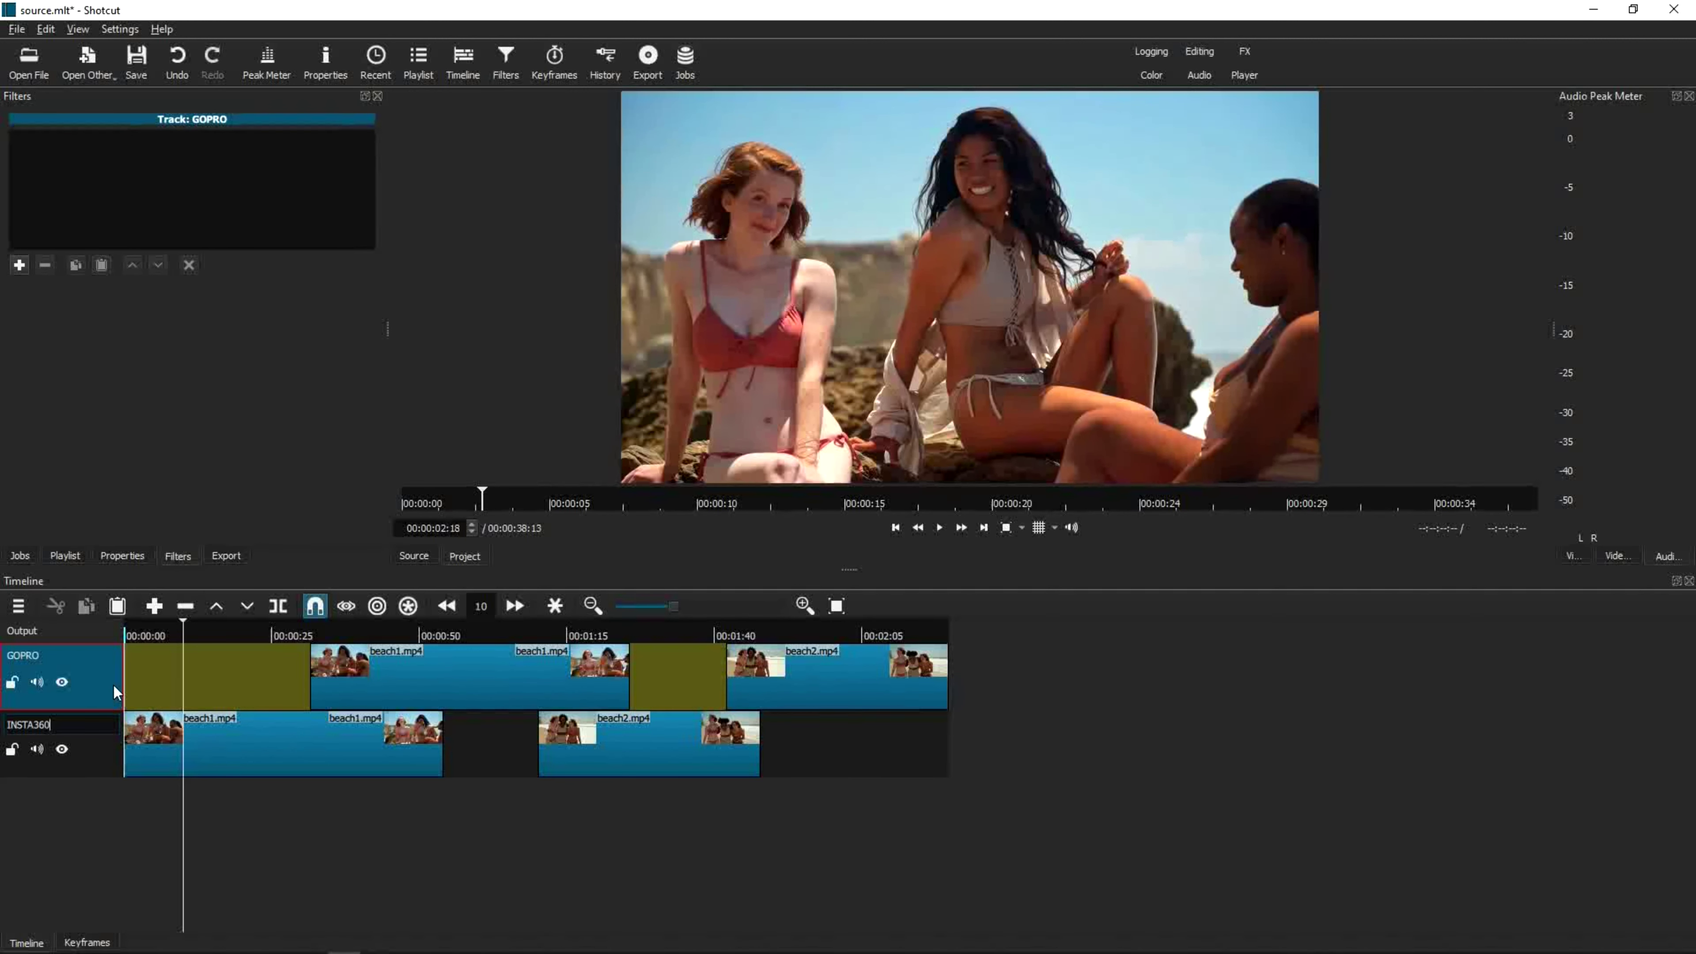
- Add a Color Grading filter to the GOPRO track with shadows brightened to 40.8 %
{"action": "key", "text": "Escape"}
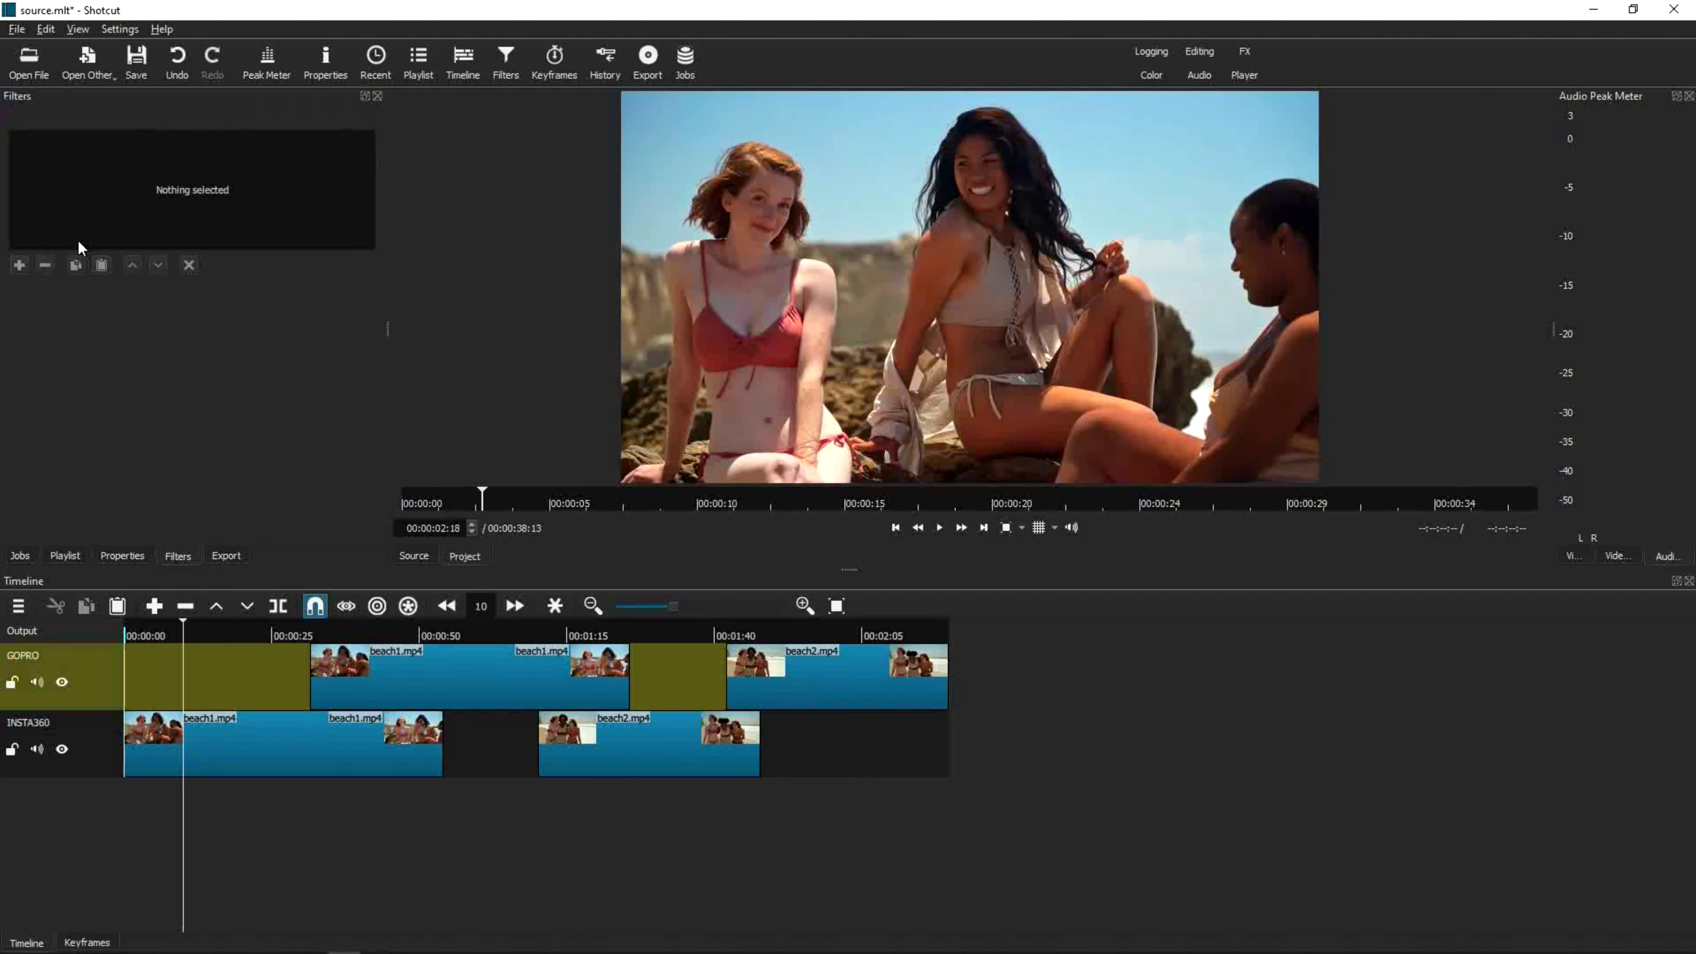
{"action": "left_click", "coordinate": [105, 680]}
{"action": "left_click", "coordinate": [18, 266]}
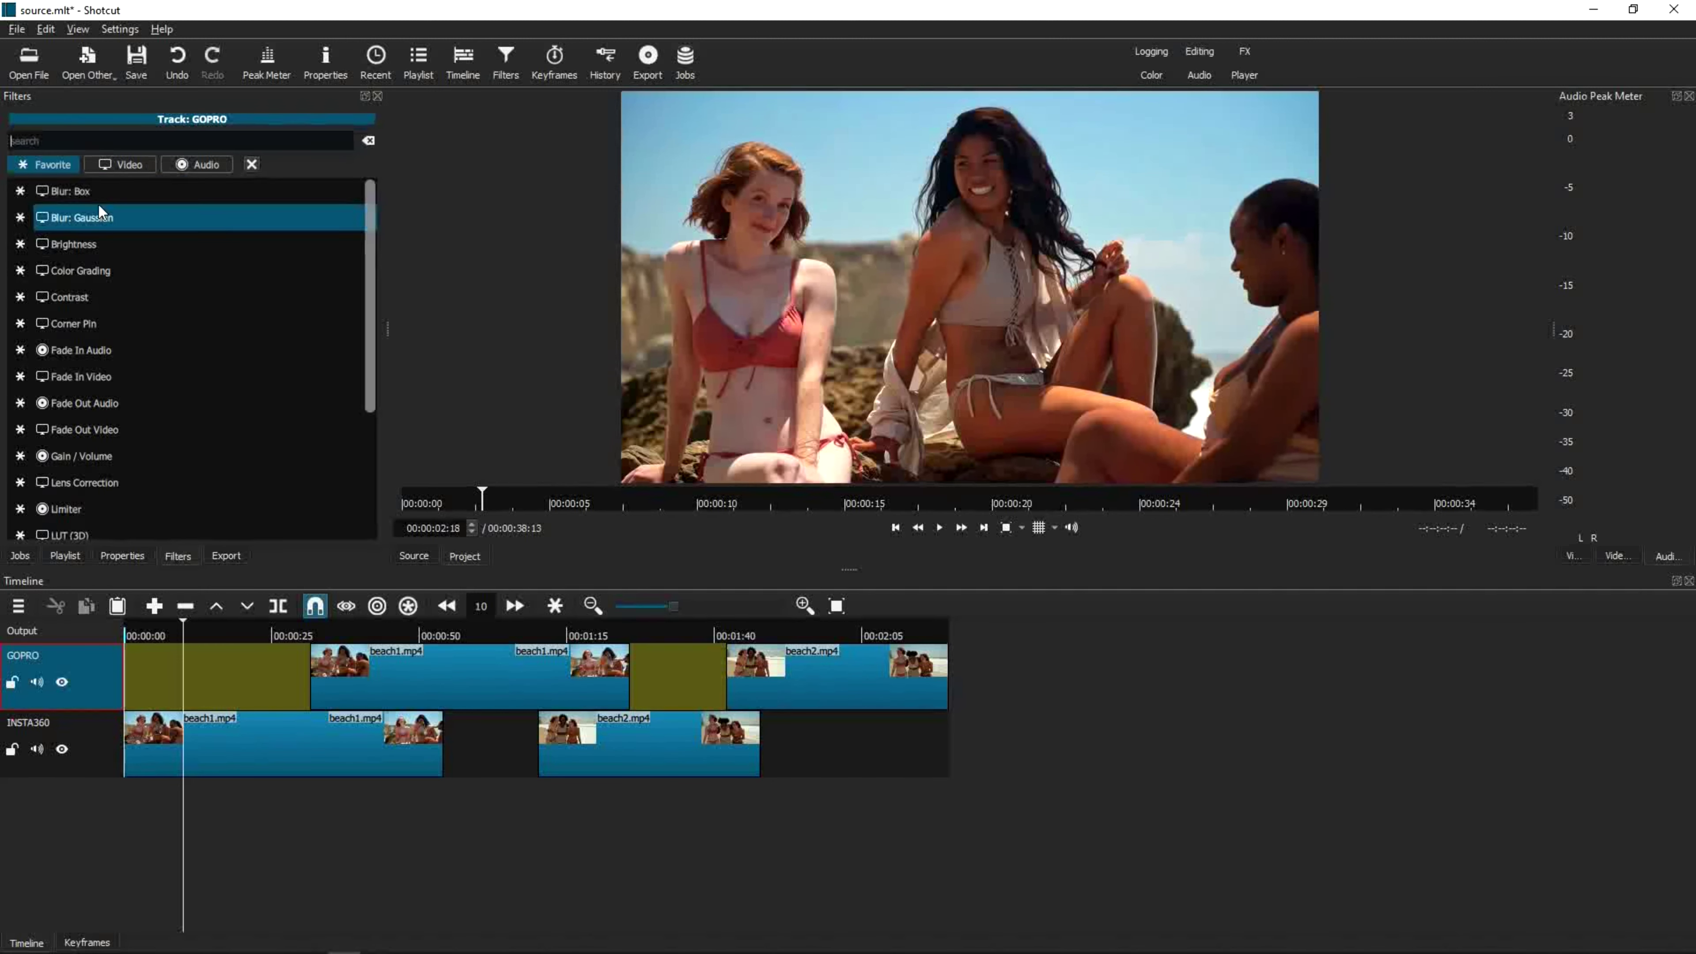
{"action": "type", "text": "color"}
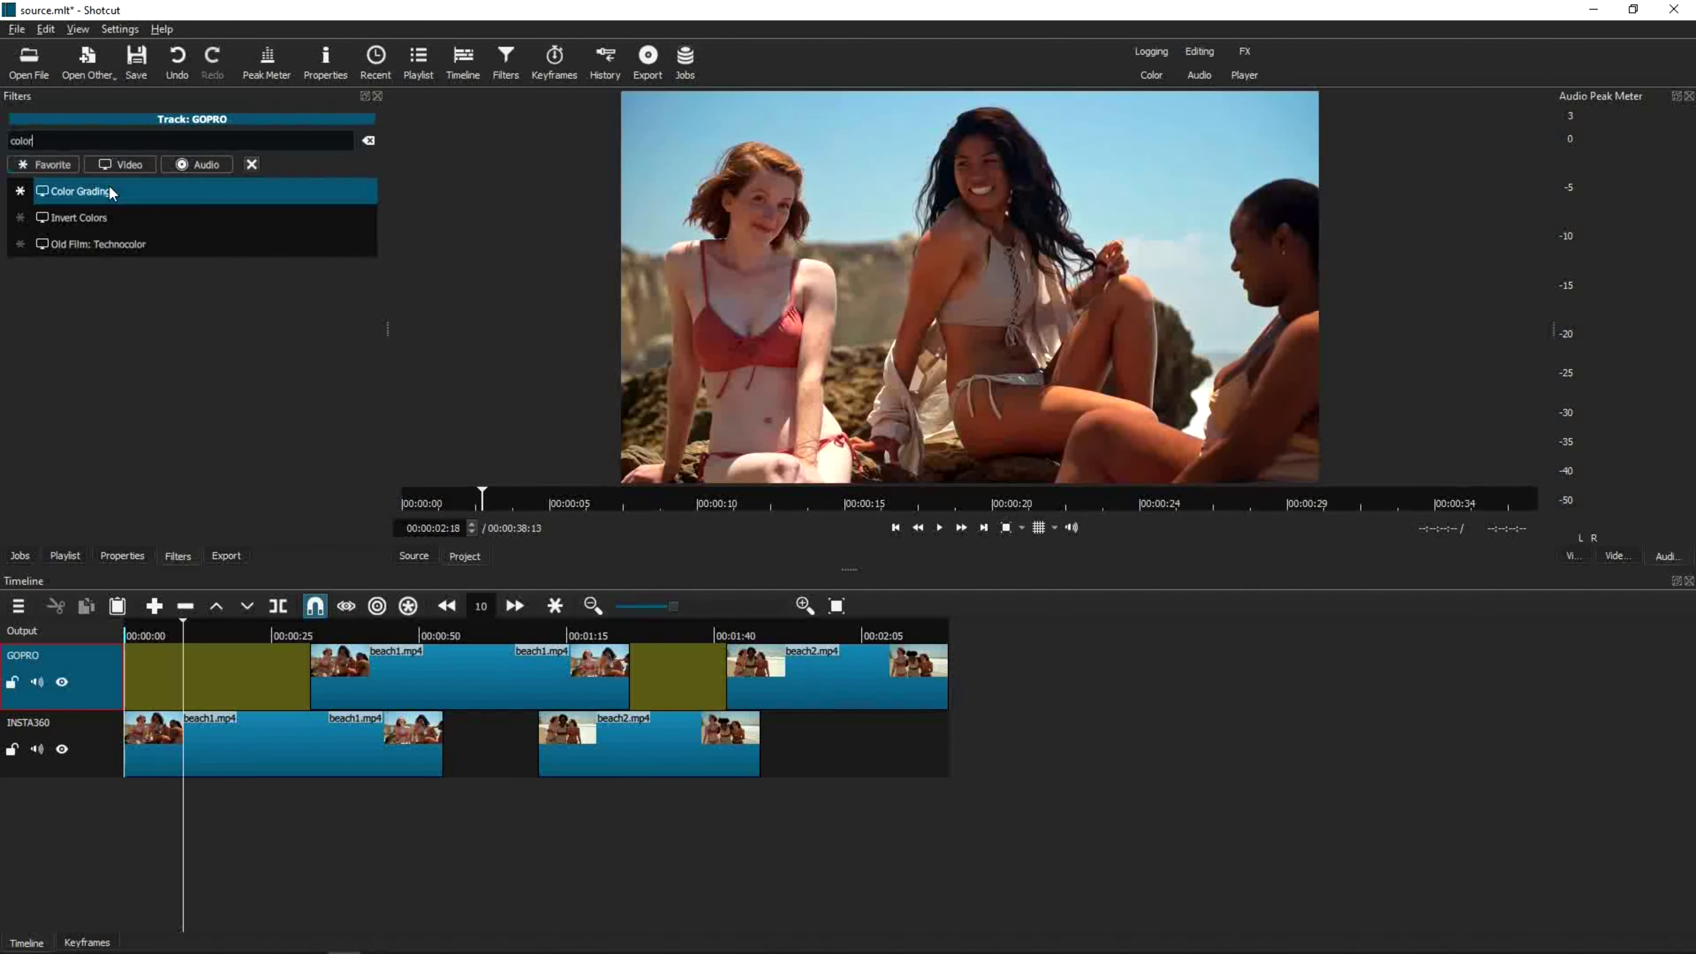
{"action": "left_click", "coordinate": [110, 193]}
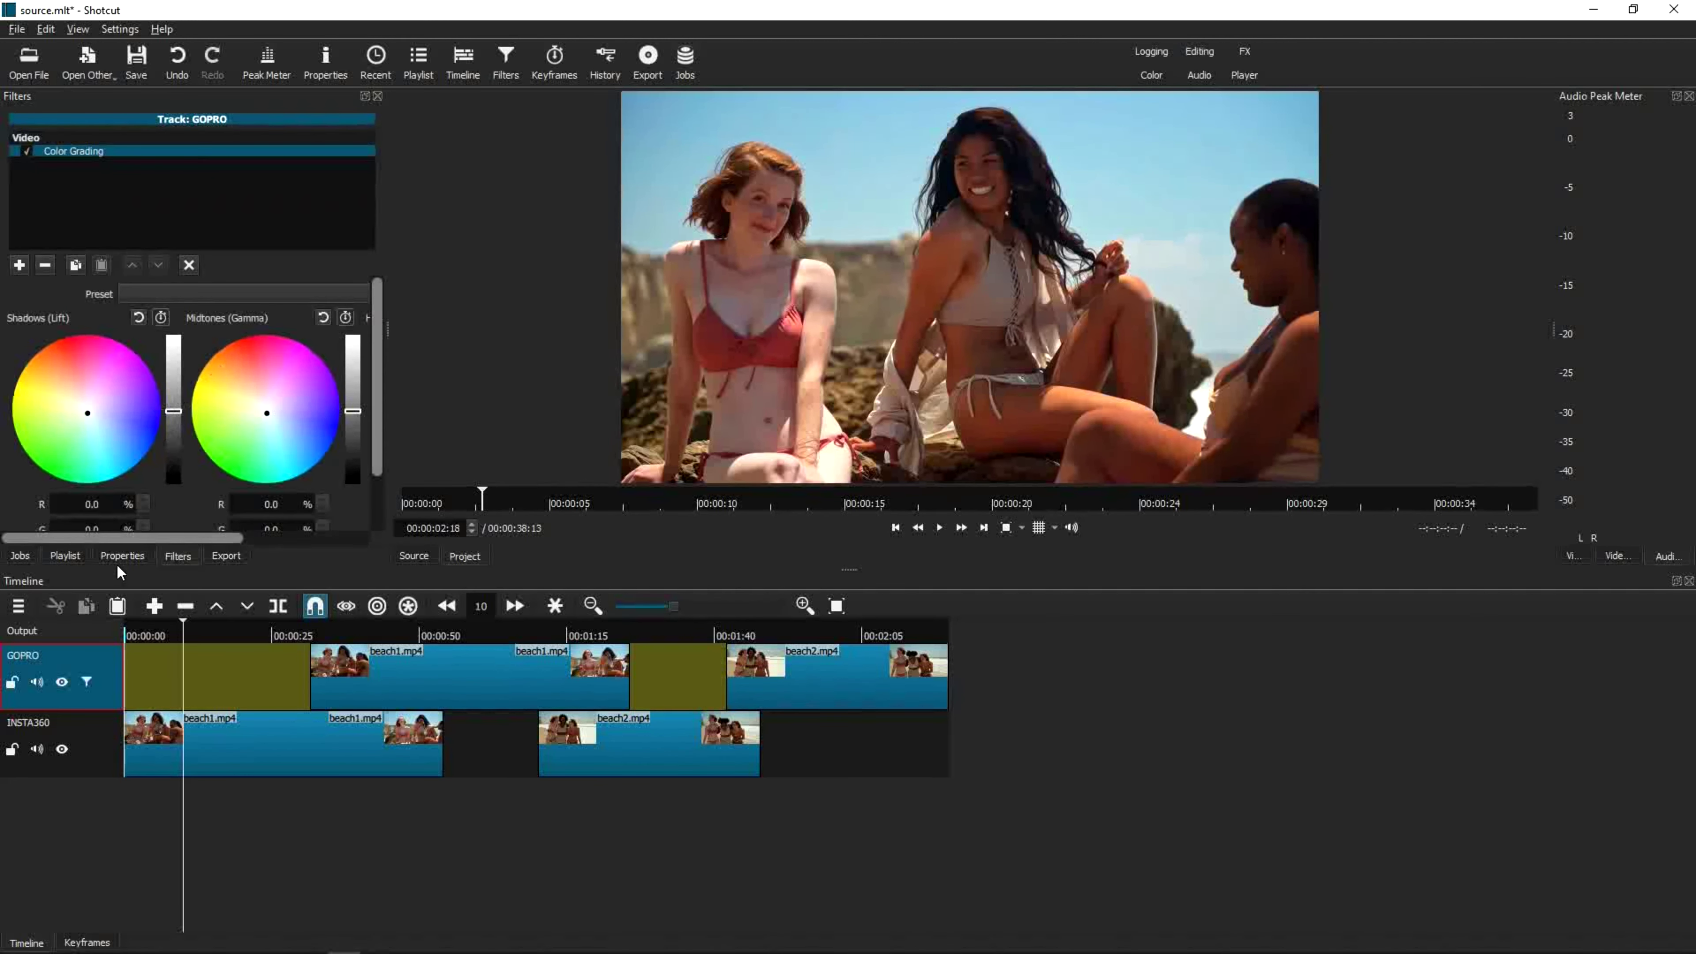
{"action": "left_click_drag", "start_coordinate": [174, 411], "coordinate": [176, 379]}
- Add a Blur: Gaussian filter to GOPRO and raise its amount to 50.6
{"action": "left_click", "coordinate": [330, 636]}
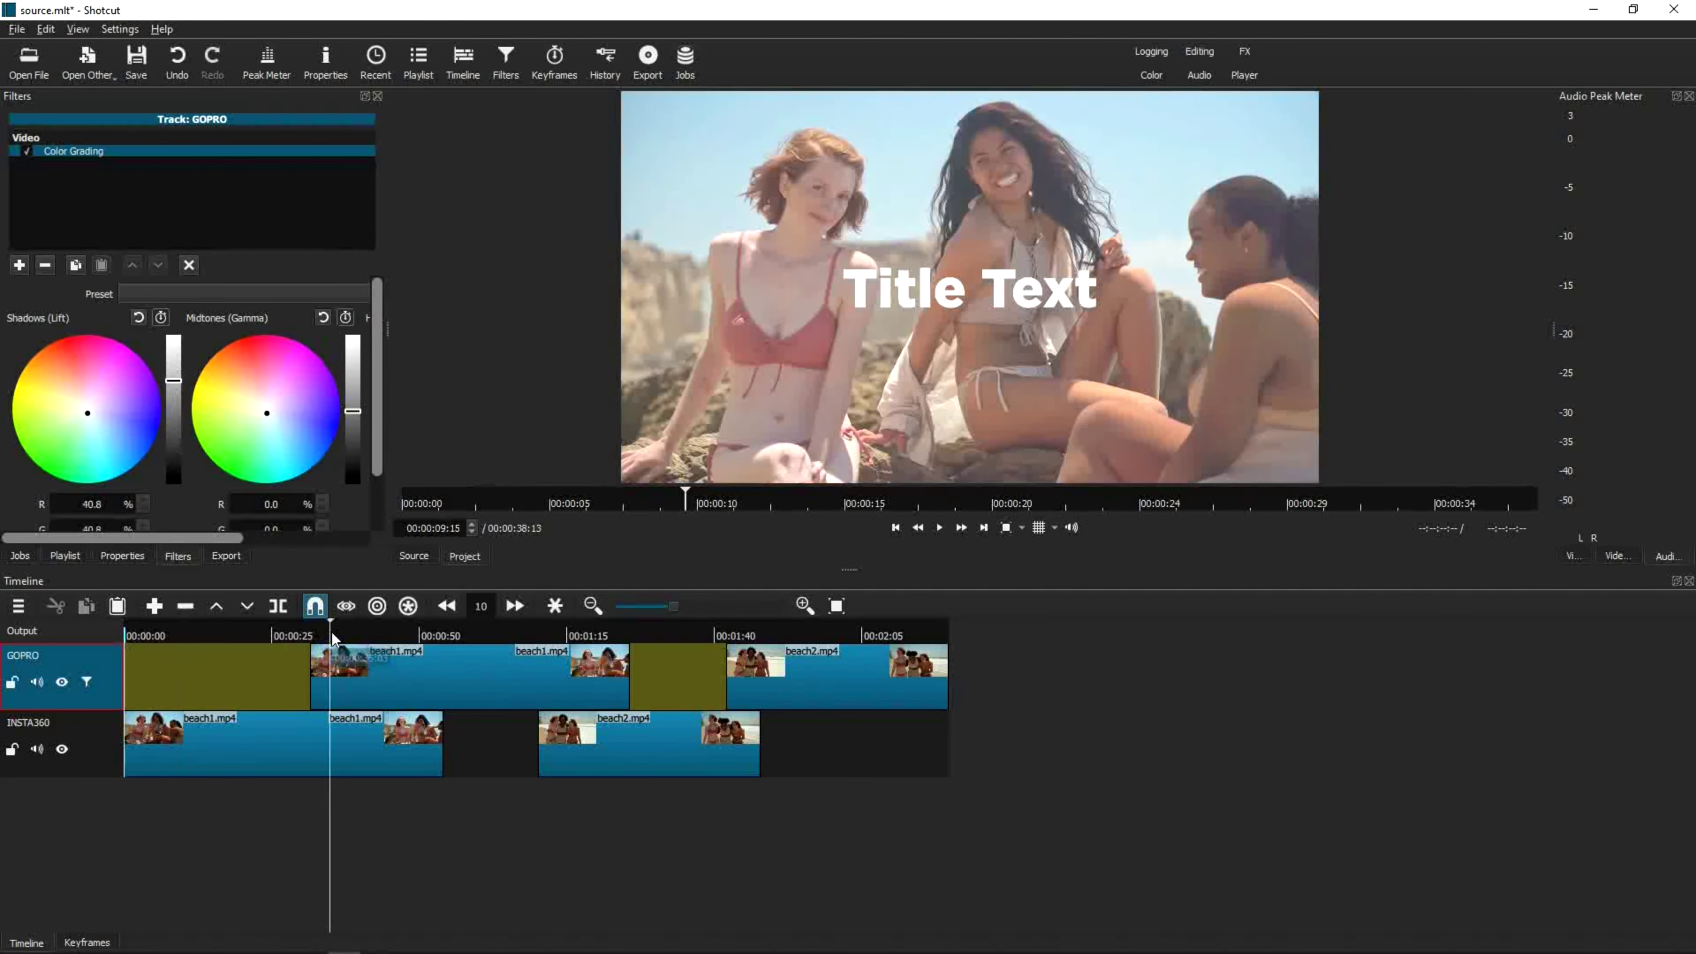
{"action": "left_click", "coordinate": [22, 263]}
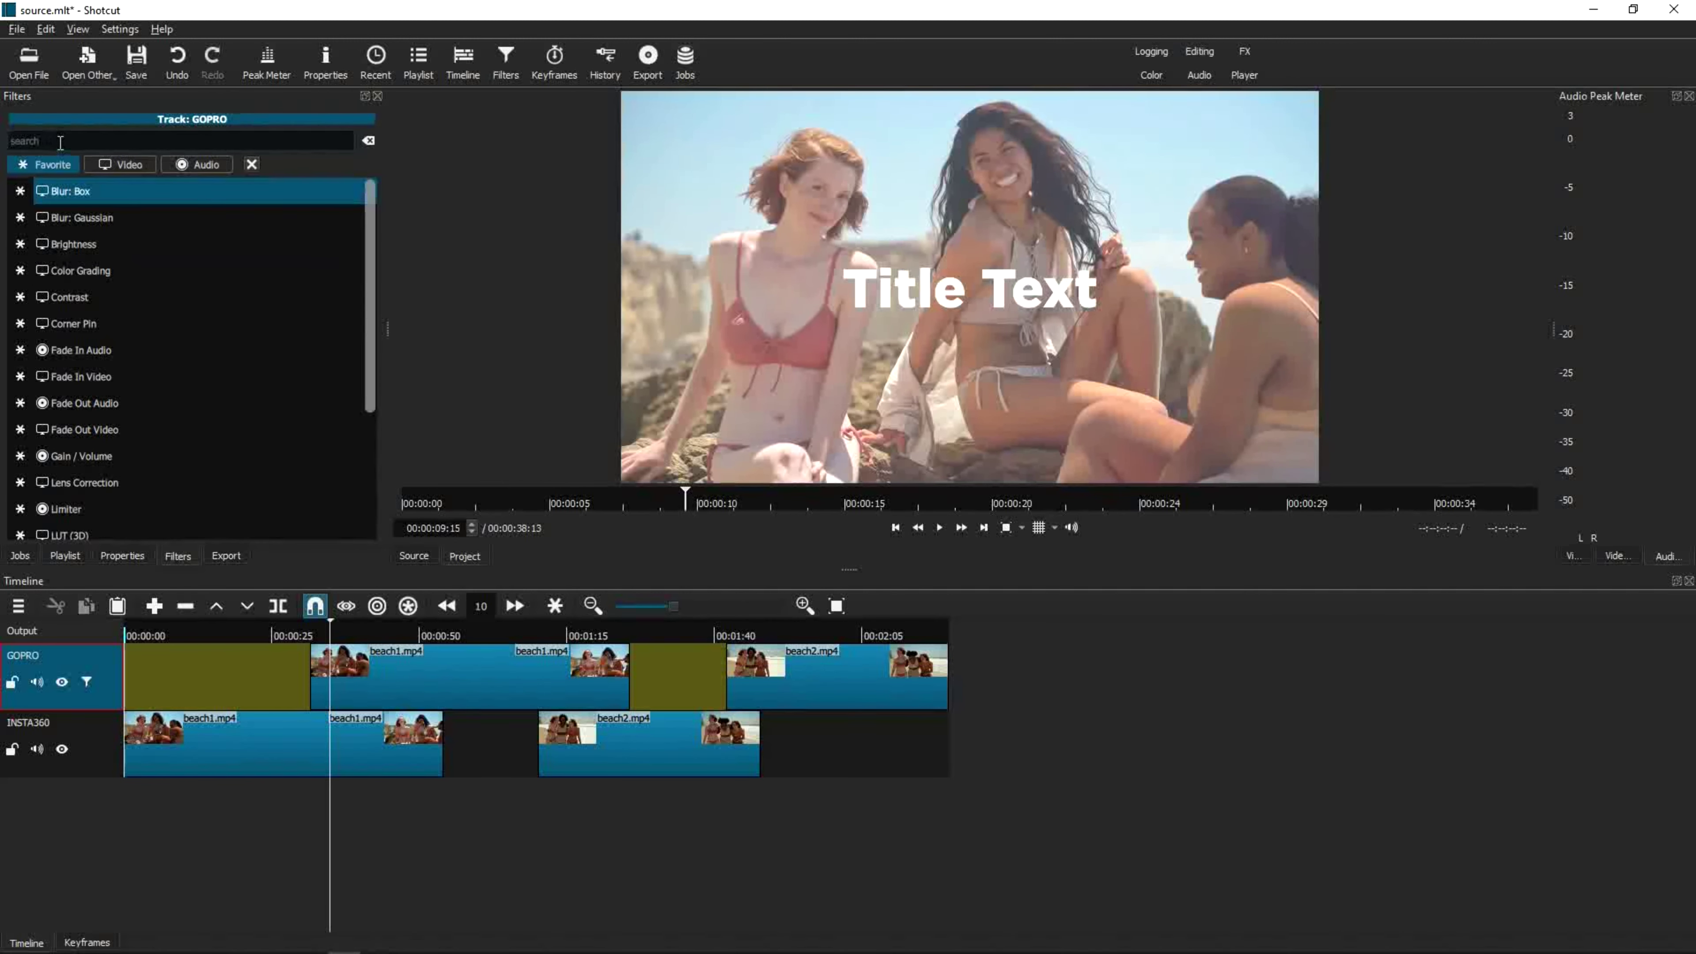
{"action": "type", "text": "blo"}
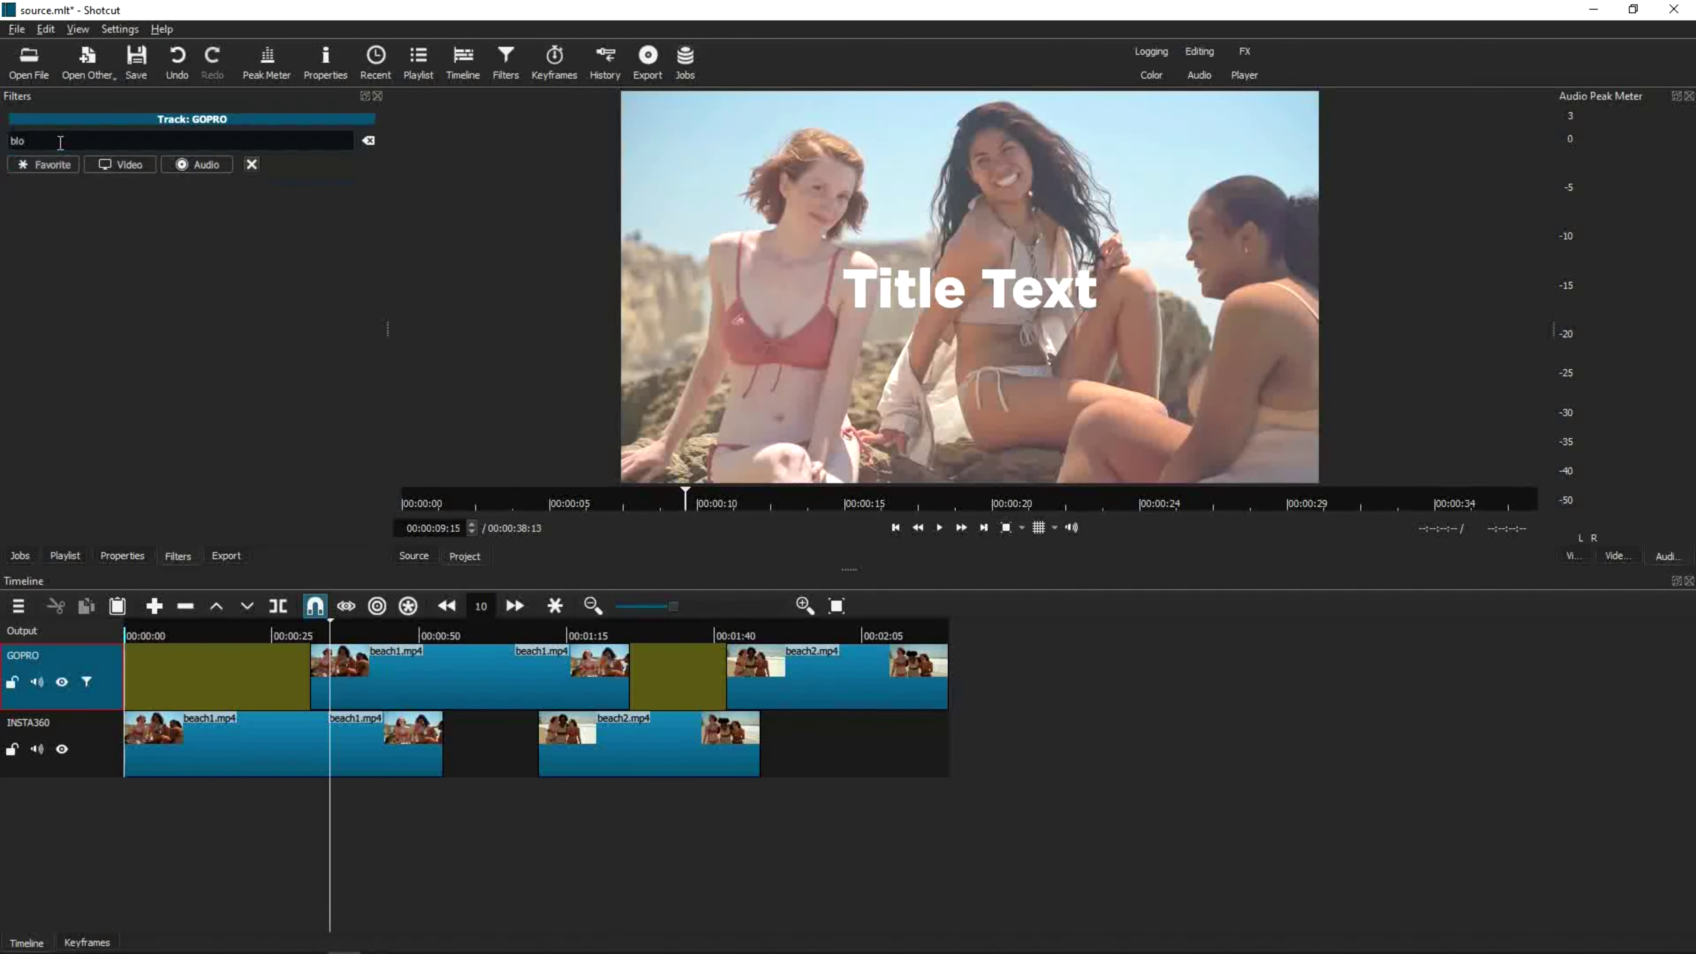
{"action": "key", "text": "BackSpace"}
{"action": "type", "text": "ur"}
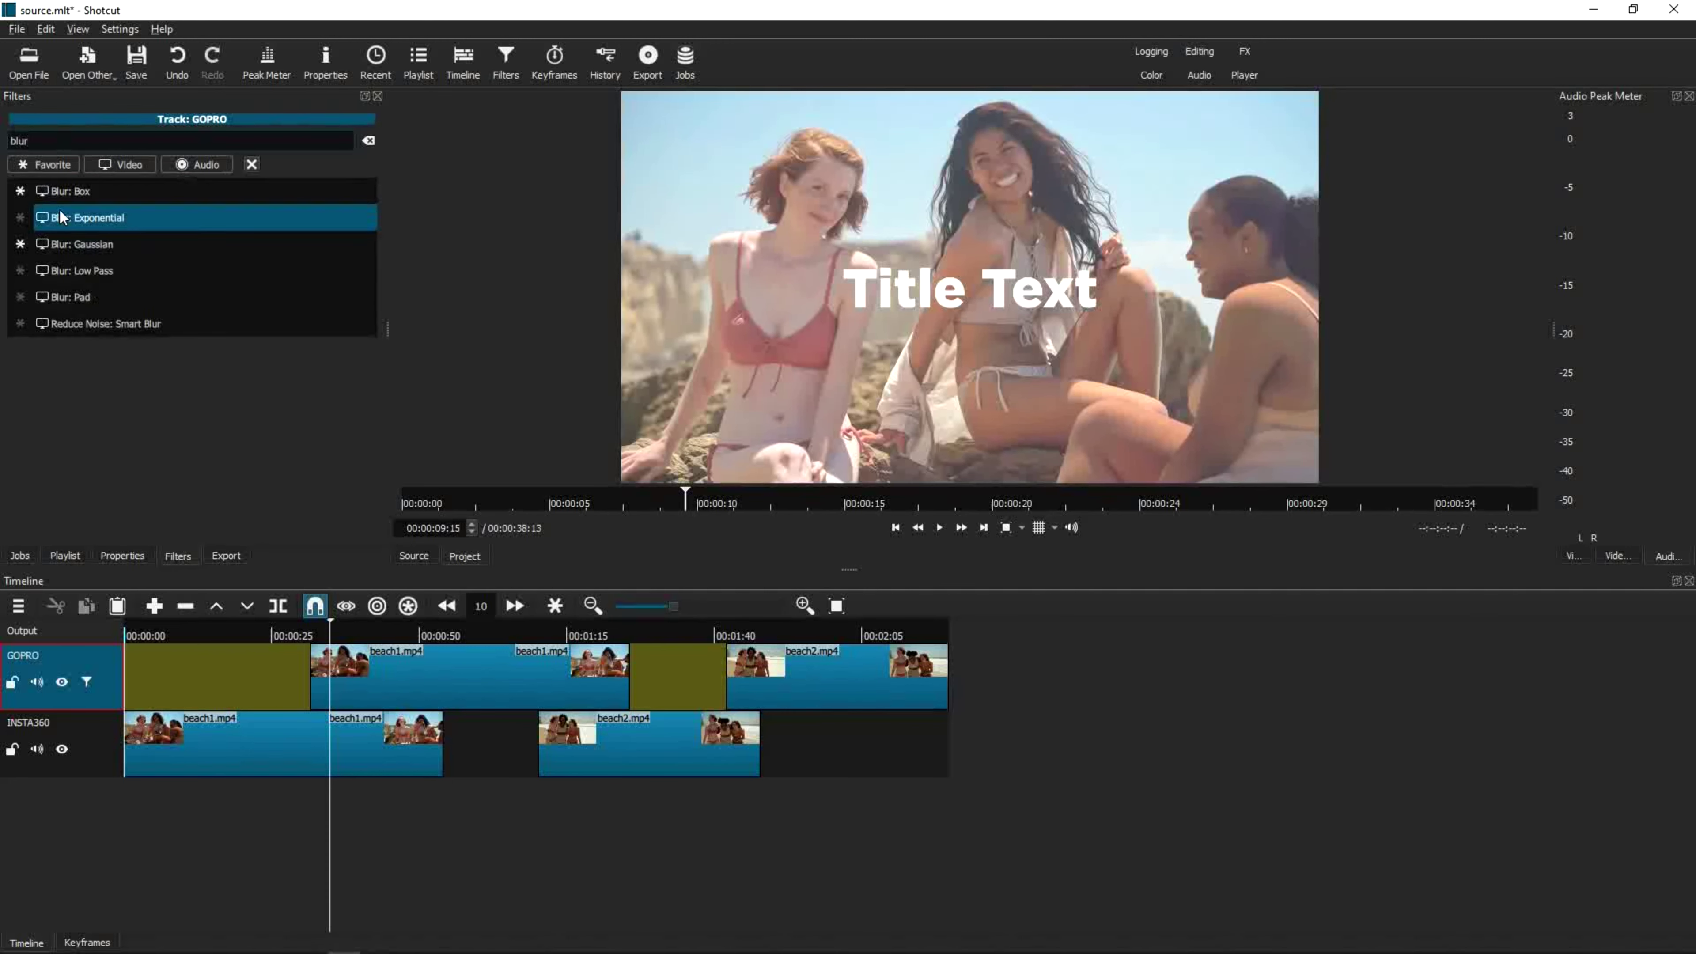
{"action": "left_click", "coordinate": [94, 242]}
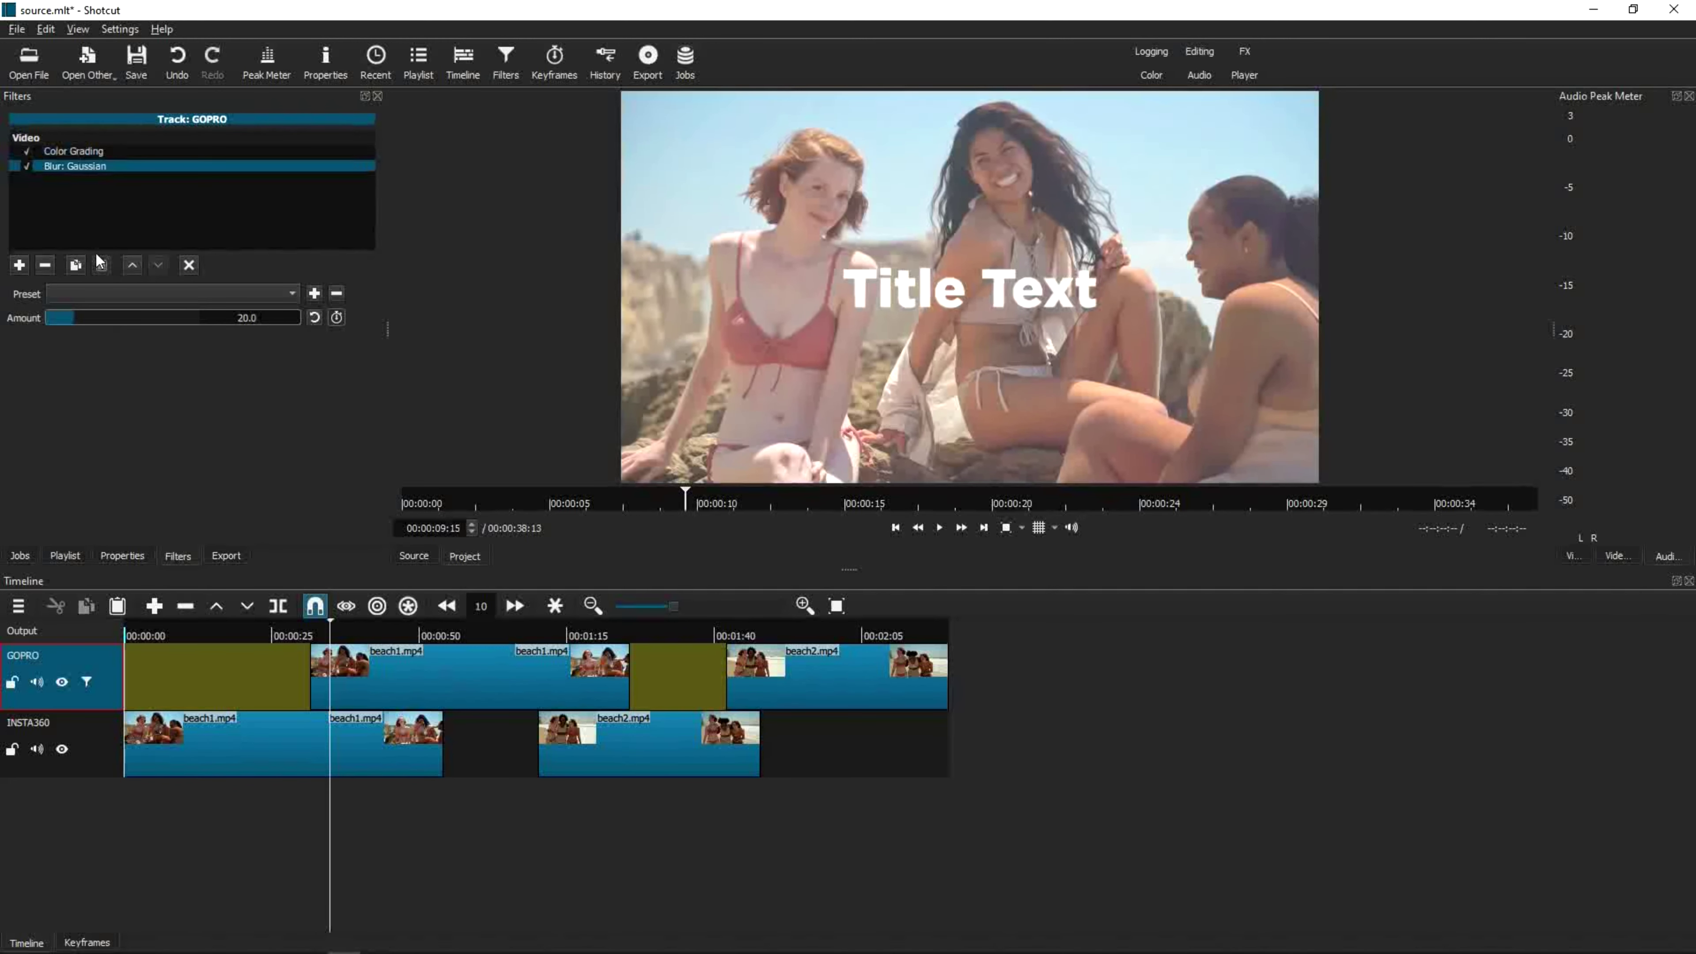
{"action": "left_click_drag", "start_coordinate": [78, 314], "coordinate": [123, 321]}
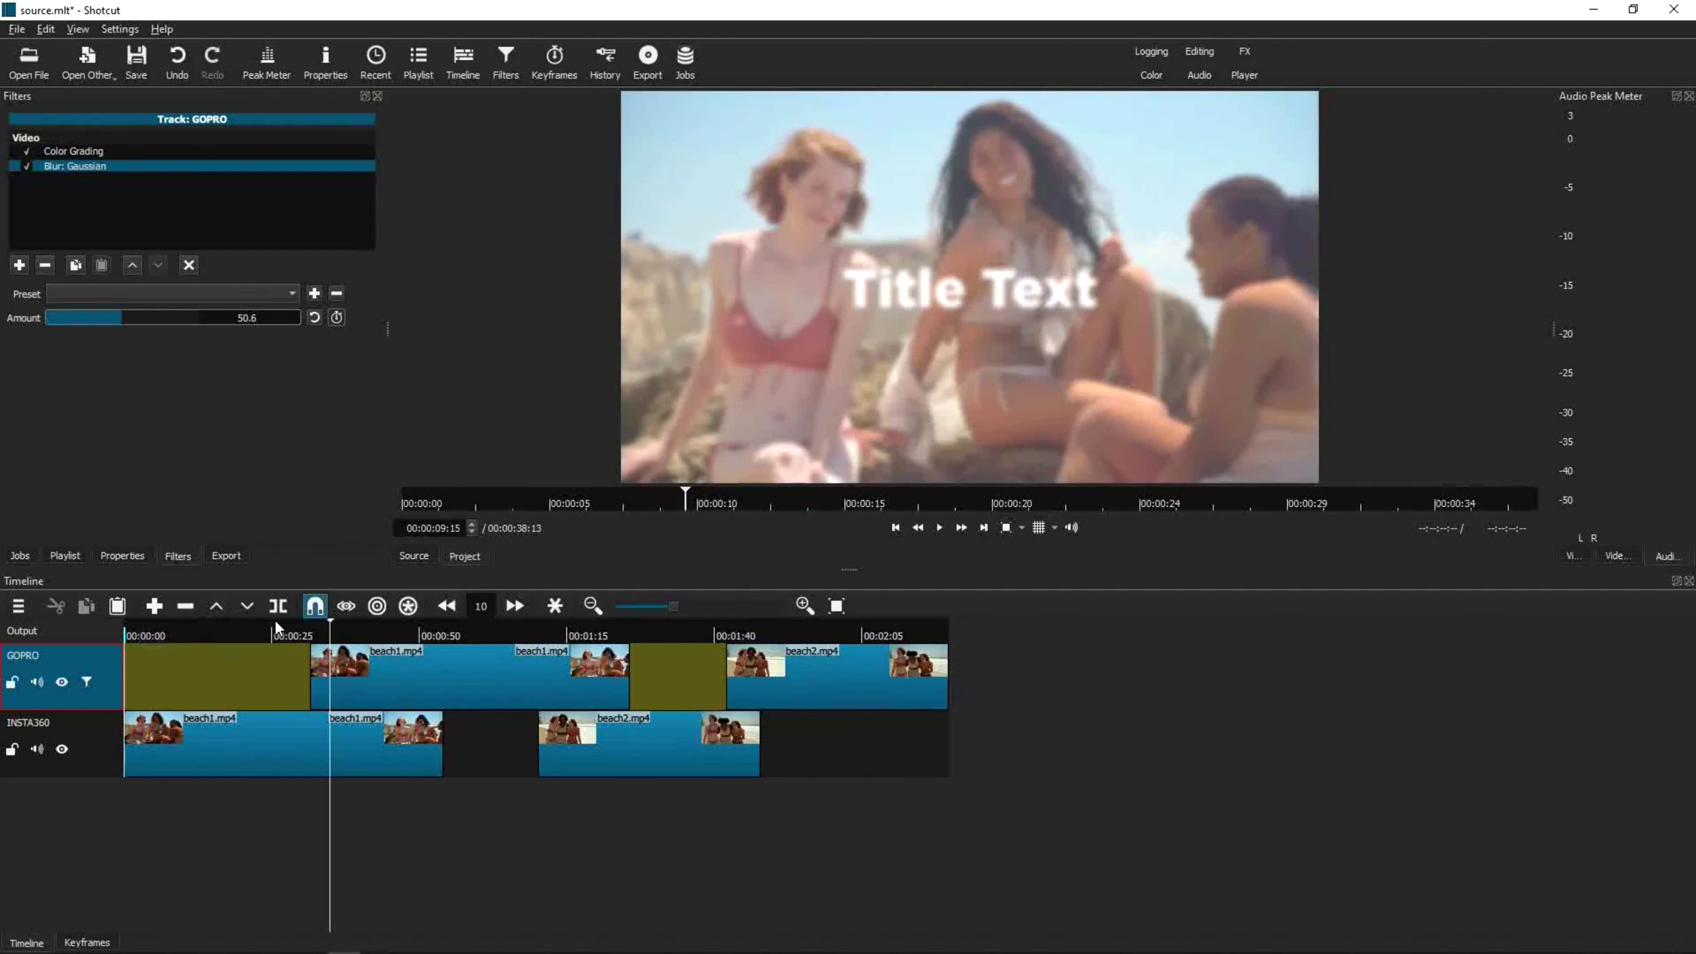
{"action": "left_click", "coordinate": [375, 651]}
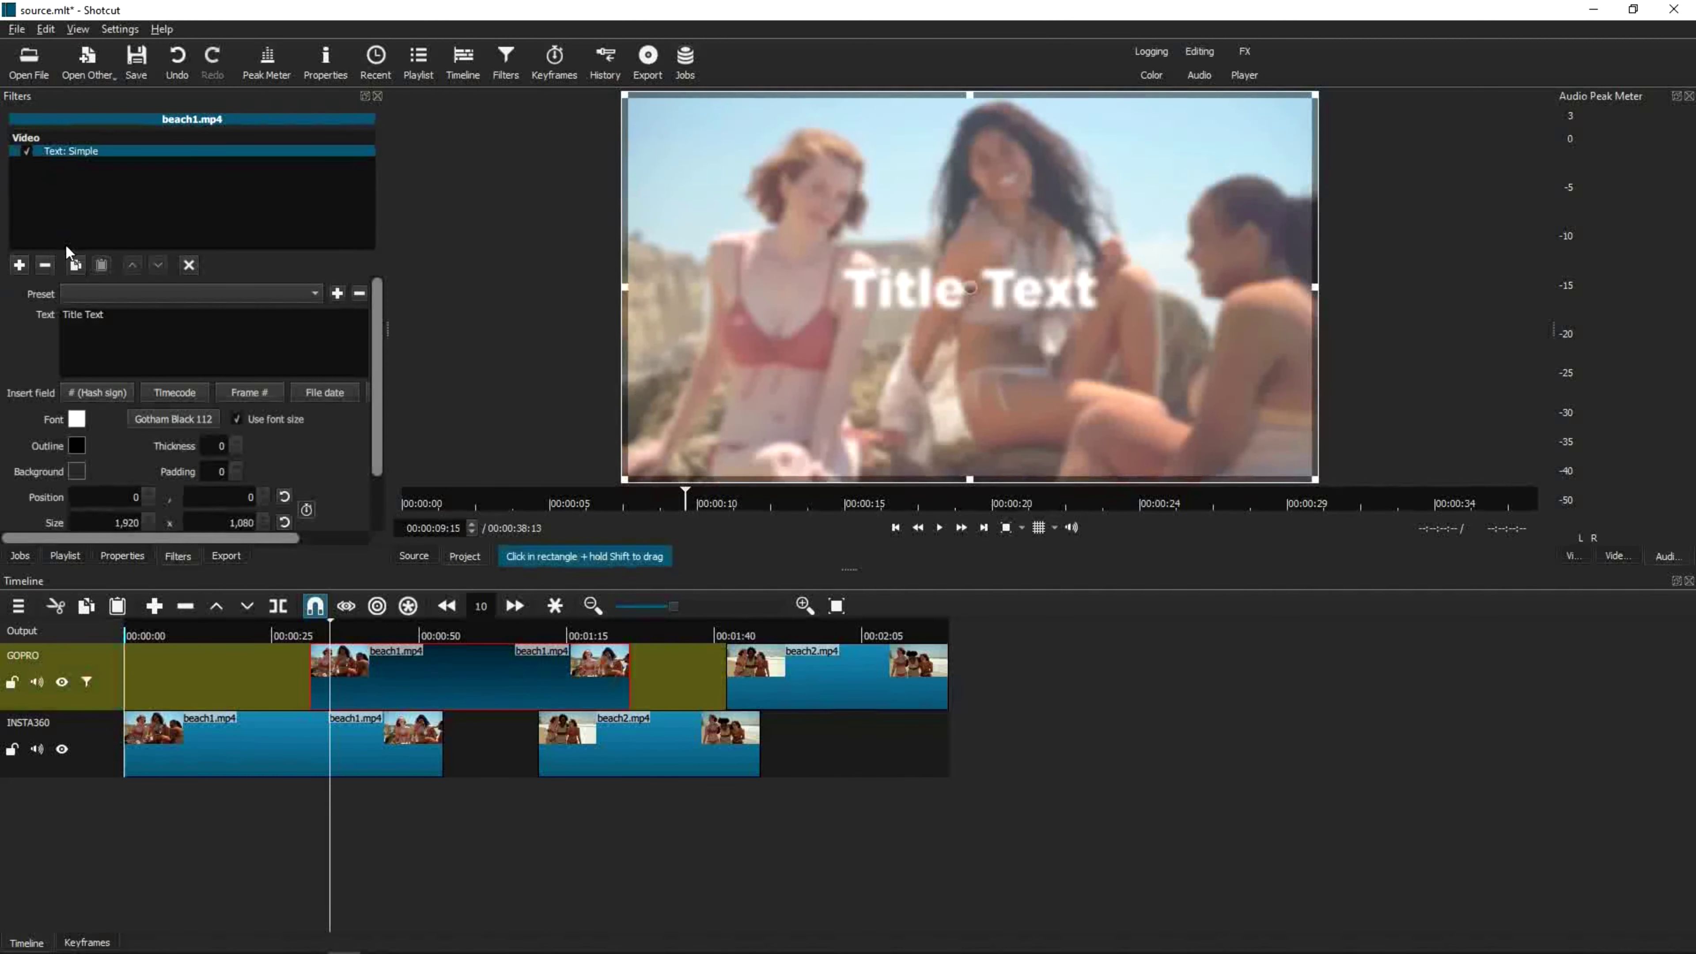
- Copy the GOPRO track's filters and paste them onto the INSTA360 track
{"action": "left_click", "coordinate": [111, 690]}
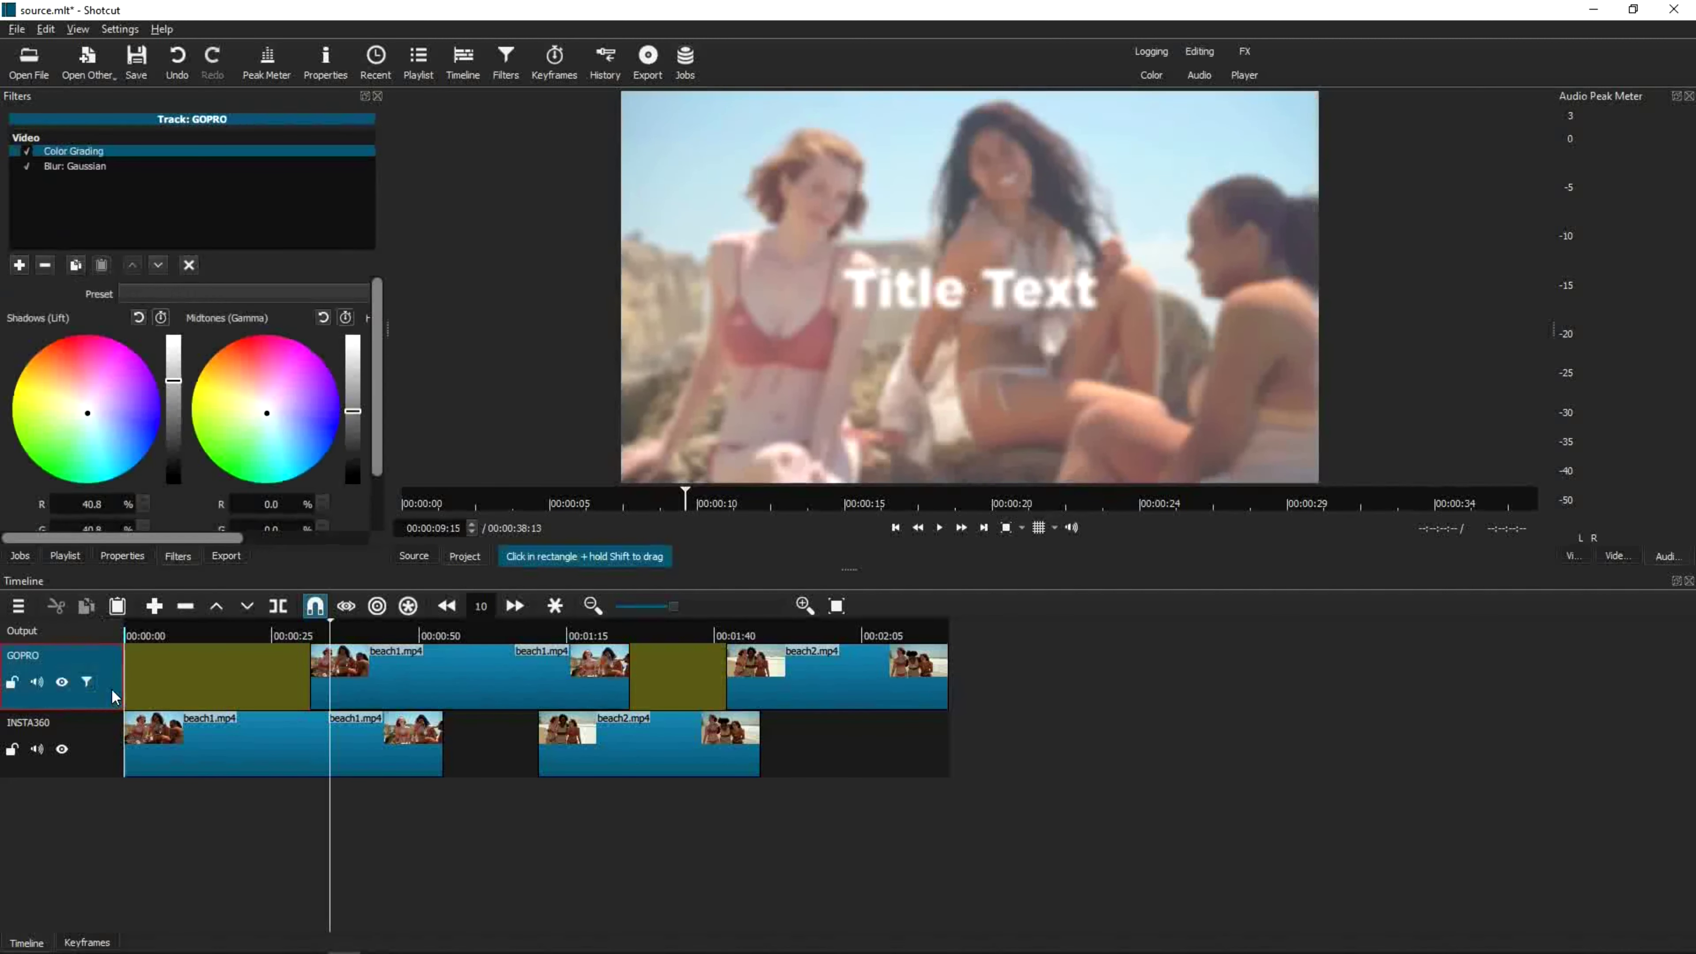
{"action": "left_click", "coordinate": [76, 265]}
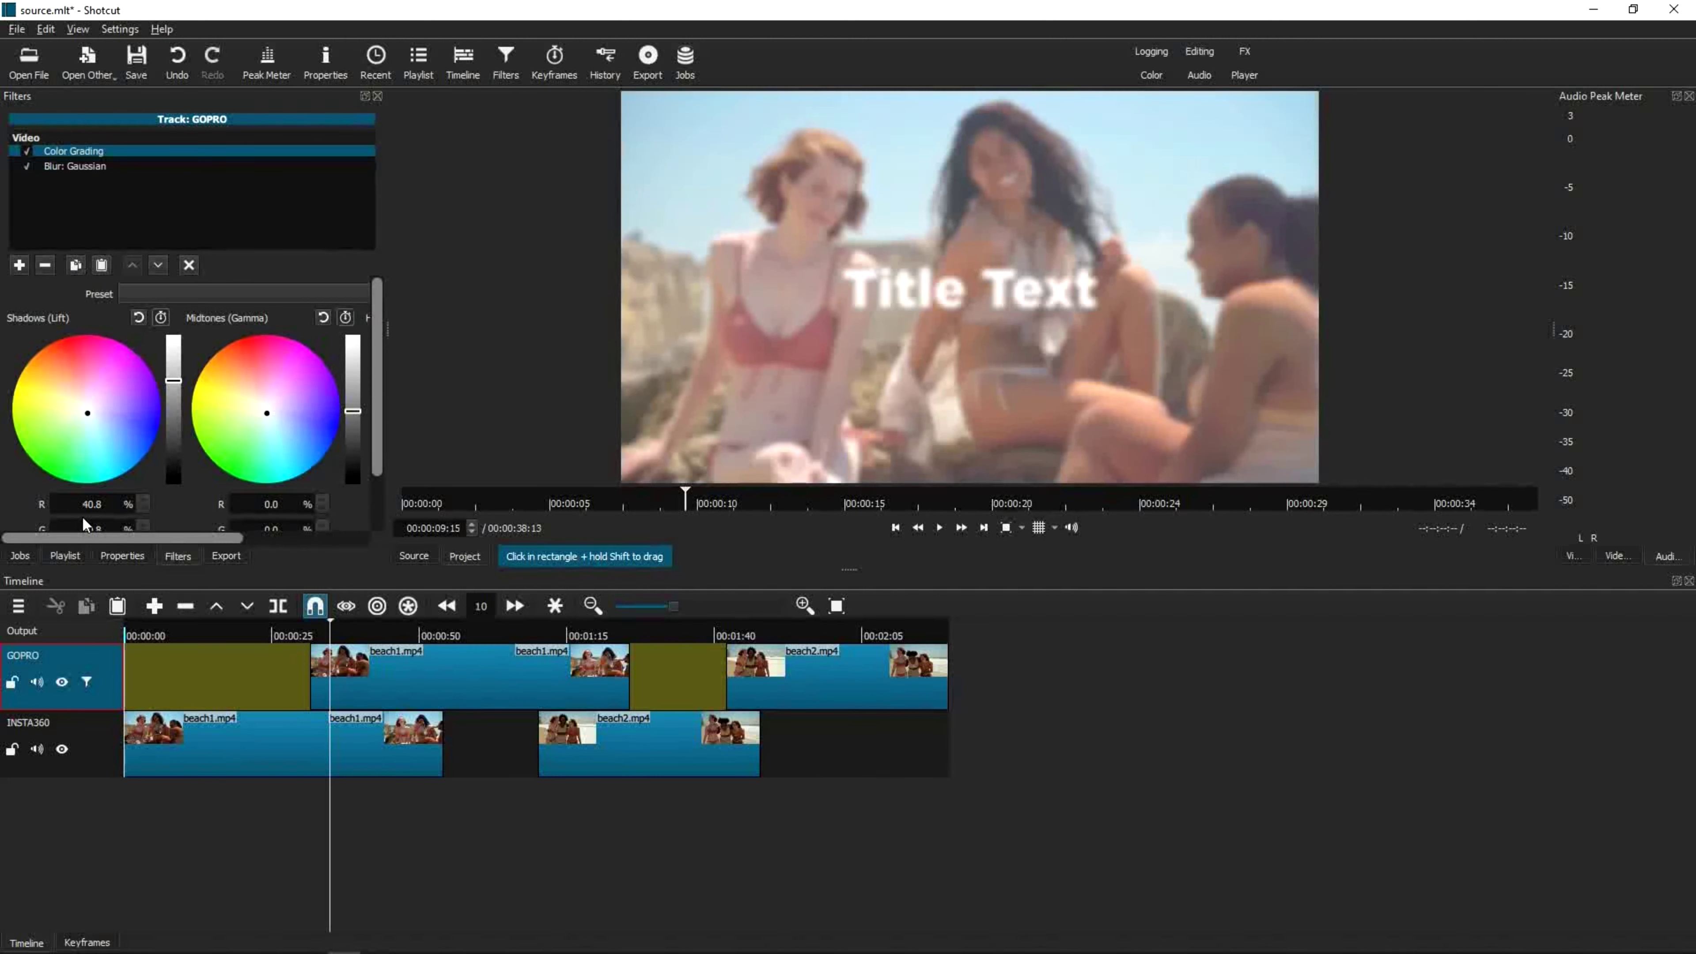
{"action": "left_click", "coordinate": [97, 752]}
{"action": "left_click", "coordinate": [103, 266]}
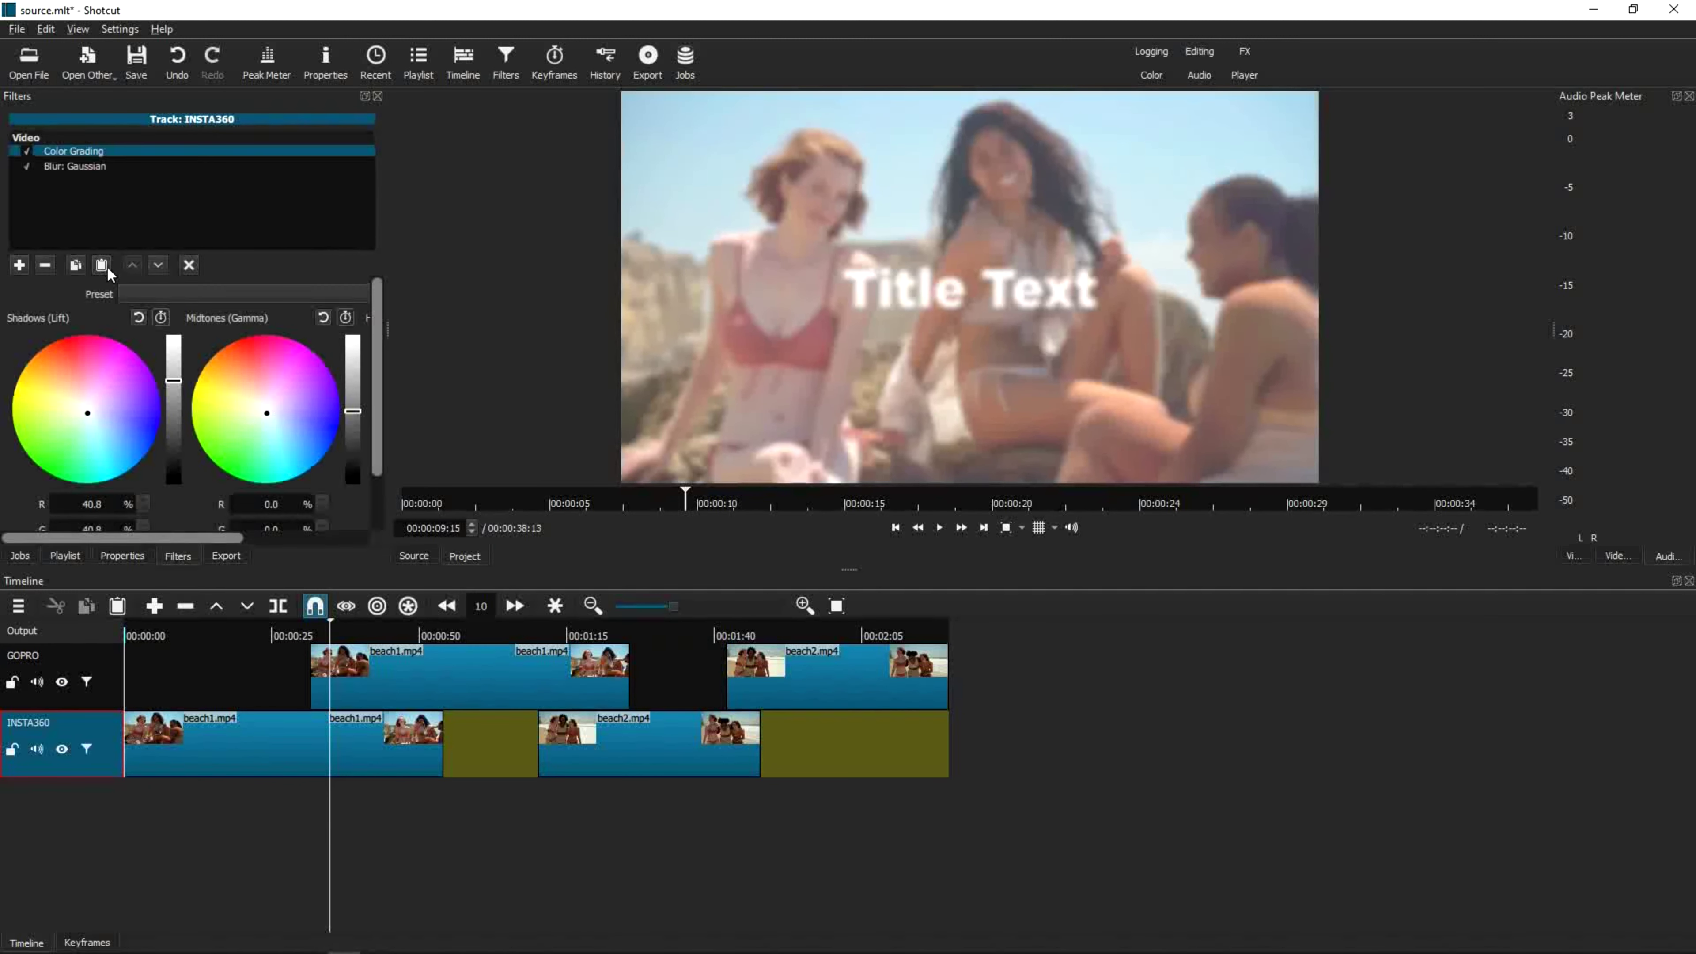
- Review the timeline and save the project as source.mlt
{"action": "left_click", "coordinate": [102, 631]}
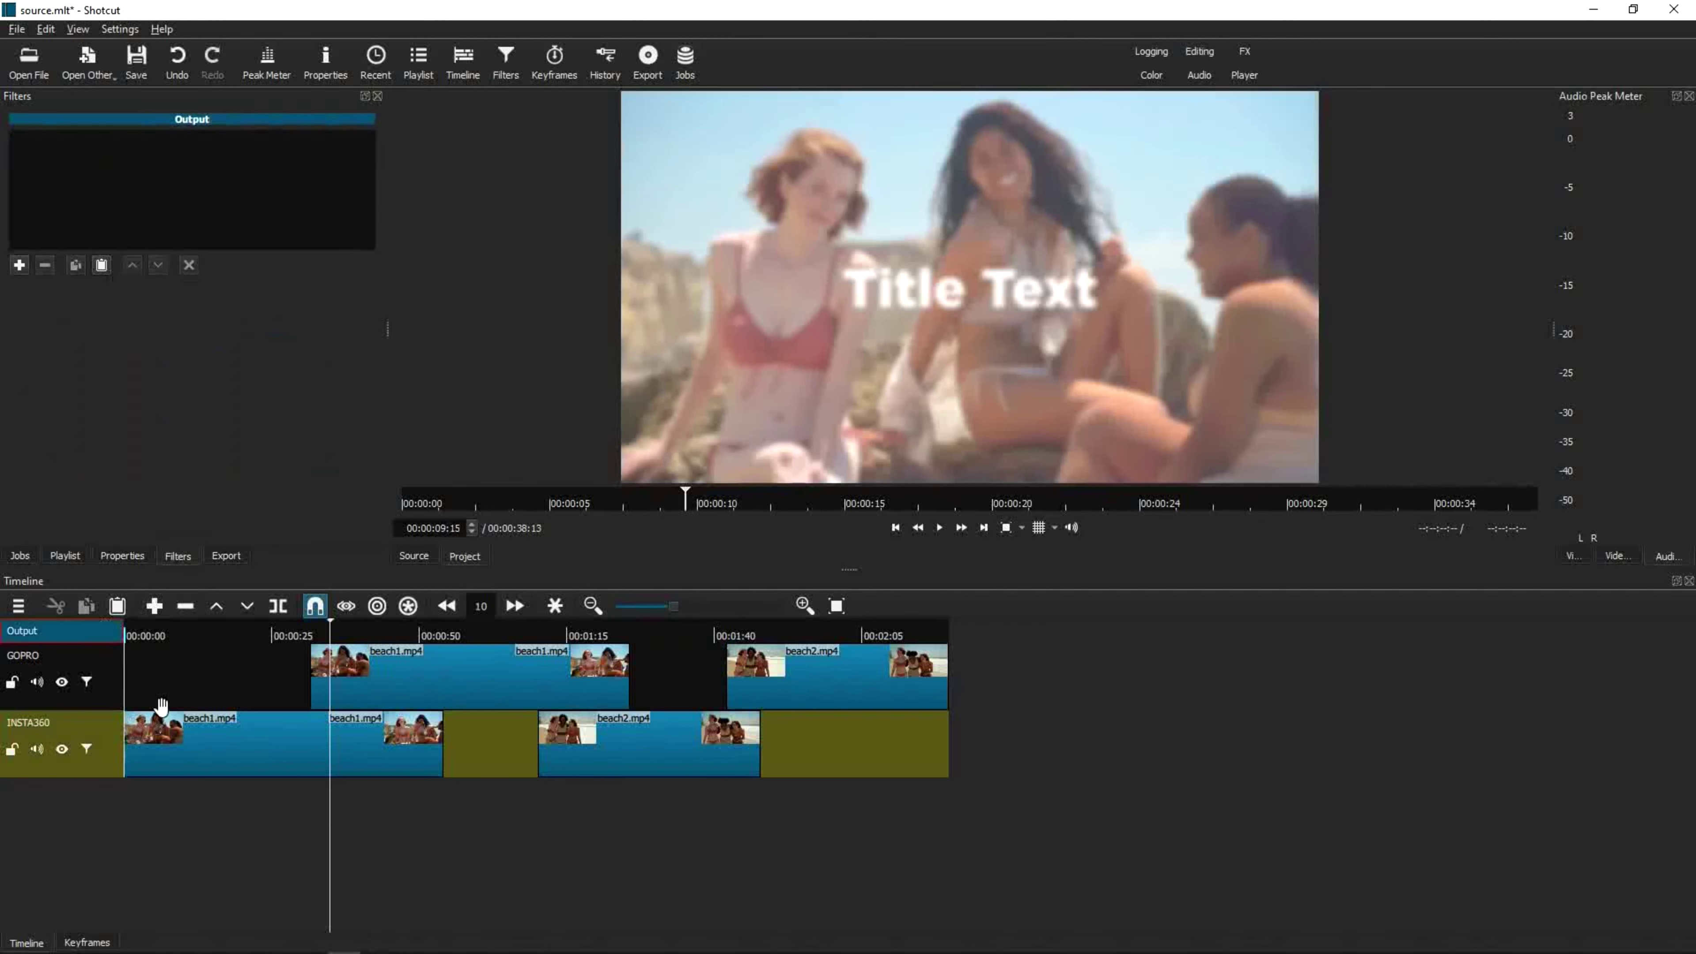
{"action": "left_click", "coordinate": [225, 631]}
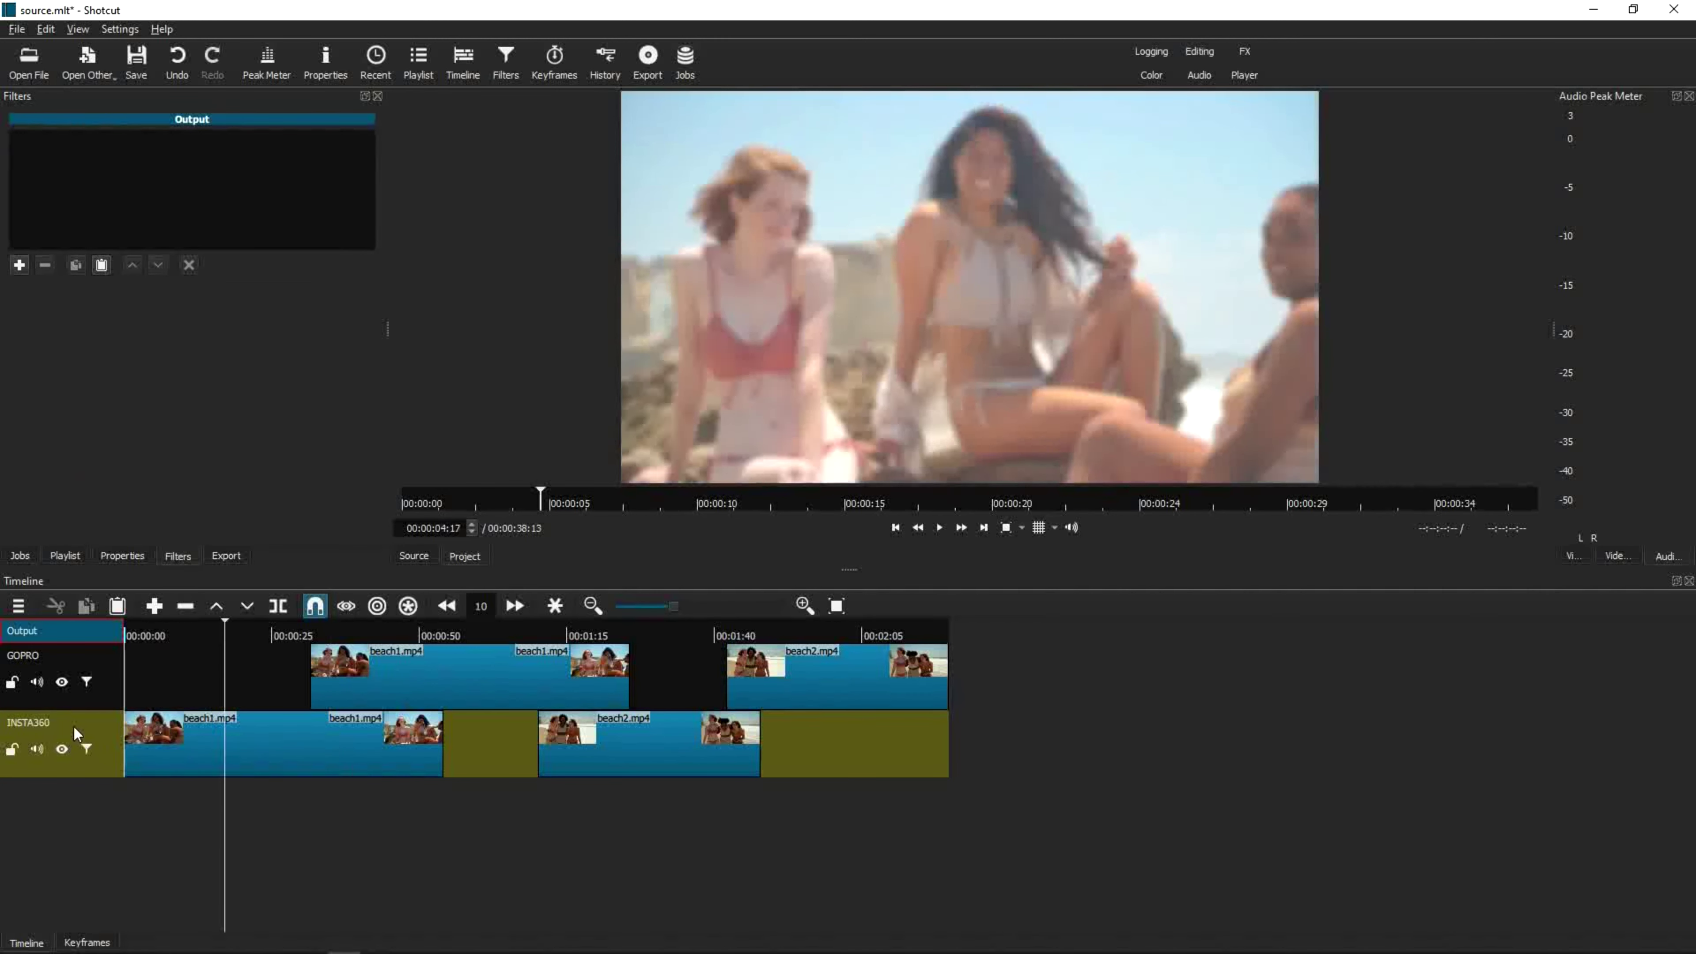
{"action": "left_click", "coordinate": [877, 753]}
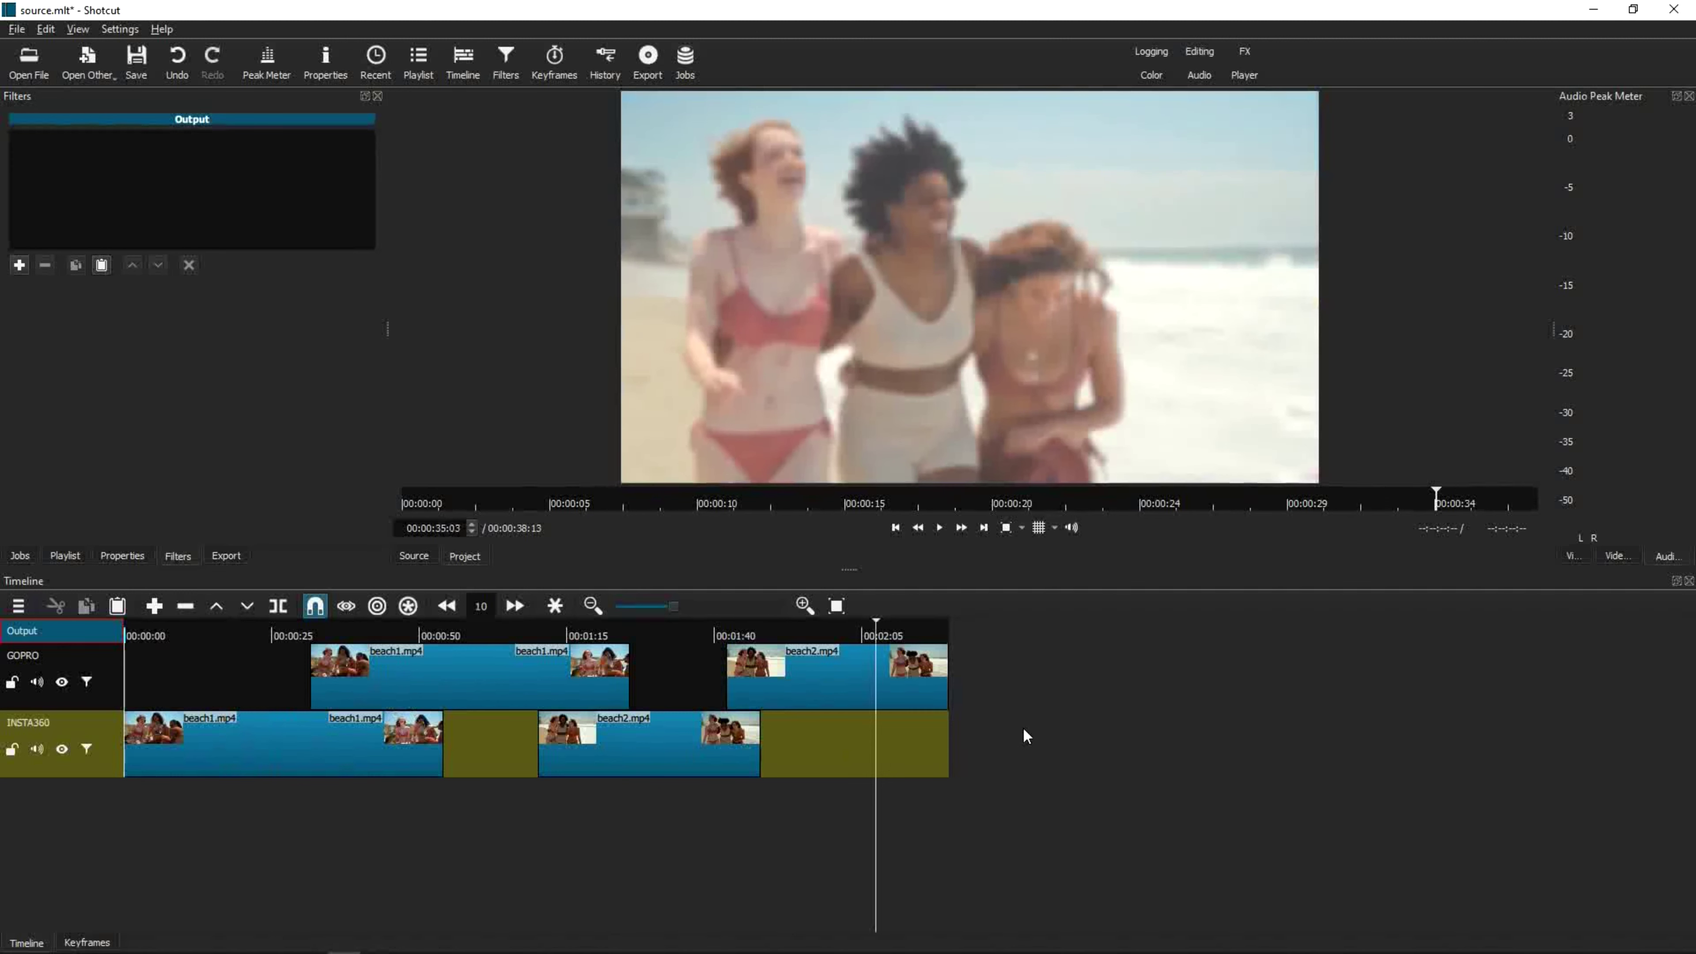
{"action": "key", "text": "ctrl+s"}
{"action": "left_click", "coordinate": [433, 672]}
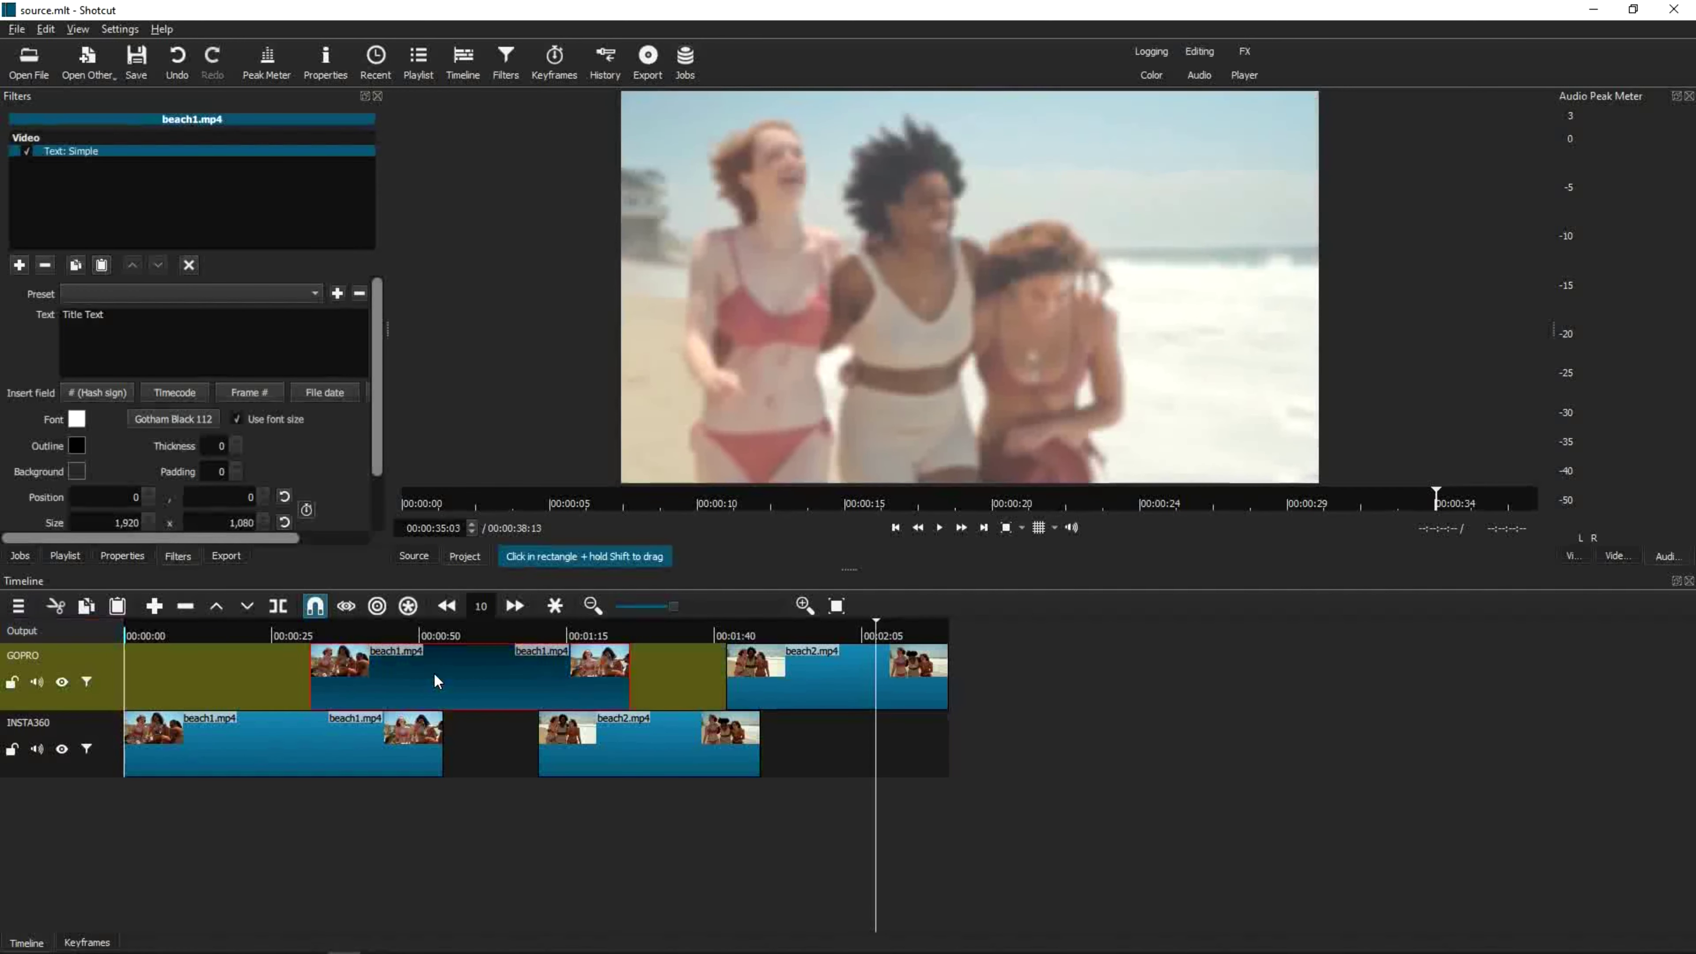
- Delete the beach1.mp4 and beach2.mp4 clips from both GOPRO and INSTA360 tracks
{"action": "key", "text": "z"}
{"action": "left_click", "coordinate": [826, 672]}
{"action": "key", "text": "z"}
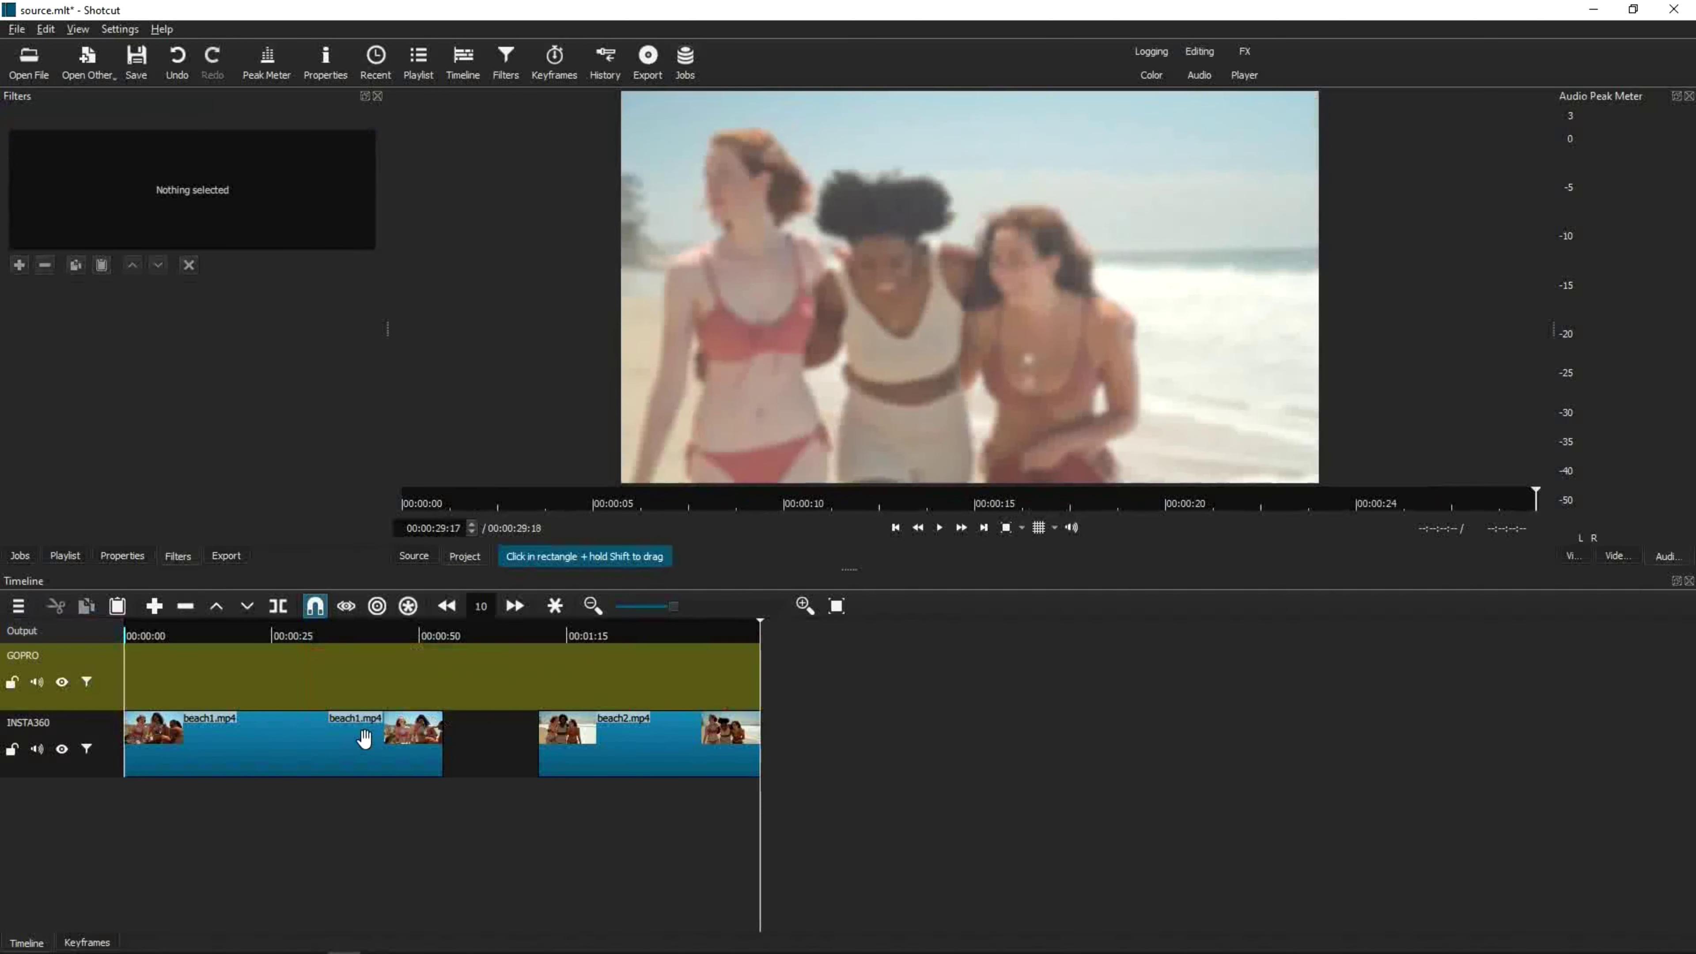
{"action": "left_click", "coordinate": [367, 738]}
{"action": "key", "text": "z"}
{"action": "left_click", "coordinate": [659, 736]}
{"action": "key", "text": "z"}
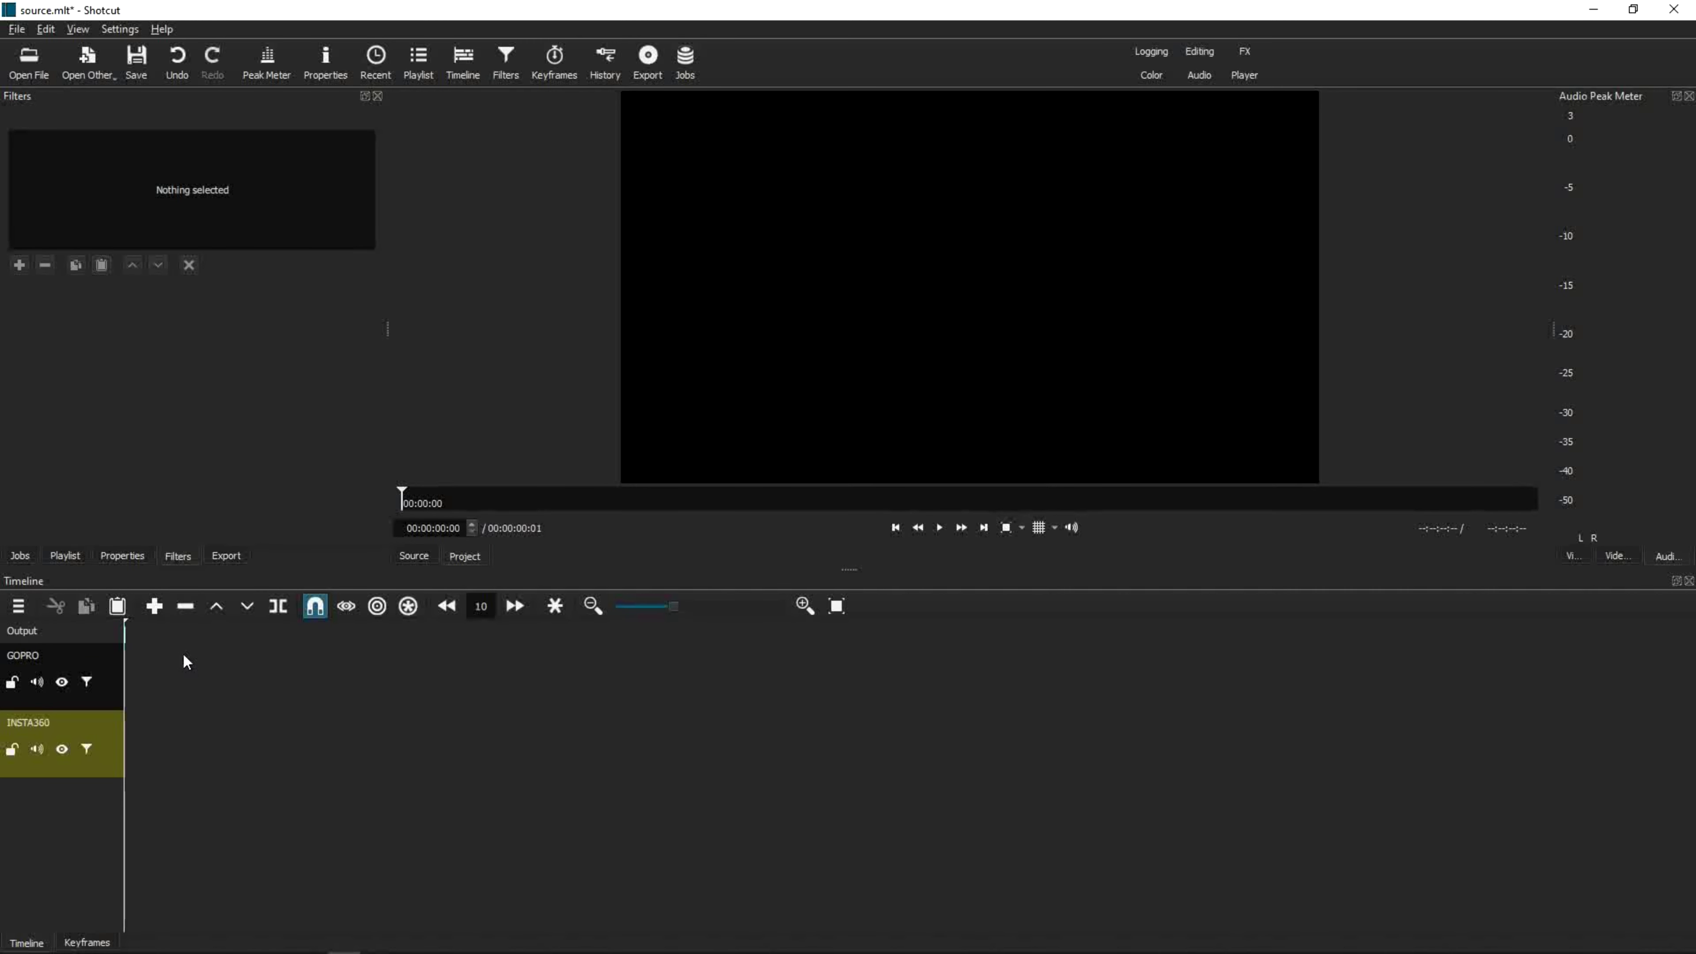
- Save the empty project as Camera-Template.mlt, replacing the existing file
{"action": "left_click", "coordinate": [16, 29]}
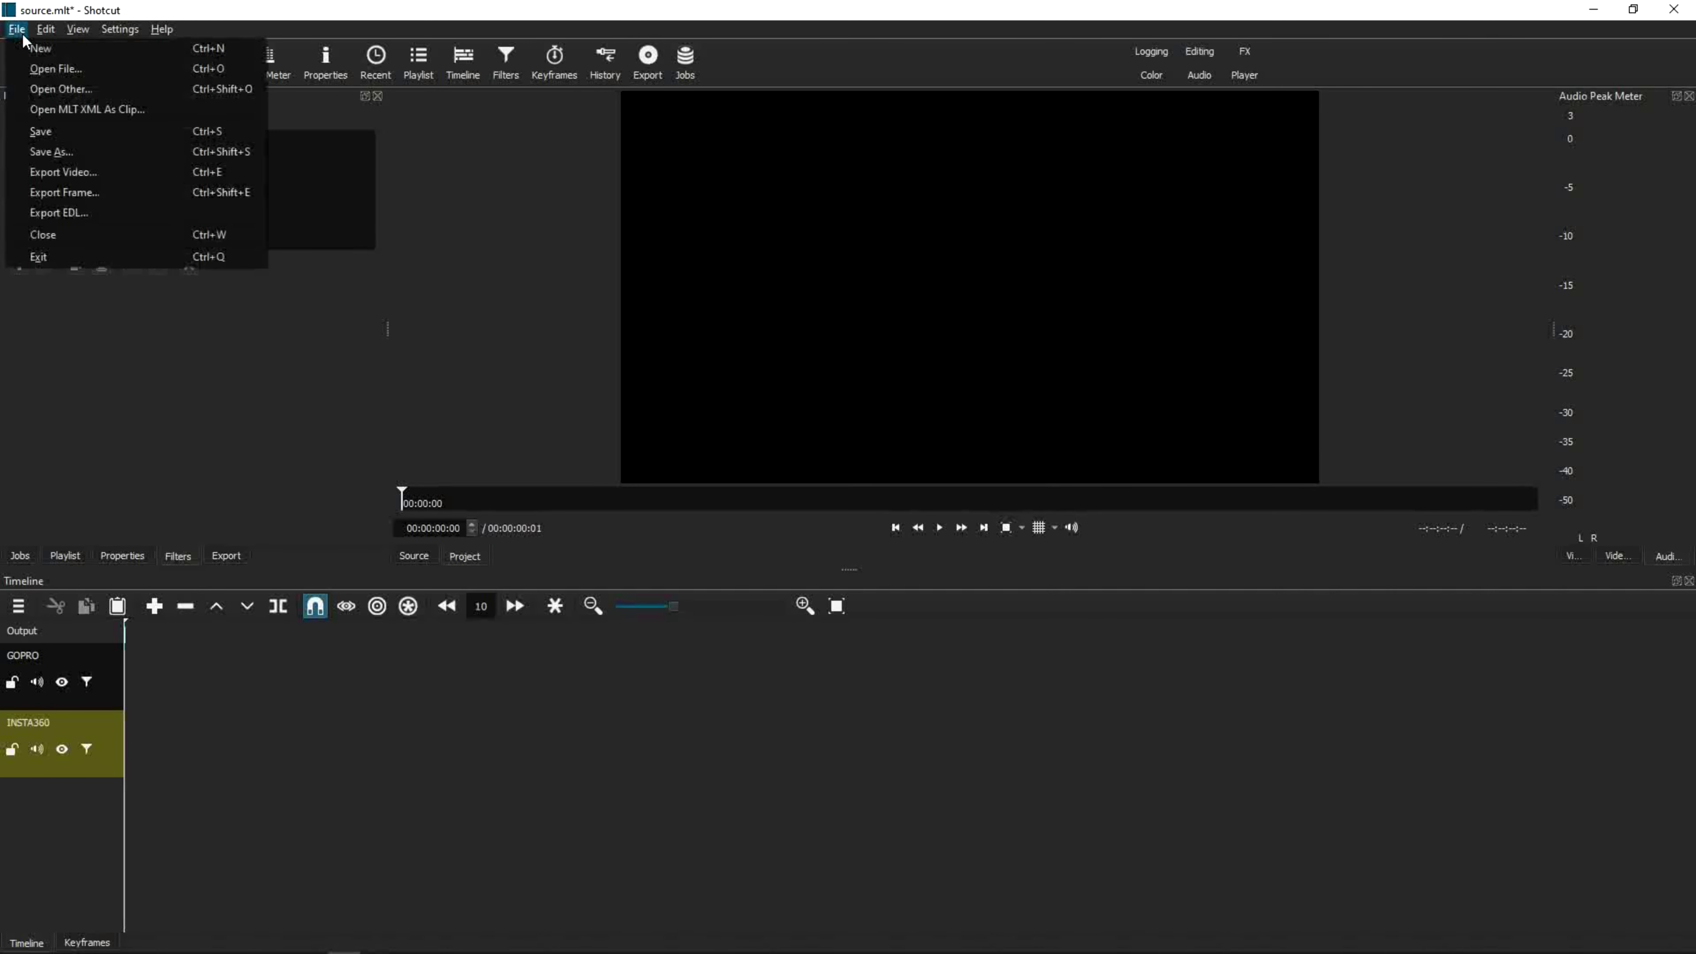
{"action": "left_click", "coordinate": [57, 154]}
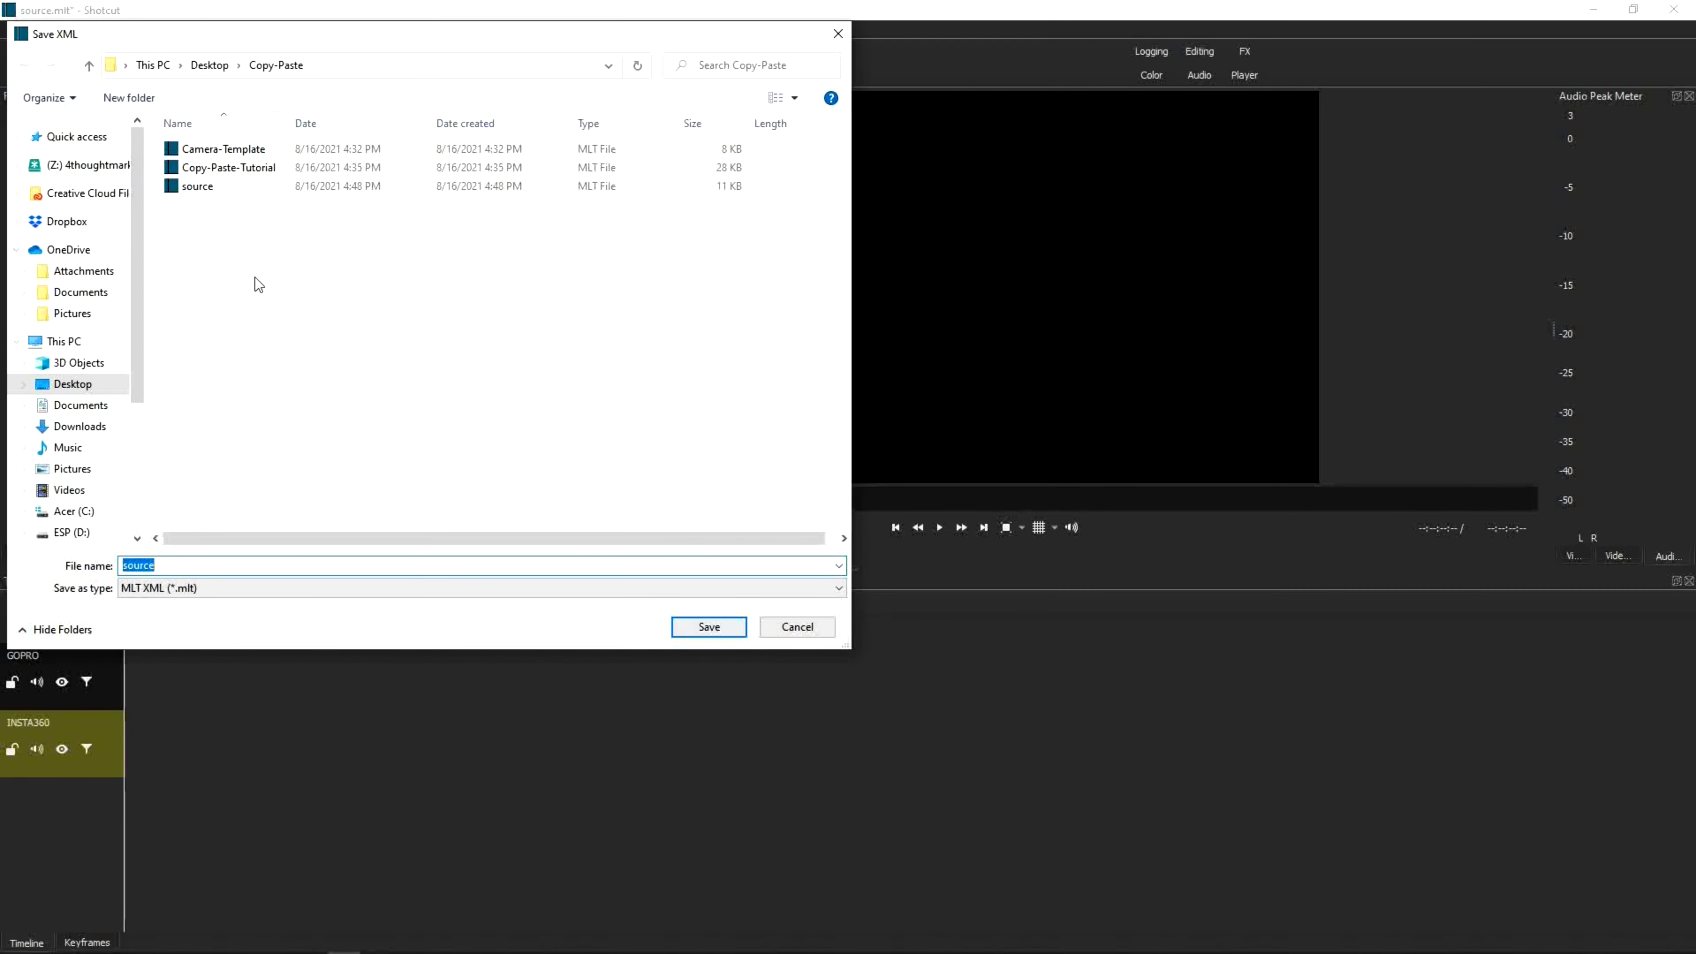
{"action": "left_click", "coordinate": [223, 148]}
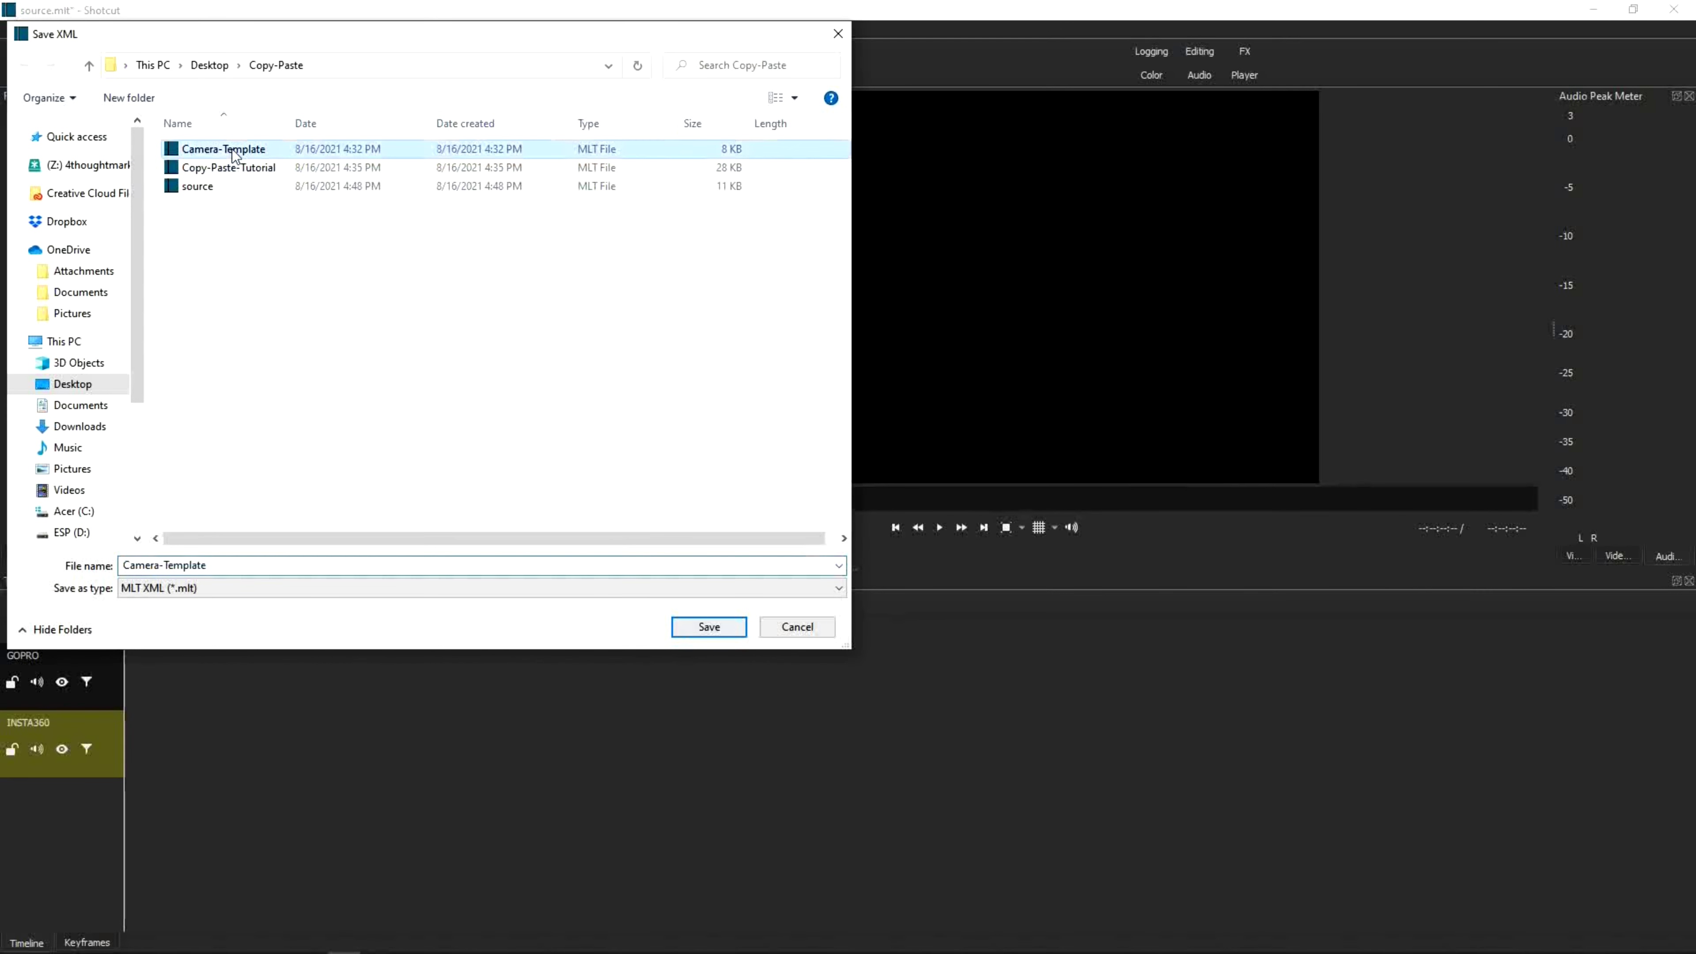
{"action": "left_click", "coordinate": [709, 626]}
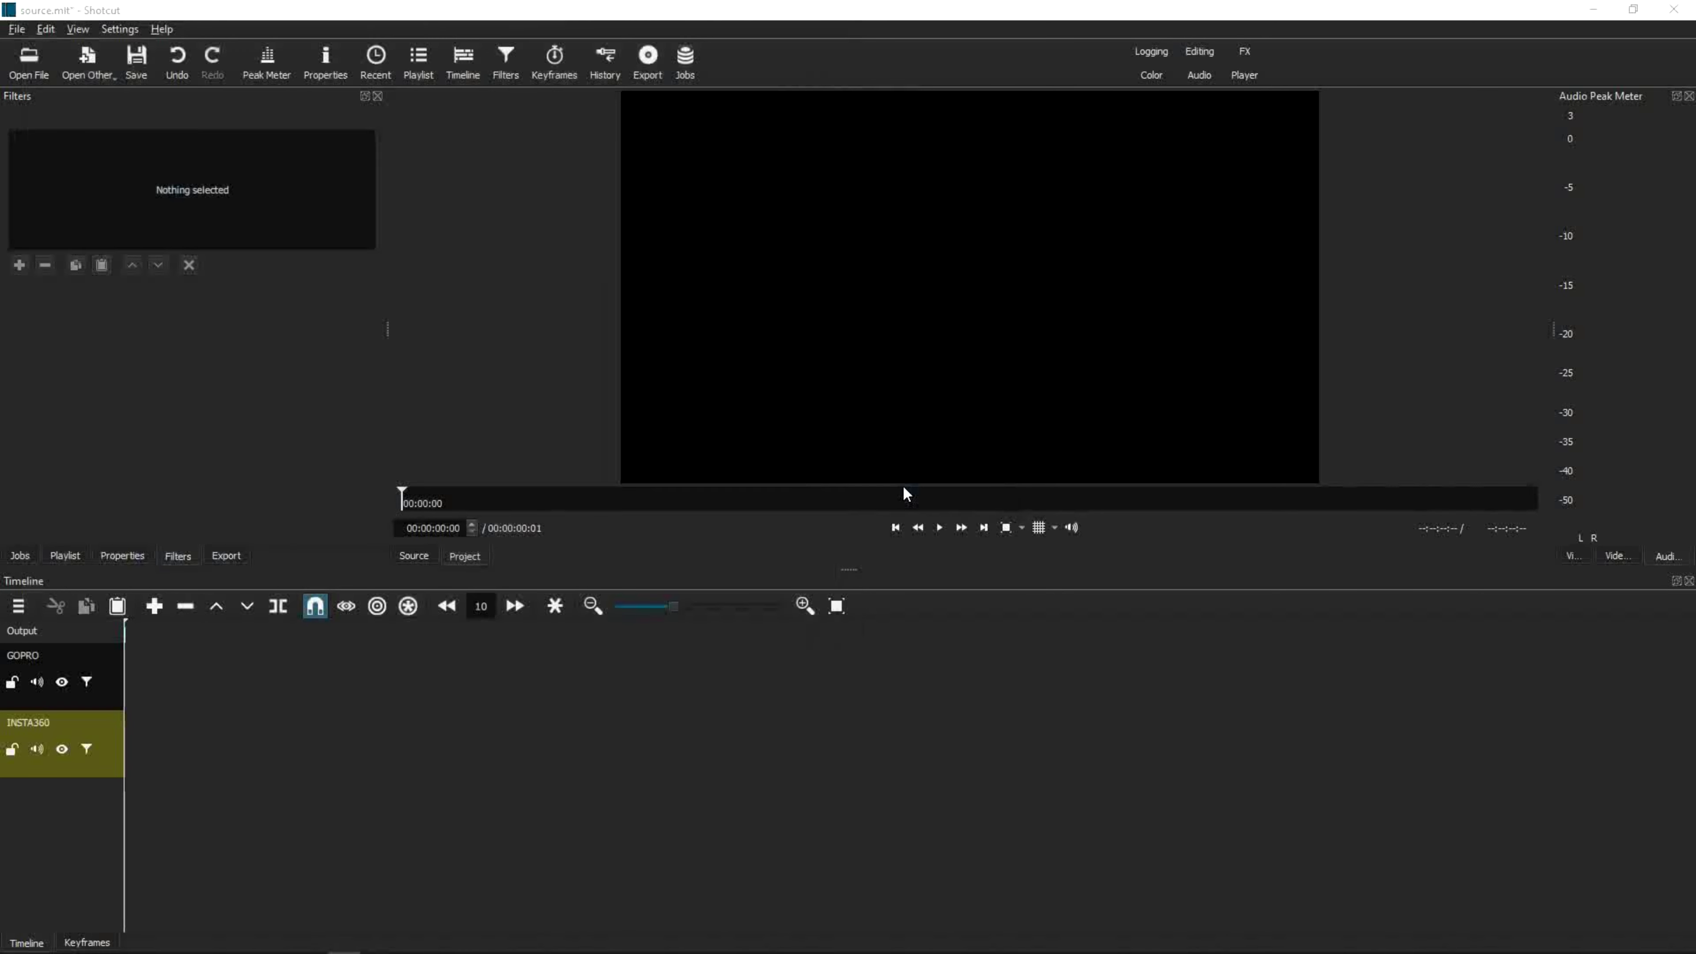
{"action": "left_click", "coordinate": [901, 490]}
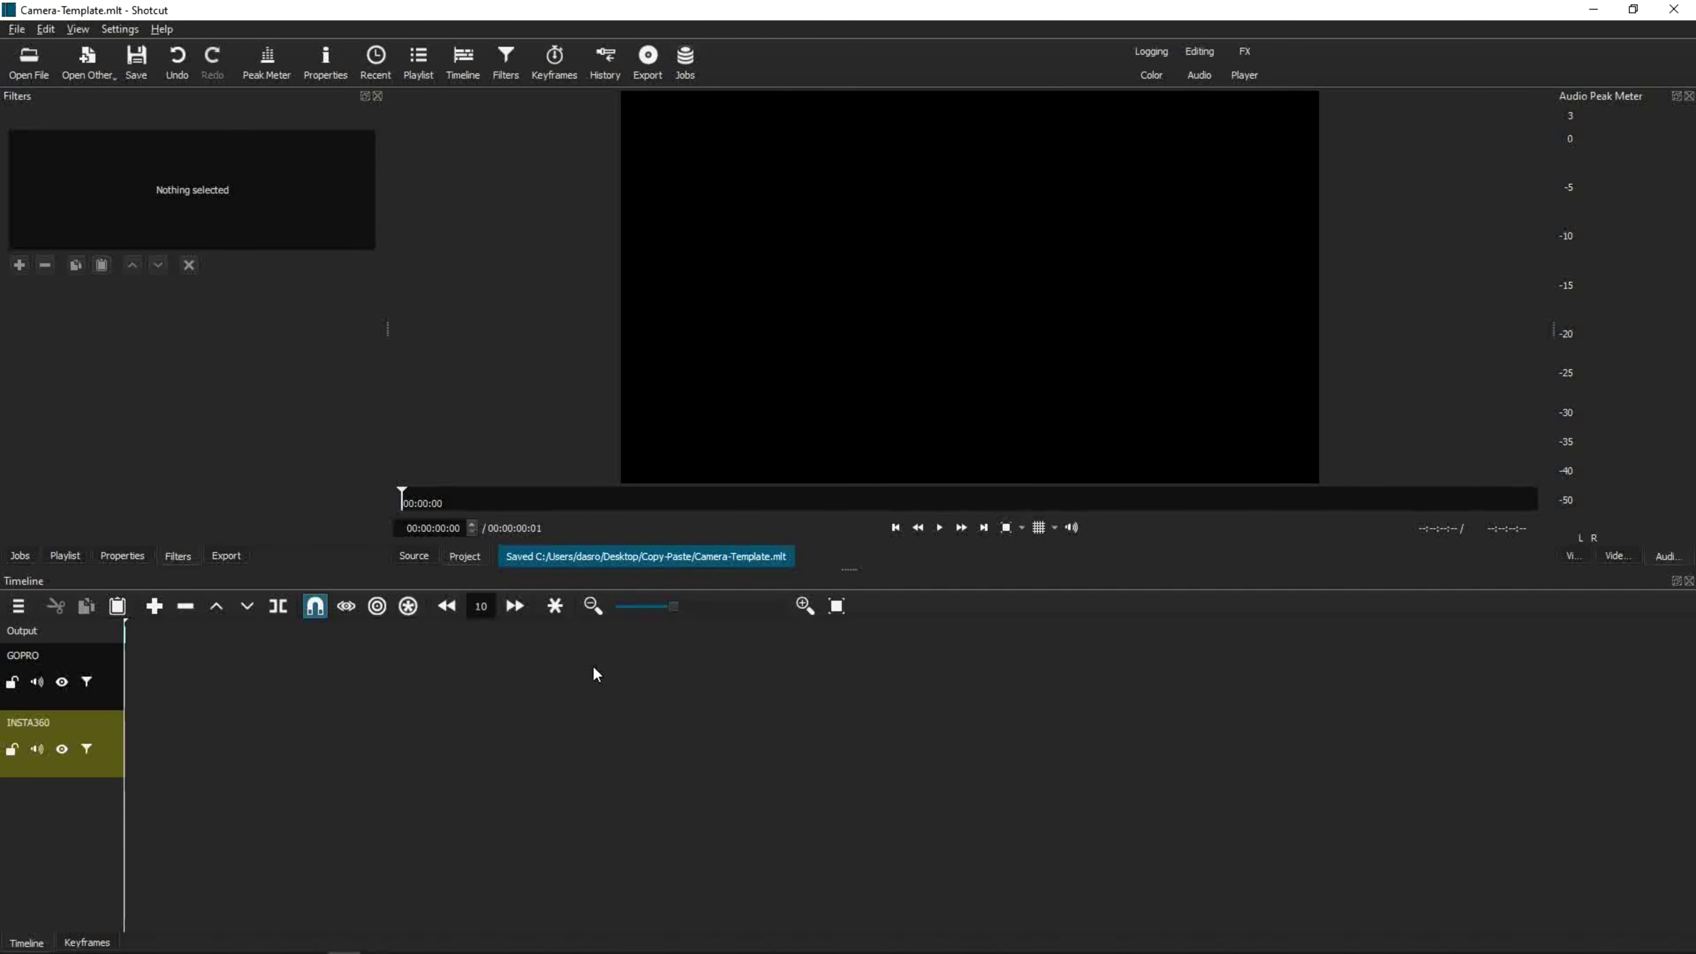
{"action": "left_click", "coordinate": [74, 556]}
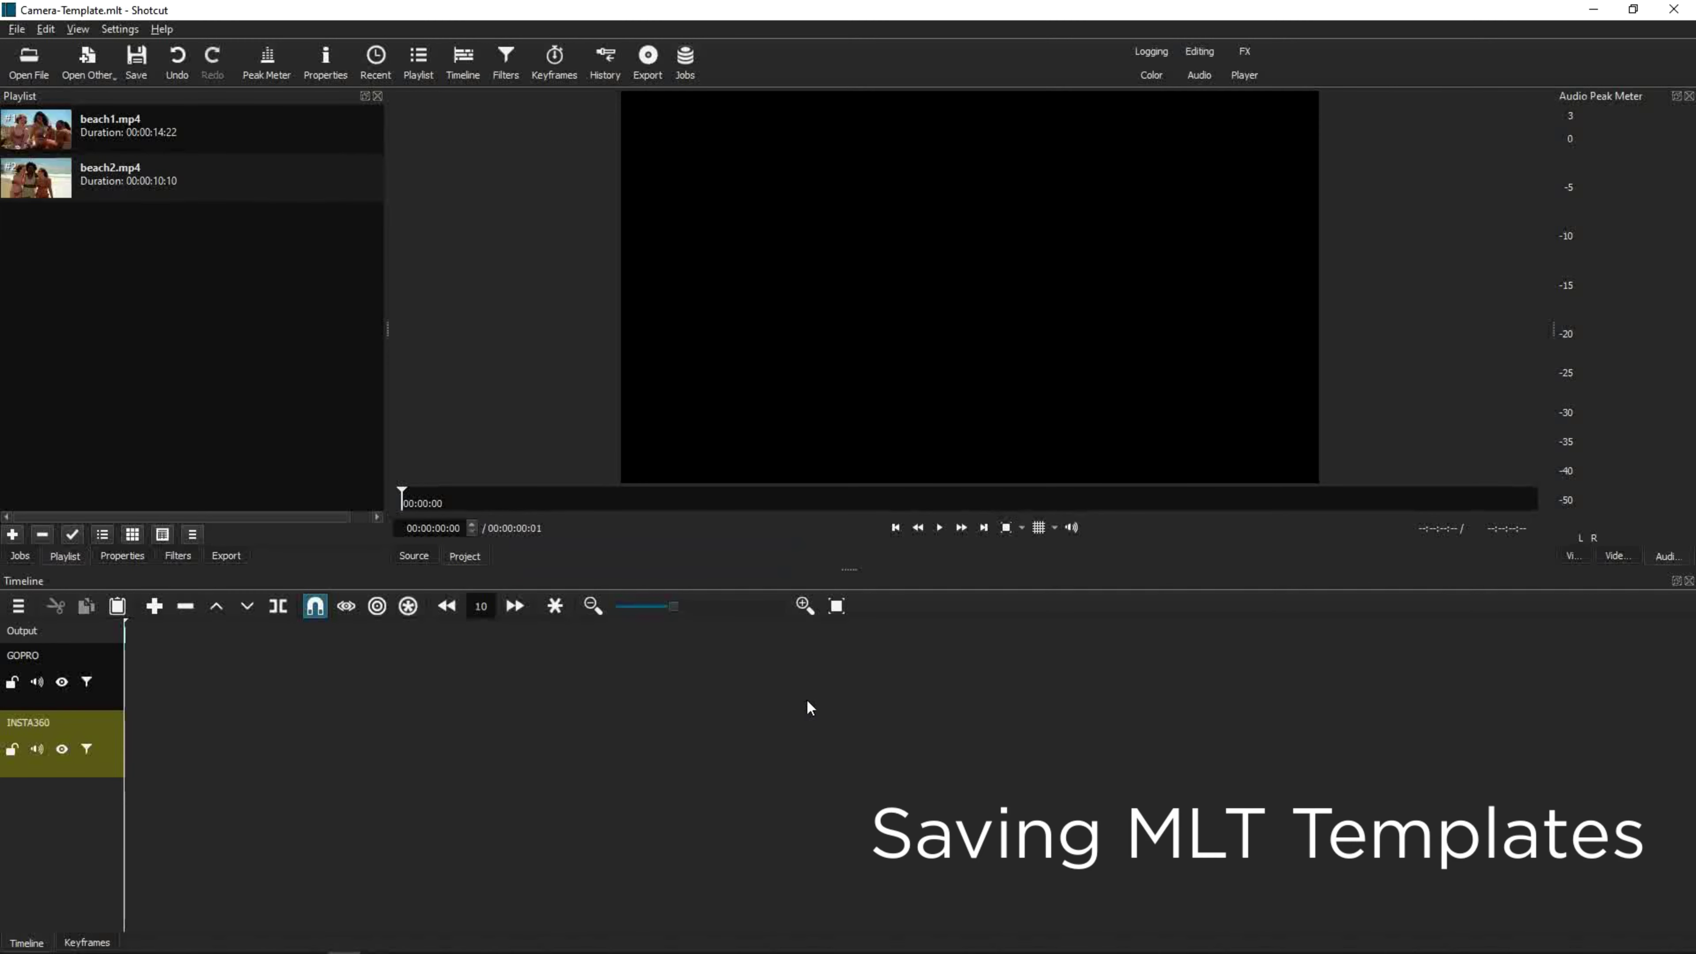
- Drop two beach1.mp4 clips onto the GOPRO track and check its Color Grading and Gaussian blur filters
{"action": "left_click_drag", "start_coordinate": [37, 137], "coordinate": [228, 668]}
{"action": "left_click_drag", "start_coordinate": [53, 144], "coordinate": [680, 678]}
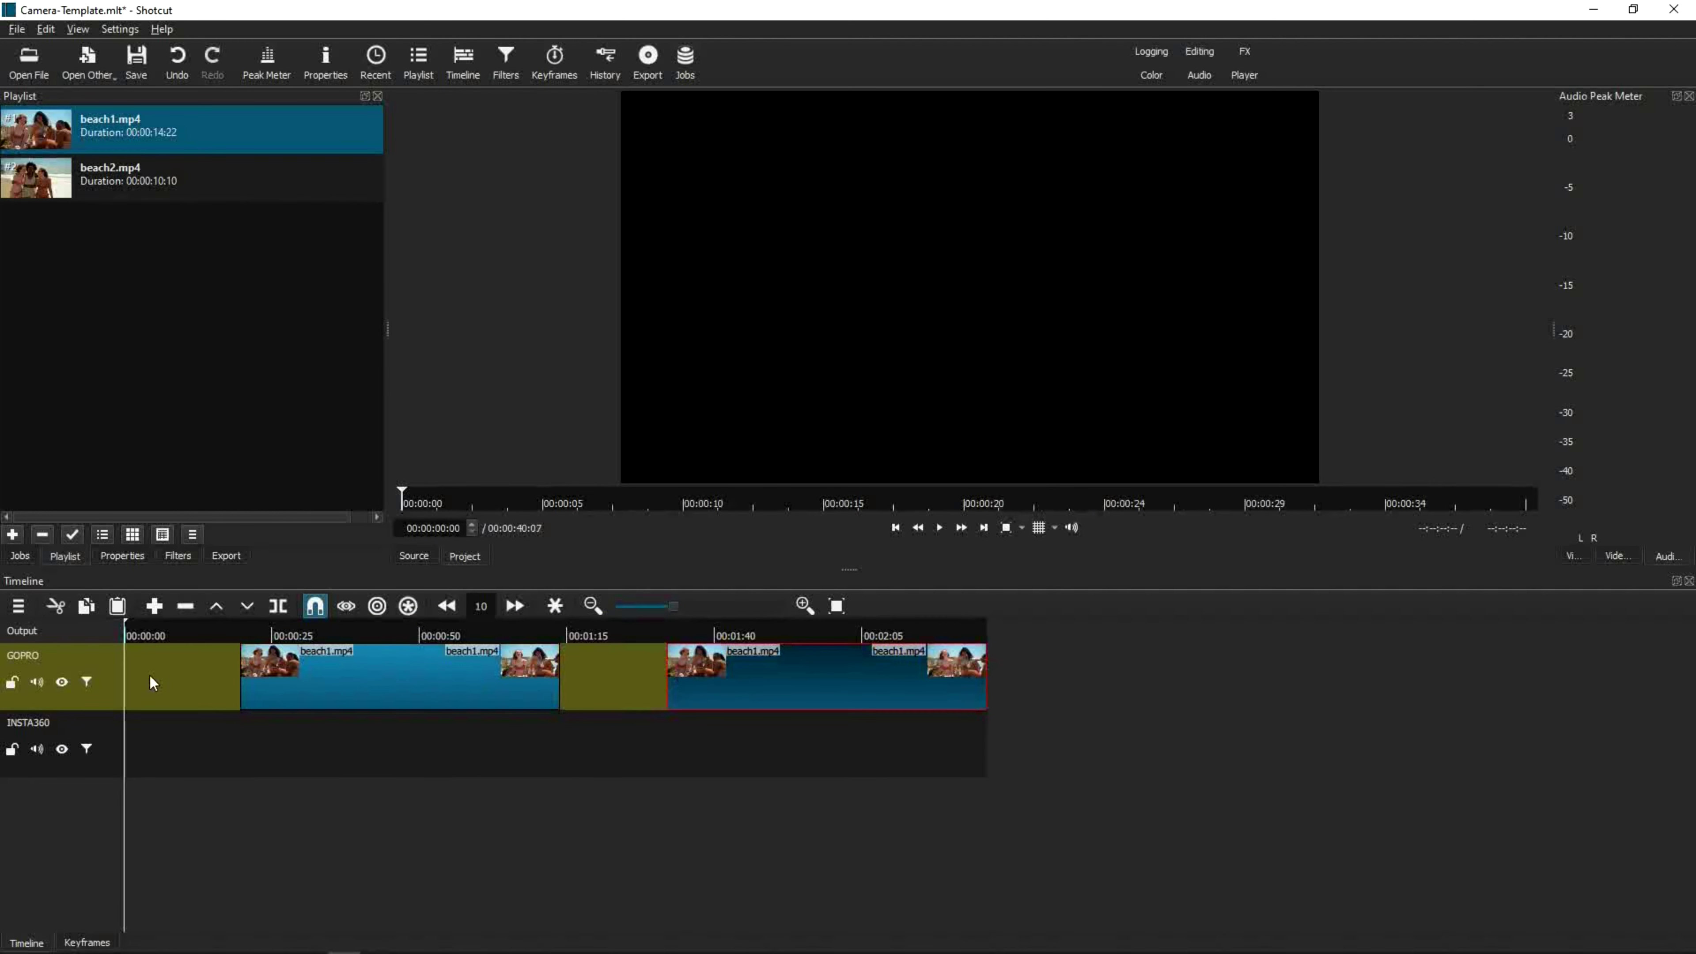
{"action": "left_click", "coordinate": [87, 682]}
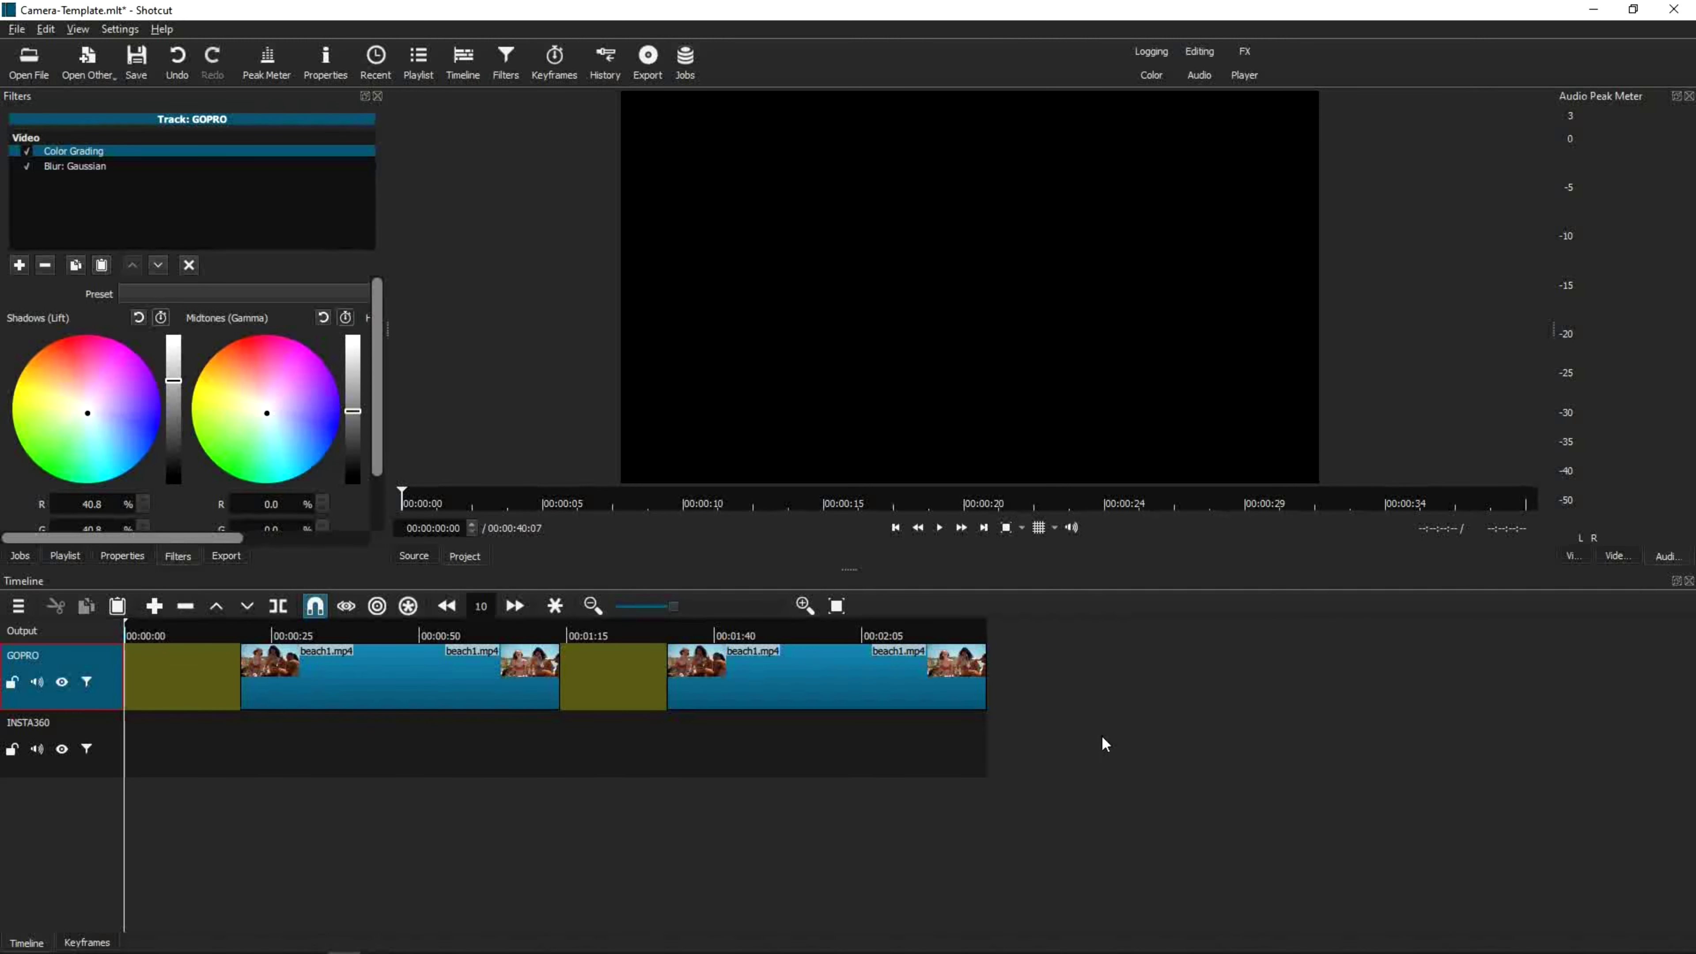
{"action": "left_click", "coordinate": [440, 633]}
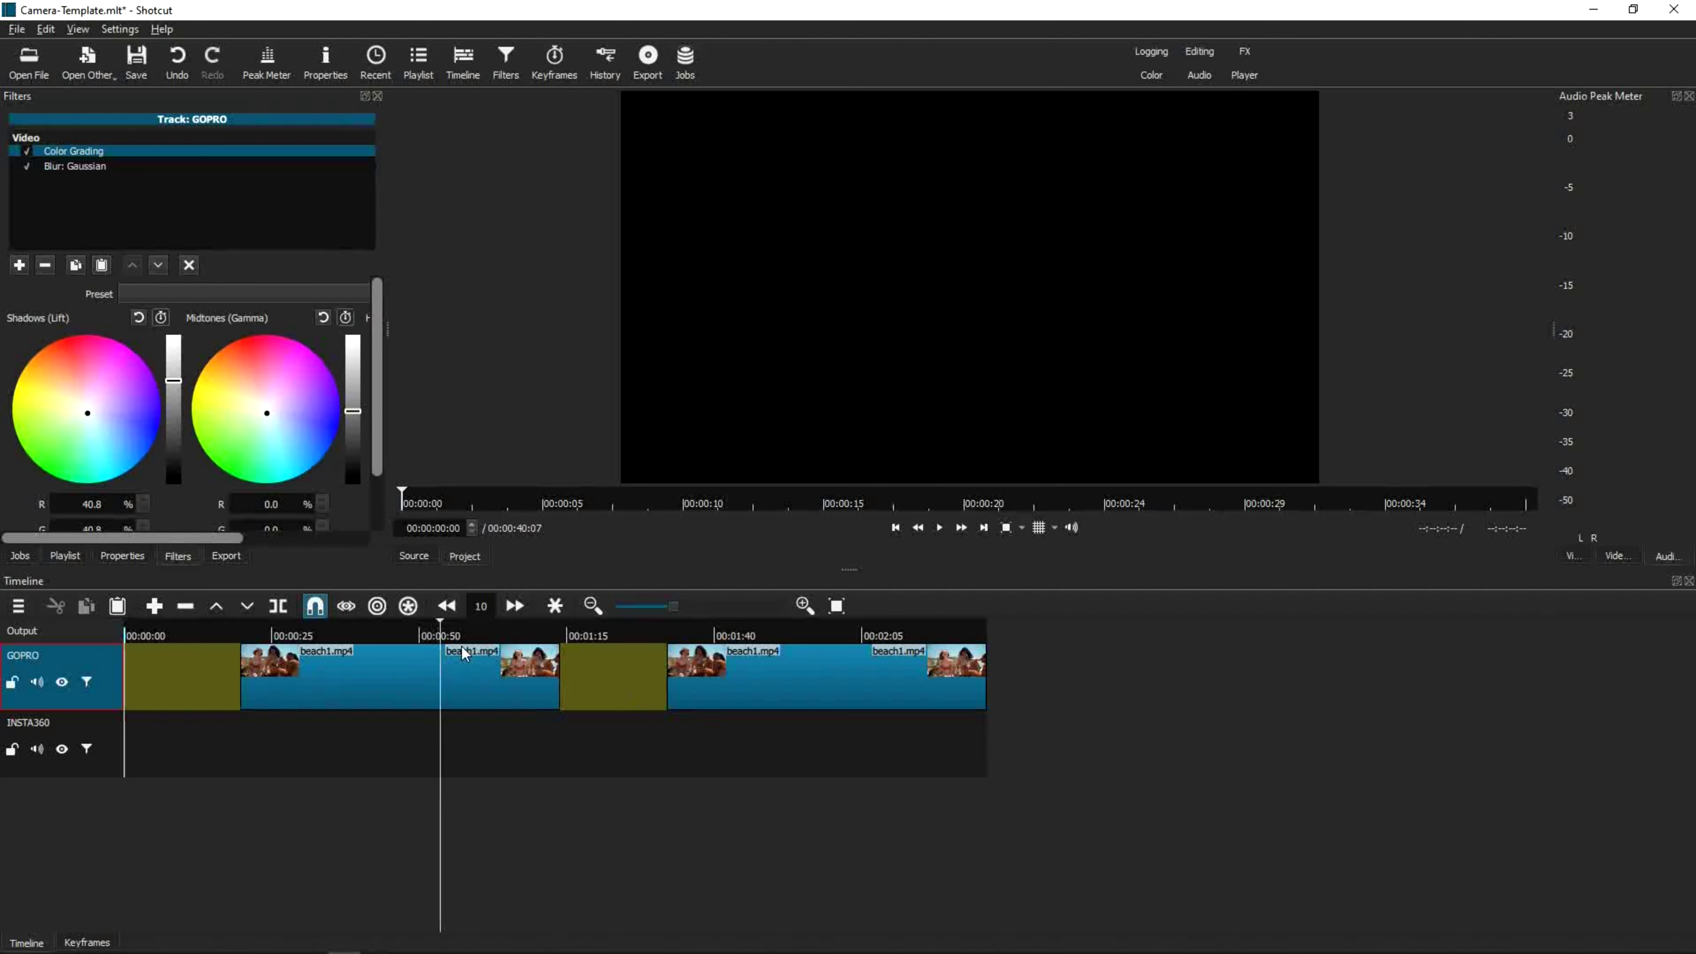
{"action": "left_click", "coordinate": [739, 634]}
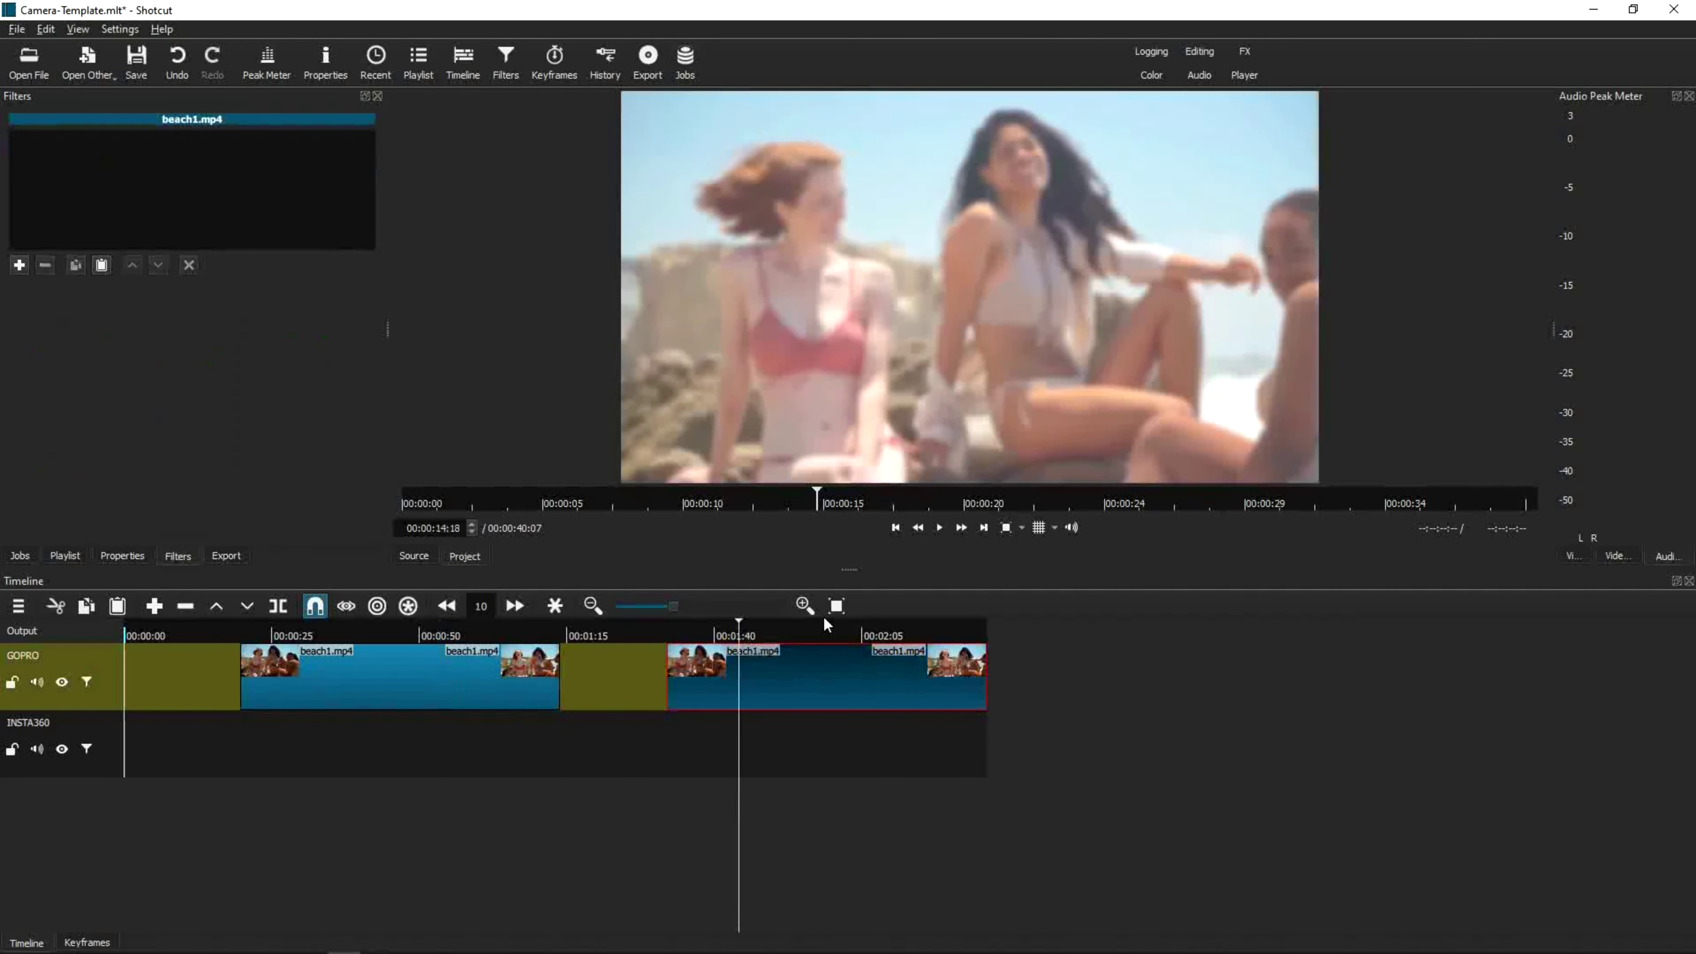
{"action": "left_click", "coordinate": [938, 527]}
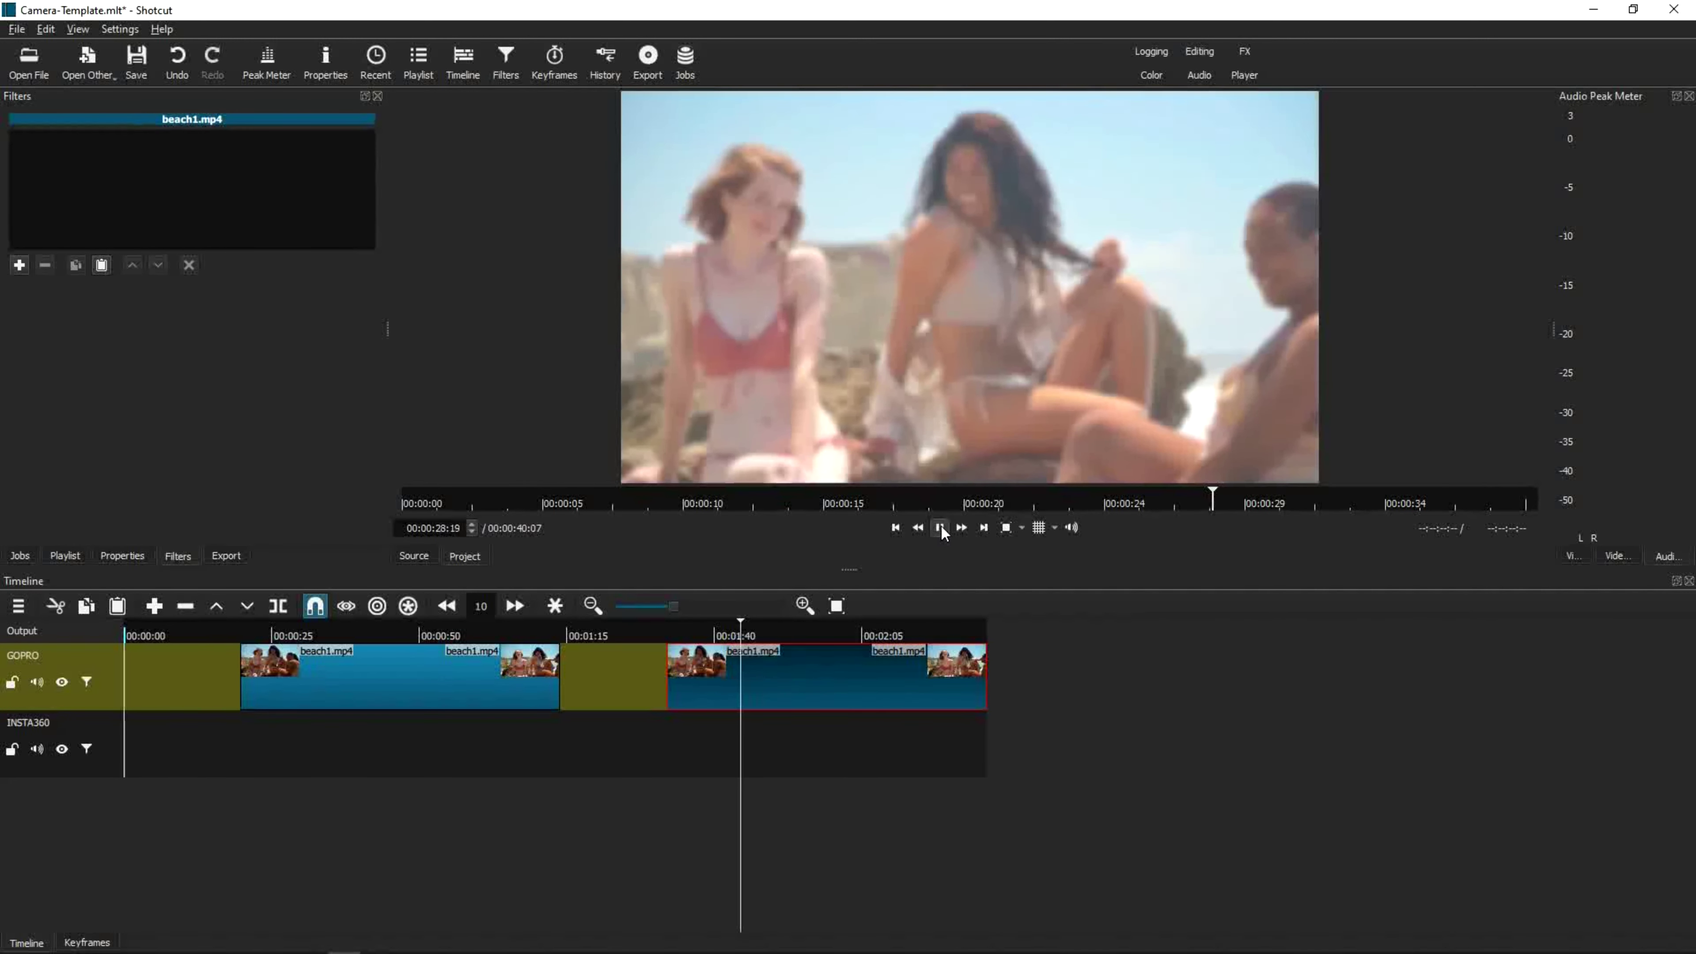
{"action": "left_click", "coordinate": [940, 528]}
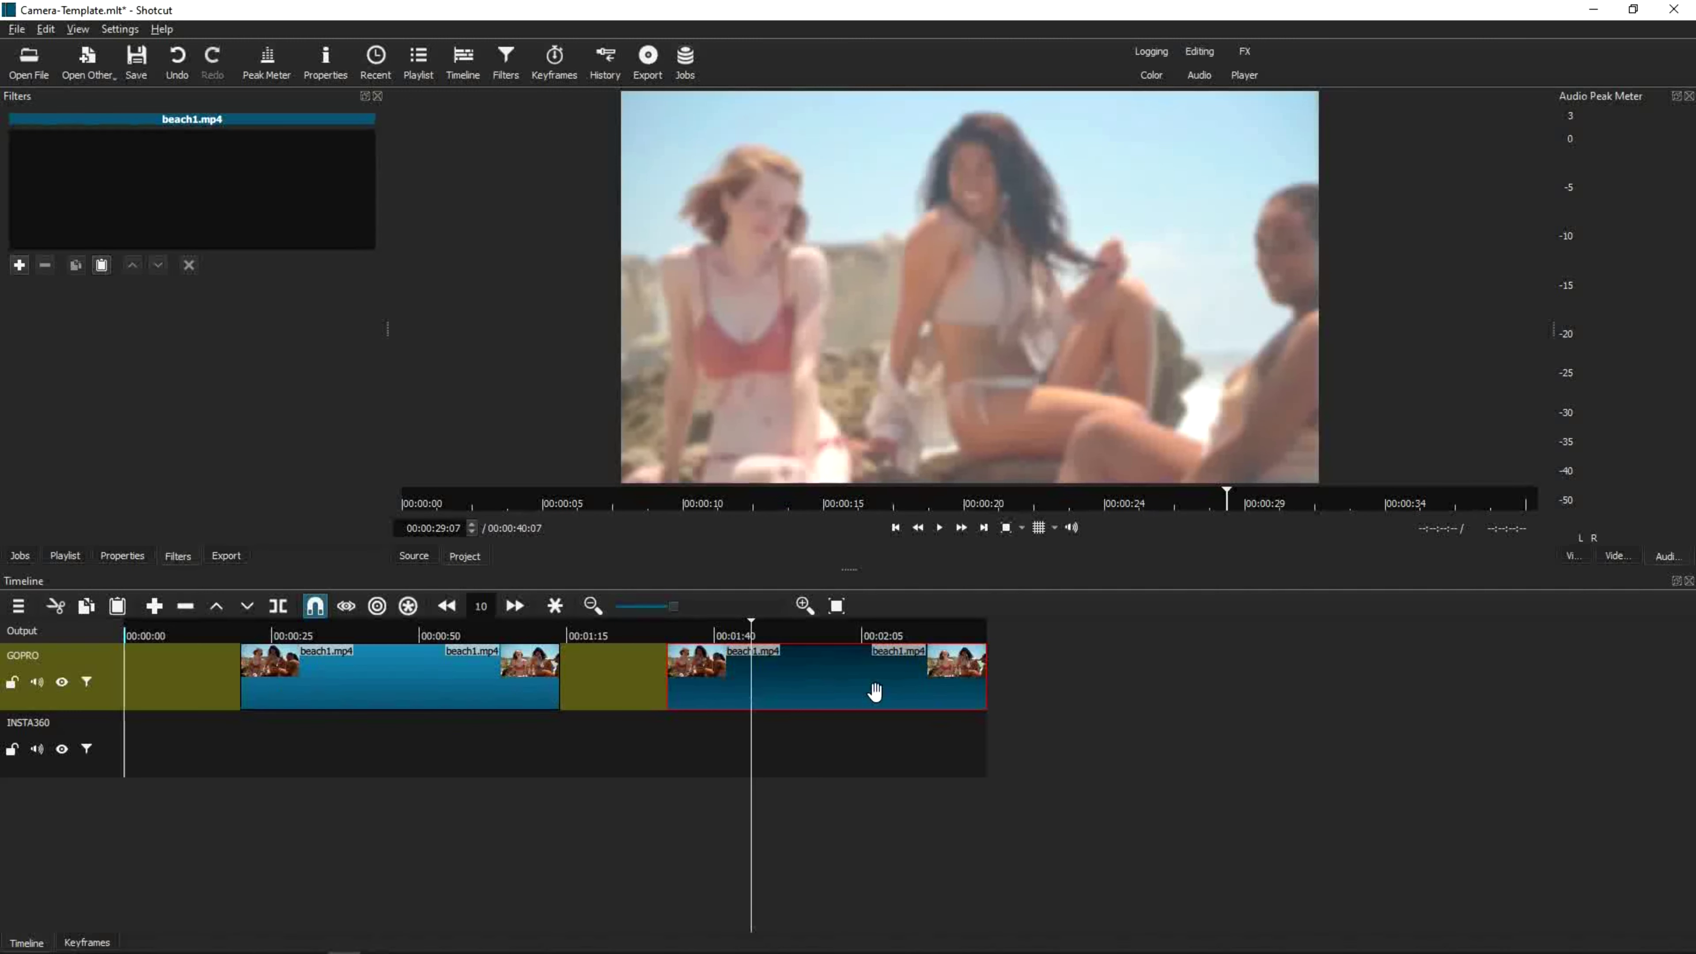
{"action": "left_click", "coordinate": [105, 691]}
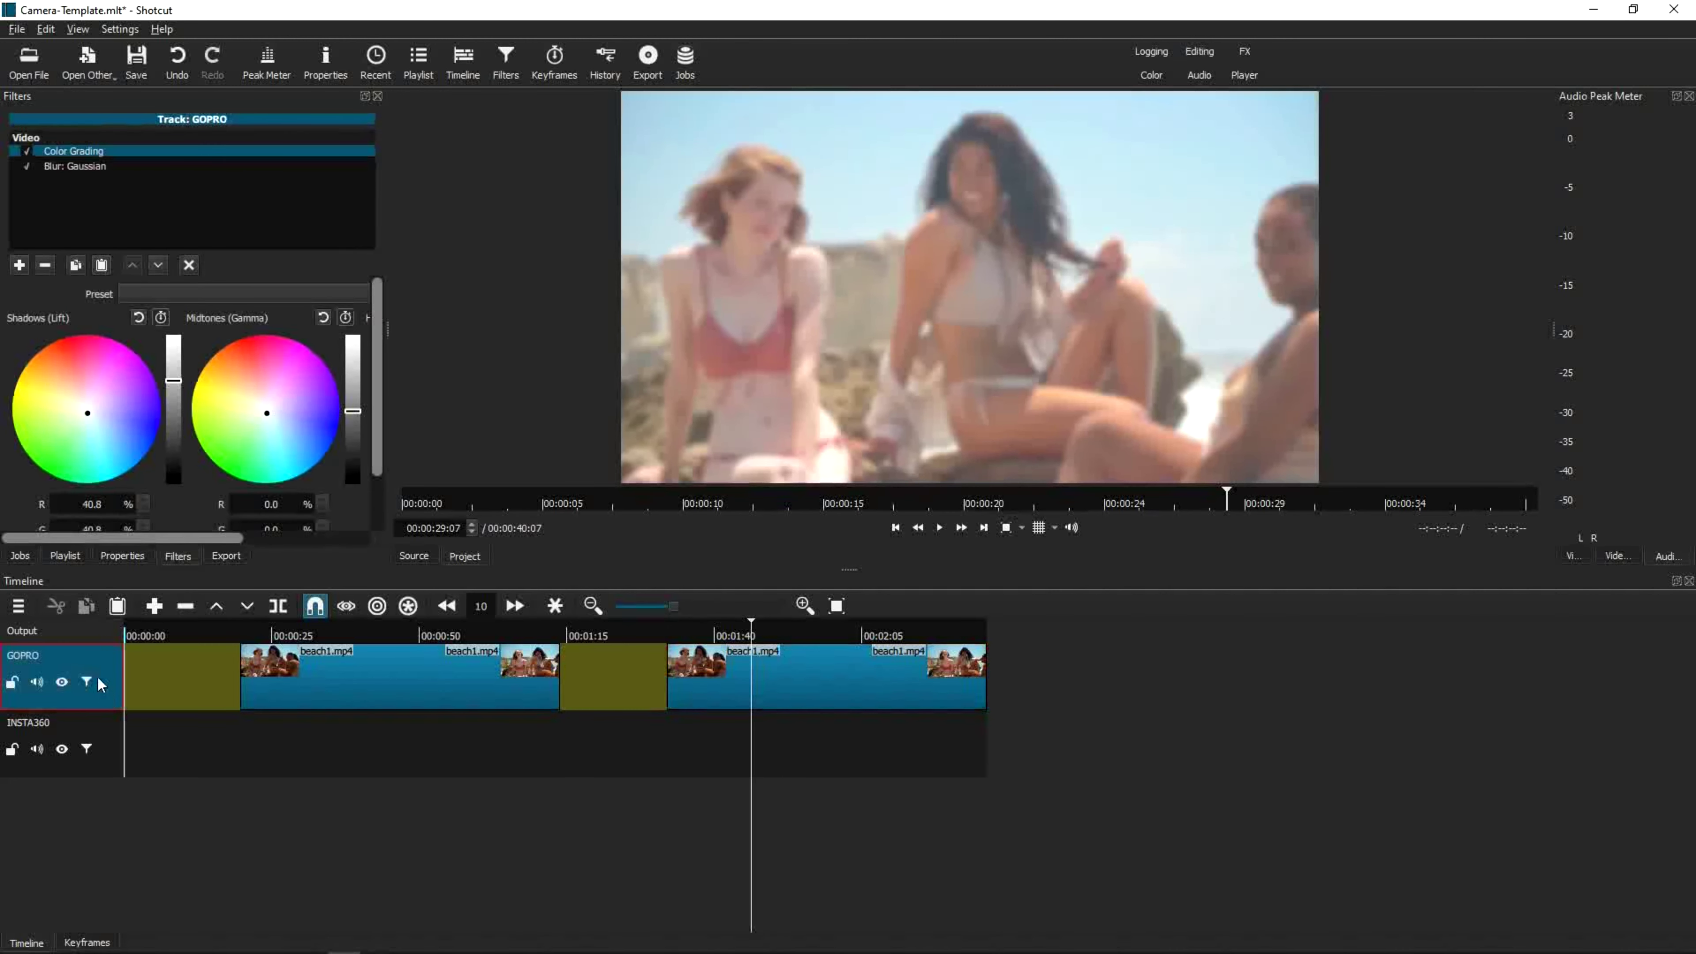